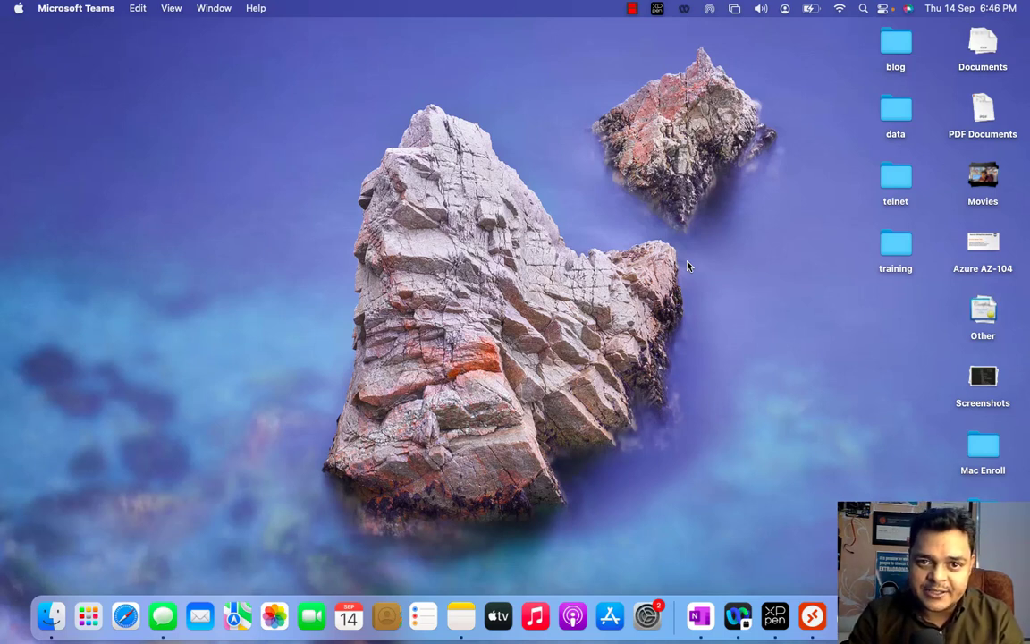
Switch to the remote Windows session, refresh its desktop and launch Google Chrome.
click(812, 615)
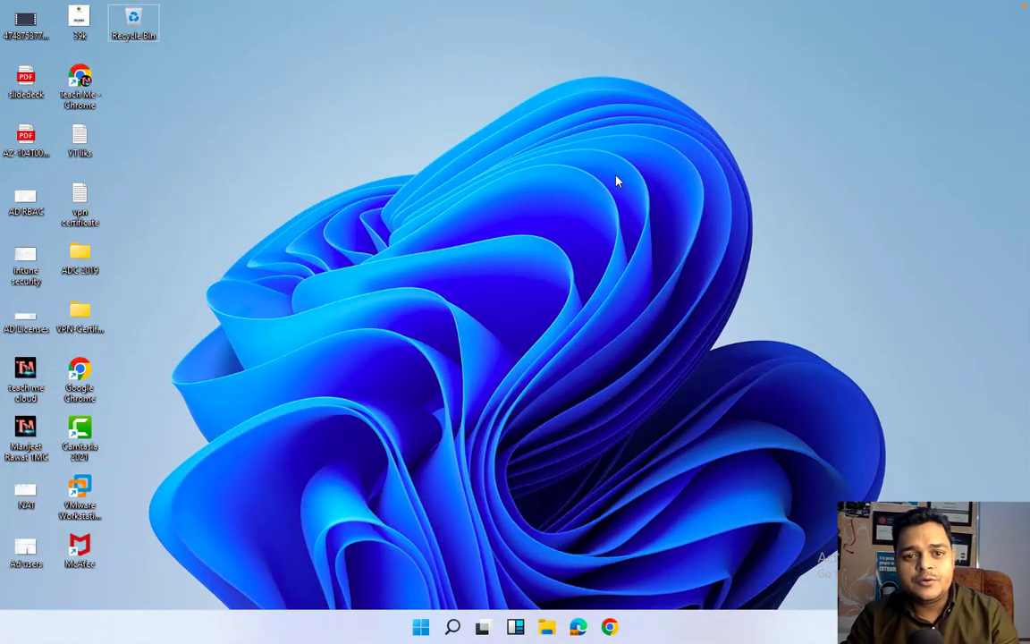
right_click(374, 139)
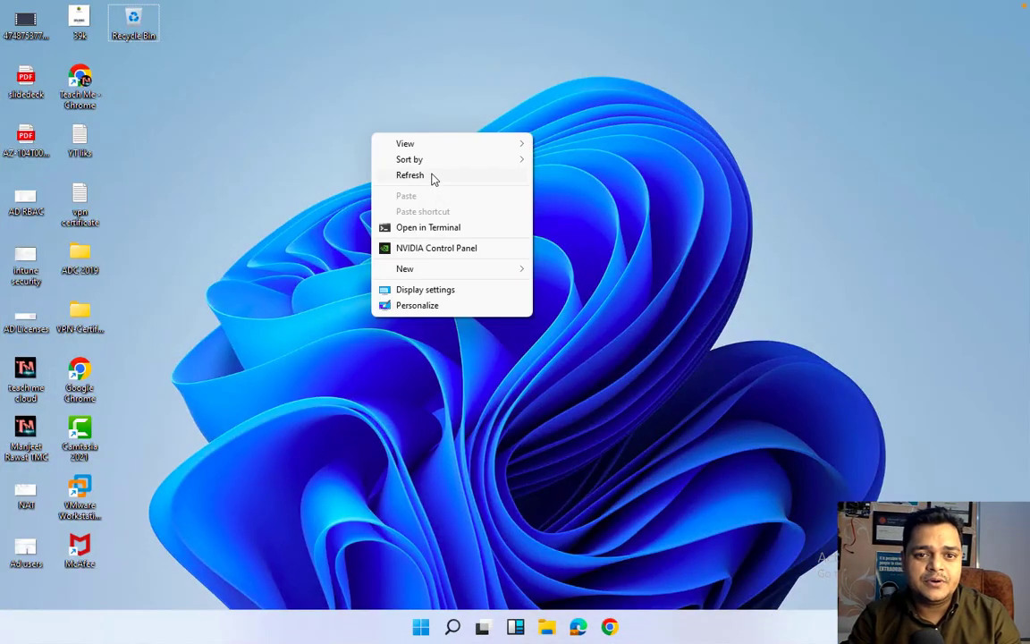
click(433, 176)
click(609, 625)
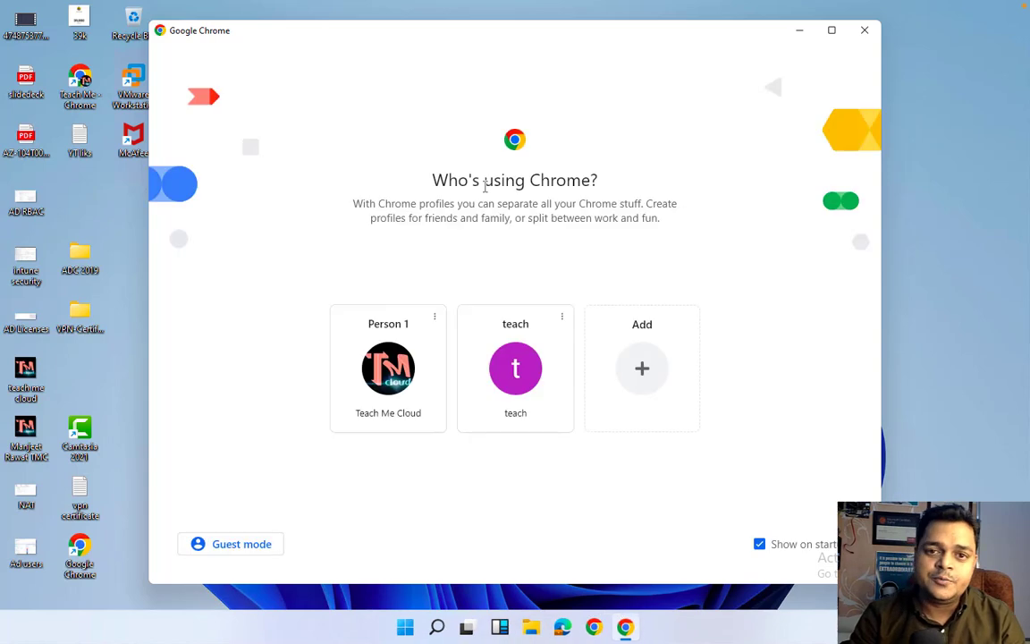
Choose the first Chrome profile and go to office.com.
click(393, 362)
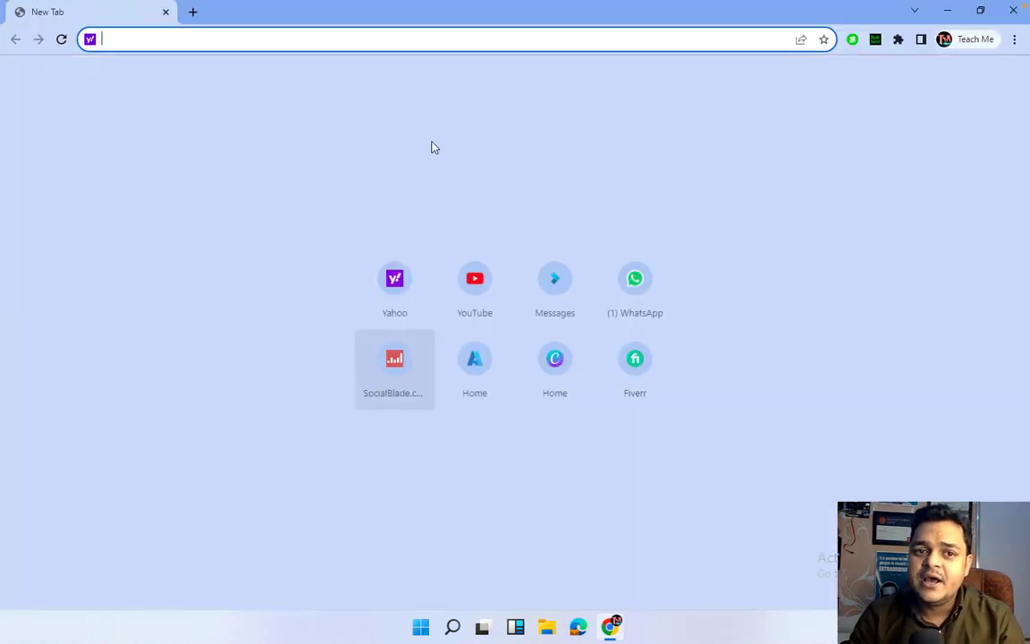
text(po)
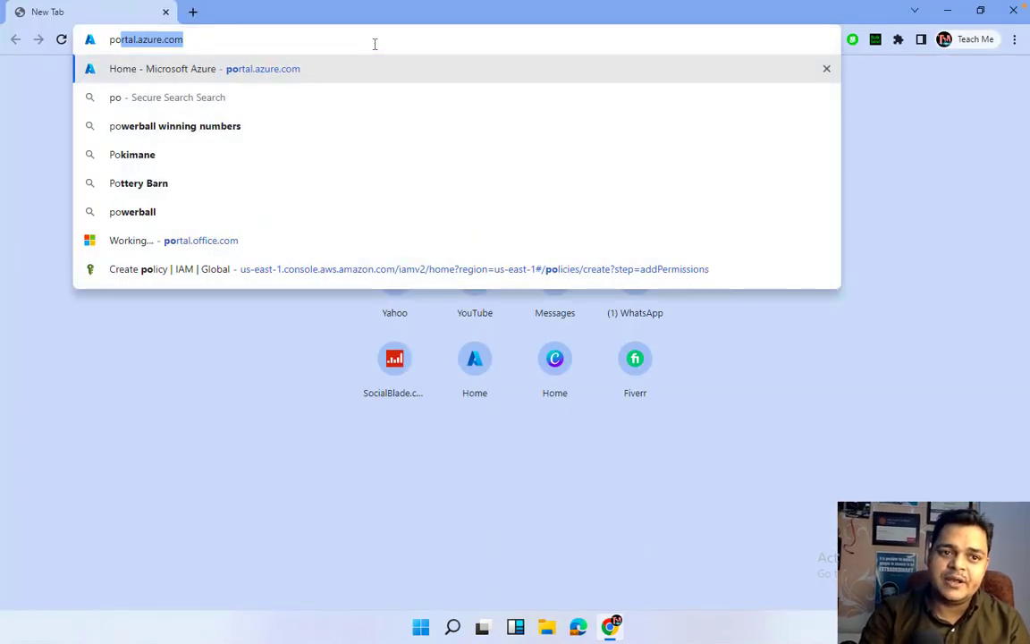
key(BackSpace)
key(BackSpace)
key(BackSpace)
text(office)
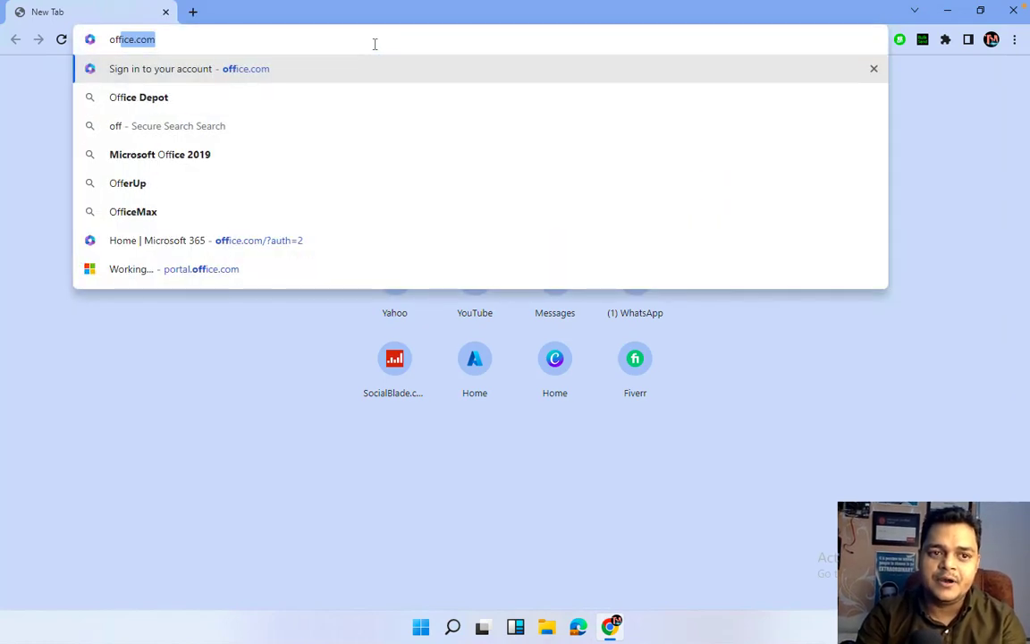
key(Return)
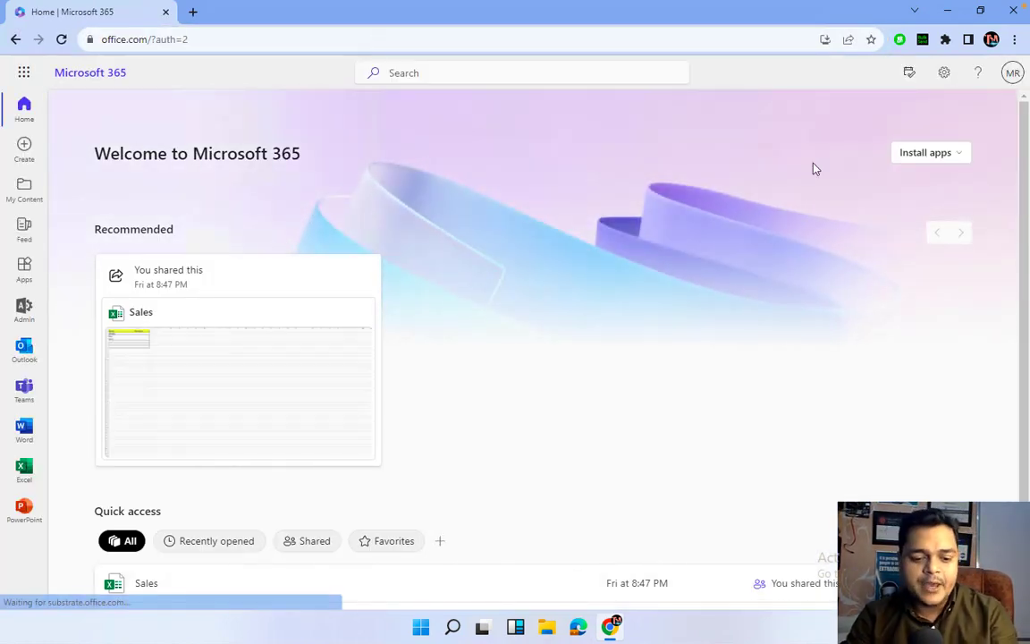
Run mspaint from the Windows Run box to start Paint.
key(super+r)
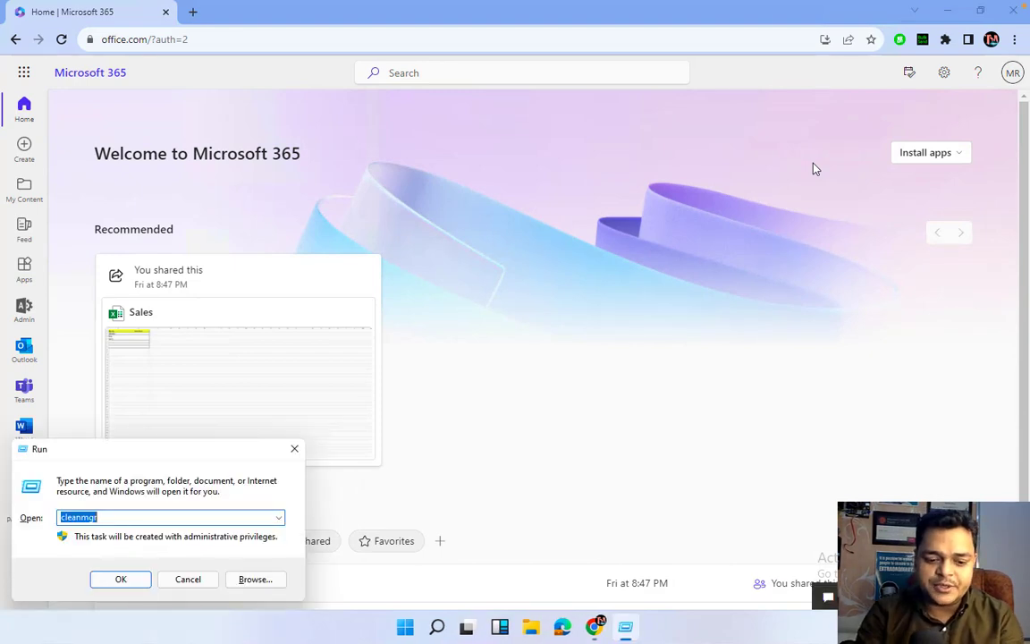
text(mspaint)
key(Return)
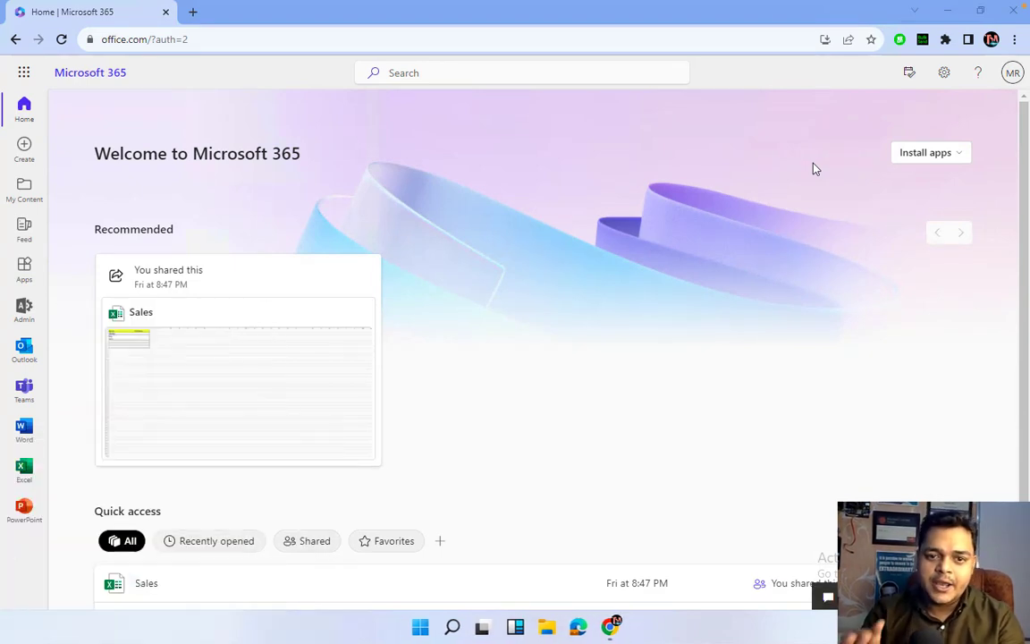
click(683, 309)
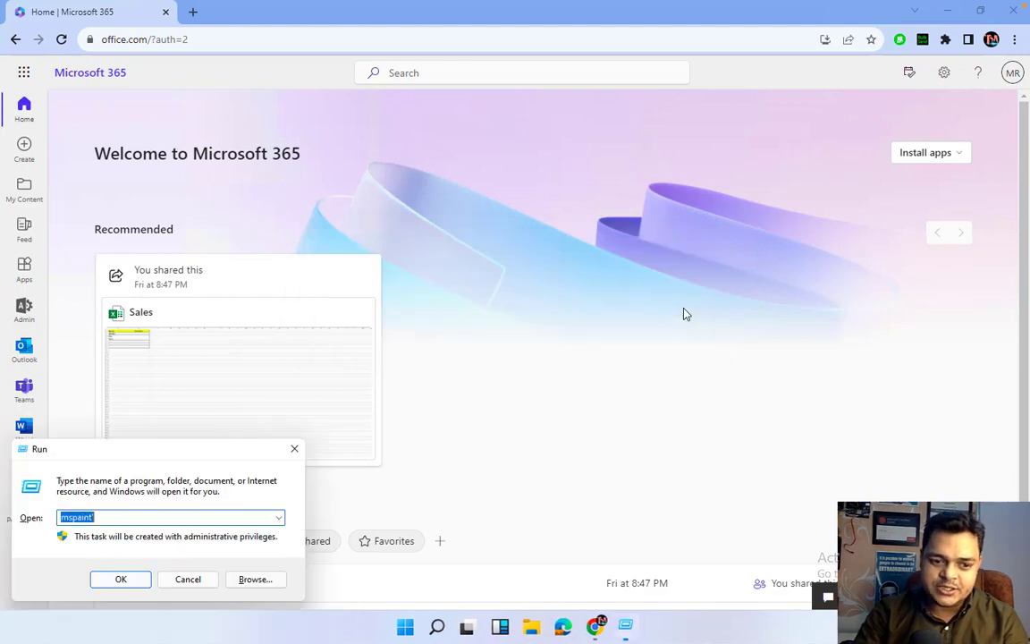
key(End)
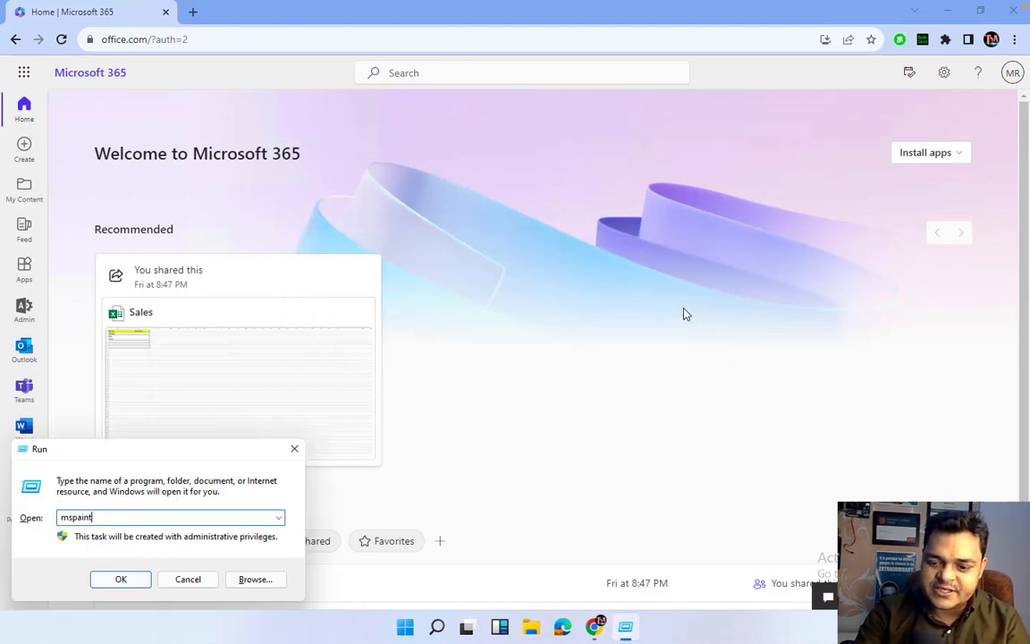
key(Return)
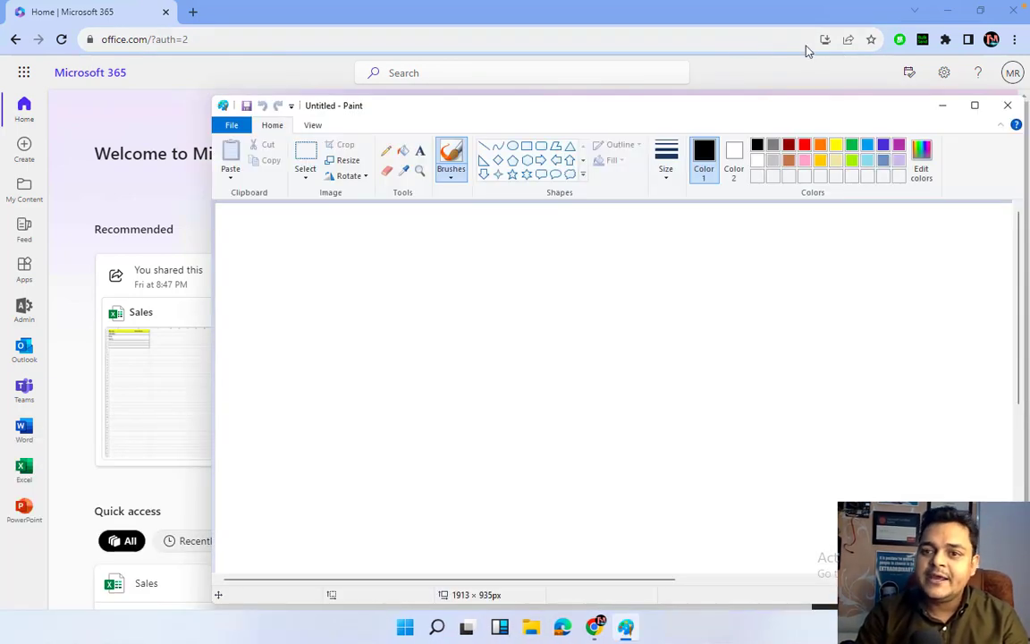
Maximize Paint, draw a large rectangle and handwrite the title 'MS-Intune' above it in dark red.
click(975, 105)
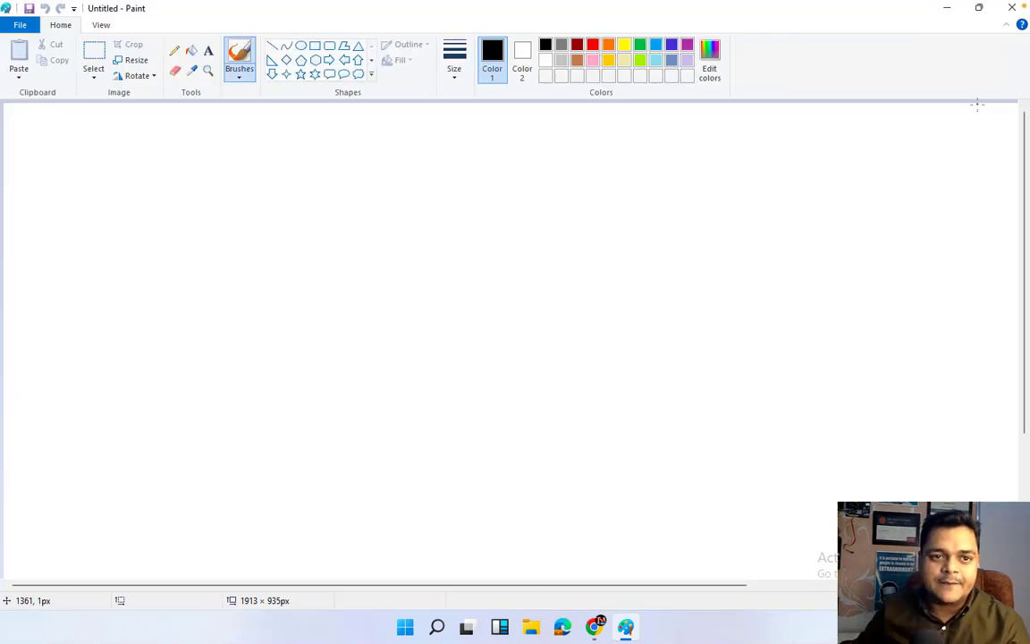
click(315, 46)
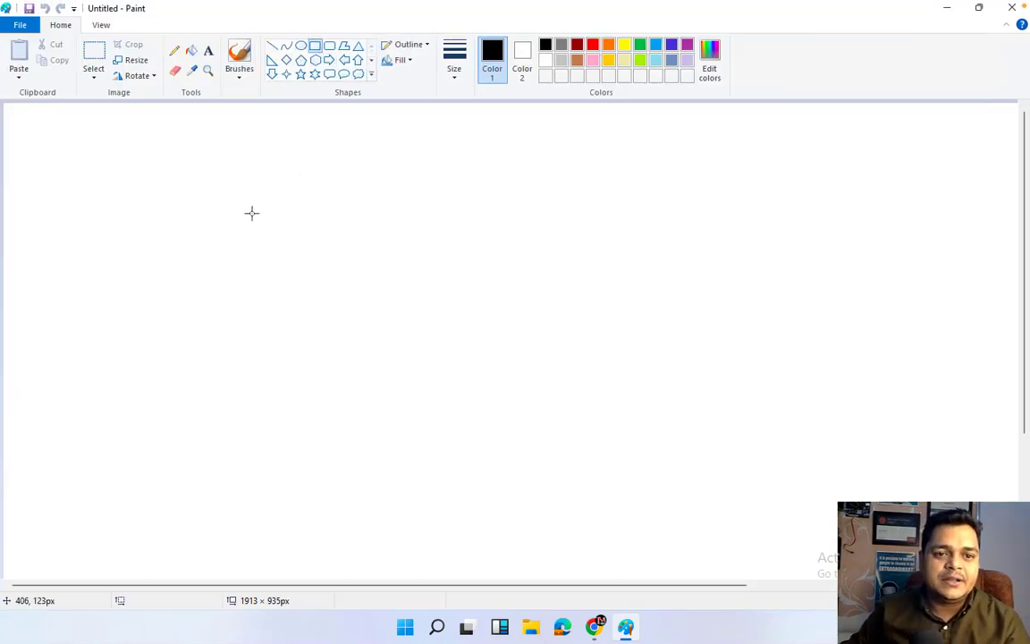
drag(152, 166, 470, 371)
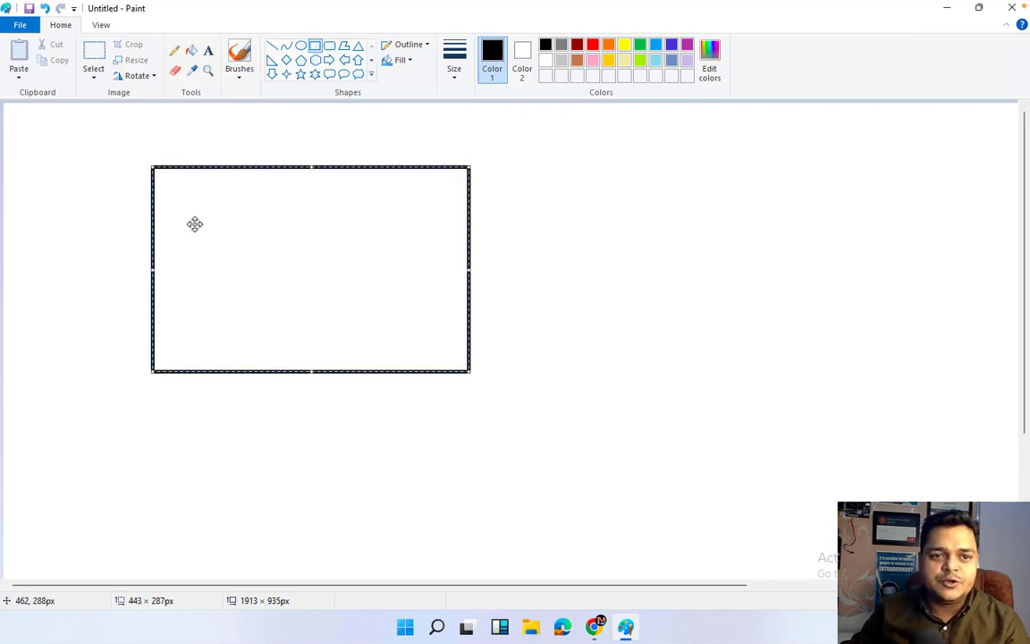
click(175, 51)
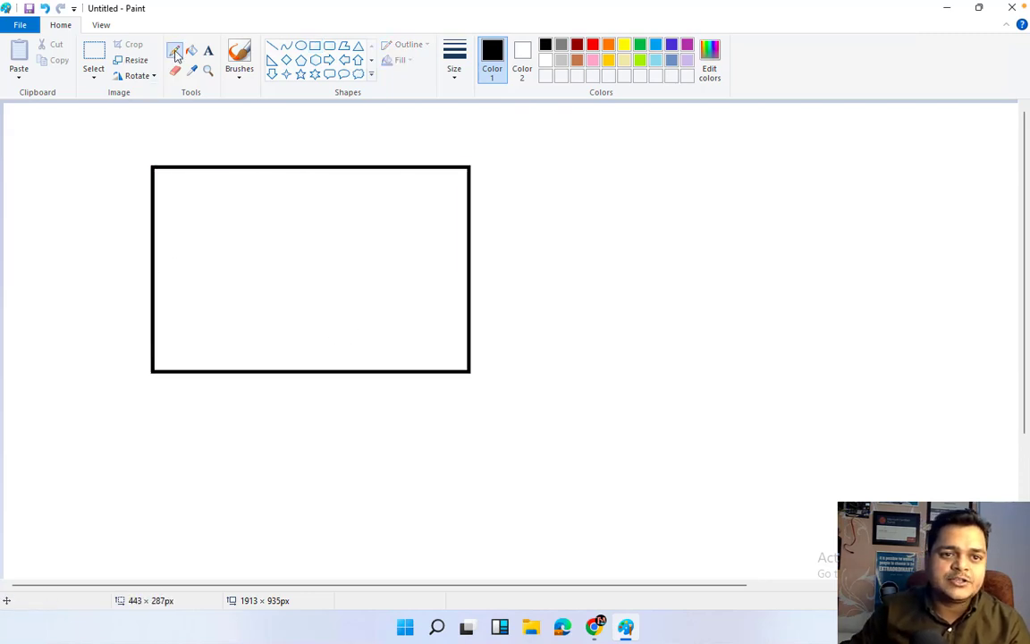
click(453, 76)
click(475, 186)
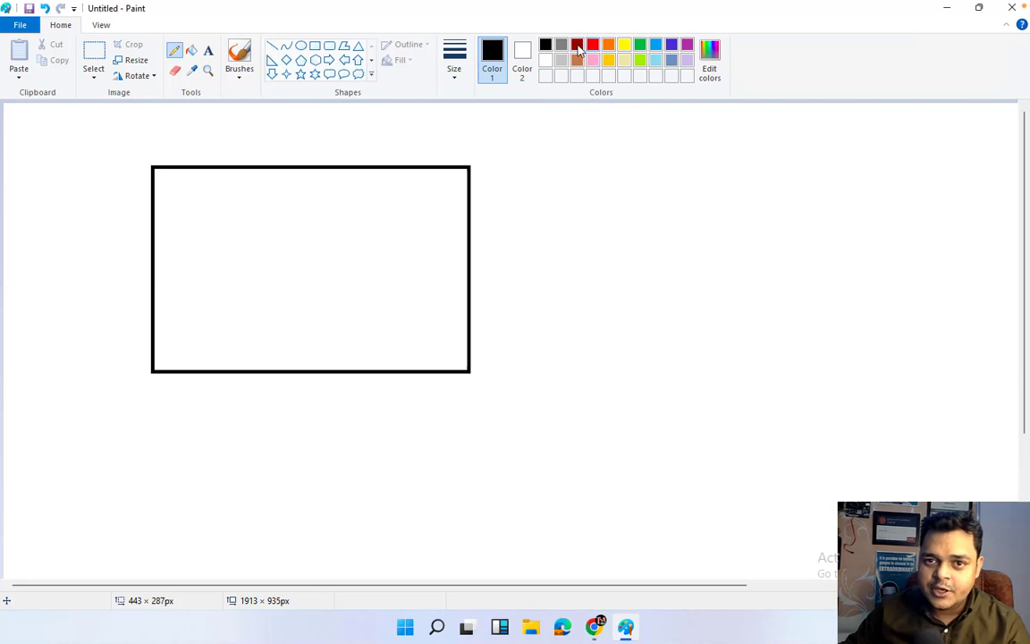
click(577, 44)
drag(222, 152, 237, 150)
drag(254, 135, 360, 152)
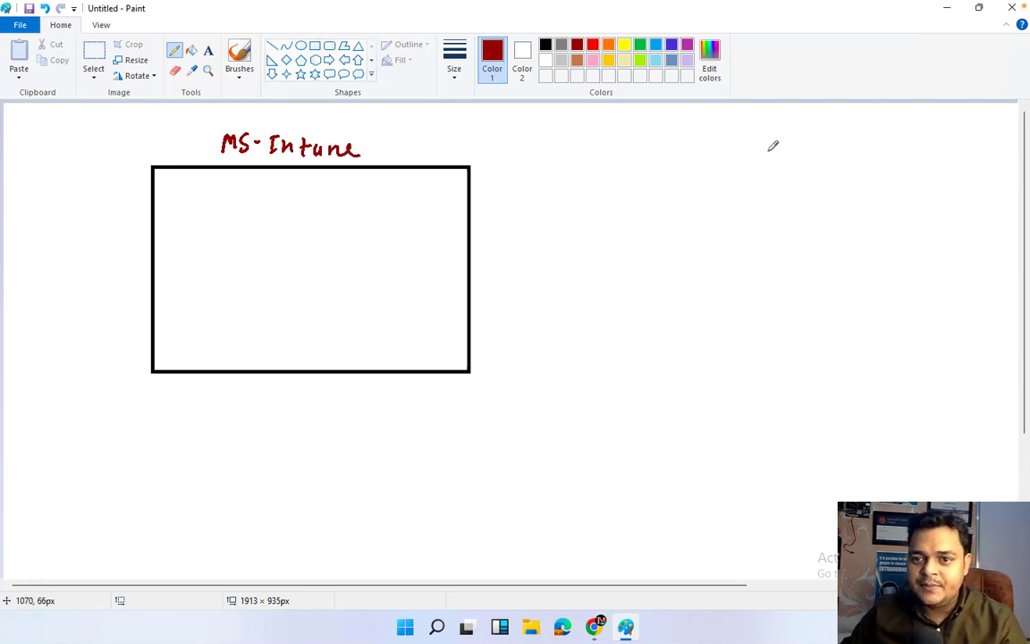
Draw rectangle outlines for a desktop monitor, a laptop and a tablet, recolouring the tablet black.
click(314, 45)
mouse_move(774, 140)
mouse_down()
mouse_move(854, 197)
mouse_move(806, 195)
mouse_up()
click(833, 224)
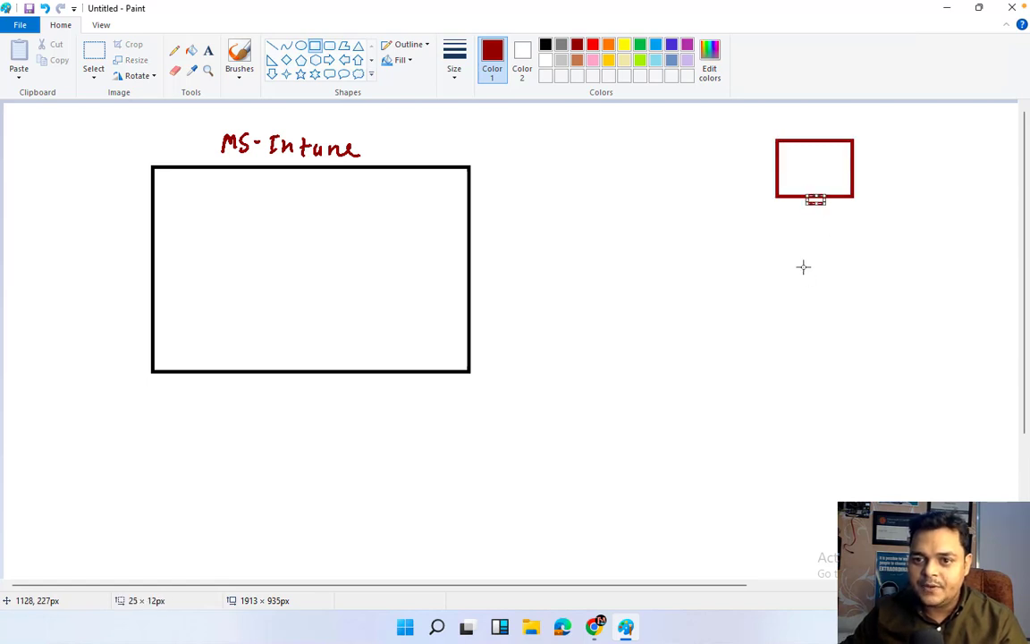
mouse_move(791, 241)
mouse_down()
mouse_move(832, 293)
mouse_move(860, 298)
mouse_move(857, 312)
mouse_move(866, 298)
mouse_move(829, 323)
mouse_up()
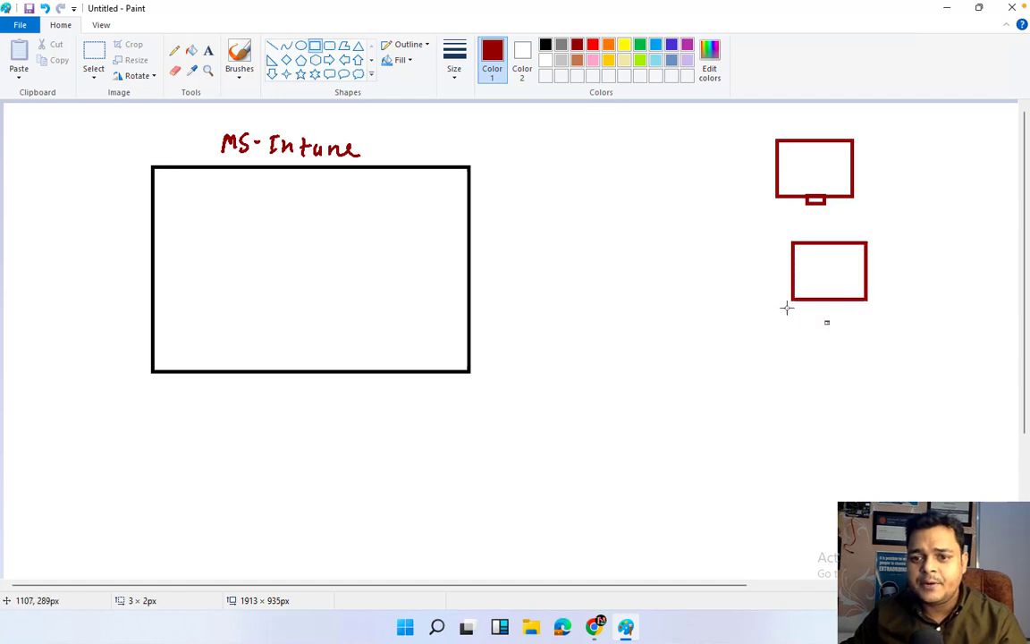
drag(780, 298, 875, 343)
drag(809, 404, 865, 488)
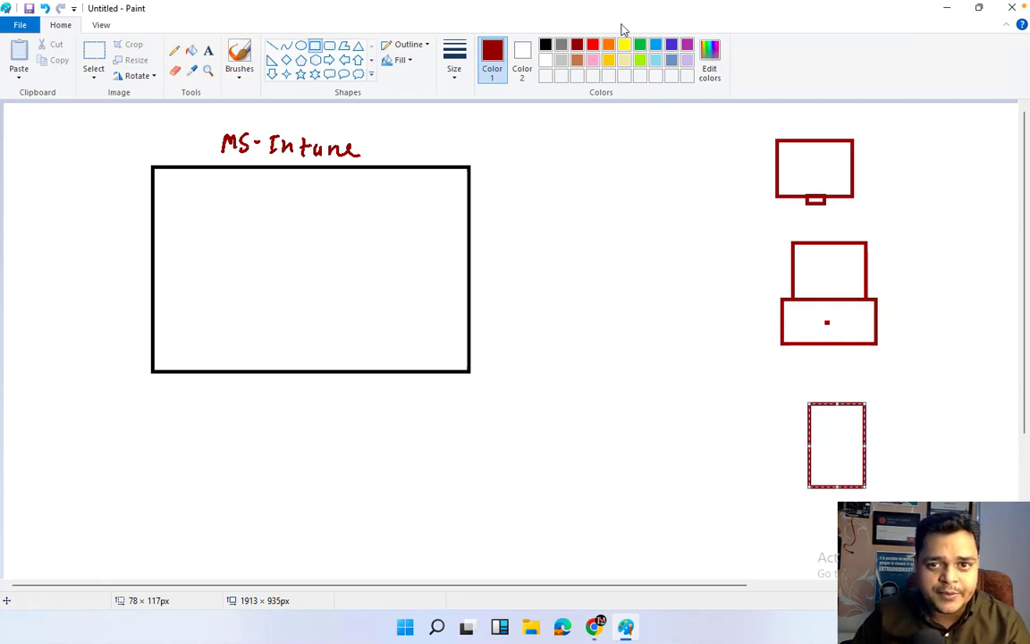
click(546, 44)
click(176, 52)
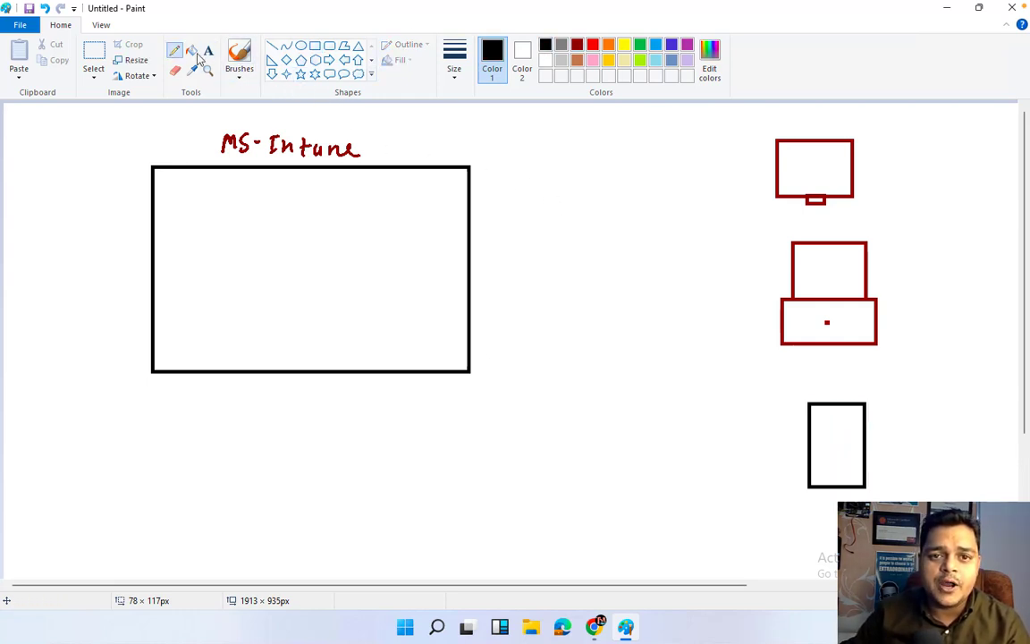
With the thickest pencil, draw curved arrows from the monitor, laptop and tablet into the MS-Intune box.
click(456, 72)
click(478, 187)
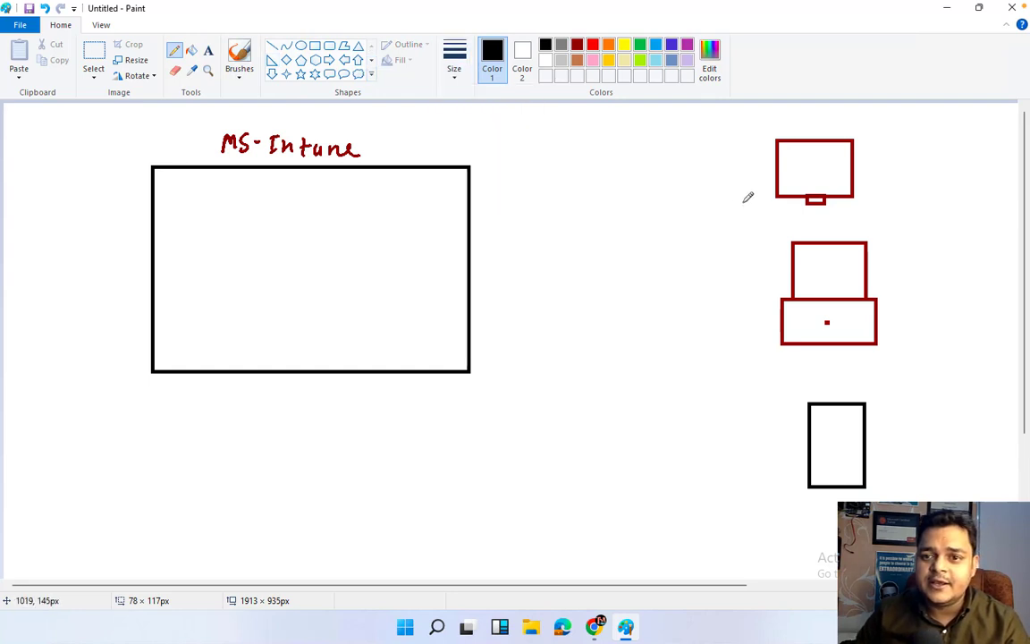
mouse_move(776, 183)
mouse_down()
mouse_move(467, 216)
mouse_move(427, 237)
mouse_move(452, 248)
mouse_up()
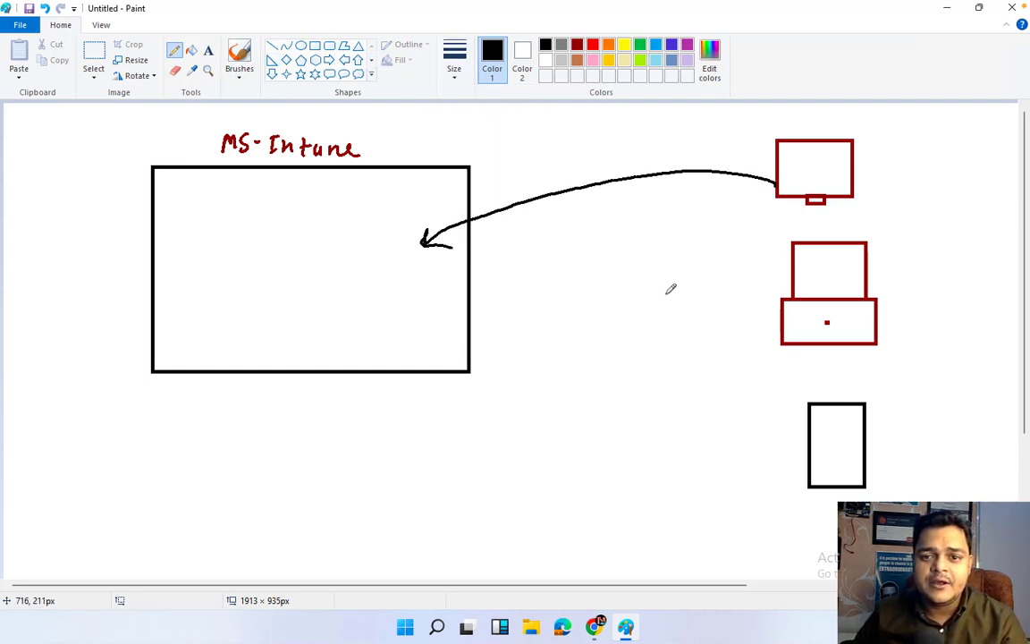
mouse_move(784, 329)
mouse_down()
mouse_move(599, 329)
mouse_move(437, 284)
mouse_move(447, 288)
mouse_up()
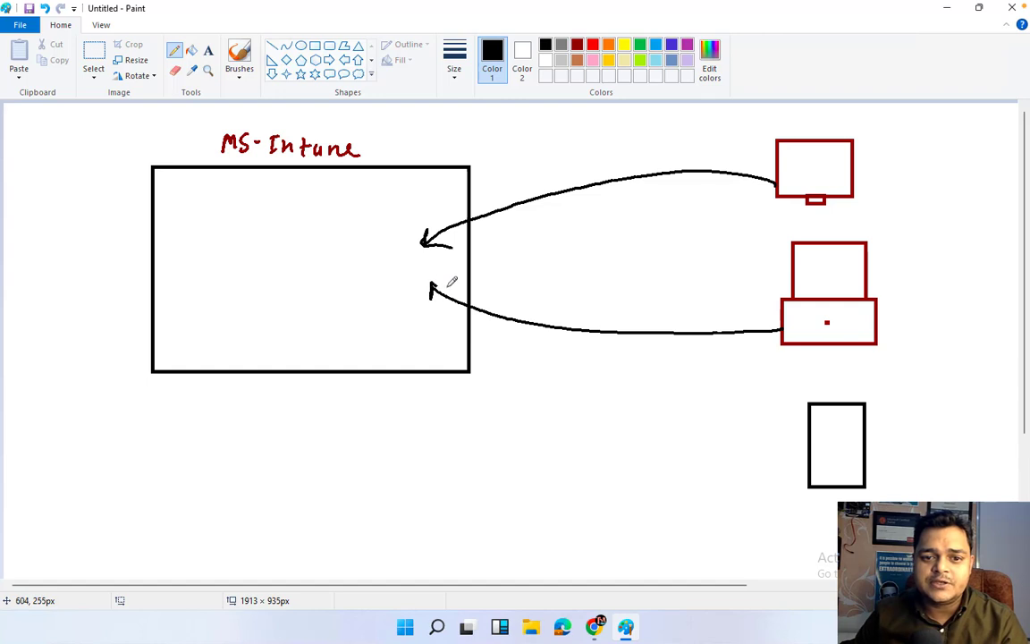
mouse_move(816, 459)
mouse_down()
mouse_move(751, 470)
mouse_move(446, 391)
mouse_move(417, 355)
mouse_up()
mouse_move(871, 197)
mouse_down()
mouse_move(875, 185)
mouse_move(926, 189)
mouse_move(952, 177)
mouse_move(961, 201)
mouse_up()
Handwrite the Laptop and Tab/Mobile labels beside their devices.
drag(902, 263, 983, 274)
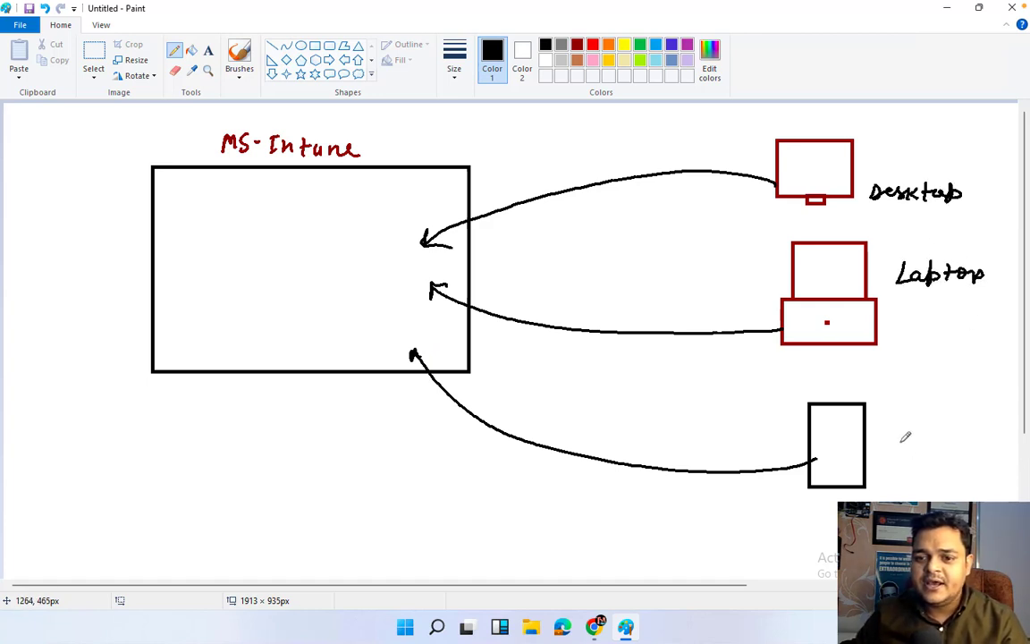
mouse_move(887, 432)
mouse_down()
mouse_move(895, 452)
mouse_move(930, 438)
mouse_move(934, 448)
mouse_move(963, 427)
mouse_move(1018, 437)
mouse_up()
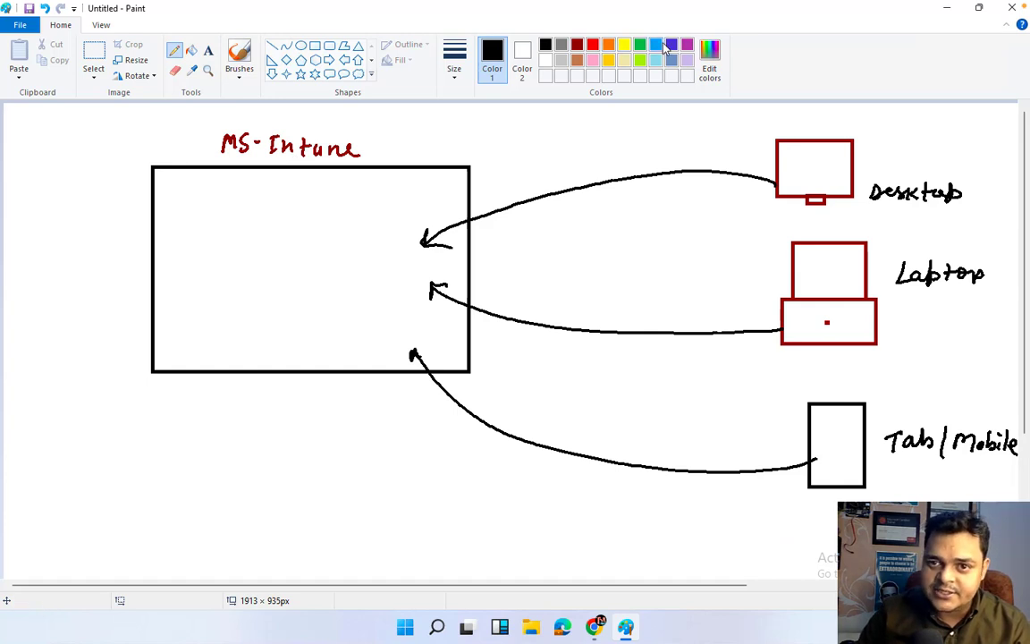
click(655, 45)
Write 'Compliance policy' and 'Conditional Access' in blue inside the MS-Intune box.
mouse_move(188, 197)
mouse_down()
mouse_move(332, 196)
mouse_move(387, 215)
mouse_up()
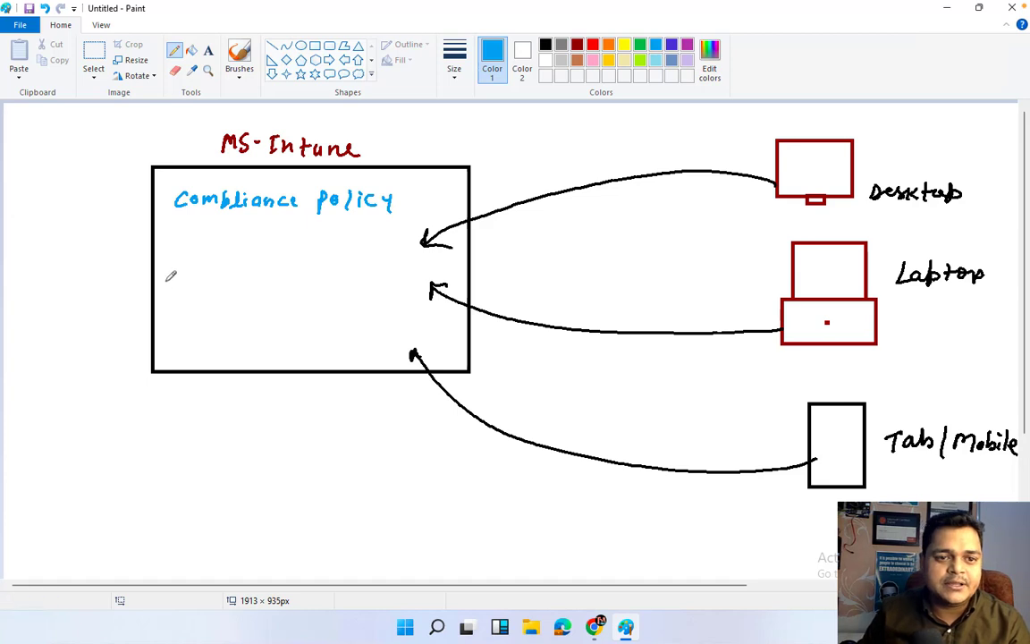
mouse_move(178, 268)
mouse_down()
mouse_move(177, 283)
mouse_move(191, 275)
mouse_move(253, 284)
mouse_move(275, 262)
mouse_move(340, 283)
mouse_up()
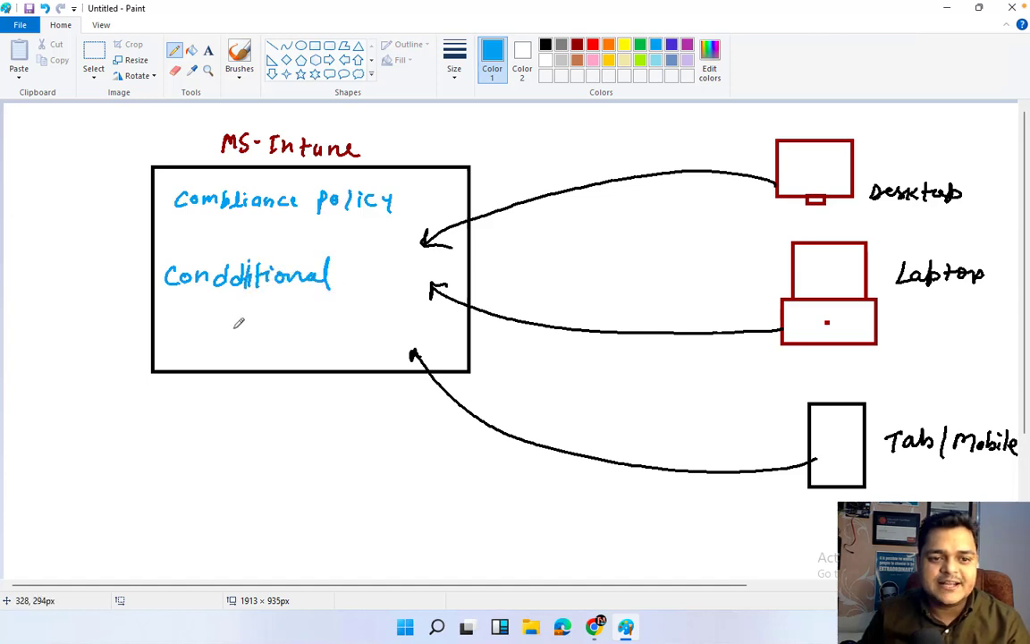
mouse_move(232, 328)
mouse_down()
mouse_move(255, 315)
mouse_move(284, 321)
mouse_move(324, 299)
mouse_move(332, 316)
mouse_up()
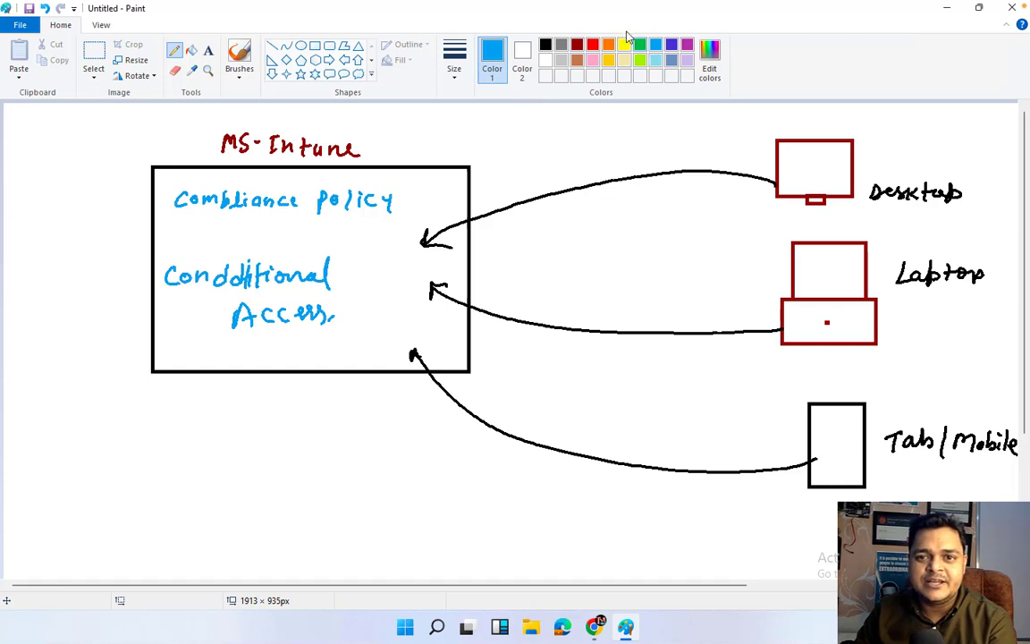
Underline Compliance Policy and mark Access in dark red.
click(577, 44)
drag(235, 216, 344, 206)
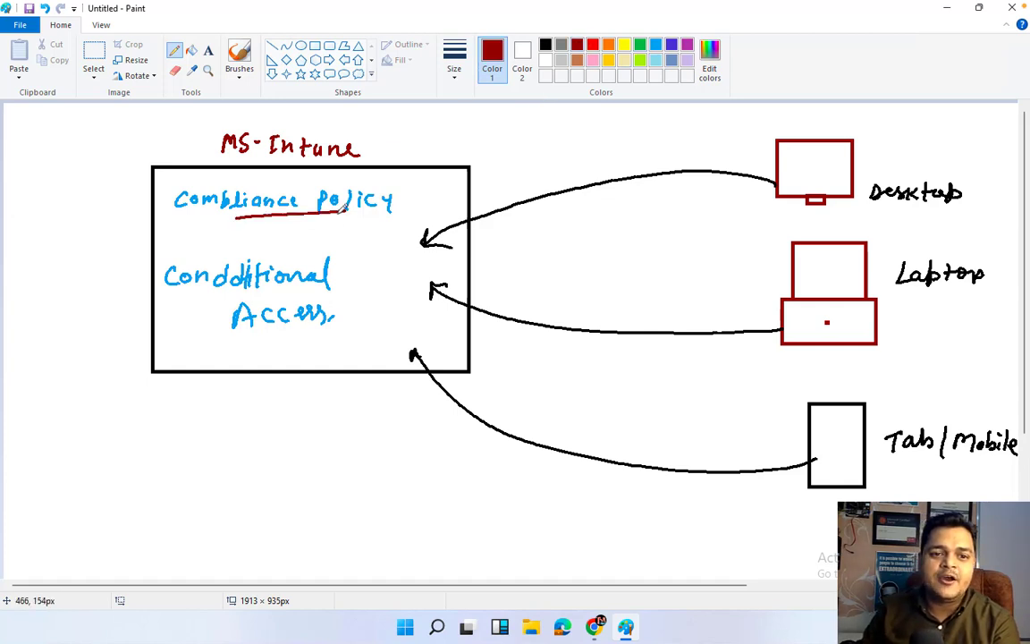
drag(232, 305, 286, 302)
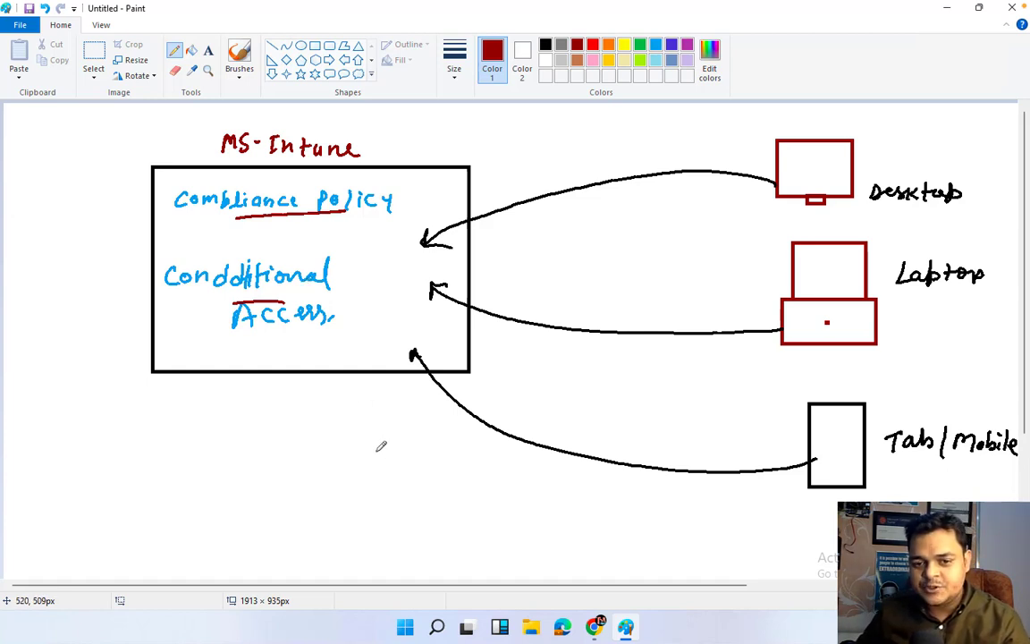
Write the list Pwd, bit locker and Antivirus below the box.
mouse_move(231, 438)
mouse_down()
mouse_move(290, 438)
mouse_move(276, 446)
mouse_up()
drag(287, 446, 303, 444)
mouse_move(224, 499)
mouse_down()
mouse_move(223, 516)
mouse_move(251, 517)
mouse_up()
click(240, 500)
drag(245, 506, 267, 515)
drag(284, 505, 305, 515)
mouse_move(317, 501)
mouse_down()
mouse_move(318, 515)
mouse_move(345, 498)
mouse_move(377, 504)
mouse_up()
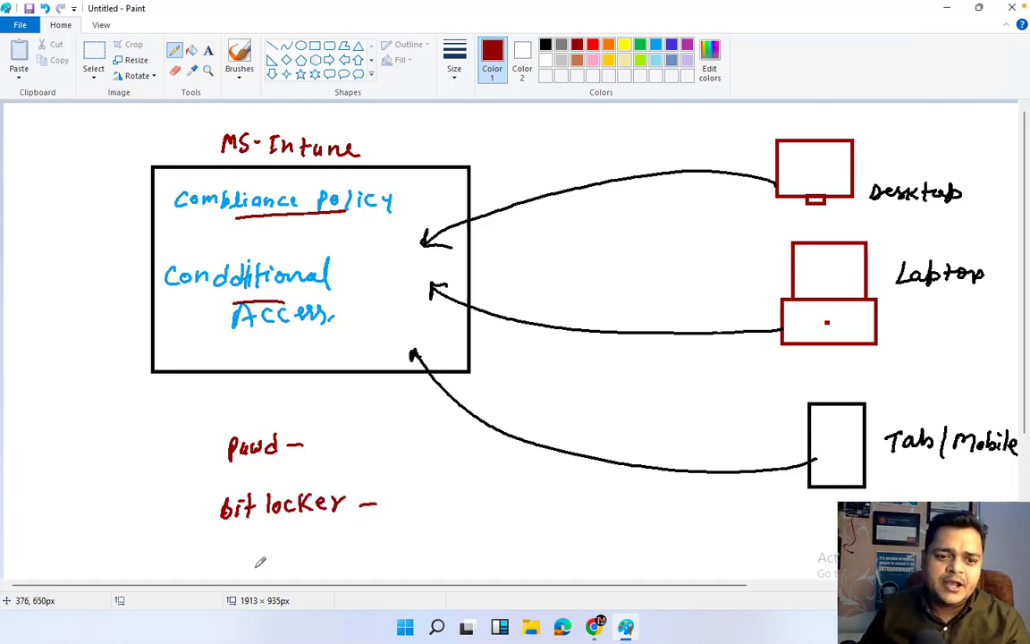
mouse_move(220, 561)
mouse_down()
mouse_move(304, 541)
mouse_move(351, 554)
mouse_move(349, 563)
mouse_move(390, 551)
mouse_up()
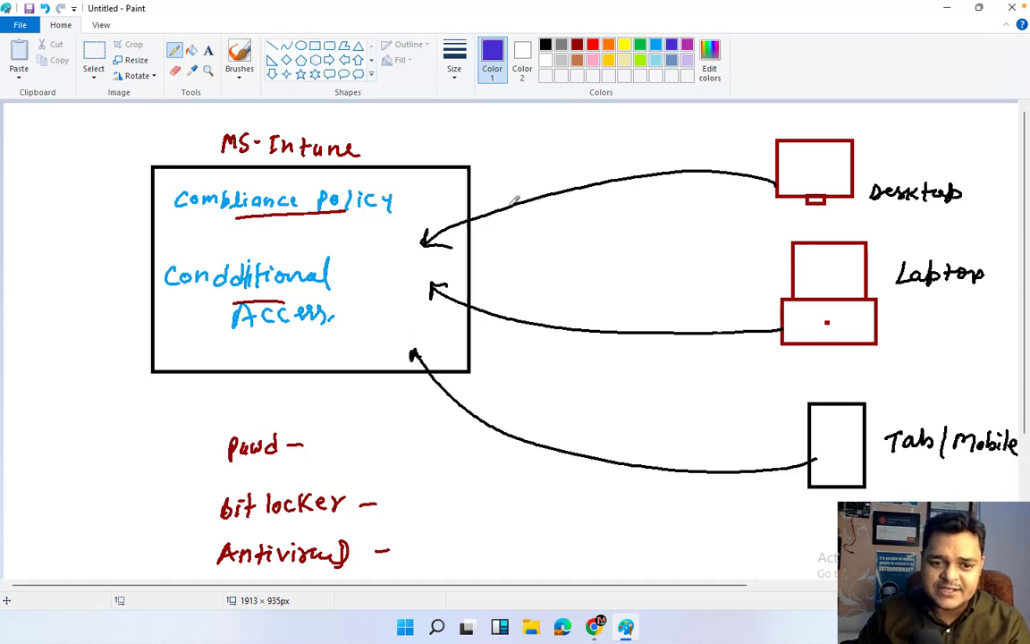
Add Pwd branches '14 length', 'complex' and '45 Days', and 'D: Encryption' beside bit locker.
mouse_move(308, 444)
mouse_down()
mouse_move(310, 425)
mouse_move(349, 423)
mouse_up()
mouse_move(357, 409)
mouse_down()
mouse_move(363, 424)
mouse_move(425, 417)
mouse_up()
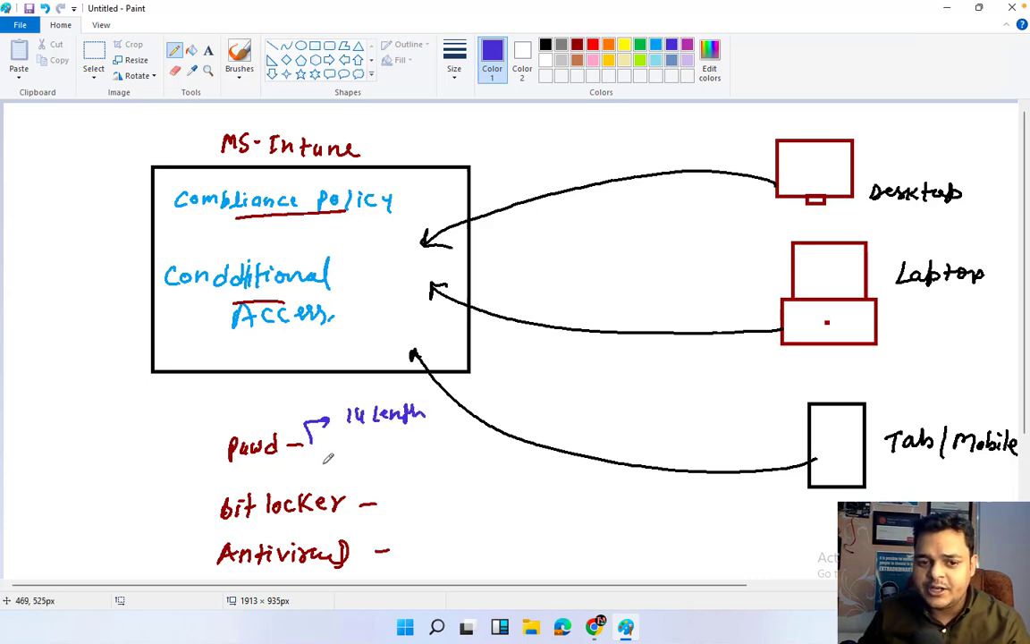
mouse_move(308, 423)
mouse_down()
mouse_move(356, 453)
mouse_move(426, 438)
mouse_move(441, 438)
mouse_move(443, 449)
mouse_up()
drag(443, 437, 433, 450)
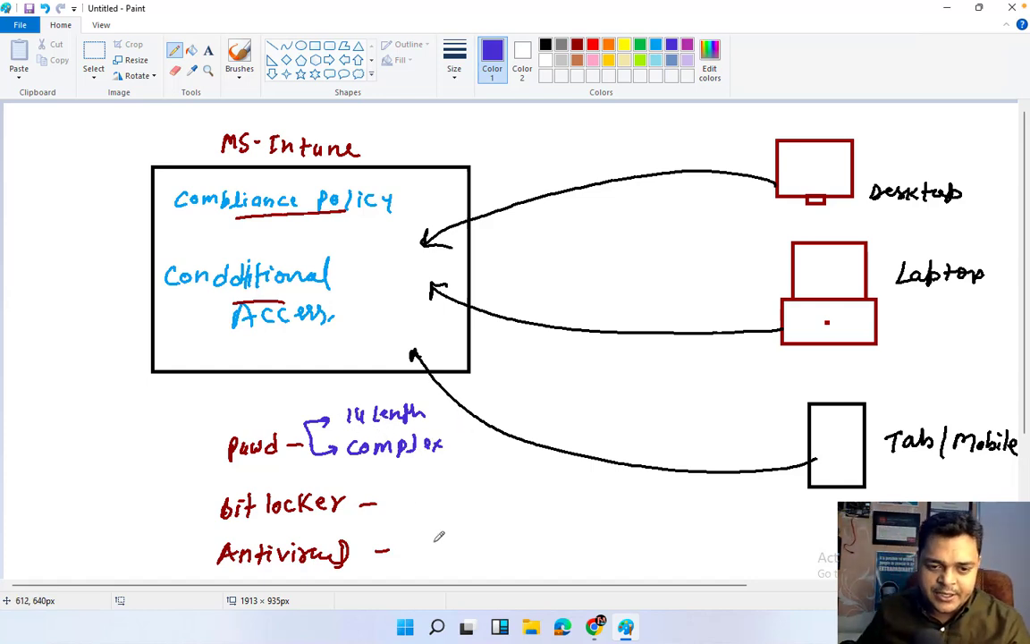
mouse_move(313, 452)
mouse_down()
mouse_move(330, 476)
mouse_move(363, 471)
mouse_up()
mouse_move(362, 466)
mouse_down()
mouse_move(363, 476)
mouse_move(402, 474)
mouse_up()
drag(404, 465, 413, 476)
click(430, 470)
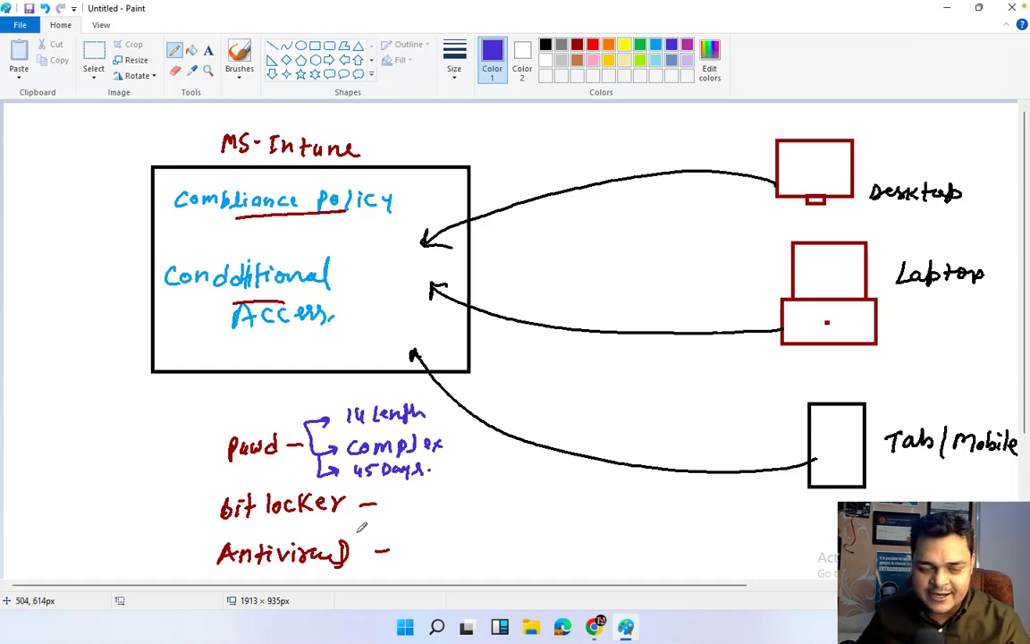
mouse_move(420, 496)
mouse_down()
mouse_move(416, 513)
mouse_move(506, 501)
mouse_move(528, 485)
mouse_move(559, 503)
mouse_up()
drag(569, 493, 586, 503)
Tick bit locker, Pwd and Antivirus as requirements.
click(590, 498)
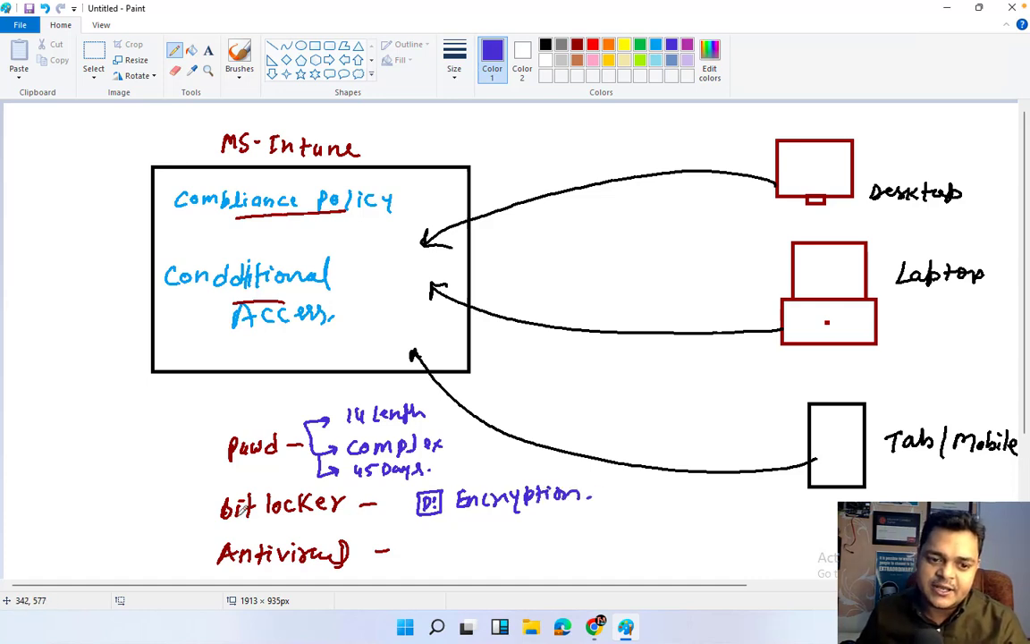
drag(196, 506, 220, 492)
drag(207, 451, 228, 437)
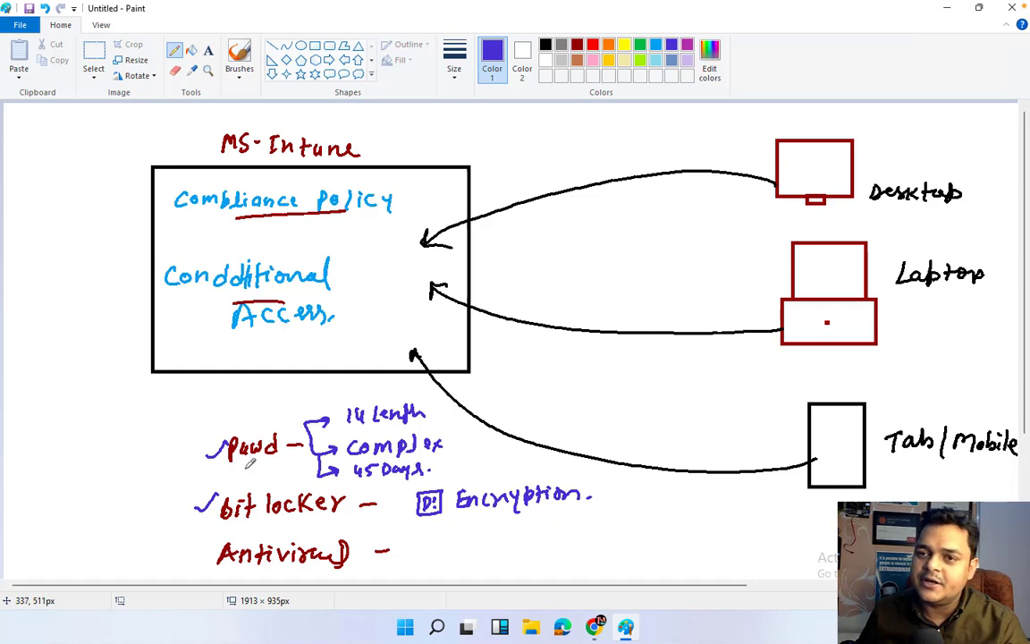
mouse_move(196, 554)
mouse_down()
mouse_move(202, 562)
mouse_move(219, 542)
mouse_up()
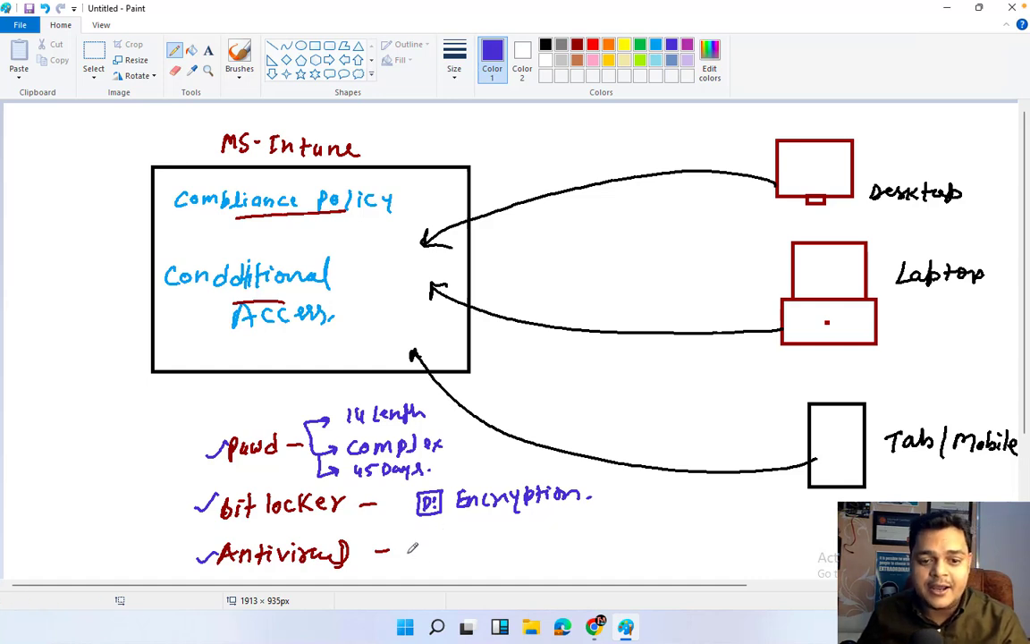
Write 'antivirus - Install' beside Antivirus and bracket the three requirements together.
mouse_move(409, 563)
mouse_down()
mouse_move(431, 541)
mouse_move(420, 563)
mouse_move(449, 561)
mouse_up()
click(438, 561)
mouse_move(441, 558)
mouse_down()
mouse_move(609, 548)
mouse_move(640, 556)
mouse_up()
drag(650, 544, 650, 555)
mouse_move(642, 545)
mouse_down()
mouse_move(662, 542)
mouse_move(671, 556)
mouse_up()
mouse_move(677, 533)
mouse_down()
mouse_move(675, 555)
mouse_move(684, 554)
mouse_up()
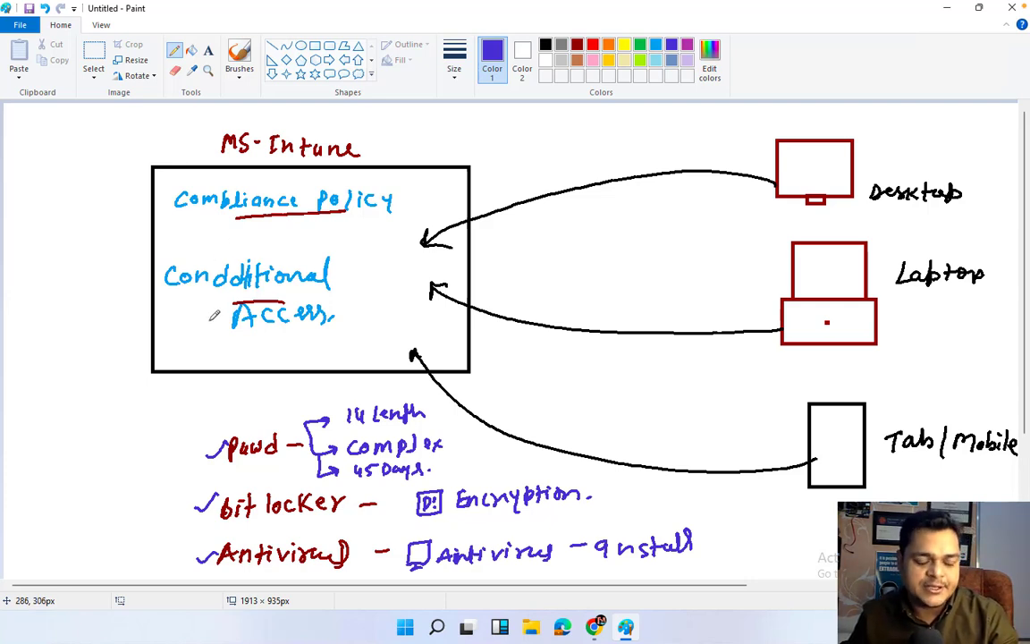
mouse_move(223, 428)
mouse_down()
mouse_move(181, 544)
mouse_move(183, 576)
mouse_up()
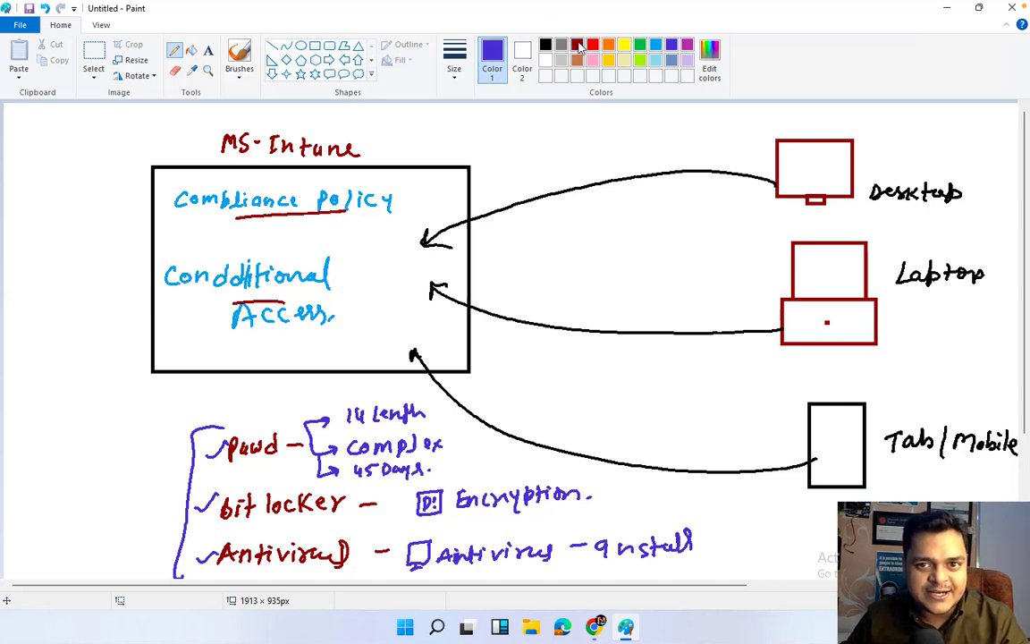
In green, draw an arrow from the requirement list to Access and label it 'Attach'.
click(578, 45)
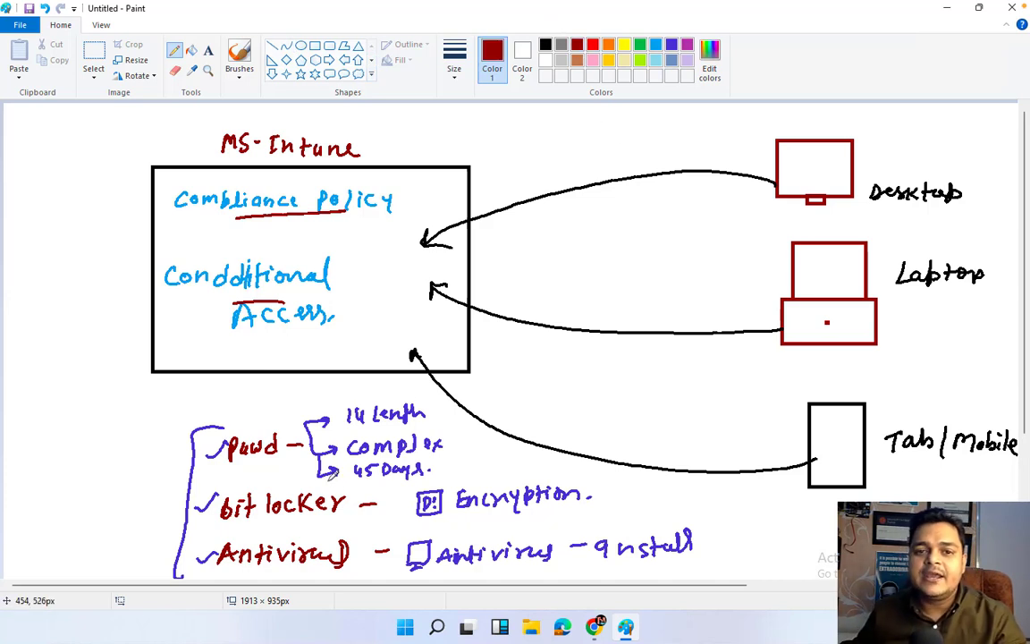
click(640, 45)
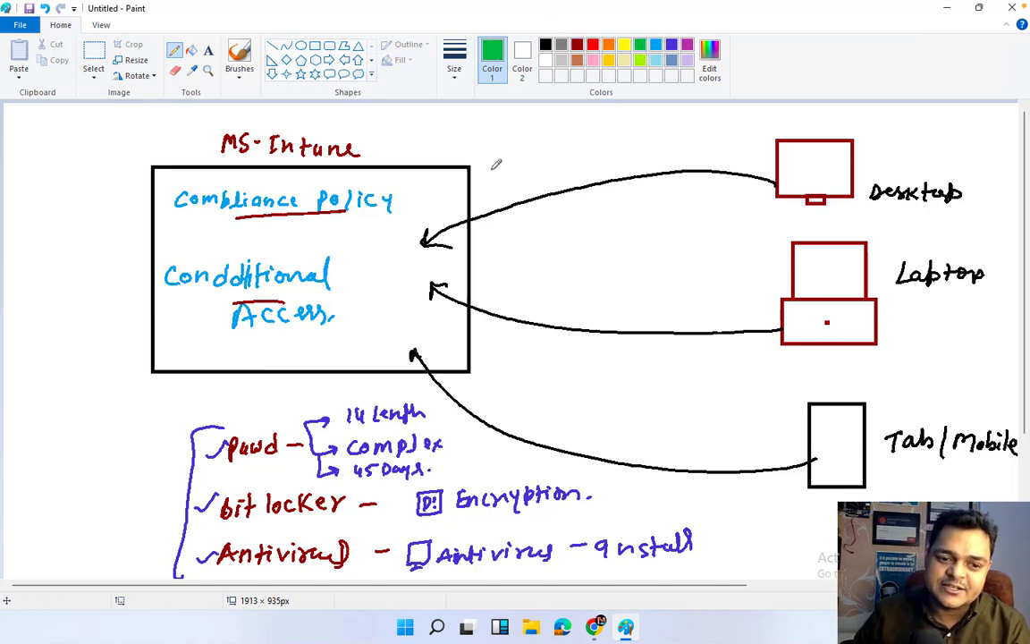
mouse_move(188, 511)
mouse_down()
mouse_move(159, 515)
mouse_move(132, 497)
mouse_move(159, 422)
mouse_move(251, 342)
mouse_up()
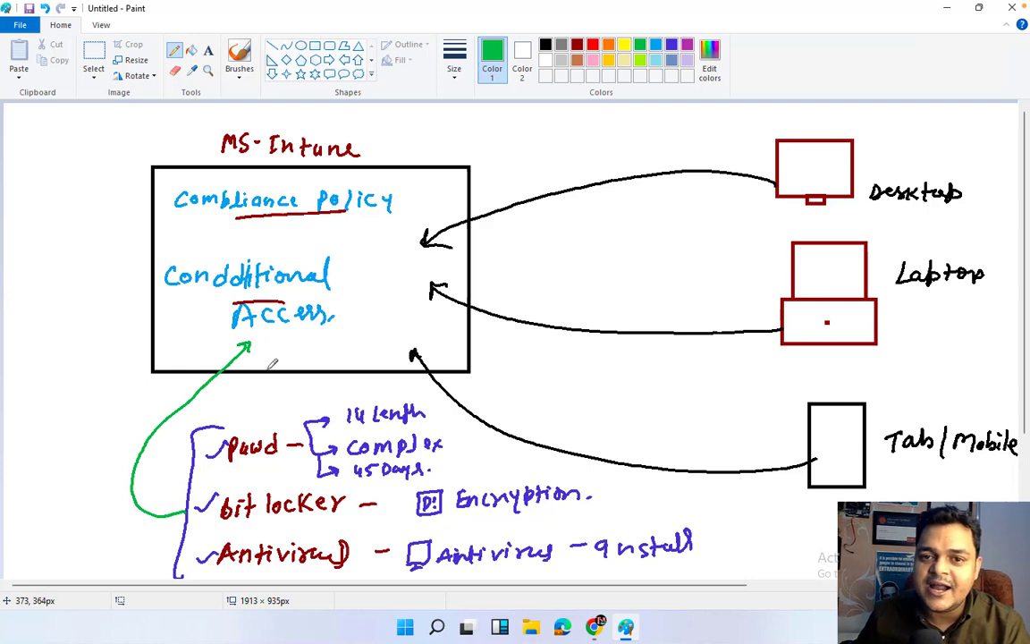
mouse_move(86, 437)
mouse_down()
mouse_move(98, 415)
mouse_move(130, 407)
mouse_move(142, 385)
mouse_up()
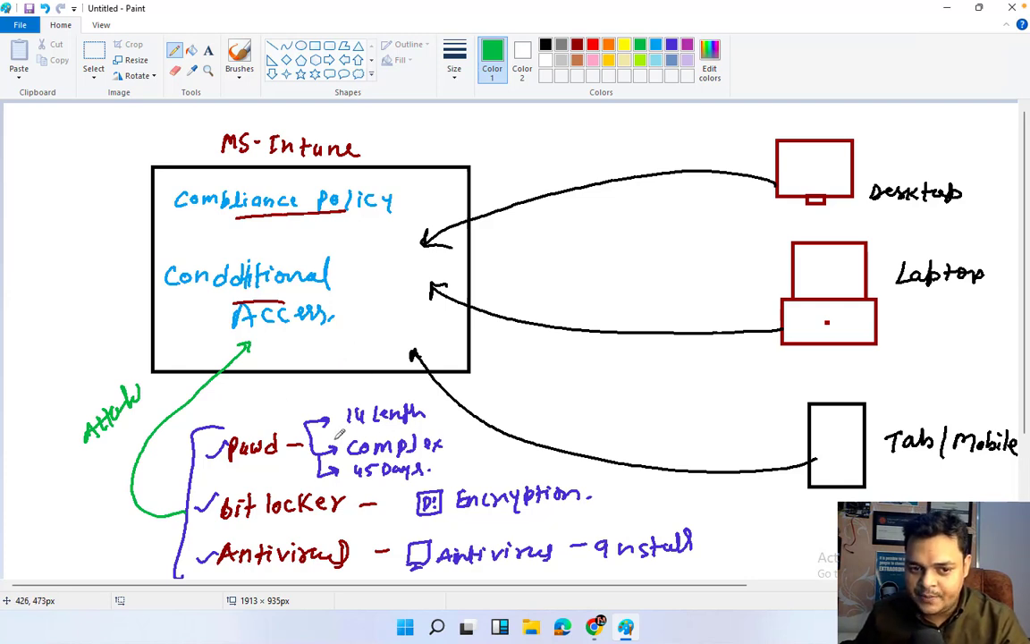
Underline Pwd, bit and Antivirus in green and mark the complex note.
drag(250, 465, 270, 464)
drag(243, 521, 264, 519)
drag(259, 566, 279, 564)
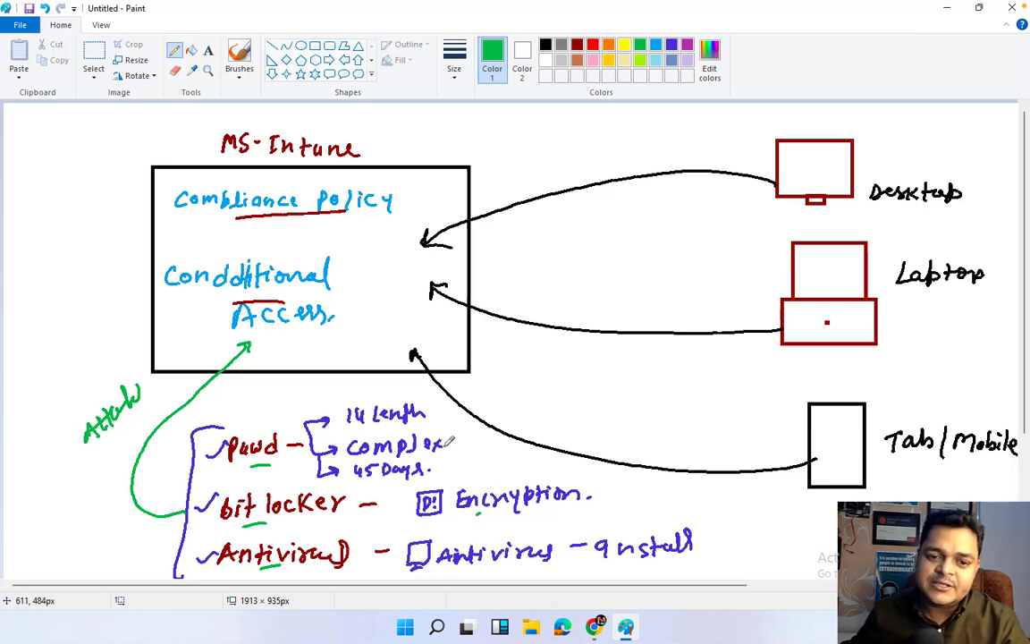
drag(454, 444, 493, 445)
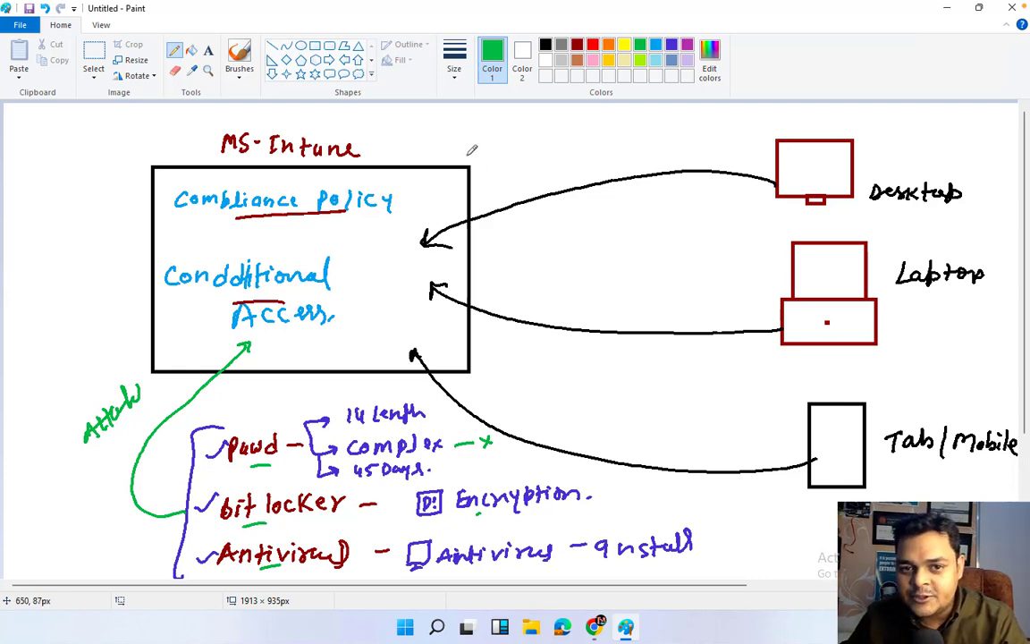
Write 'Teams' beside MS-Intune and add a ticked Teams note on the desktop drawing.
drag(444, 142, 485, 148)
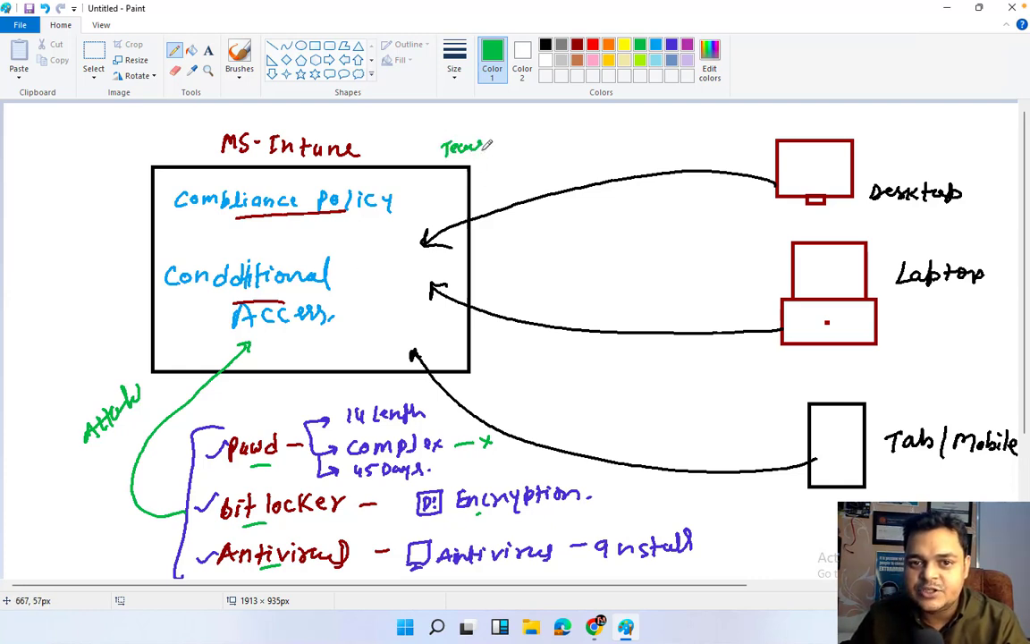
drag(786, 163, 848, 171)
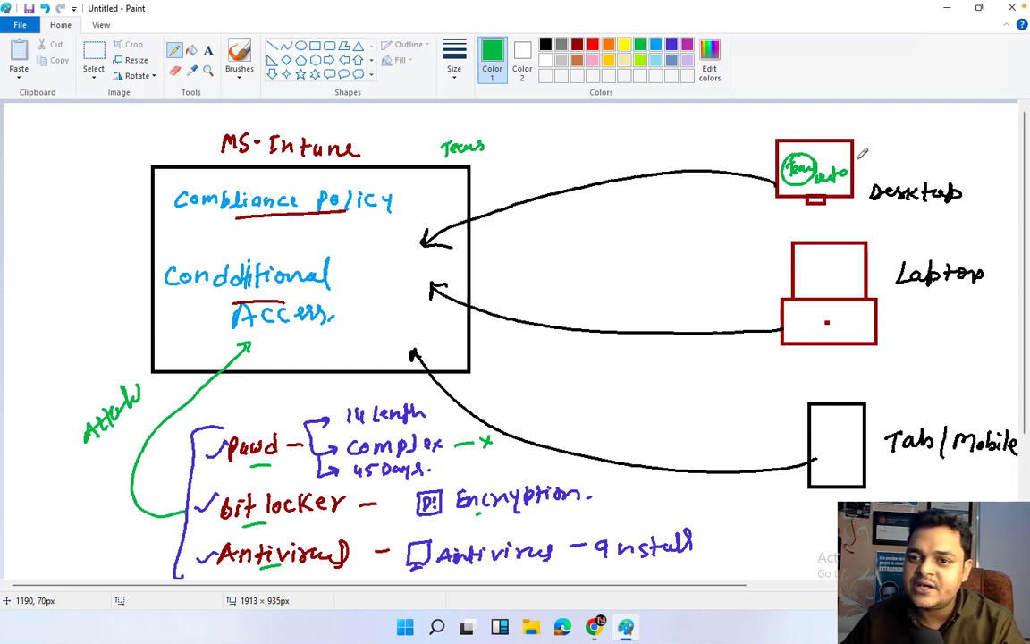
drag(855, 155, 883, 147)
drag(837, 182, 844, 175)
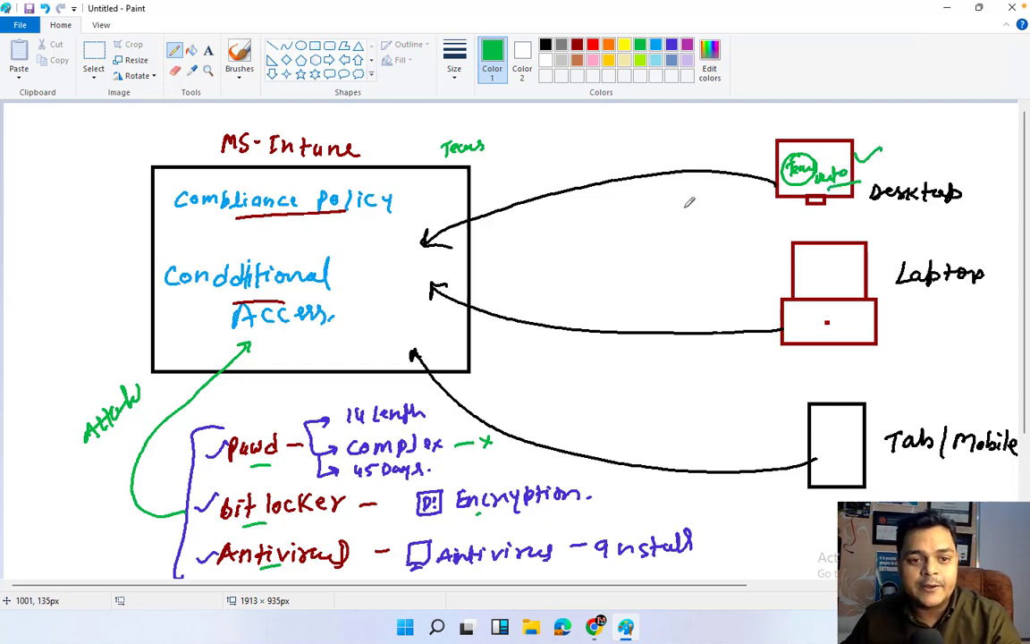
Underline Access and Compliance in green.
drag(283, 340, 337, 330)
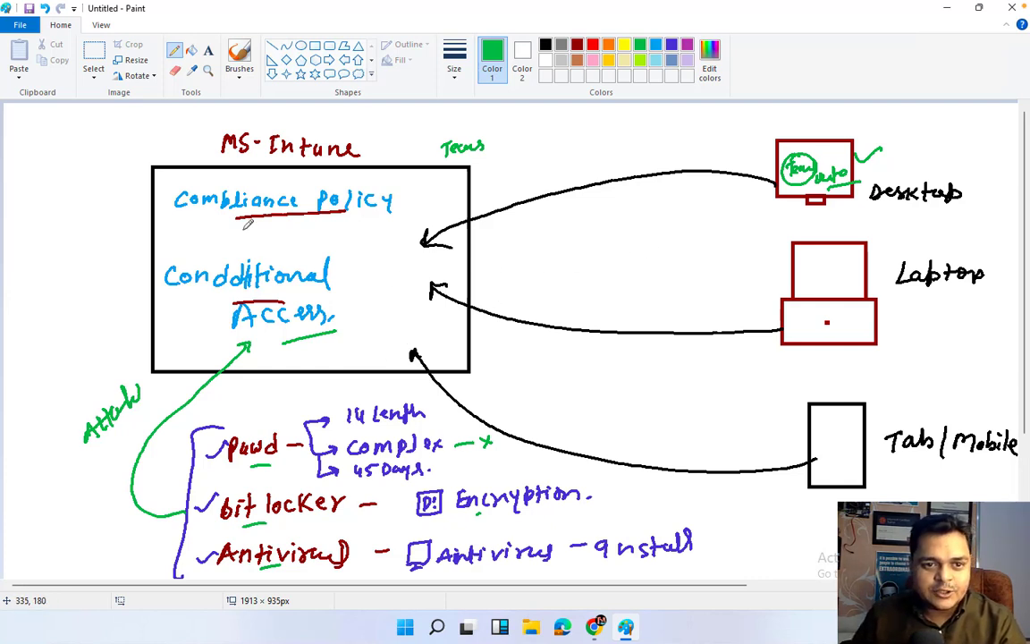
drag(237, 222, 286, 223)
drag(260, 184, 298, 182)
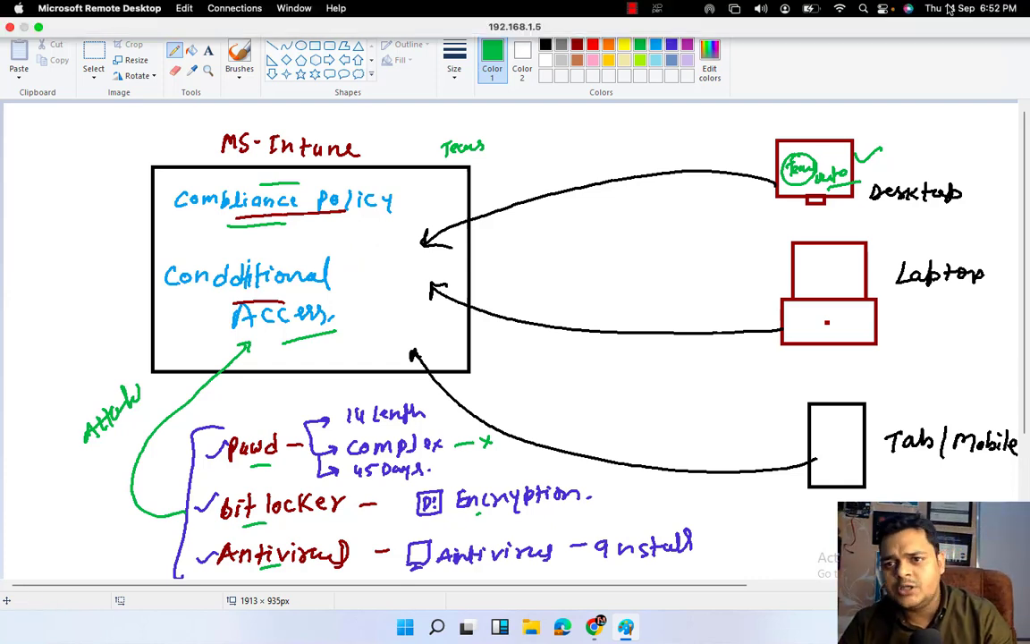
Minimise Paint and the browser to reach the desktop and sort its icons by size.
click(955, 8)
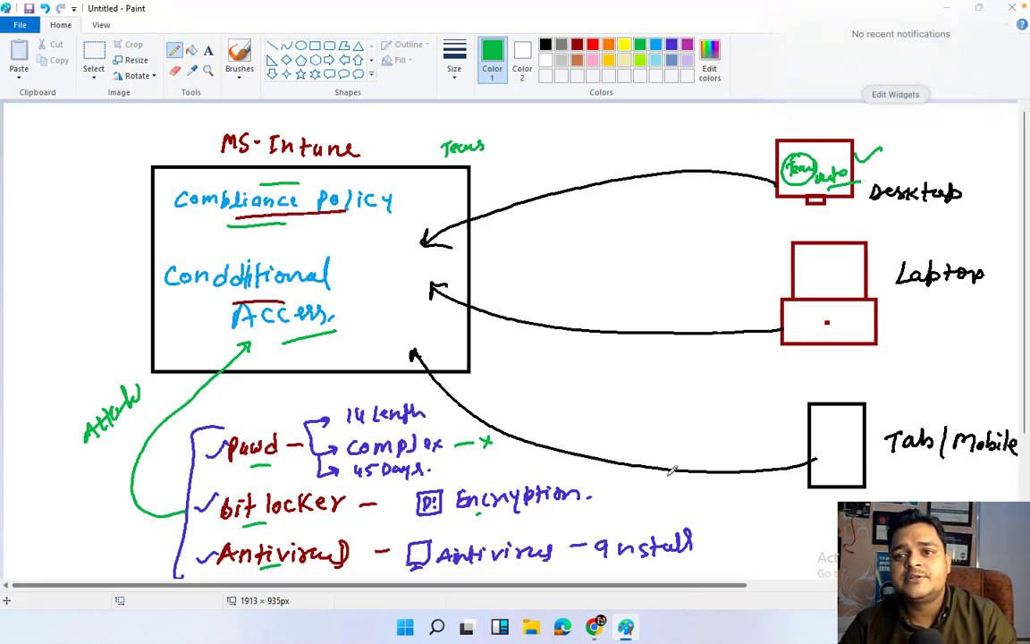
click(608, 271)
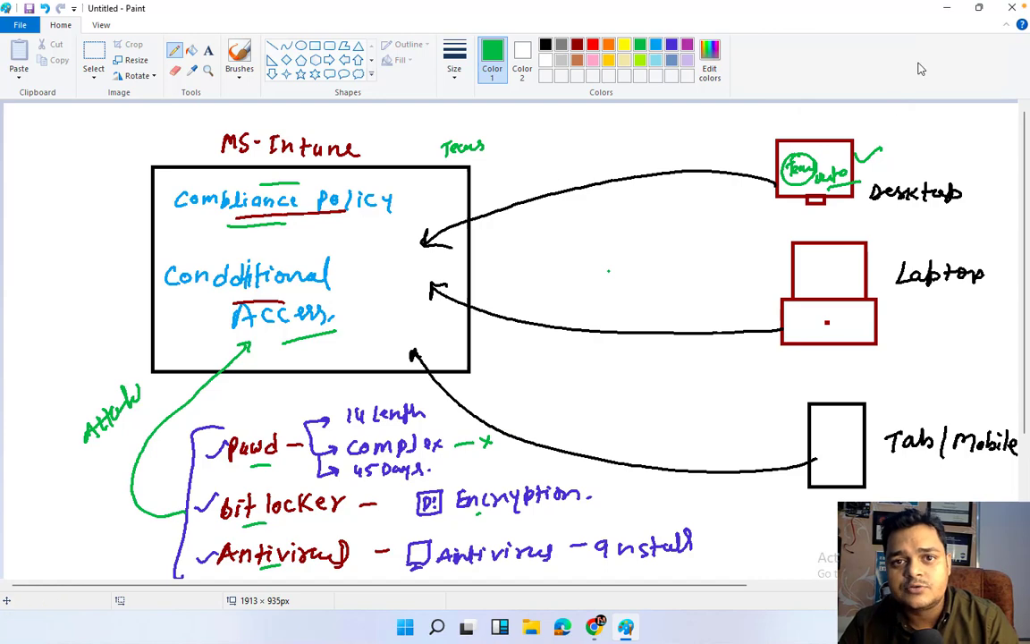
click(947, 8)
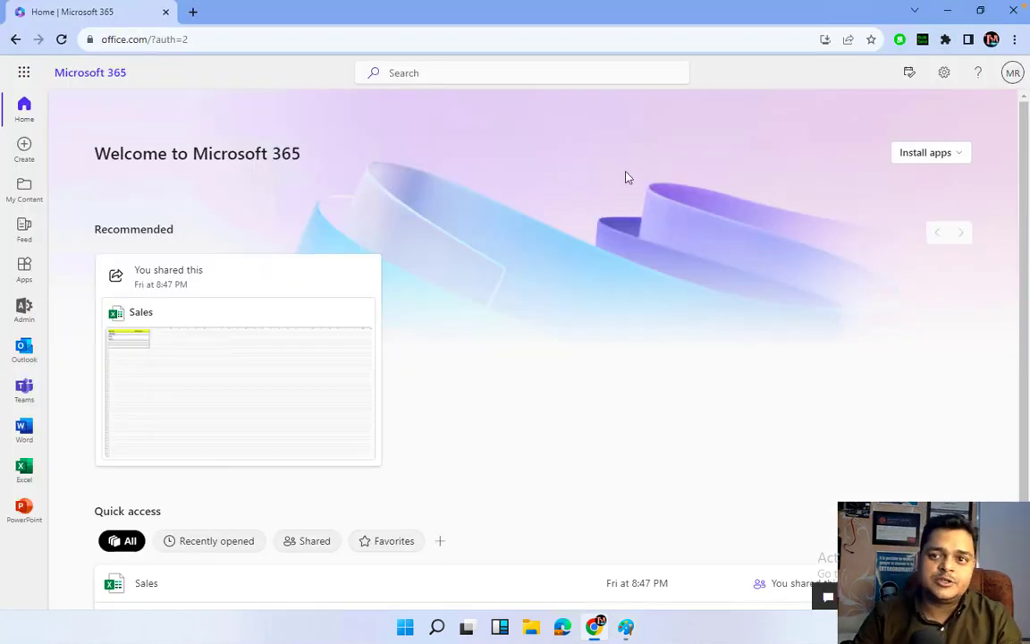
click(947, 11)
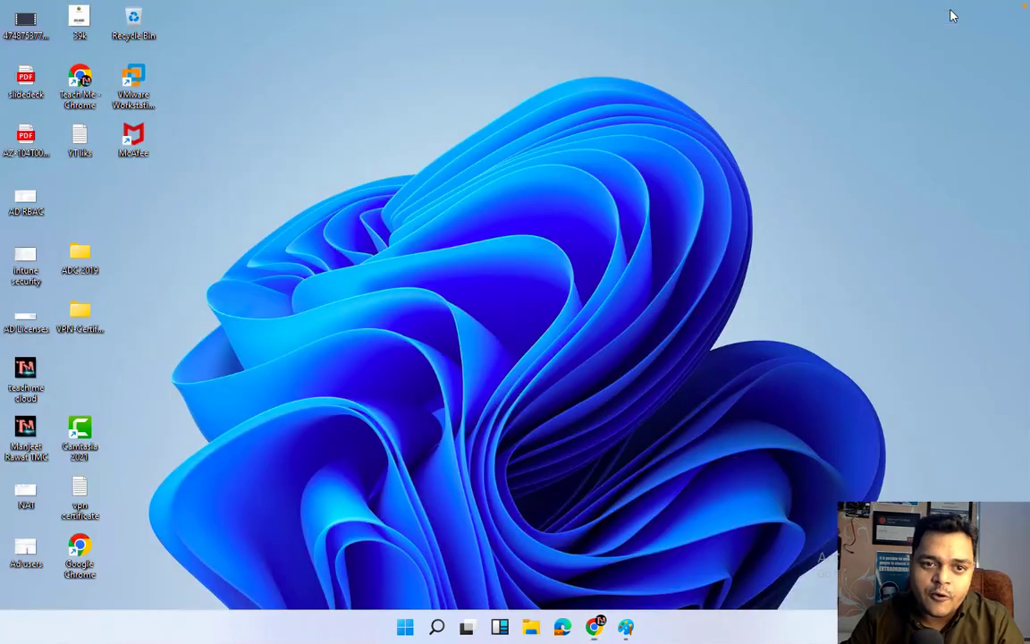
right_click(505, 298)
mouse_move(567, 319)
click(682, 333)
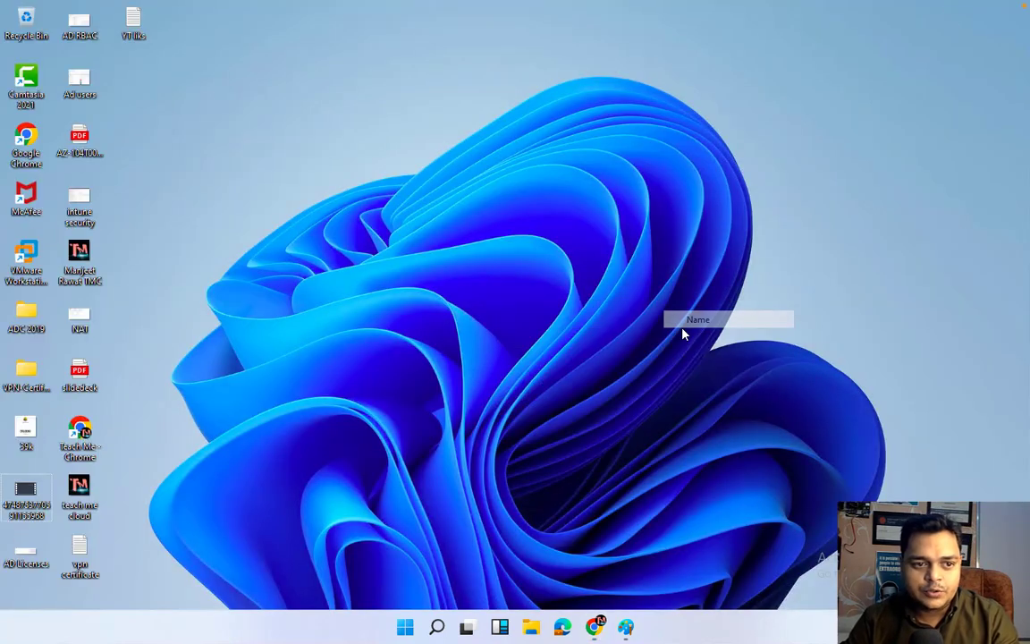
Open VMware Workstation from its desktop shortcut and refresh the desktop.
right_click(27, 264)
click(43, 270)
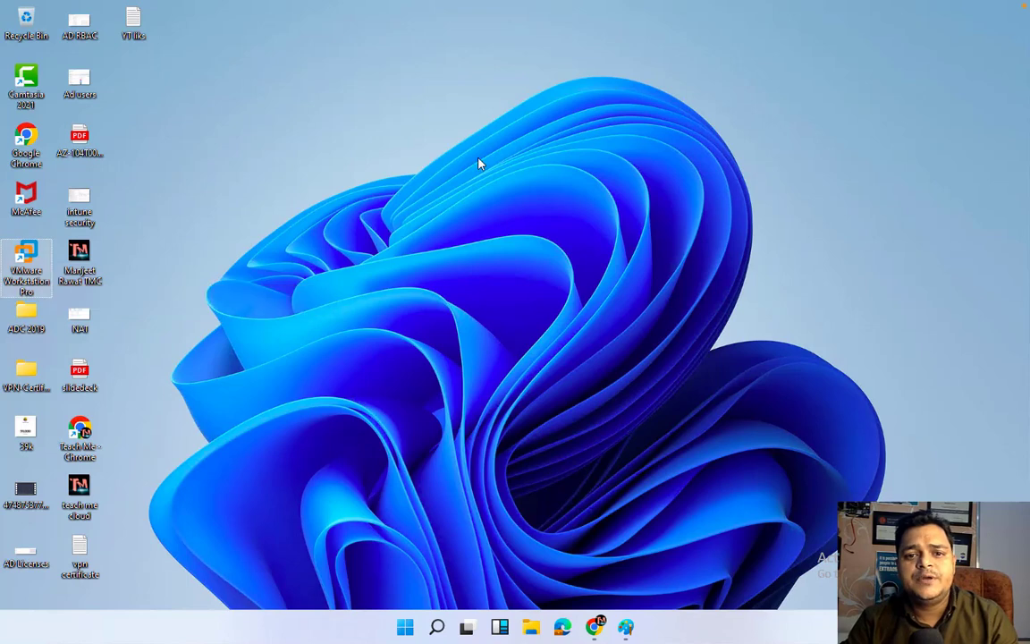
right_click(567, 145)
click(619, 181)
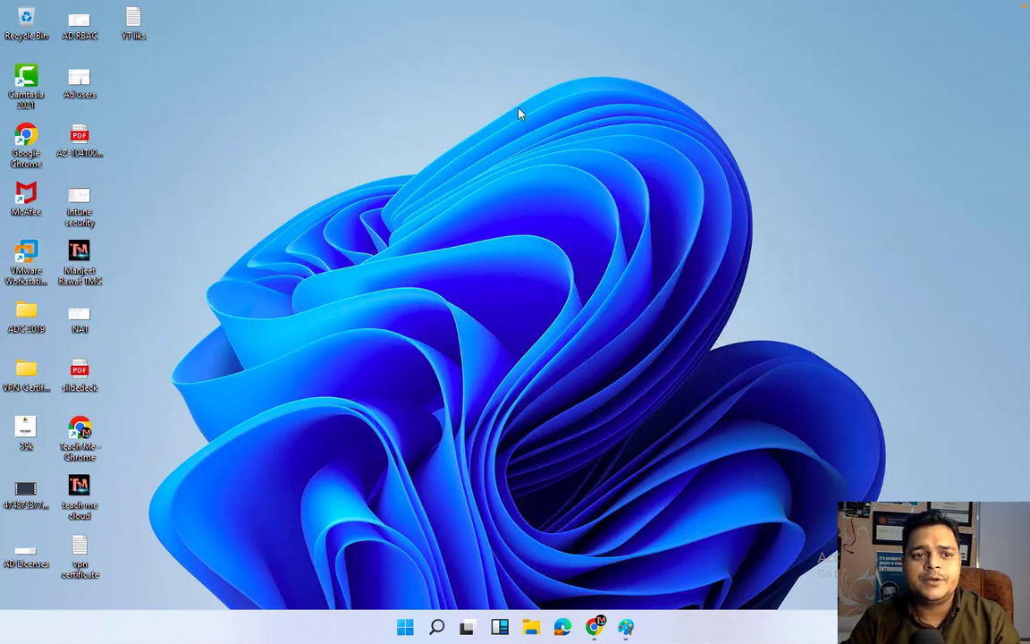
right_click(520, 112)
click(563, 151)
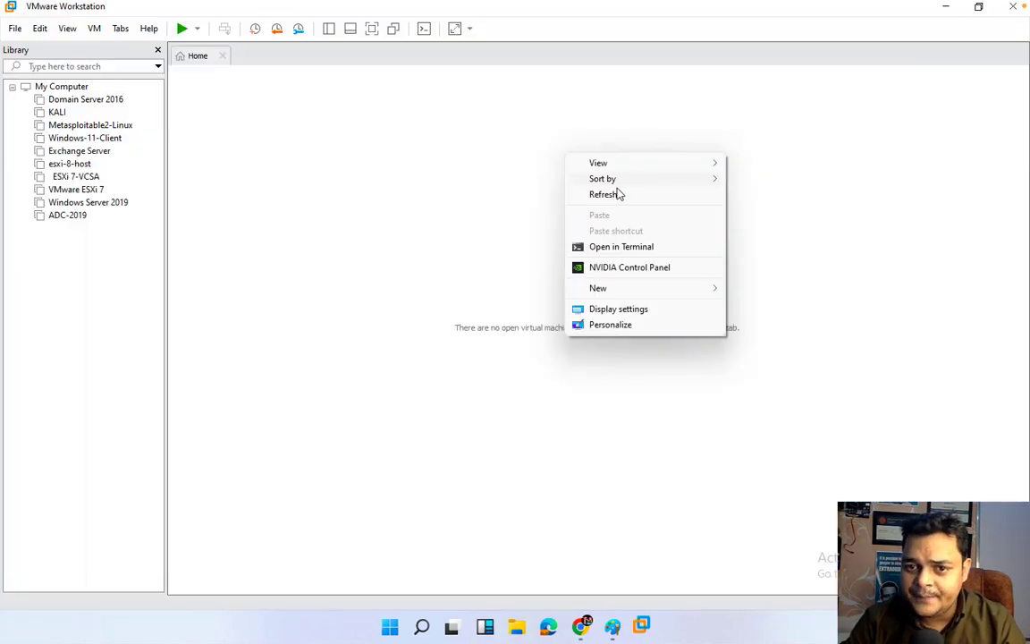
click(617, 196)
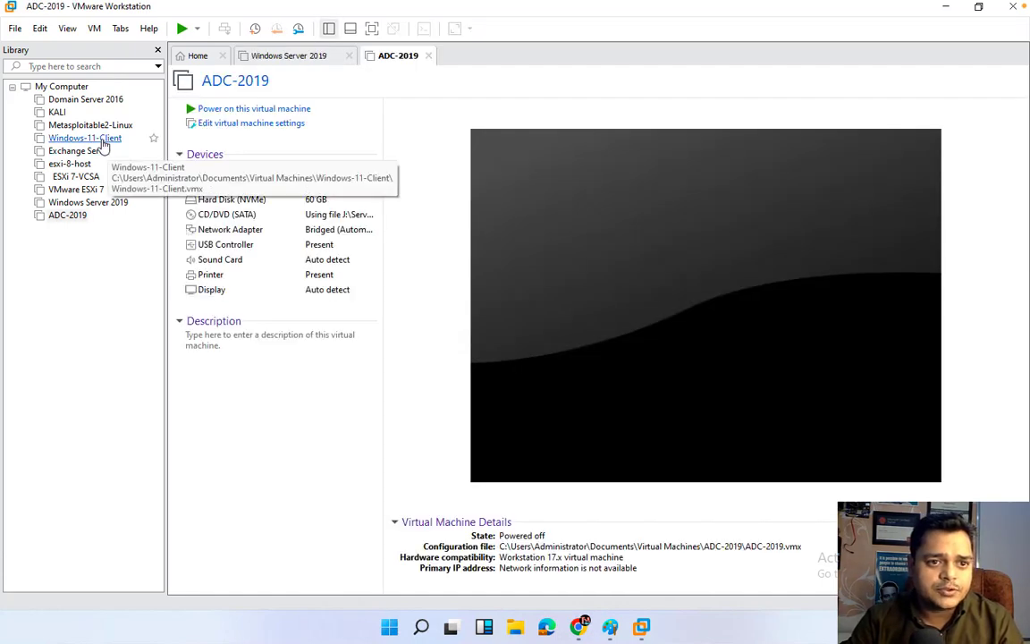
Remove the missing Windows-11-Client VM from the VMware library, dismiss the update reminder, and minimize VMware.
click(103, 141)
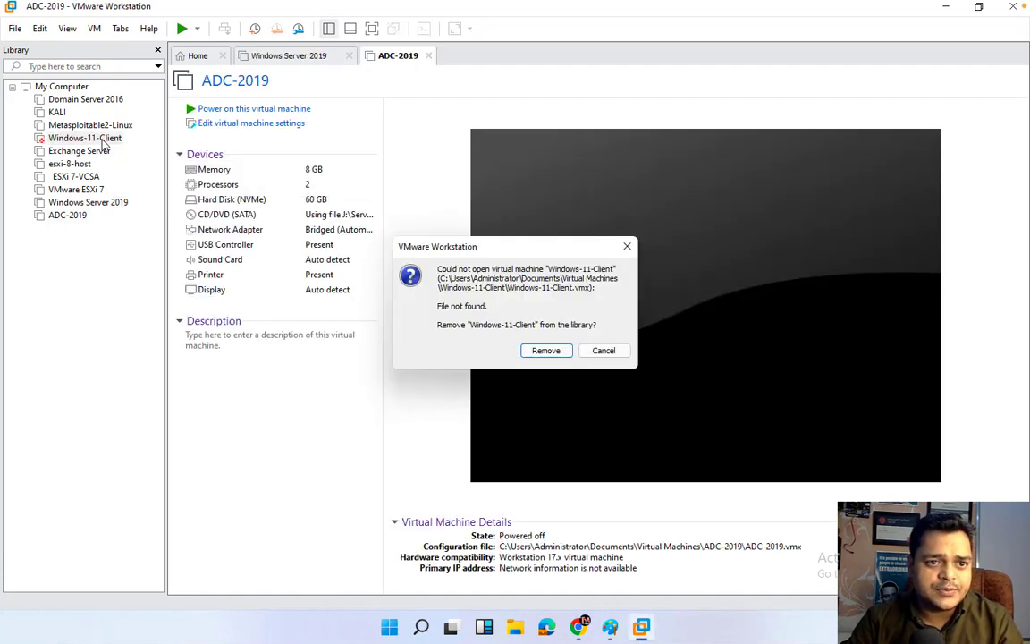
click(546, 350)
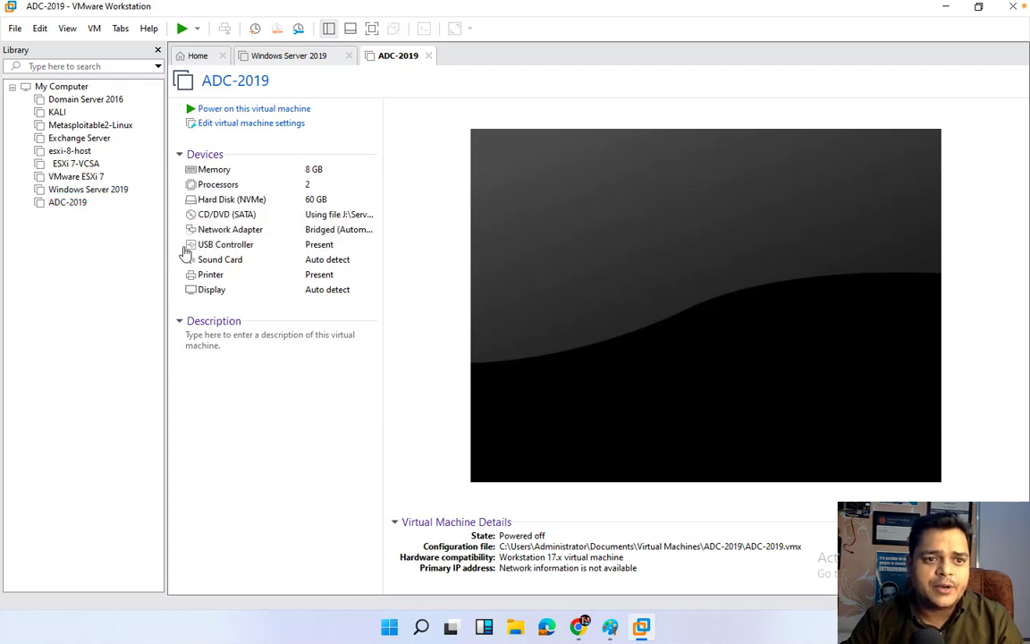
click(706, 469)
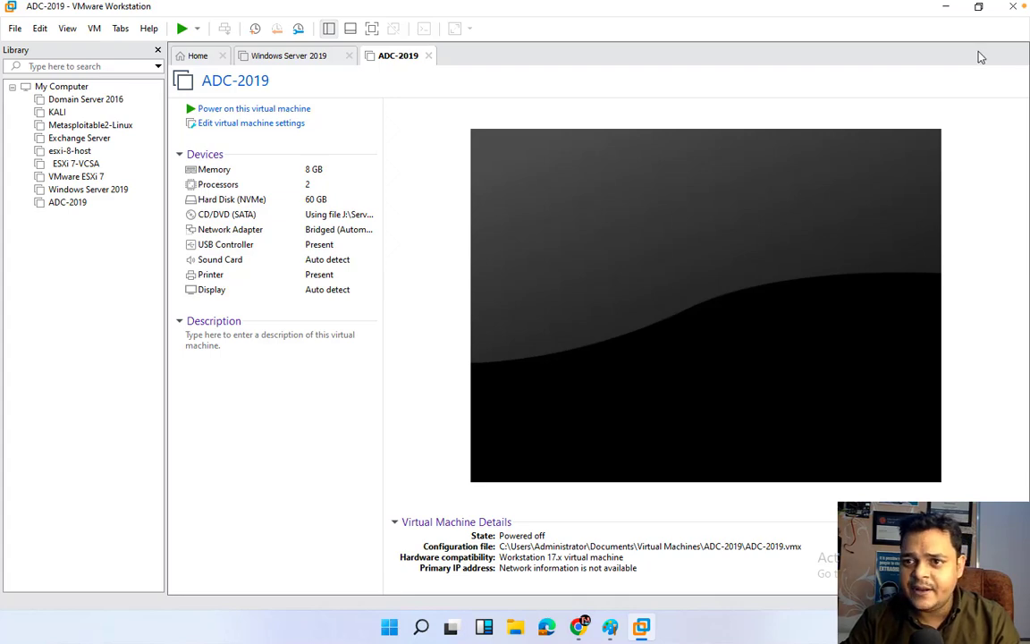
click(945, 7)
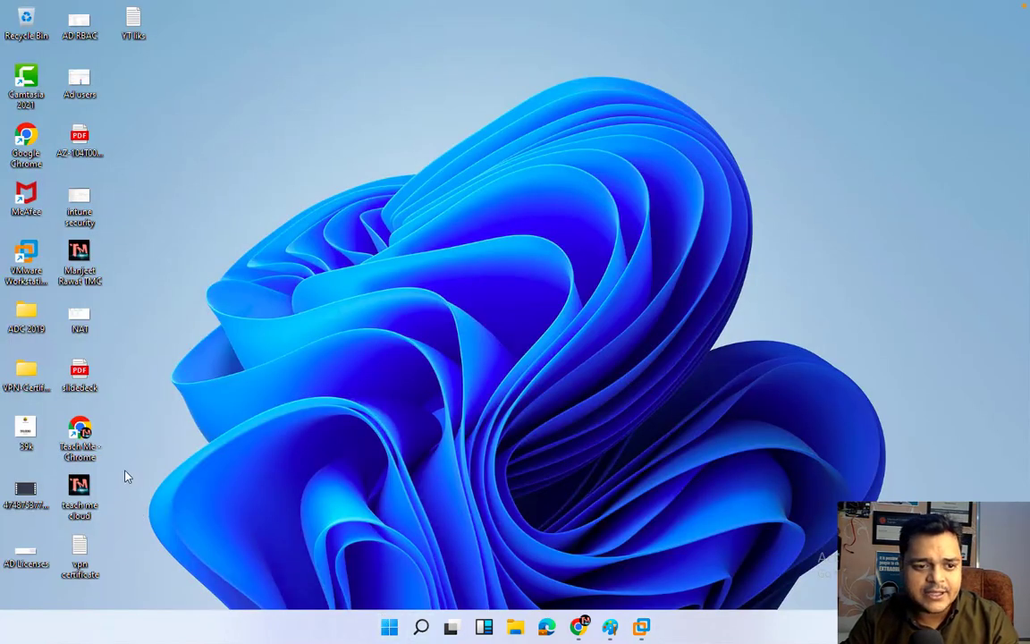
Refresh the Windows desktop and bring Chrome with the Microsoft 365 home page forward.
right_click(205, 456)
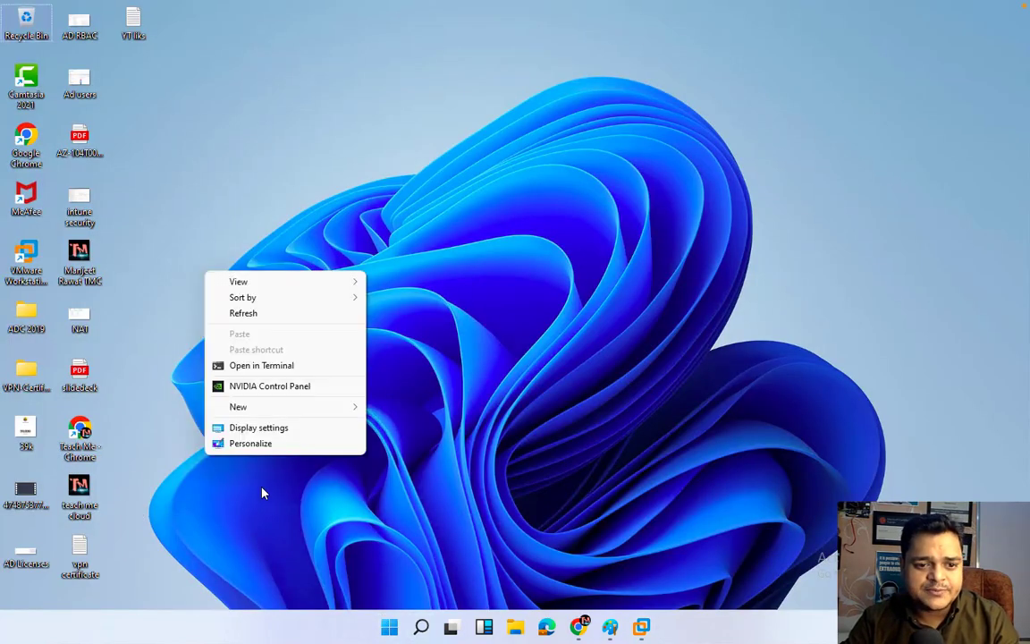
click(243, 313)
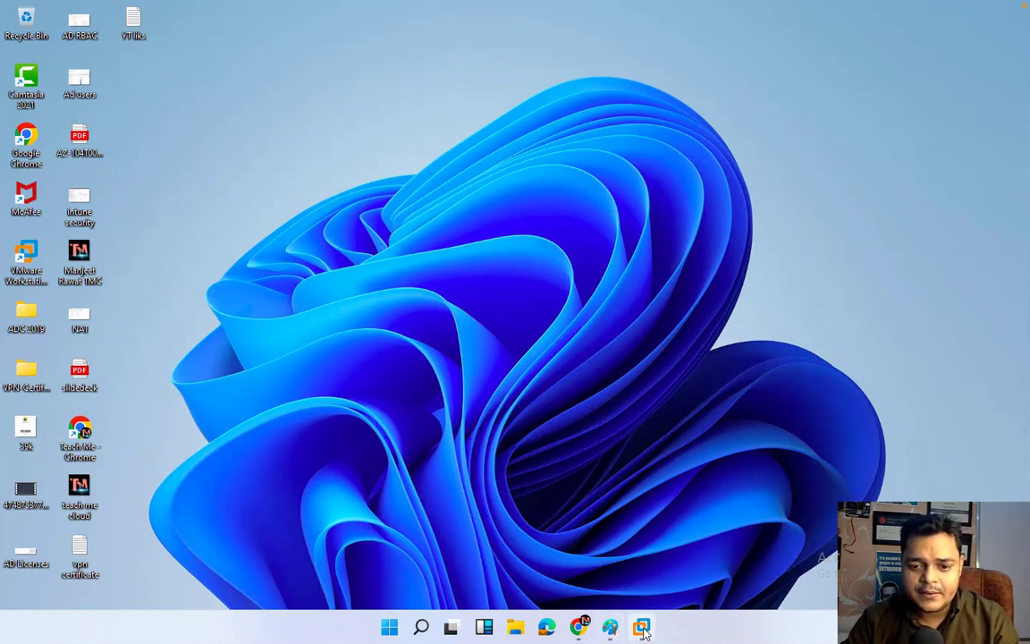
click(581, 629)
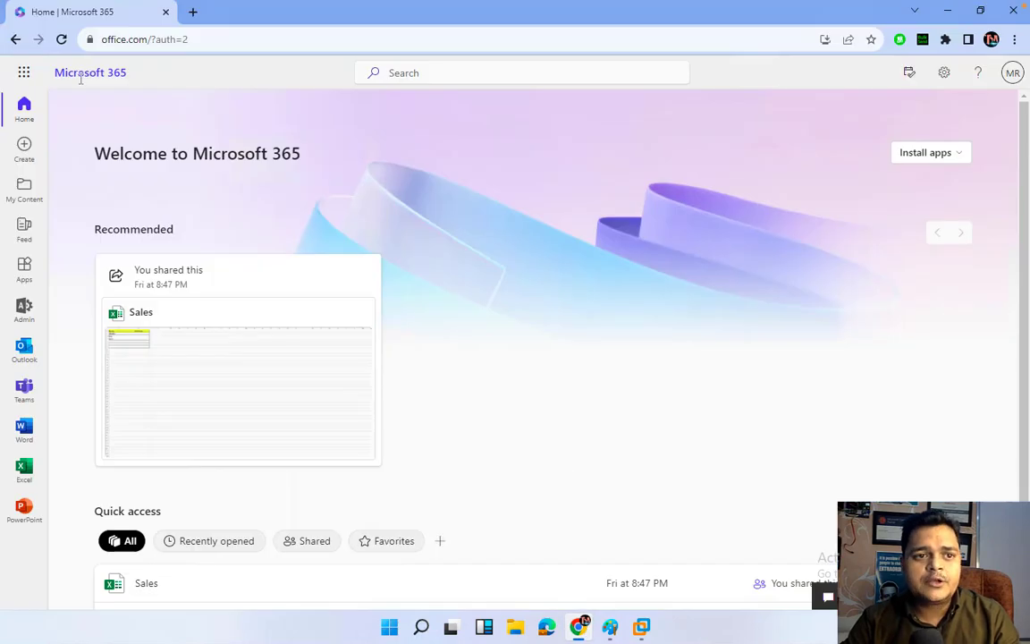
Go to the Microsoft 365 admin center's Users > Active users list.
click(24, 72)
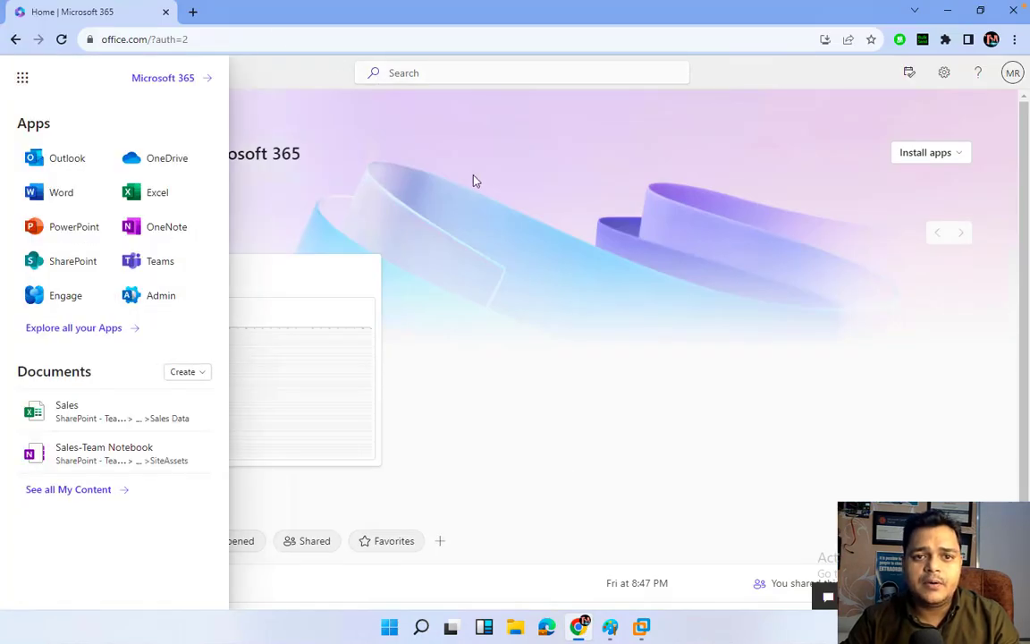
click(476, 180)
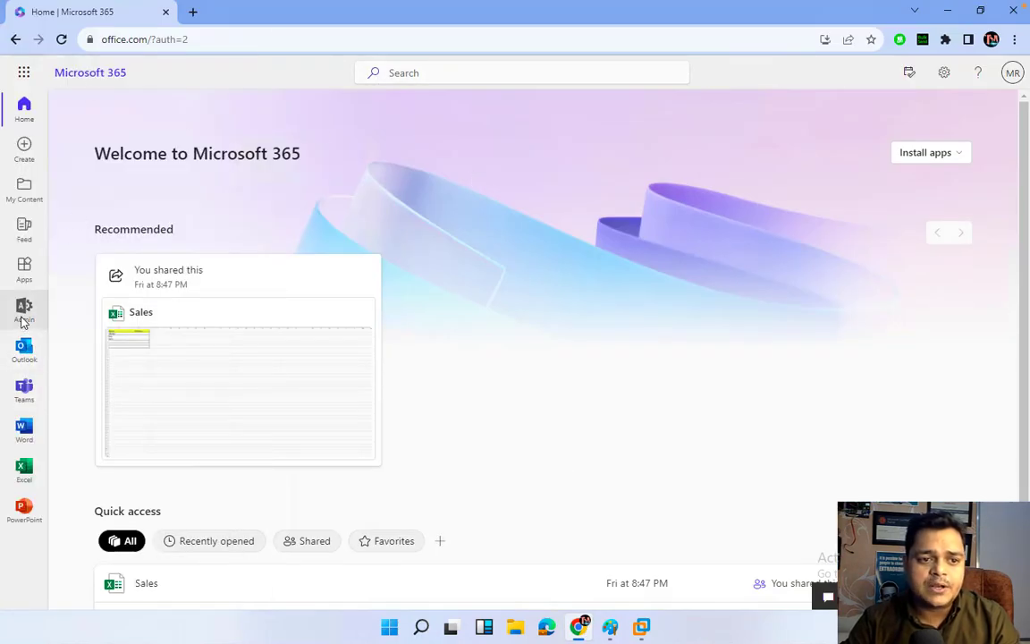
click(24, 311)
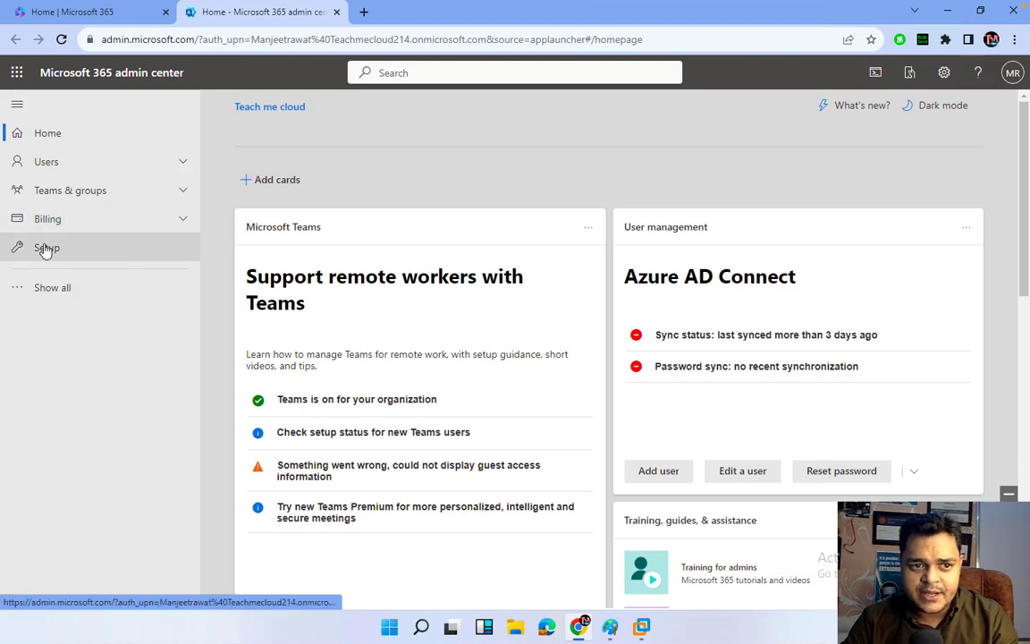
click(46, 161)
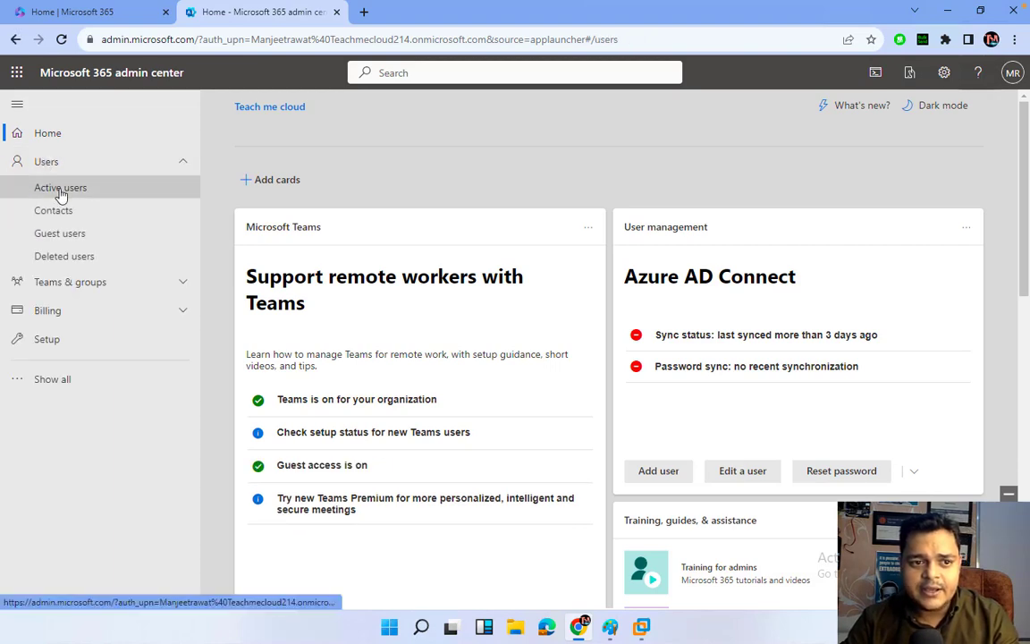
click(60, 189)
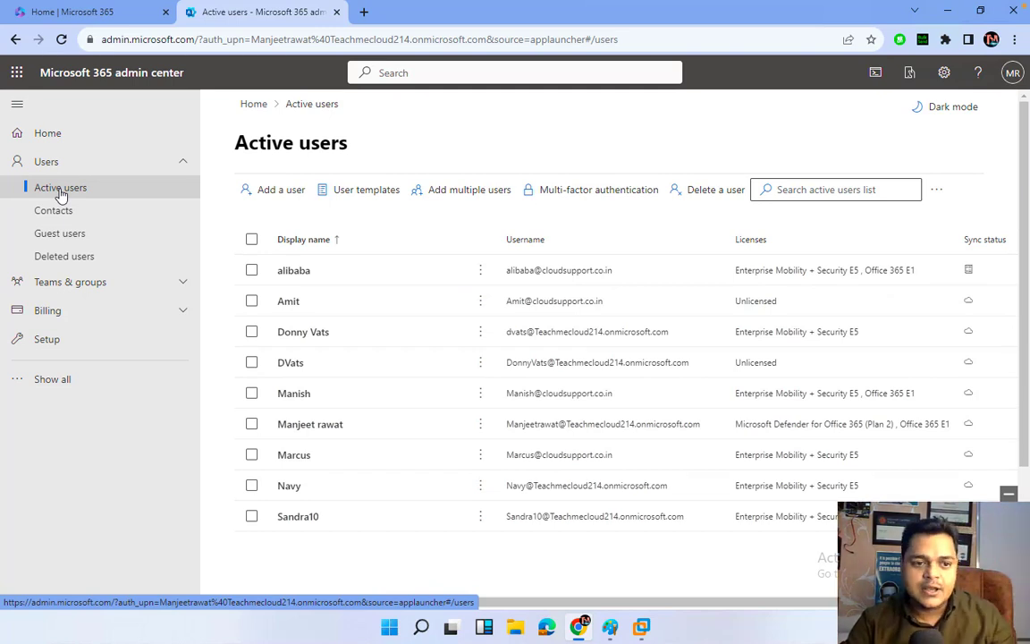
Expand Show all and launch Endpoint Manager under Admin centers.
click(54, 380)
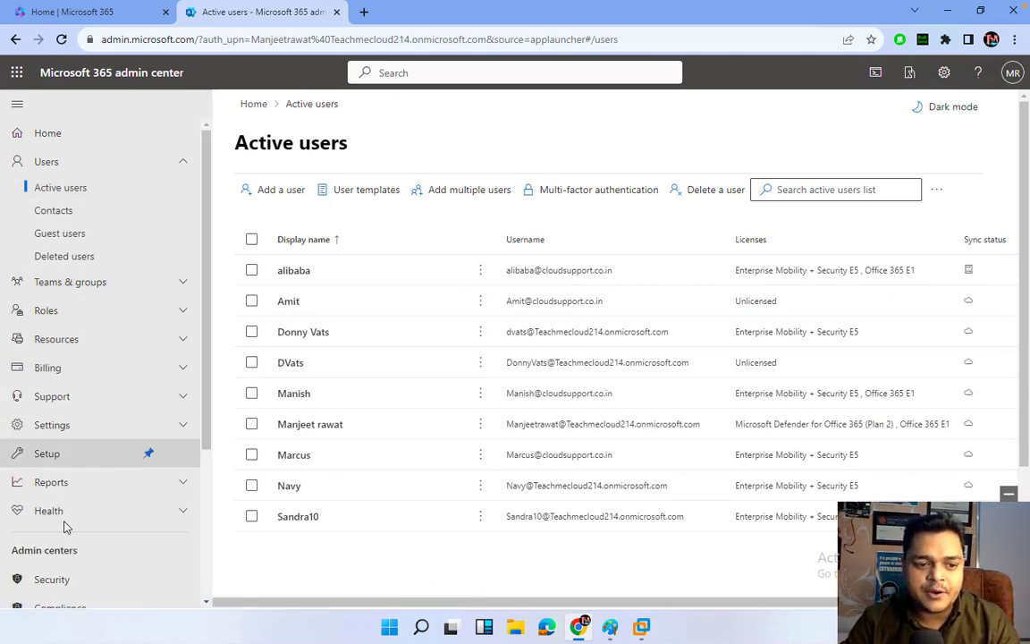
scroll(64, 529, down, 2)
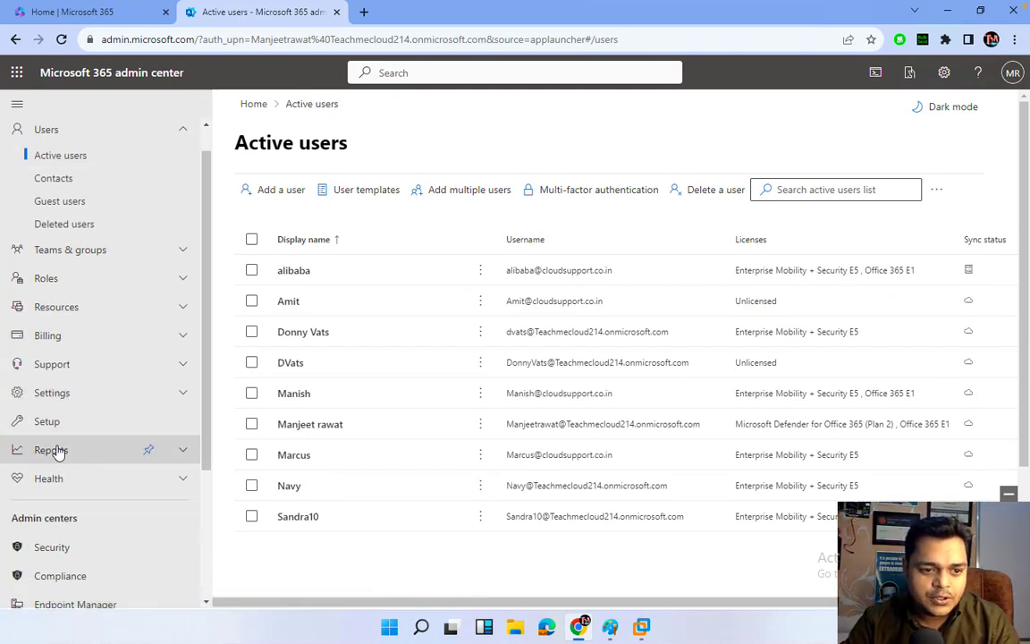
scroll(56, 474, down, 3)
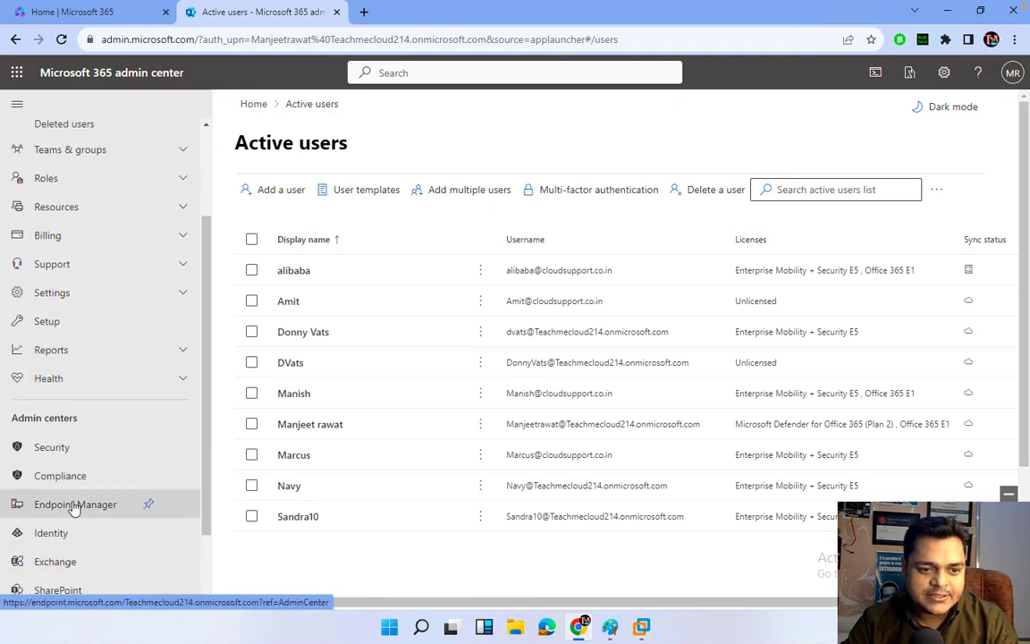
click(75, 504)
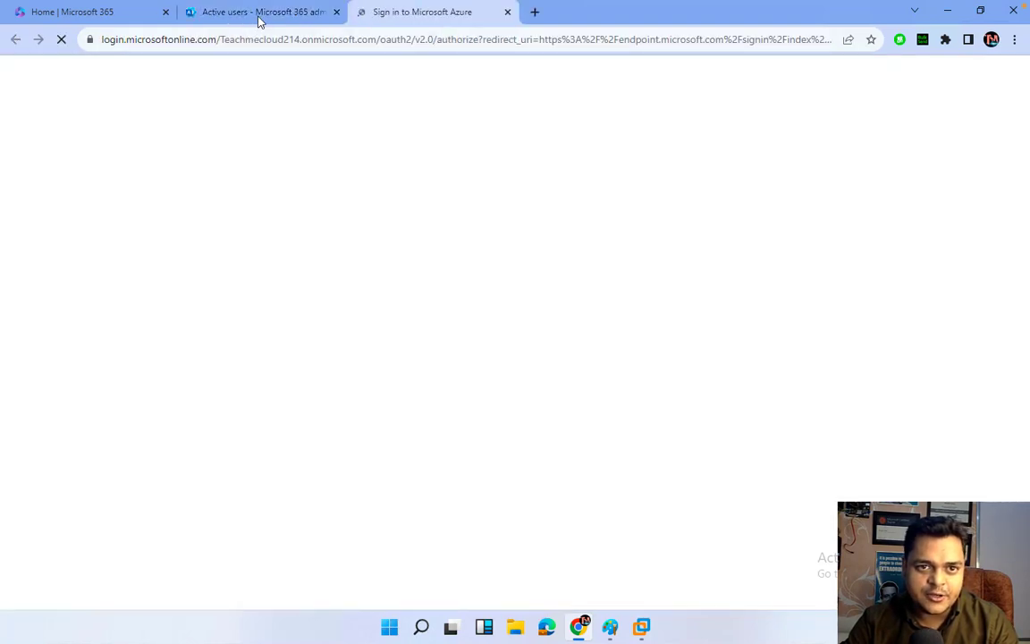
Choose the organisation admin account on the Microsoft sign-in page.
click(257, 13)
click(411, 14)
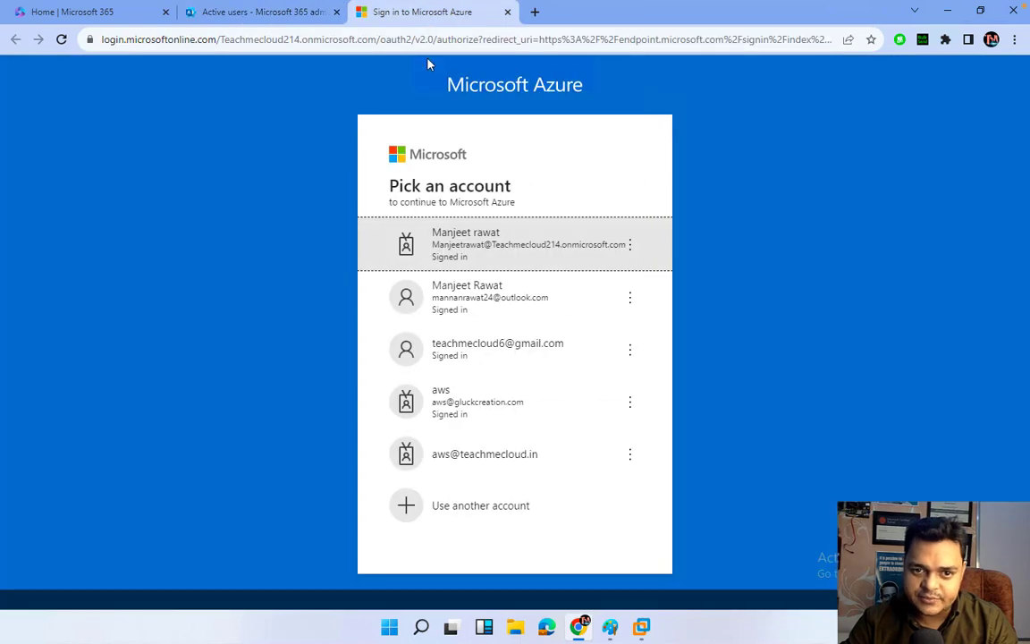
click(522, 259)
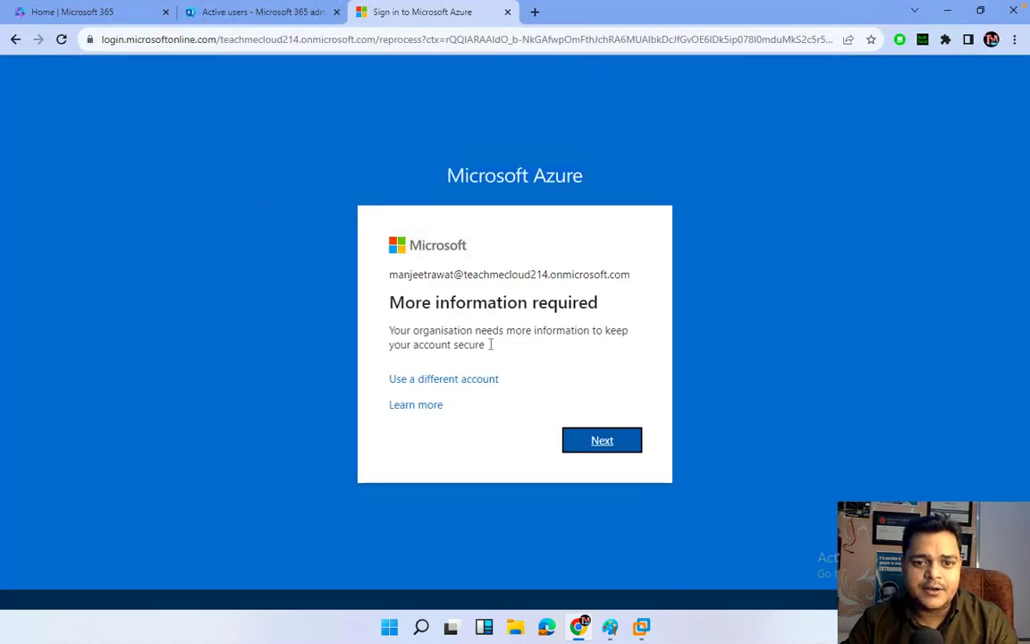
click(616, 444)
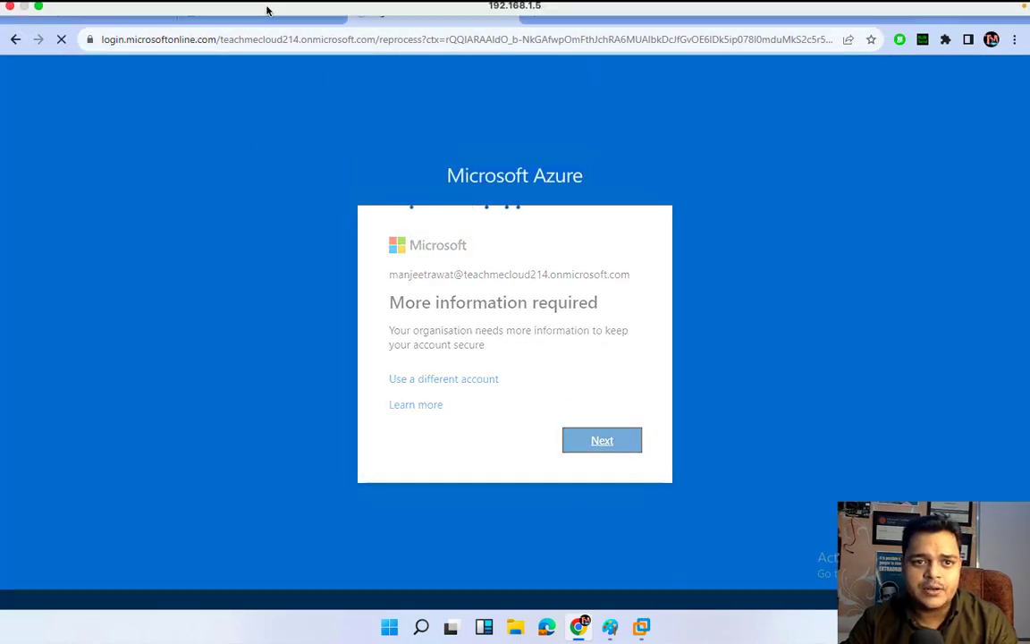
click(234, 8)
click(152, 179)
click(536, 205)
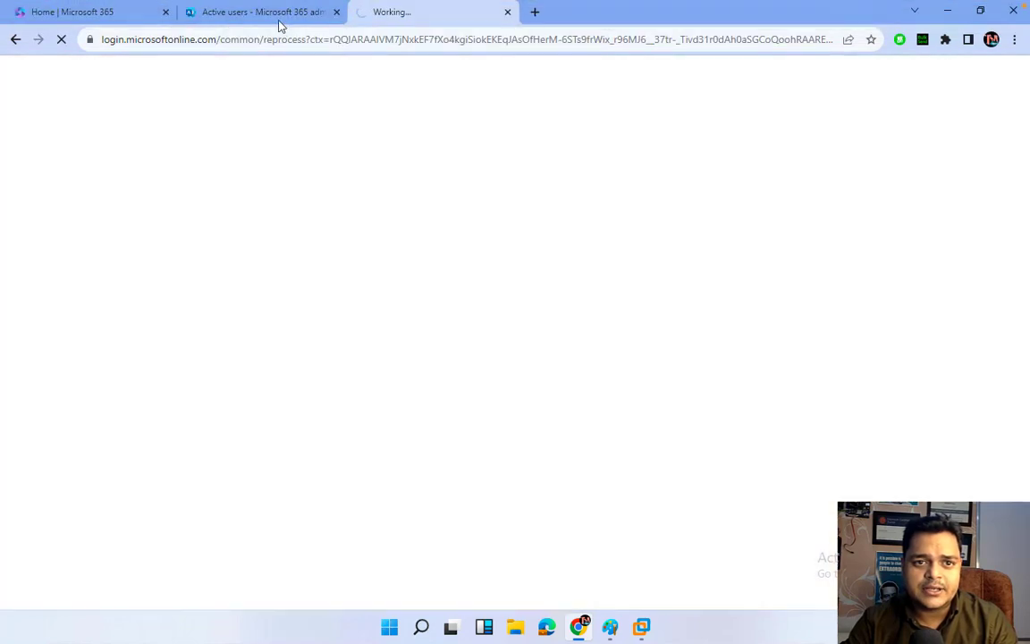
Open the Identity admin center in a new tab and sign in with the admin password.
click(273, 16)
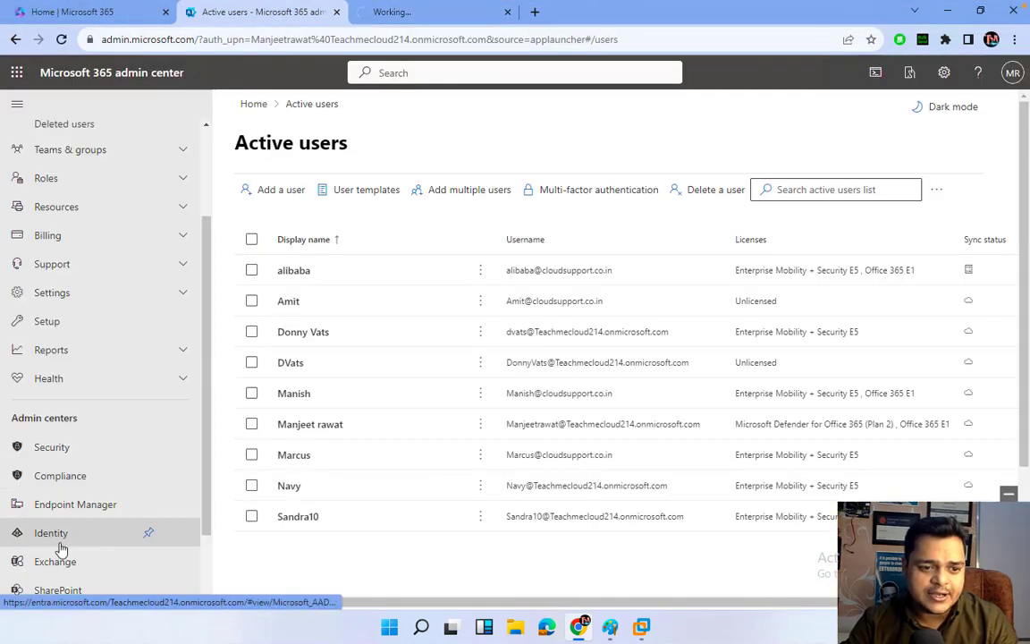
right_click(58, 543)
click(51, 535)
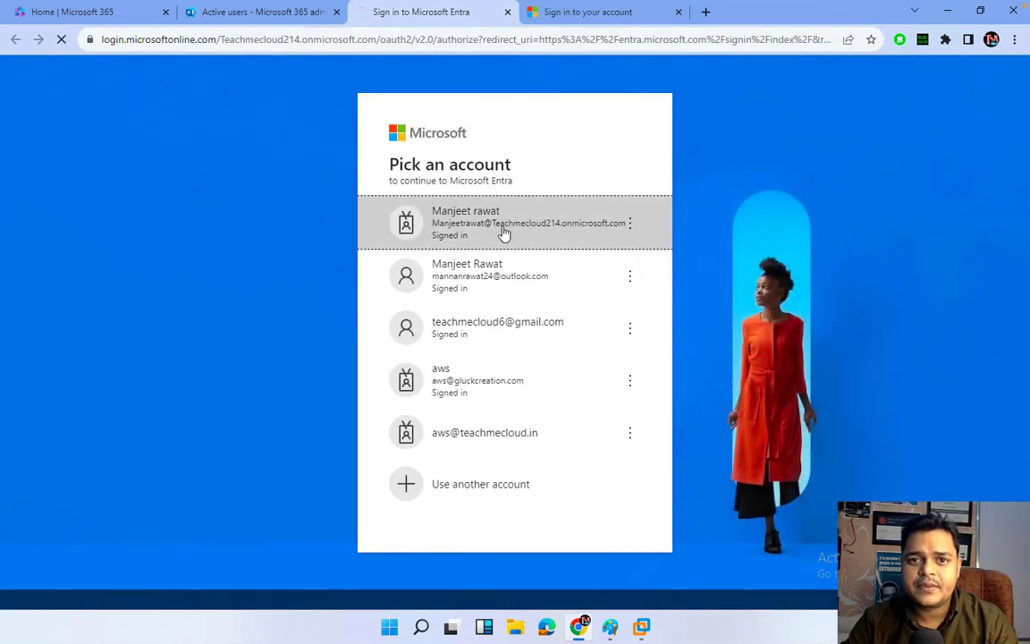
click(503, 231)
click(622, 20)
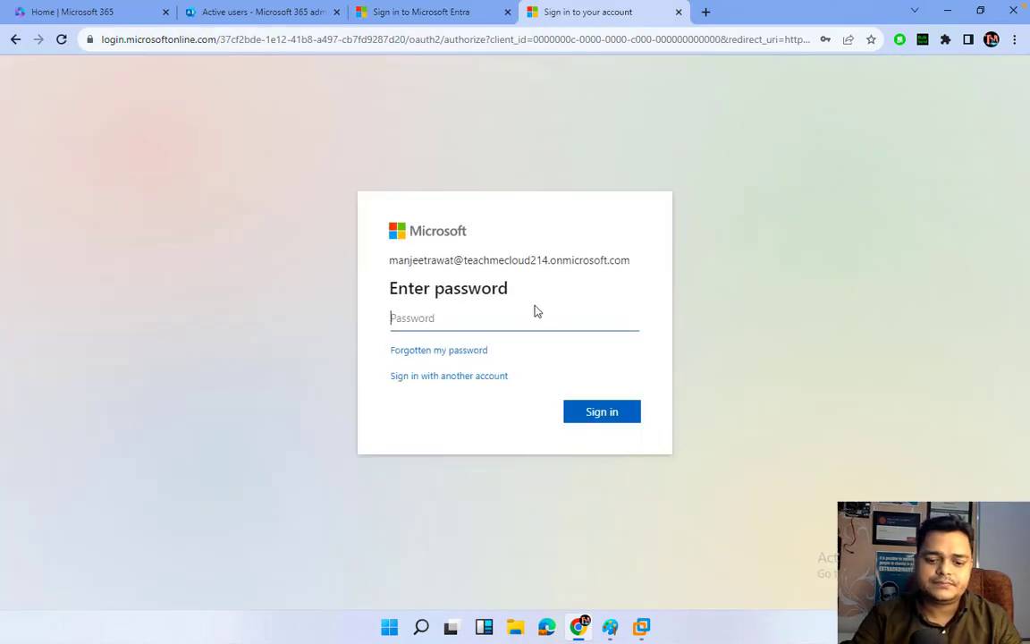
text(•••••••••)
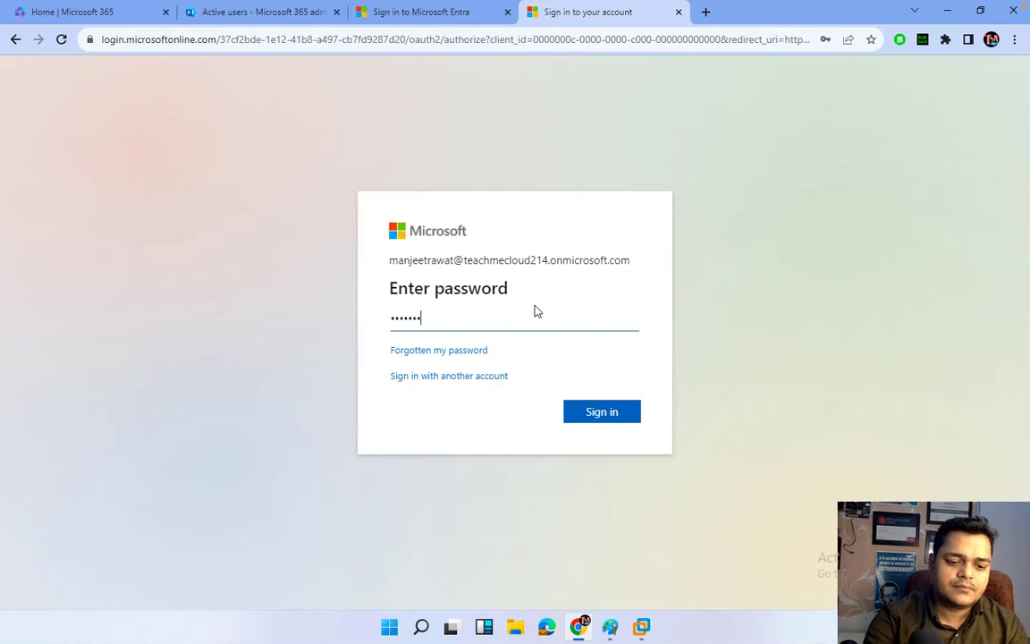
key(Return)
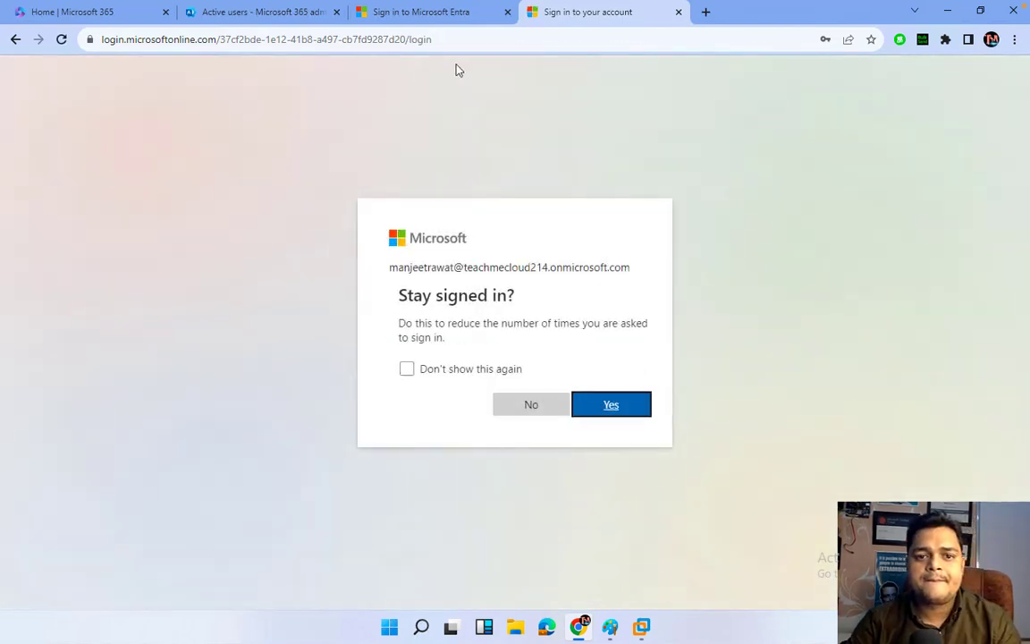
Stay signed in and skip the authenticator app setup.
click(600, 404)
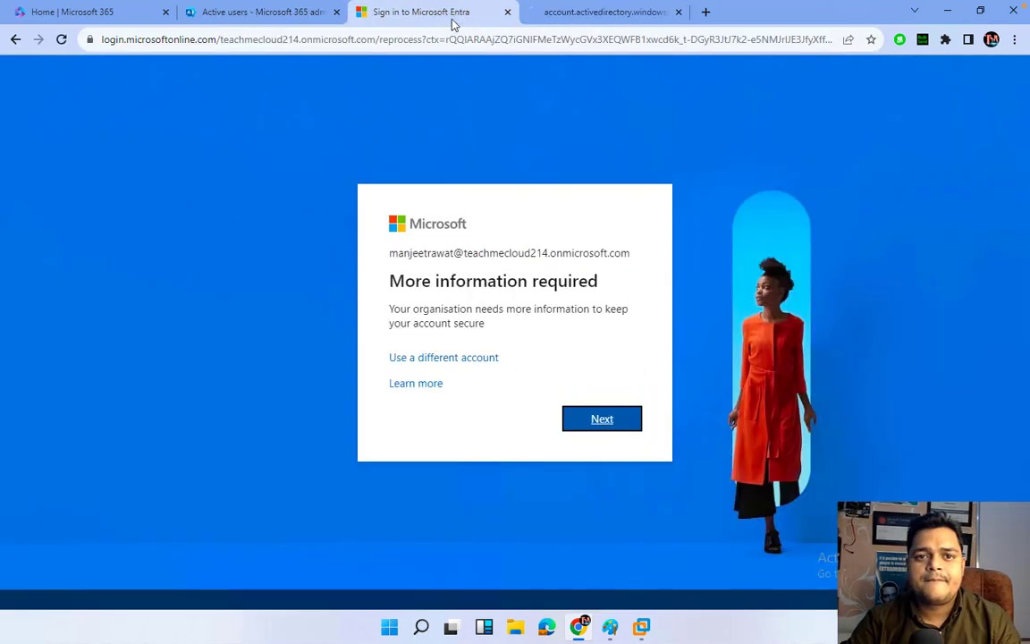
click(604, 416)
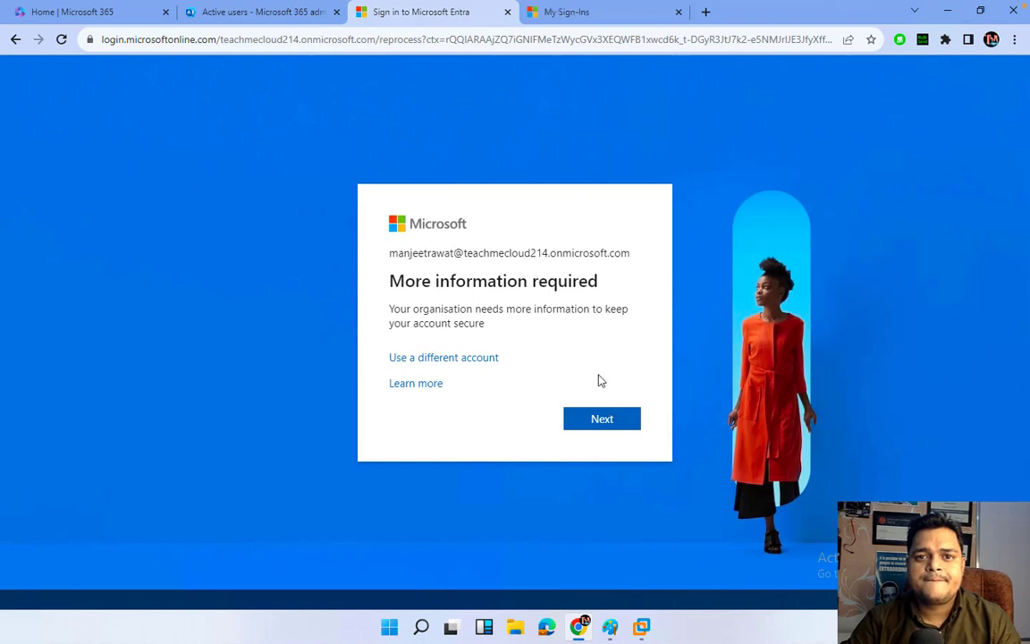
click(600, 13)
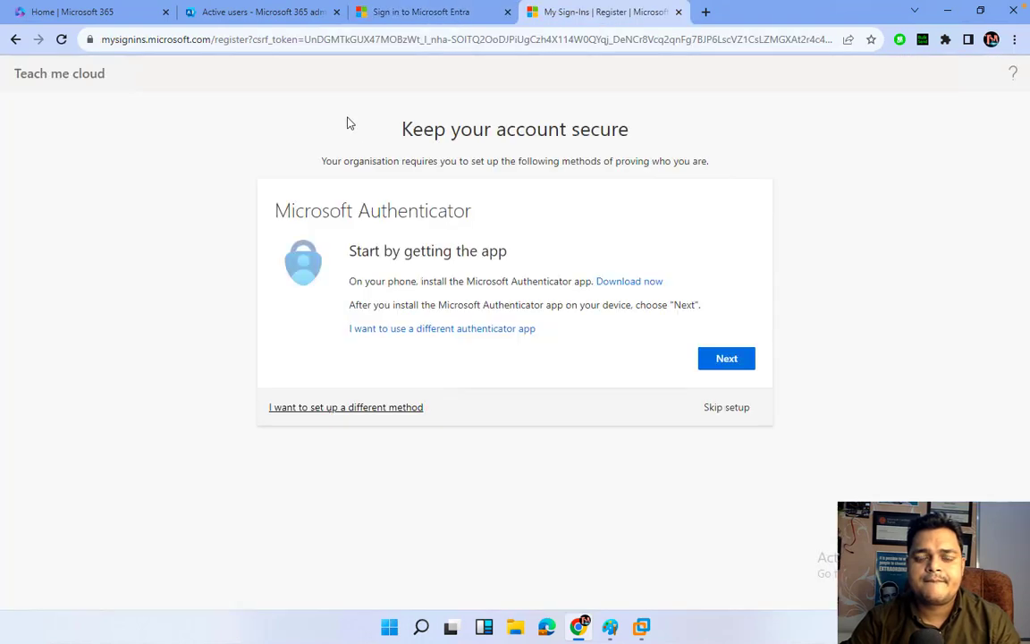
click(727, 410)
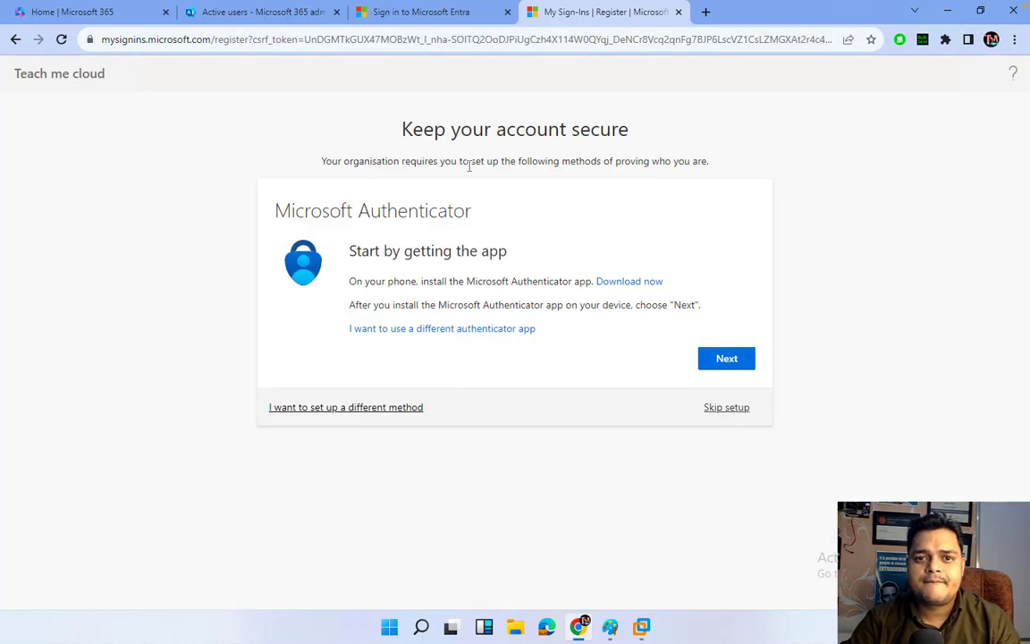
click(419, 15)
click(605, 418)
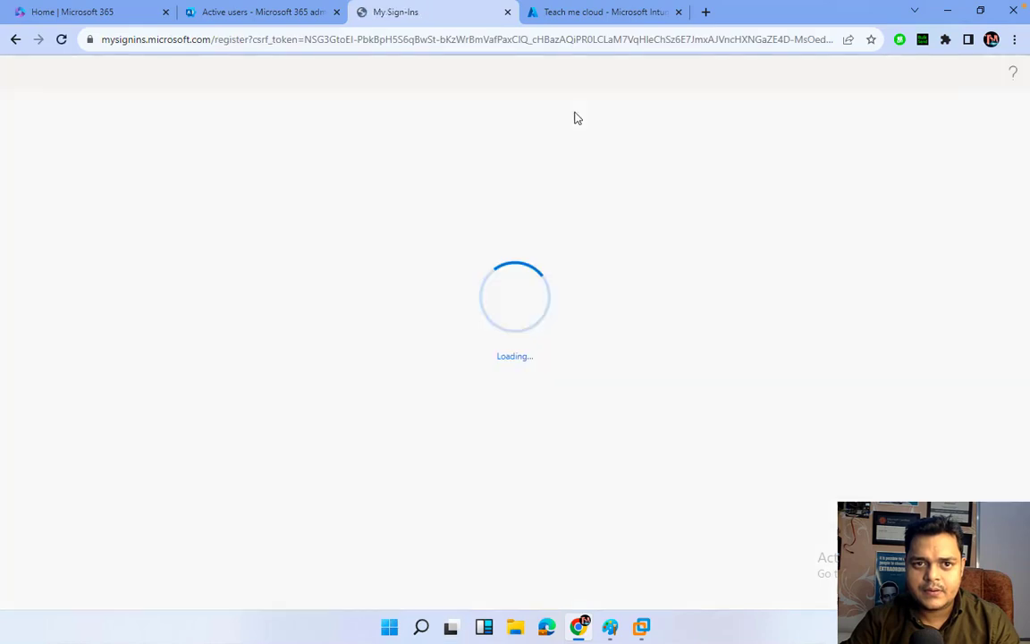
Skip the remaining authenticator prompt and move to the Entra admin center tab.
click(603, 18)
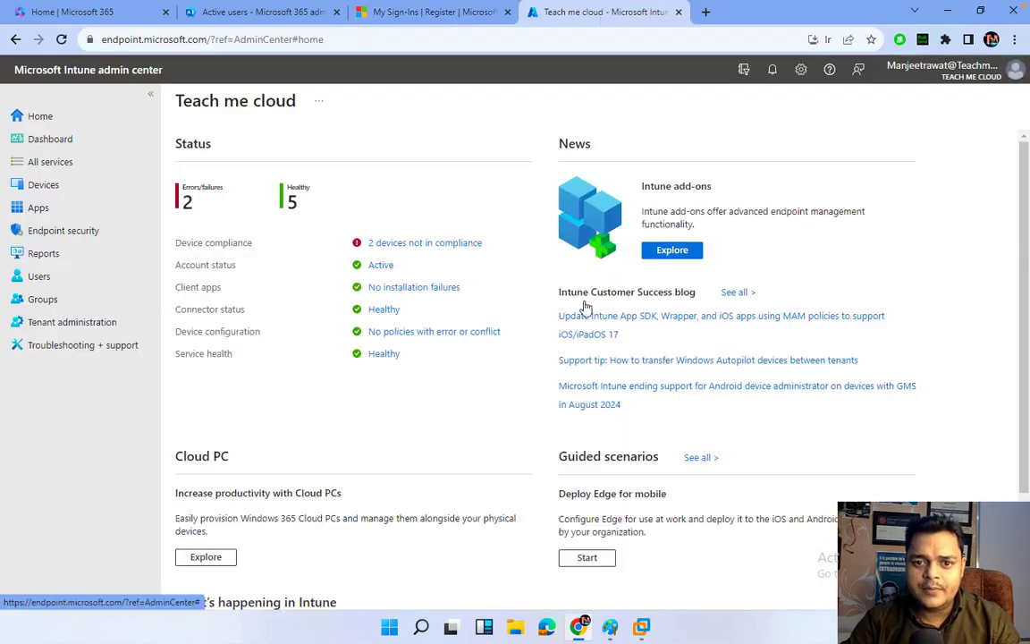
click(468, 18)
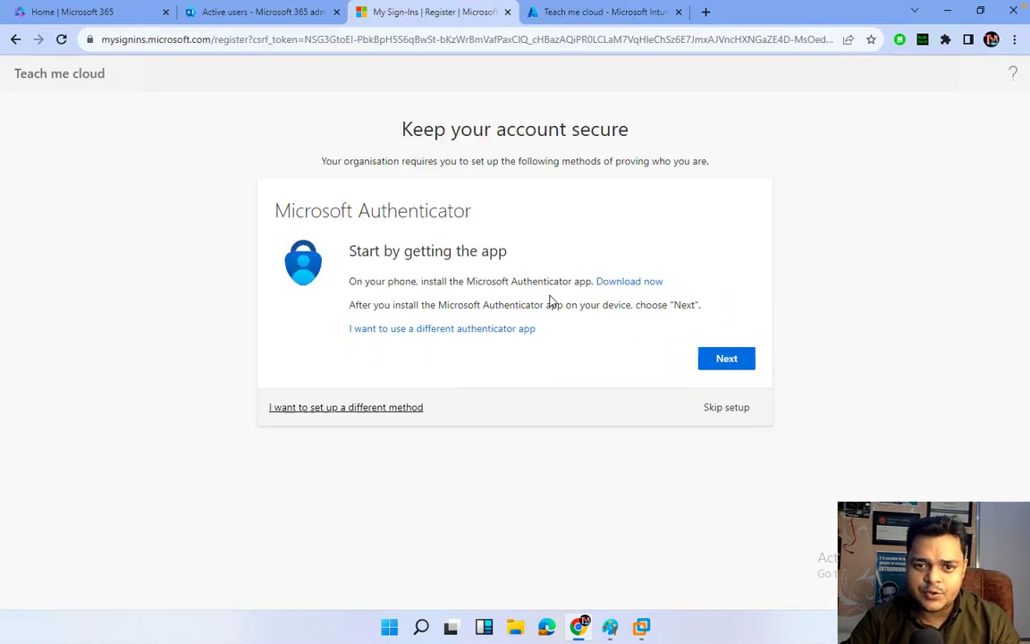
click(711, 412)
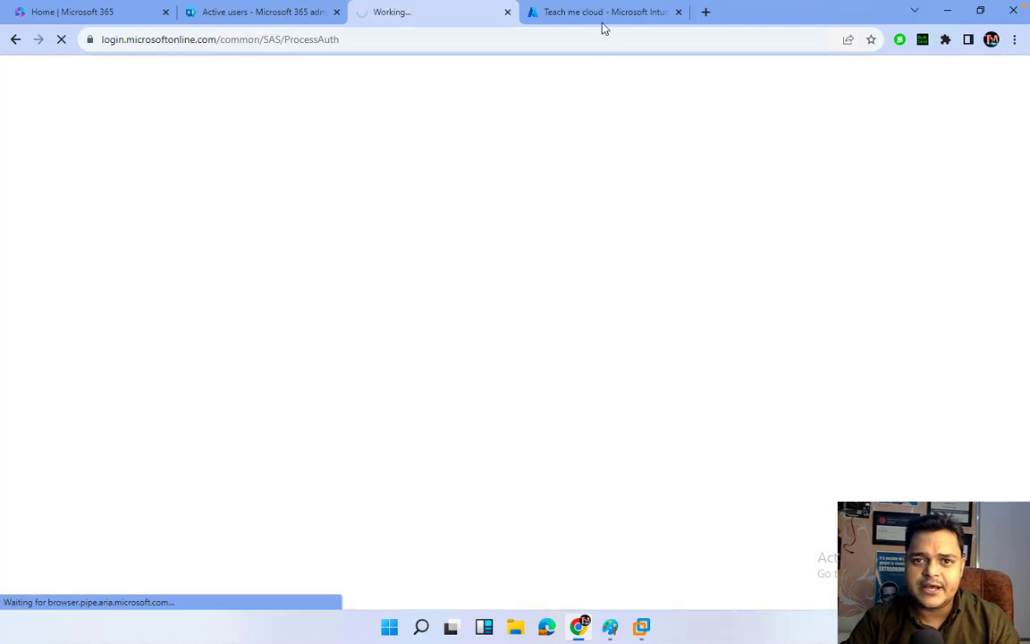
click(603, 14)
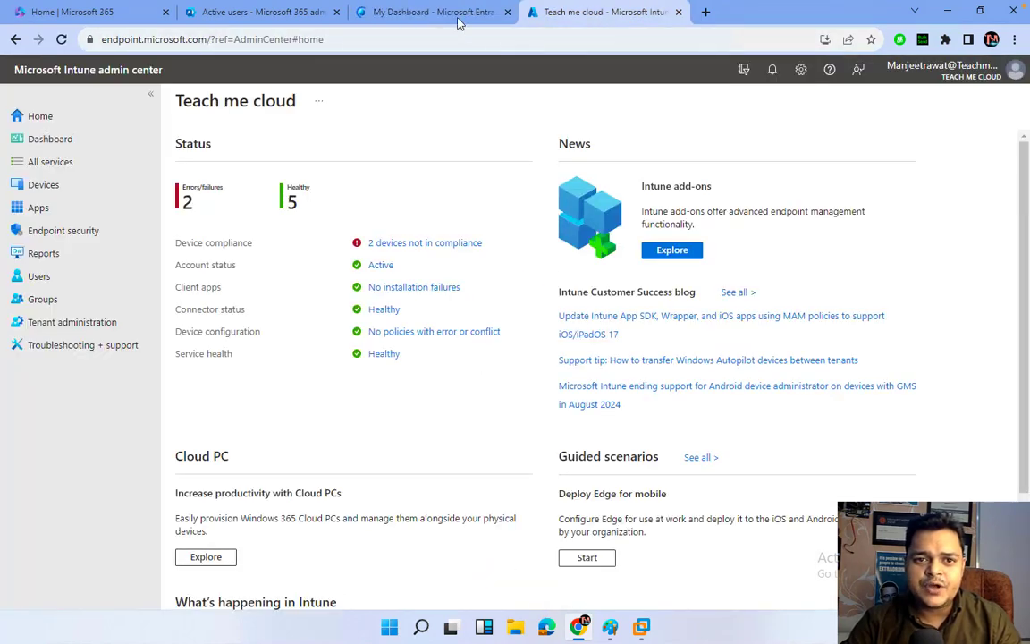
click(452, 13)
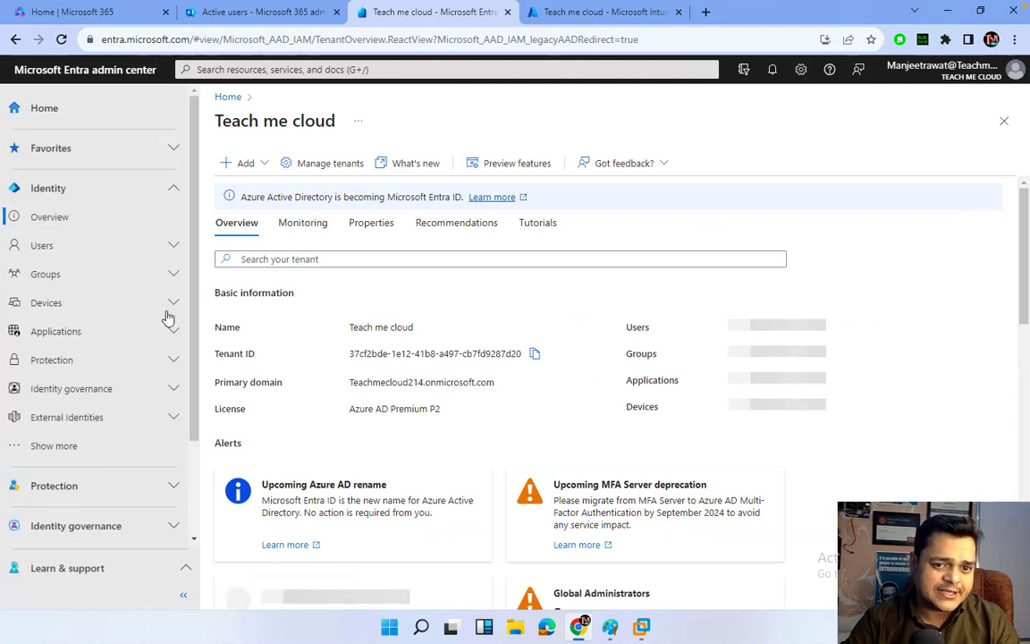
Search All groups for 'intune' and open the Intune-Grp group.
click(51, 275)
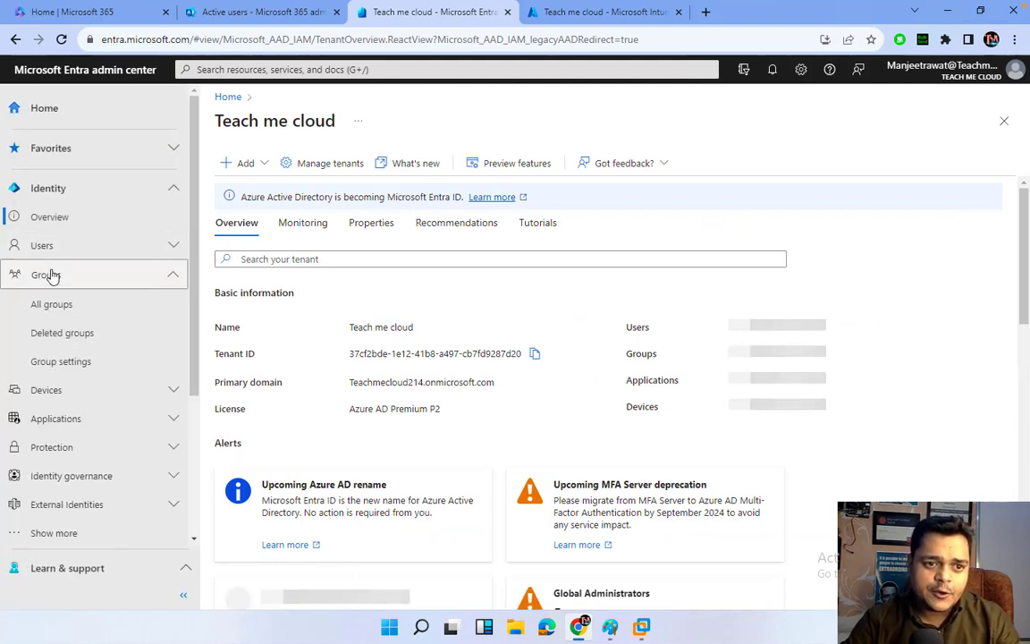
click(55, 305)
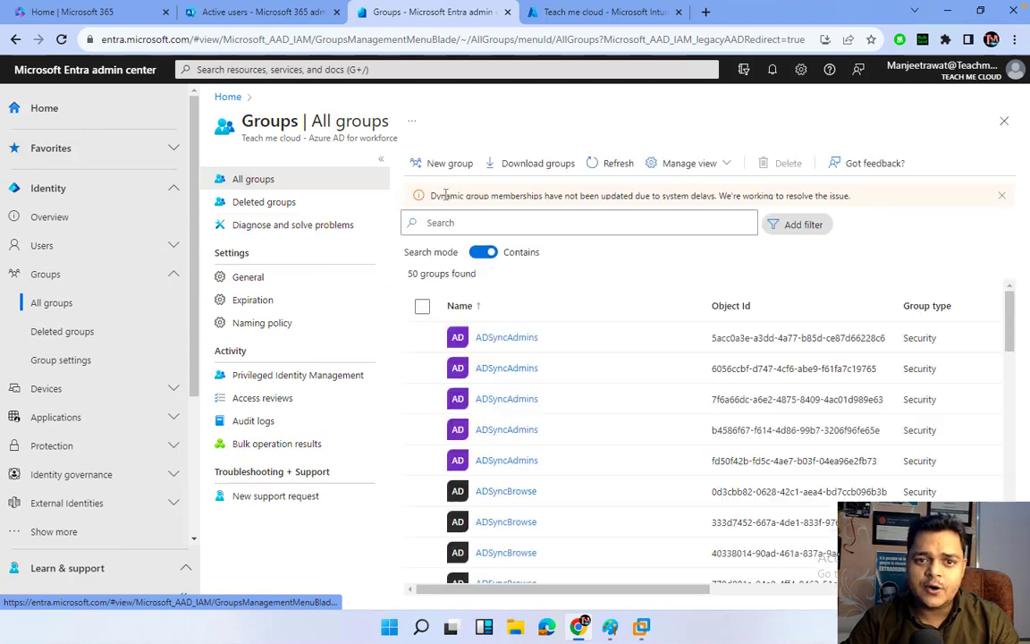
click(469, 221)
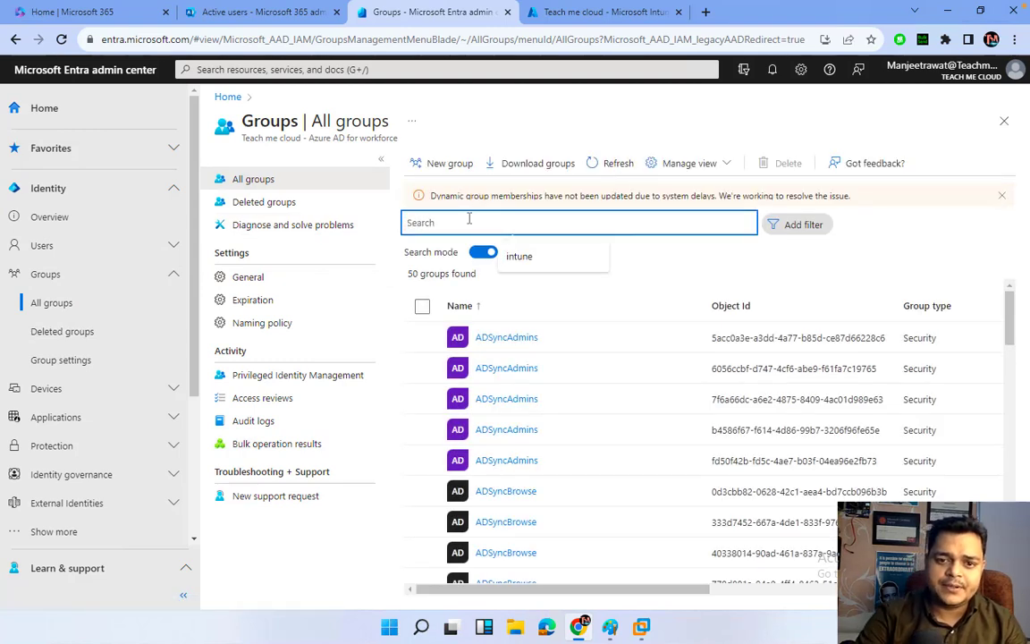
click(524, 256)
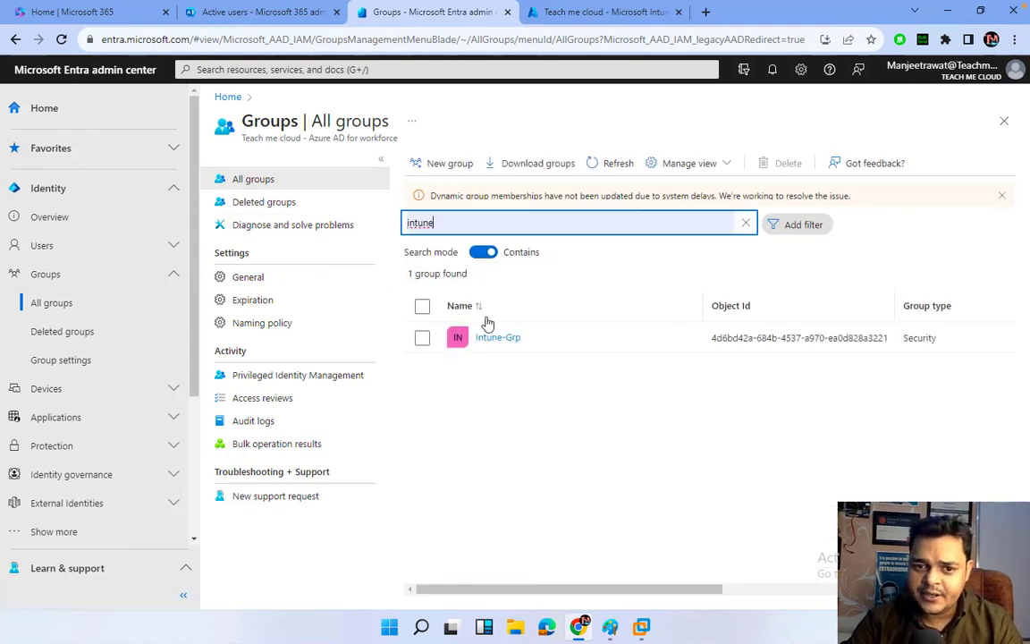
click(500, 338)
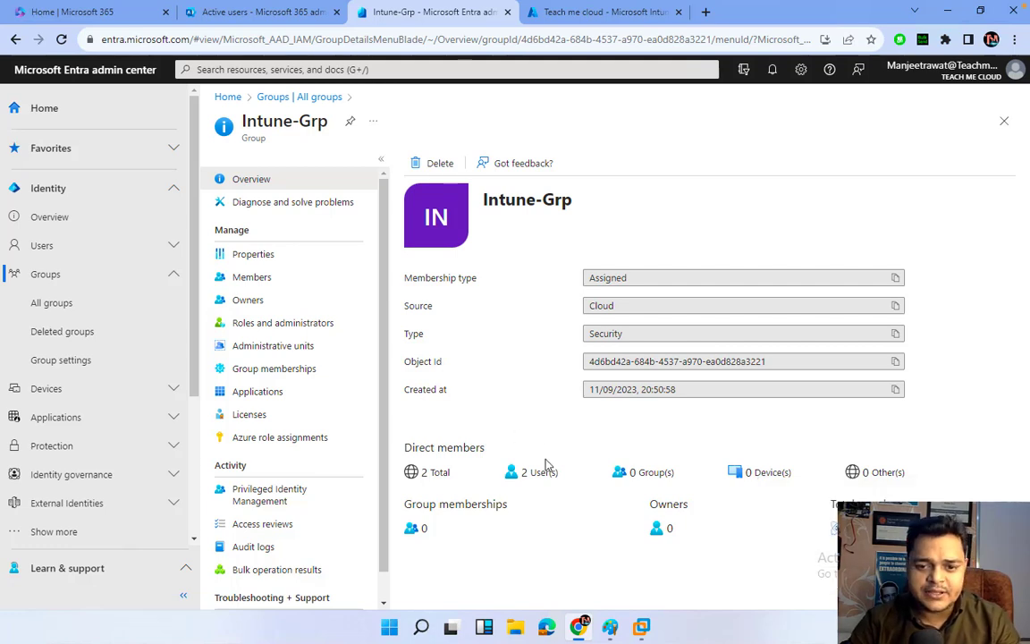
Check Intune-Grp's two members and its active Enterprise Mobility + Security E5 licence, then switch to macOS.
click(251, 278)
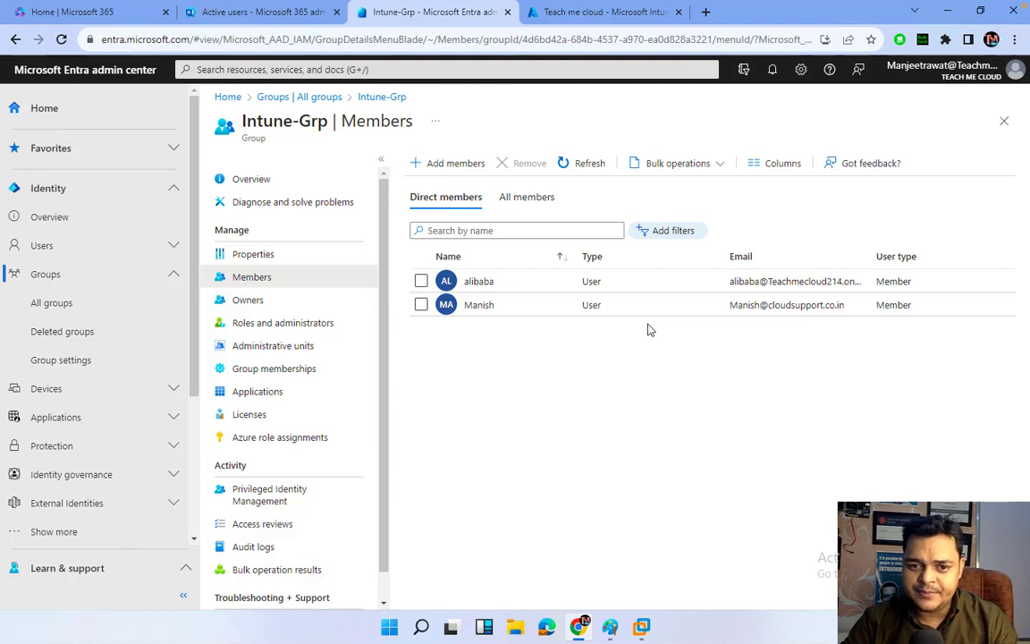
click(570, 163)
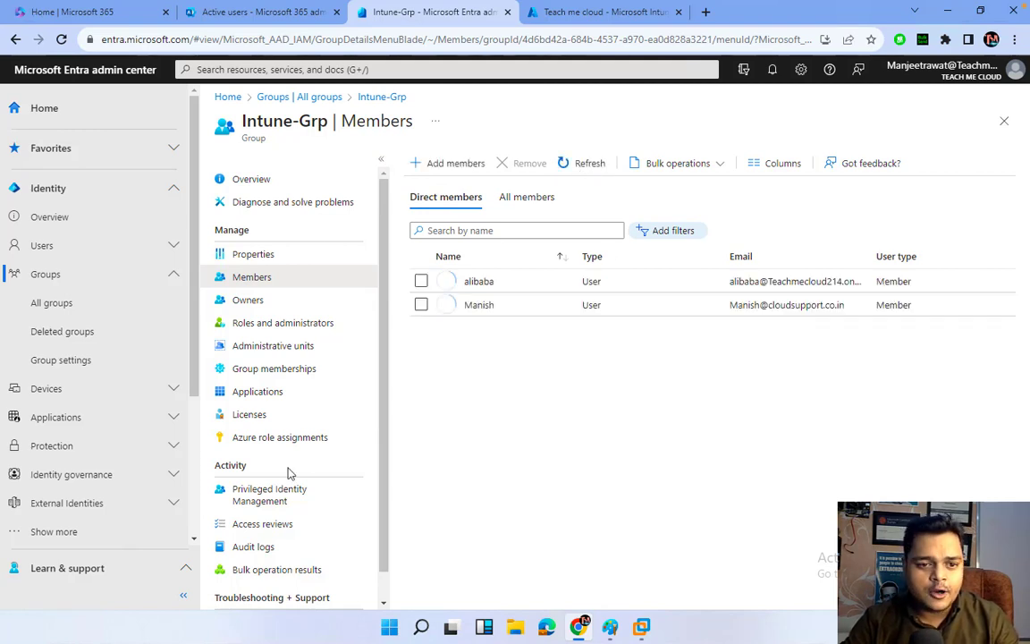
click(248, 416)
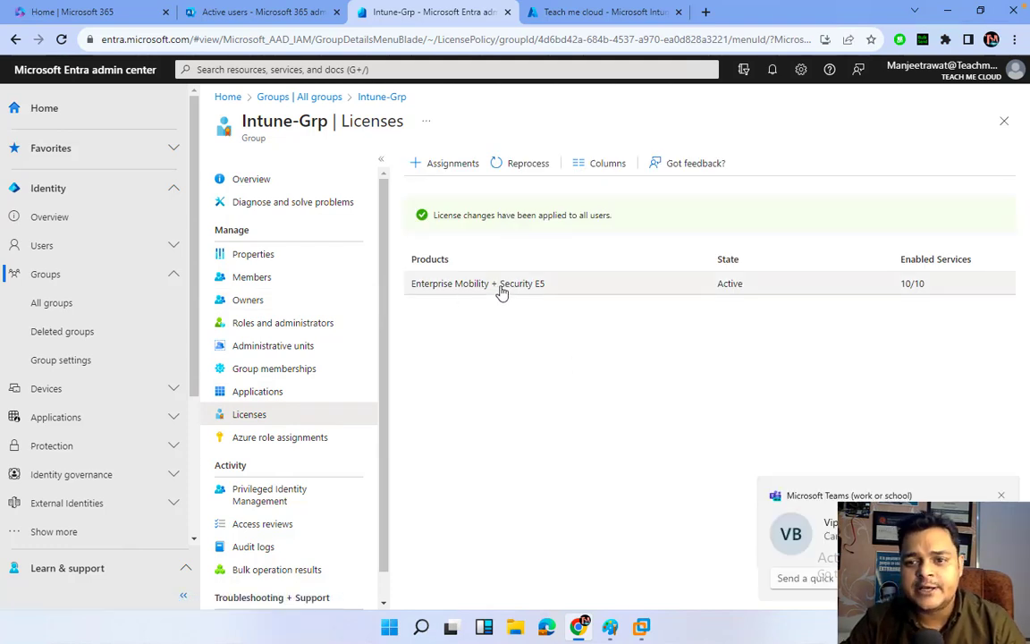
click(1002, 496)
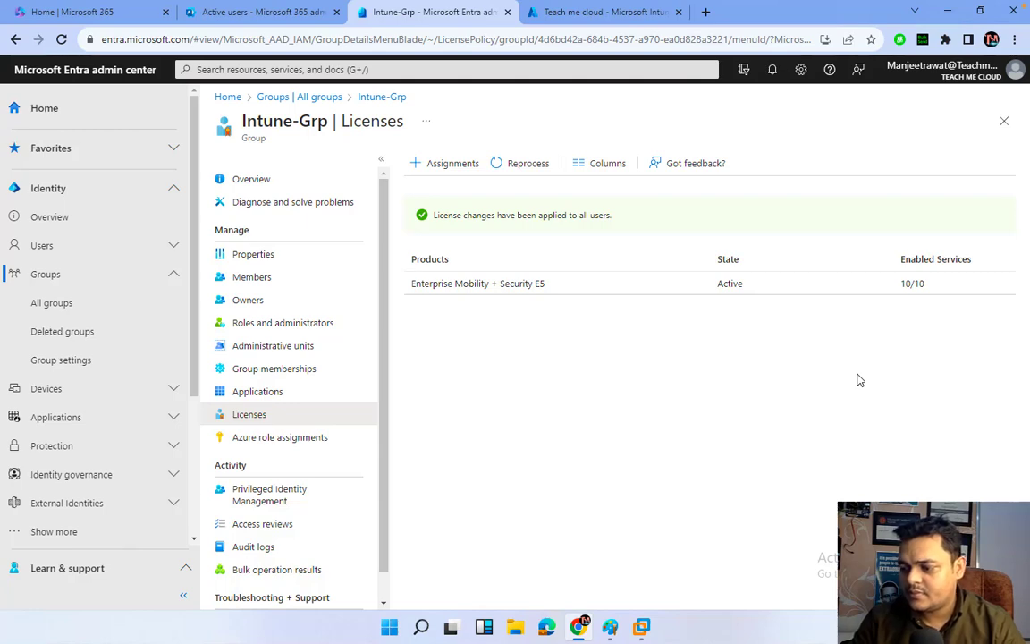
key(ctrl+Left)
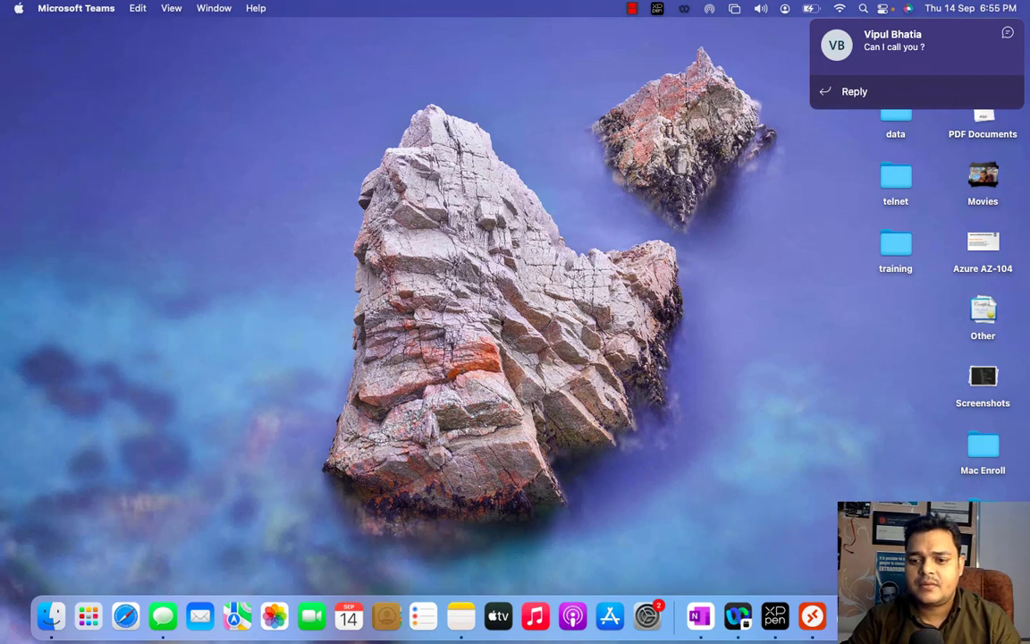
Pause the recording, return to the Windows space, and launch Admin from the Microsoft 365 app launcher.
click(903, 458)
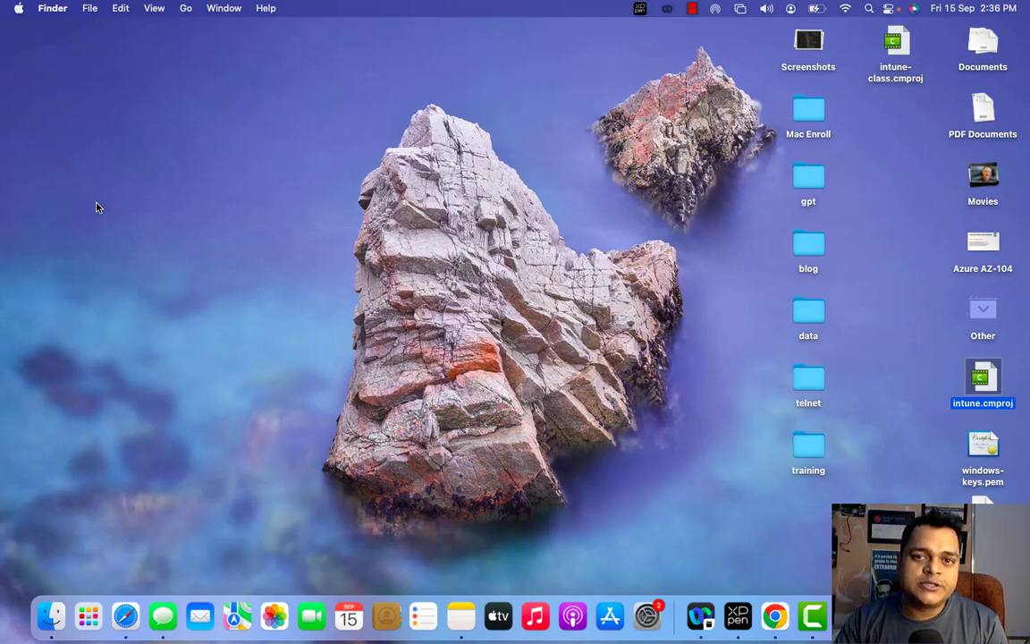
key(ctrl+Right)
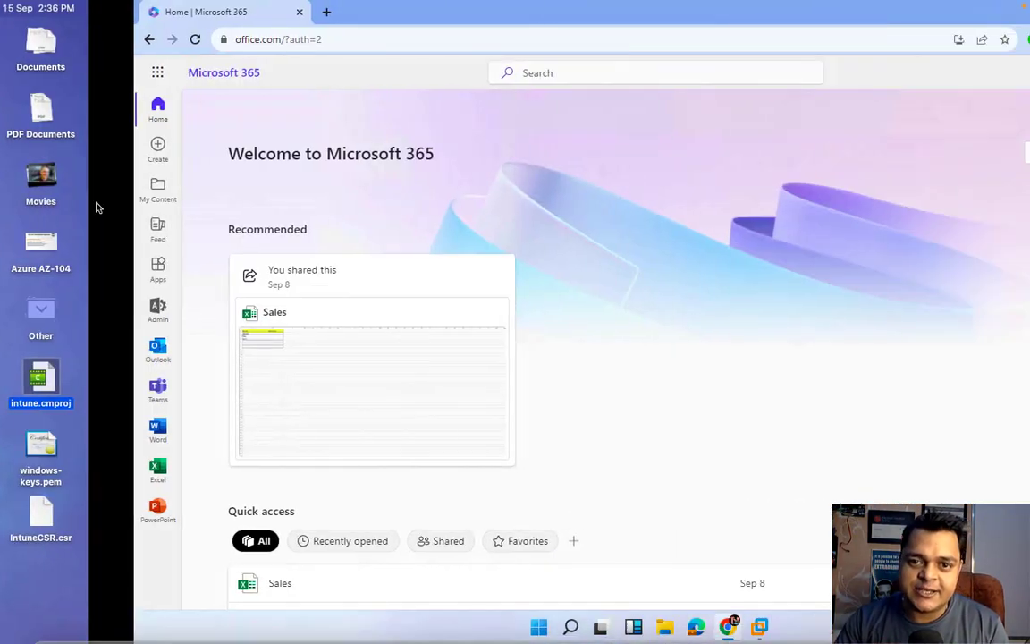
click(28, 79)
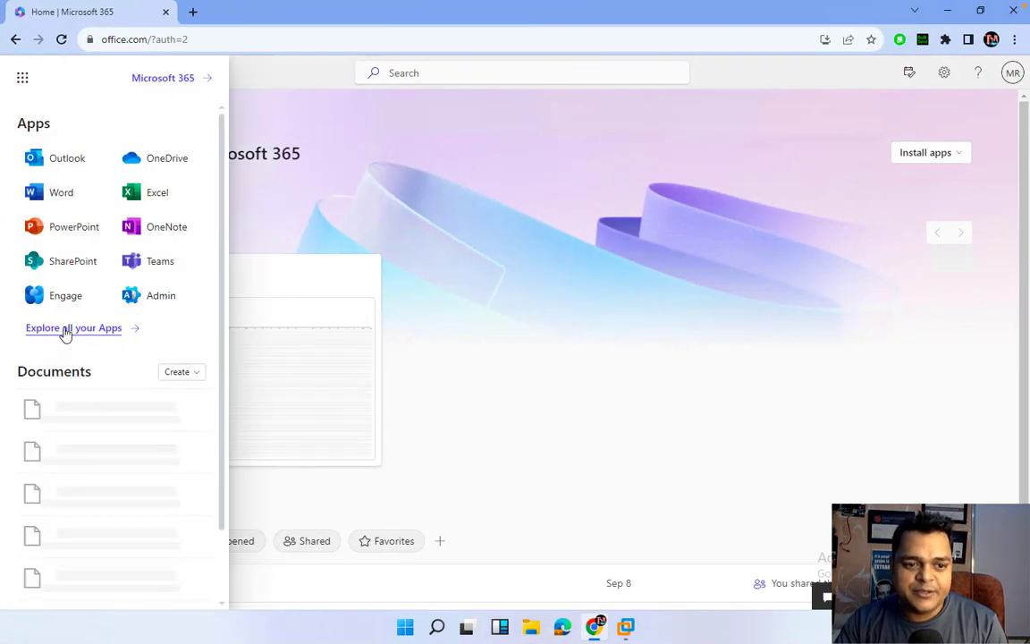
click(164, 297)
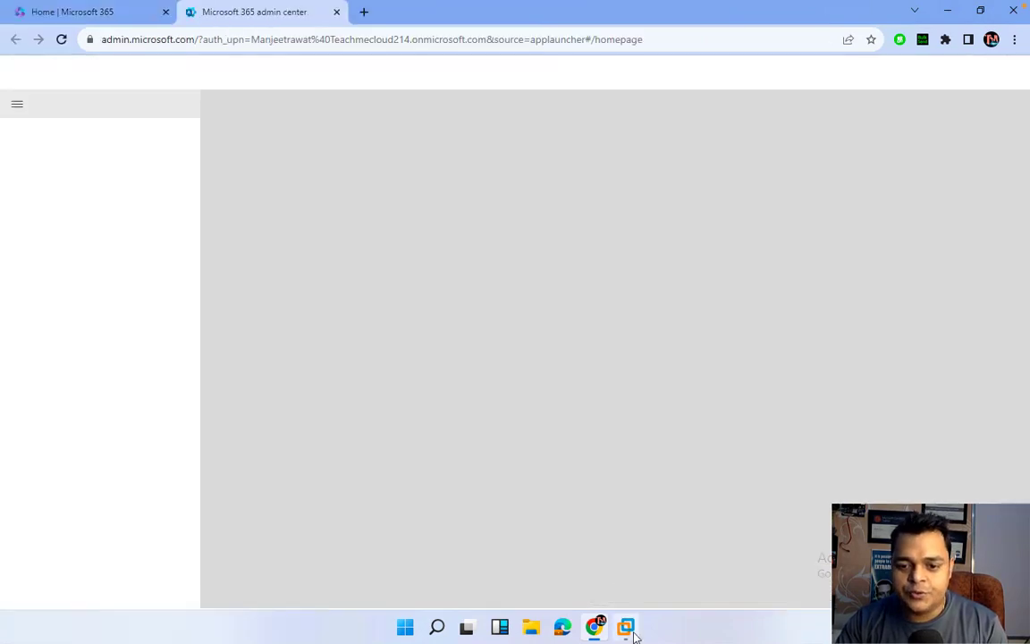
Sign in to the Windows 10 x64 guest as Administrator.
mouse_move(628, 630)
click(708, 503)
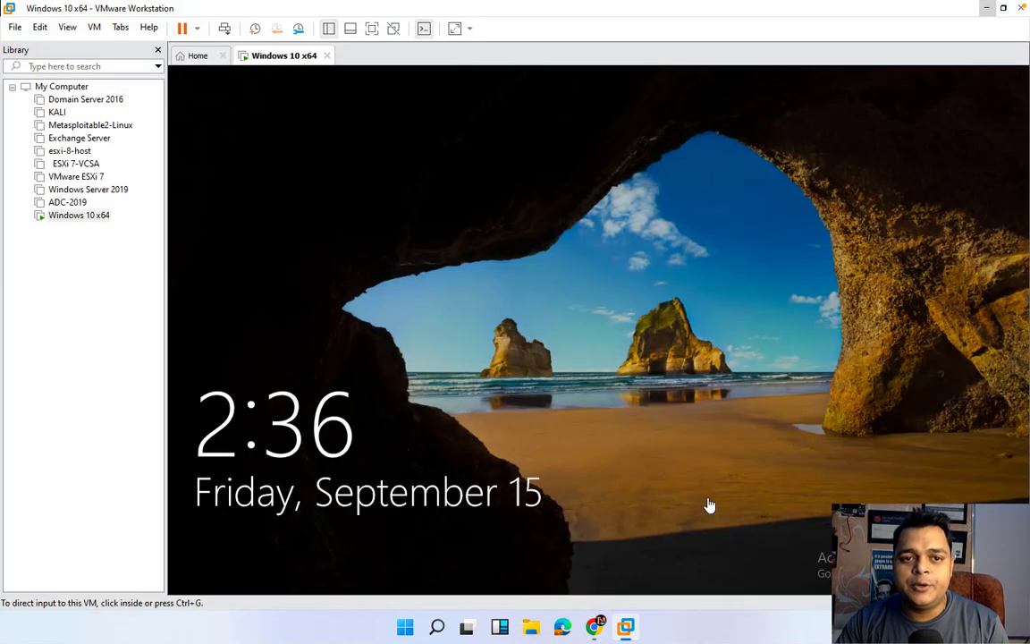
click(532, 257)
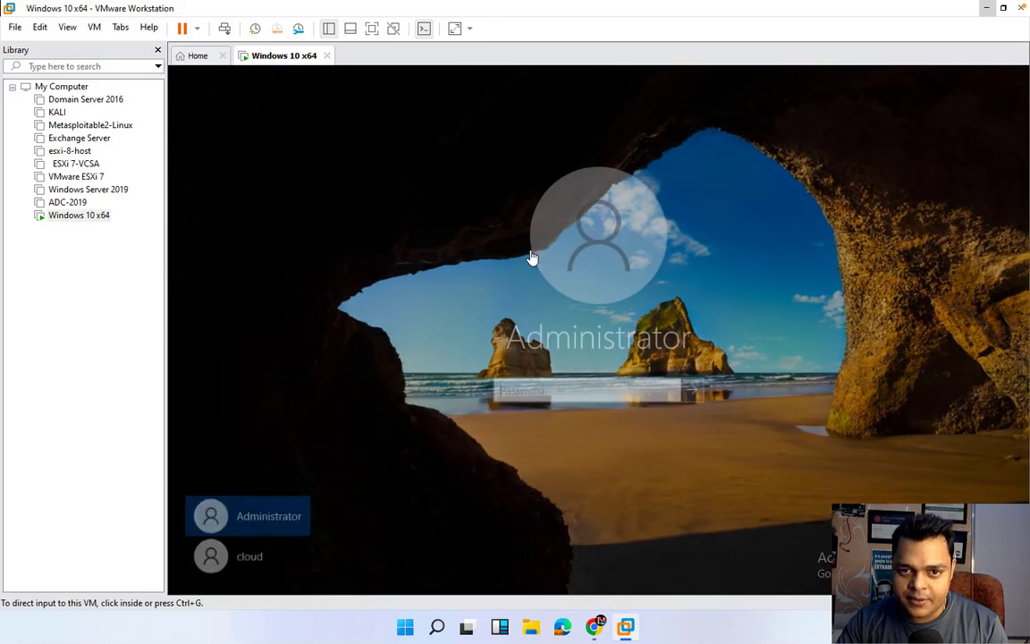
click(557, 386)
text(P)
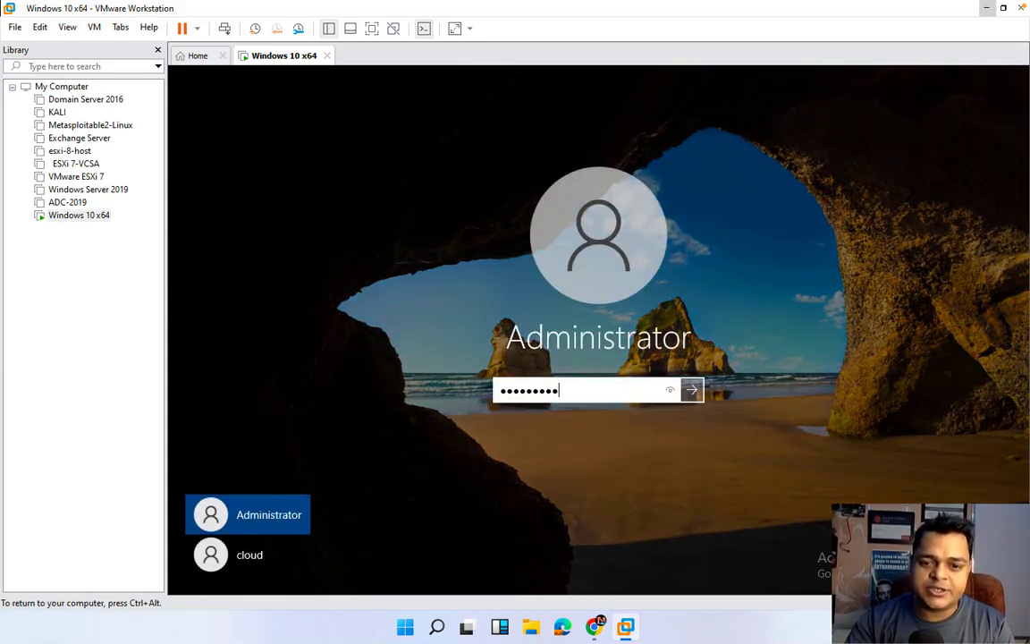
key(Return)
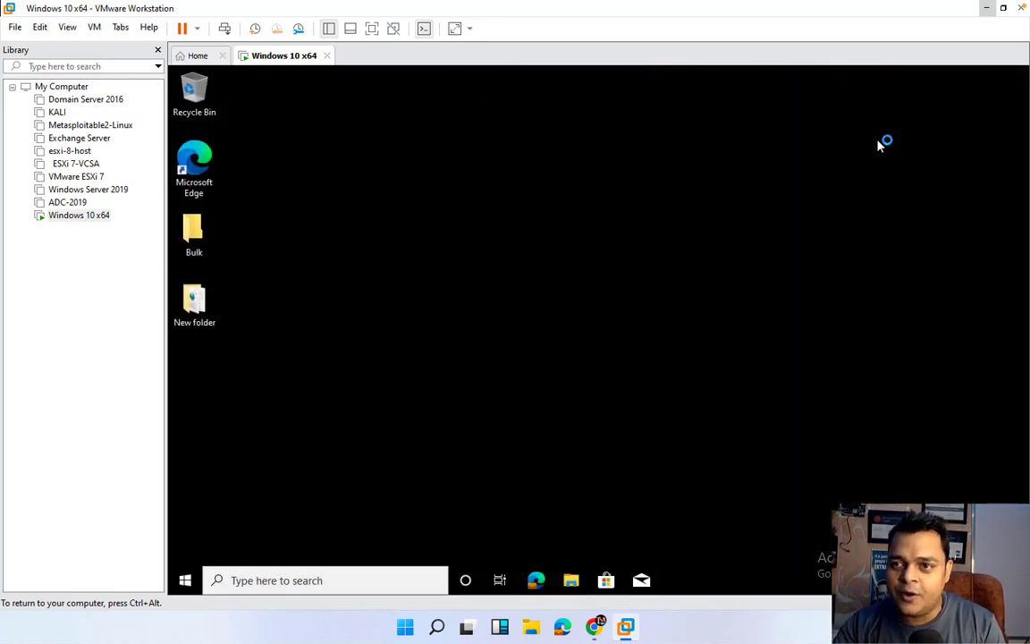
Refresh the guest desktop twice and minimize VMware Workstation.
right_click(528, 248)
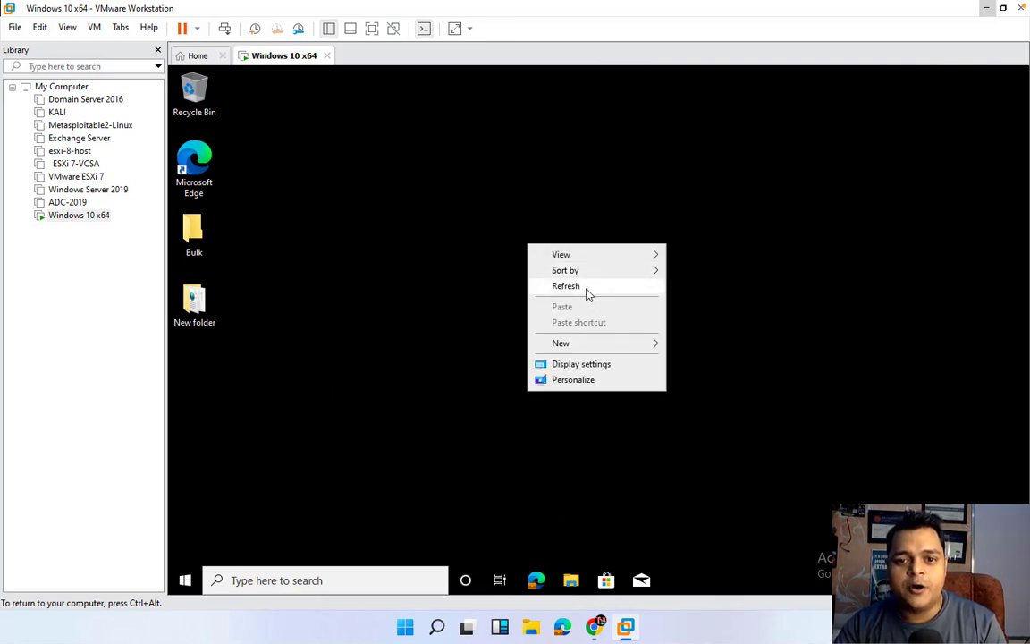
click(588, 295)
right_click(587, 289)
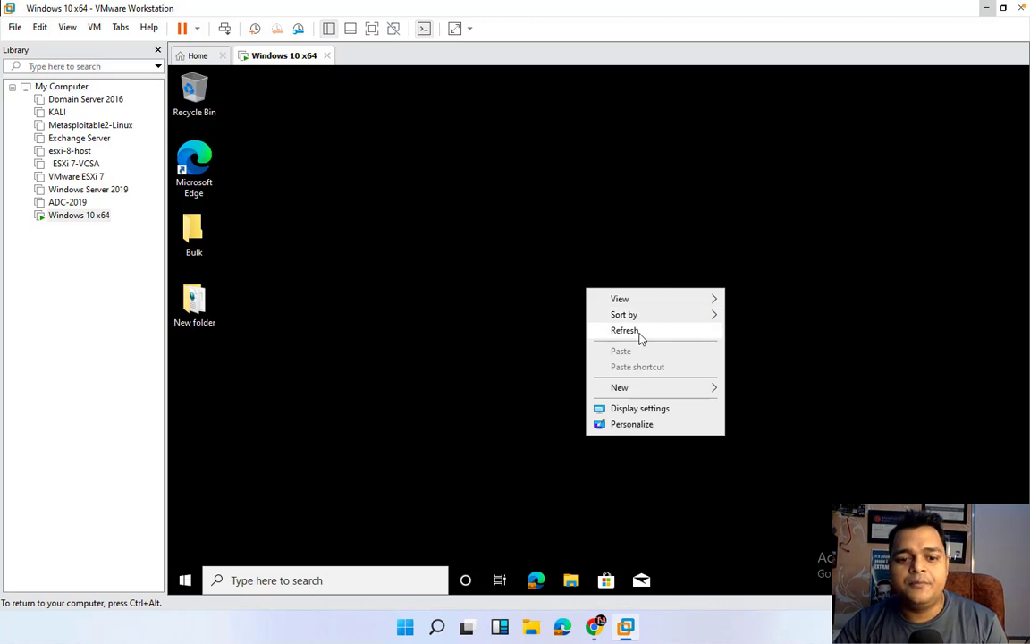
click(640, 338)
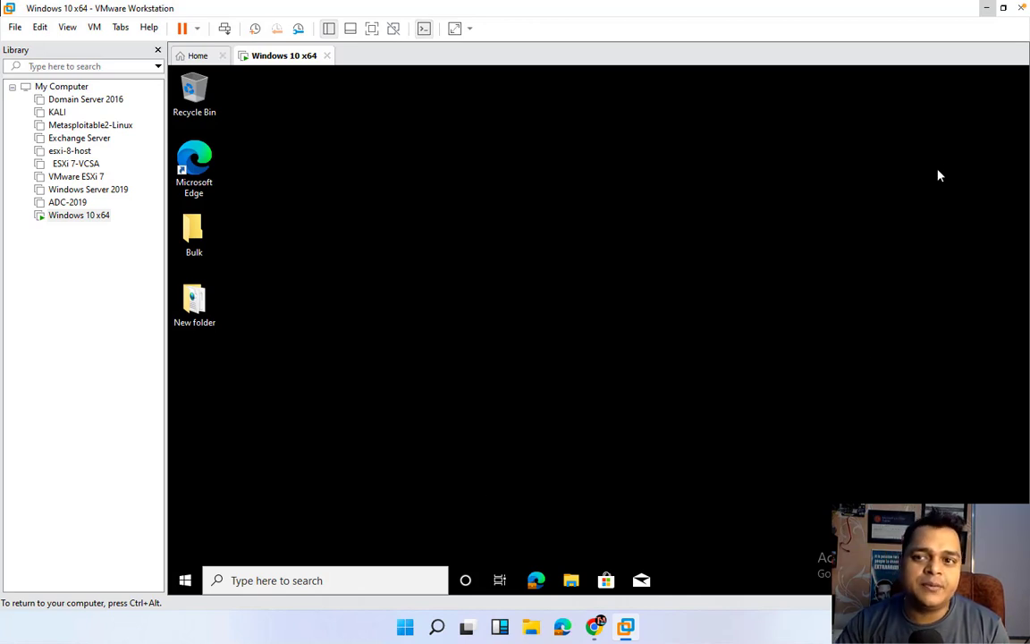
click(986, 11)
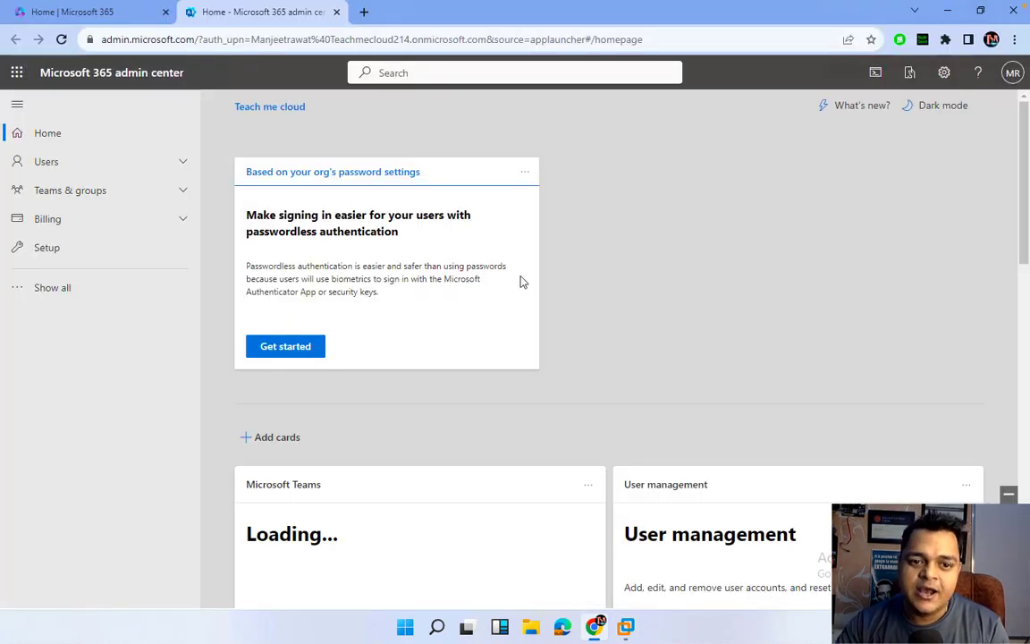
Launch Endpoint Manager from the admin center's Show all list and sign in with the work account.
click(69, 291)
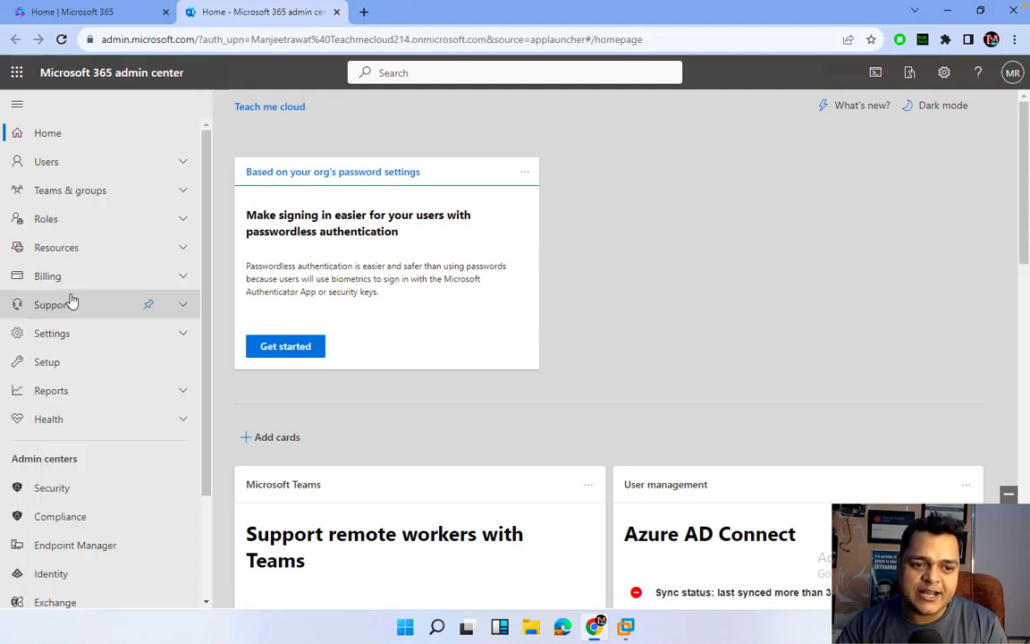
click(89, 546)
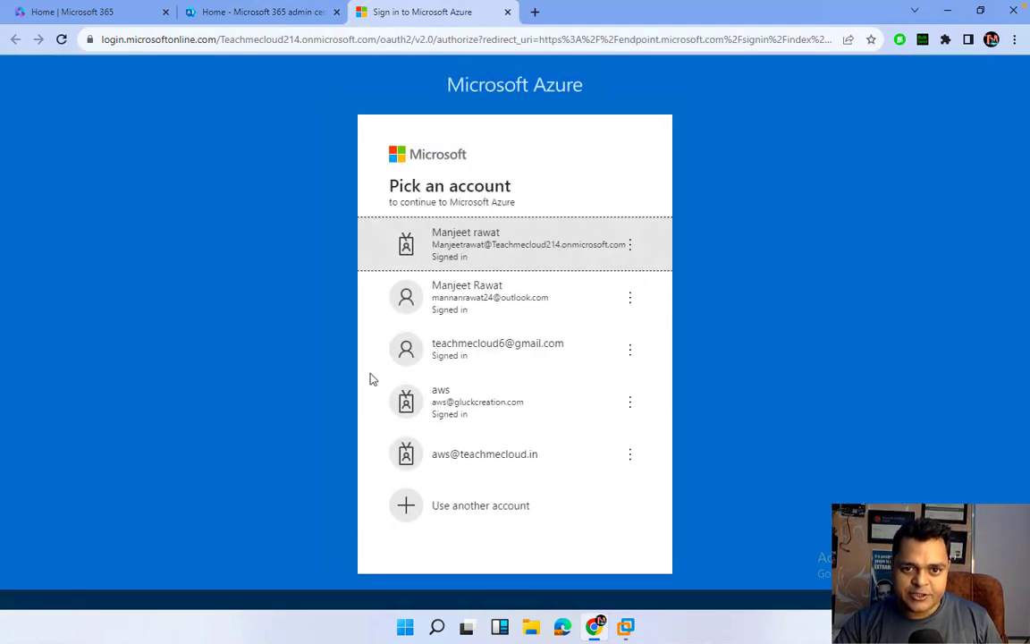
click(558, 262)
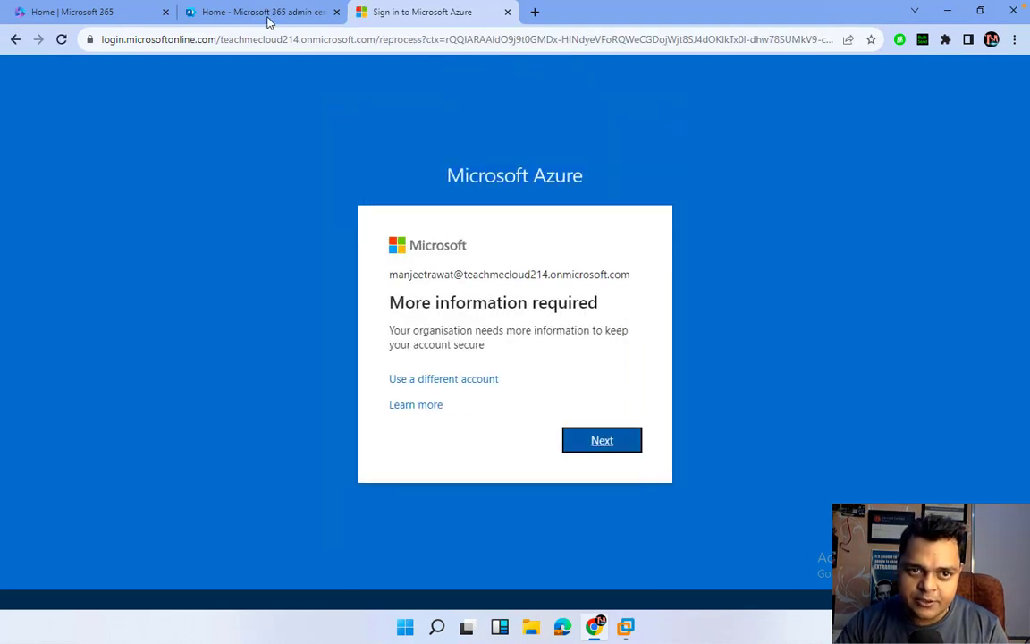
click(596, 439)
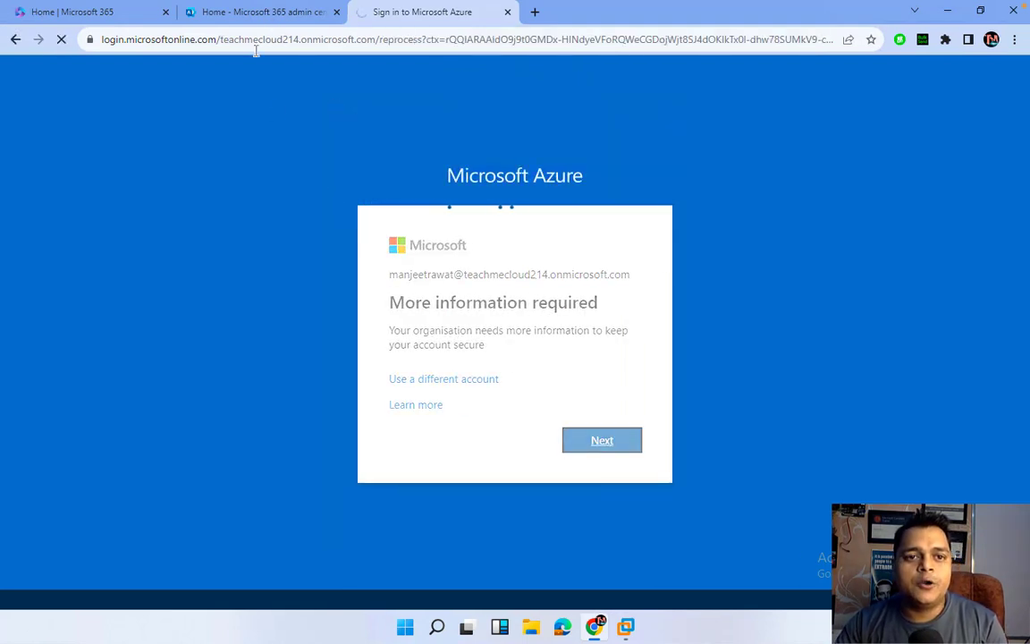
click(252, 13)
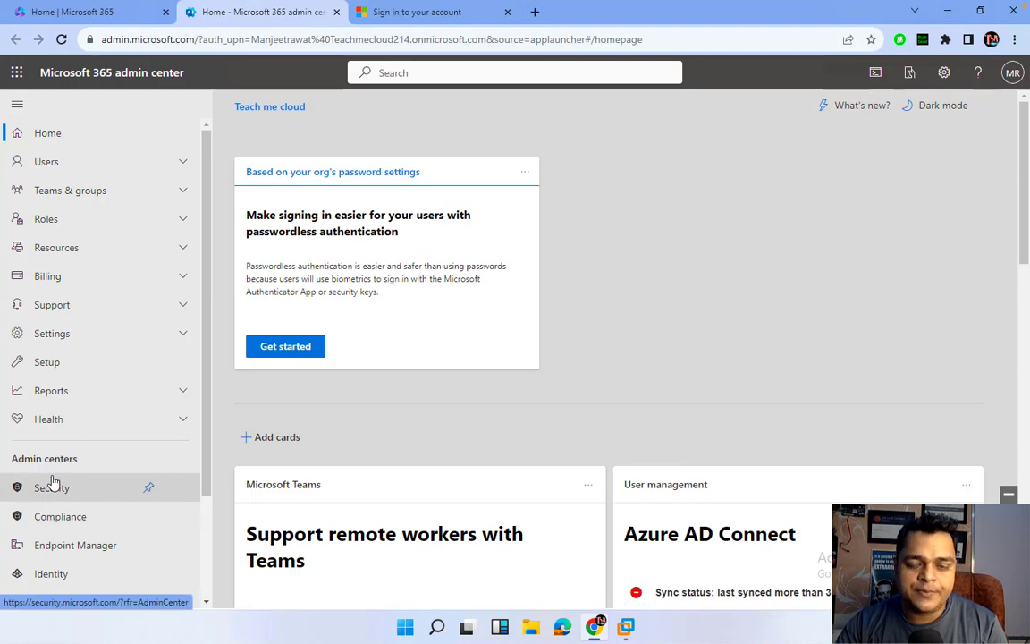
click(423, 13)
click(547, 214)
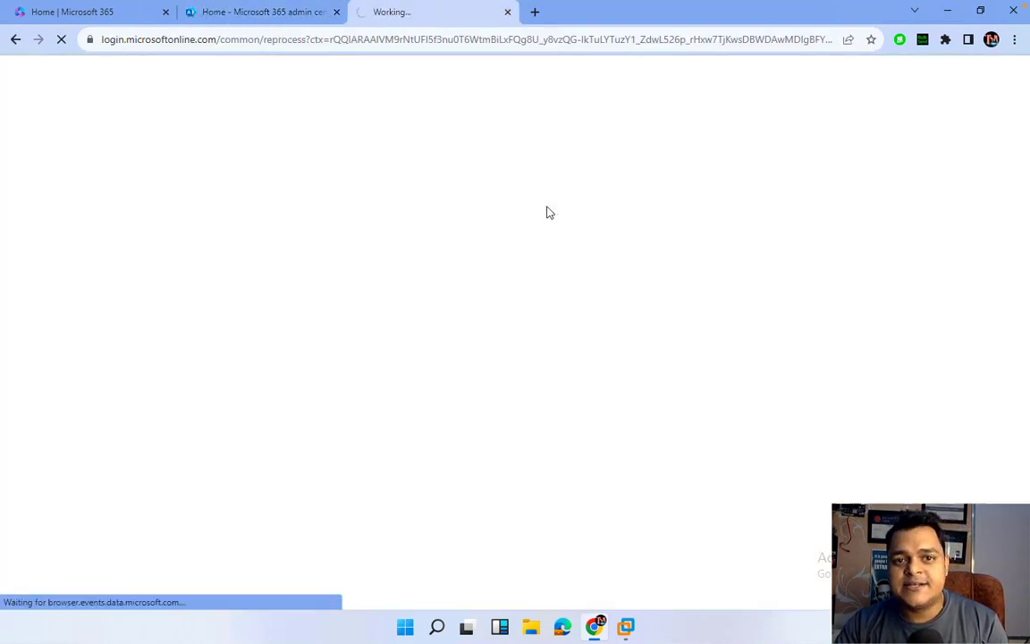
Open the Microsoft Entra admin center, sign in with the work account, and go to the Intune home tab.
click(252, 19)
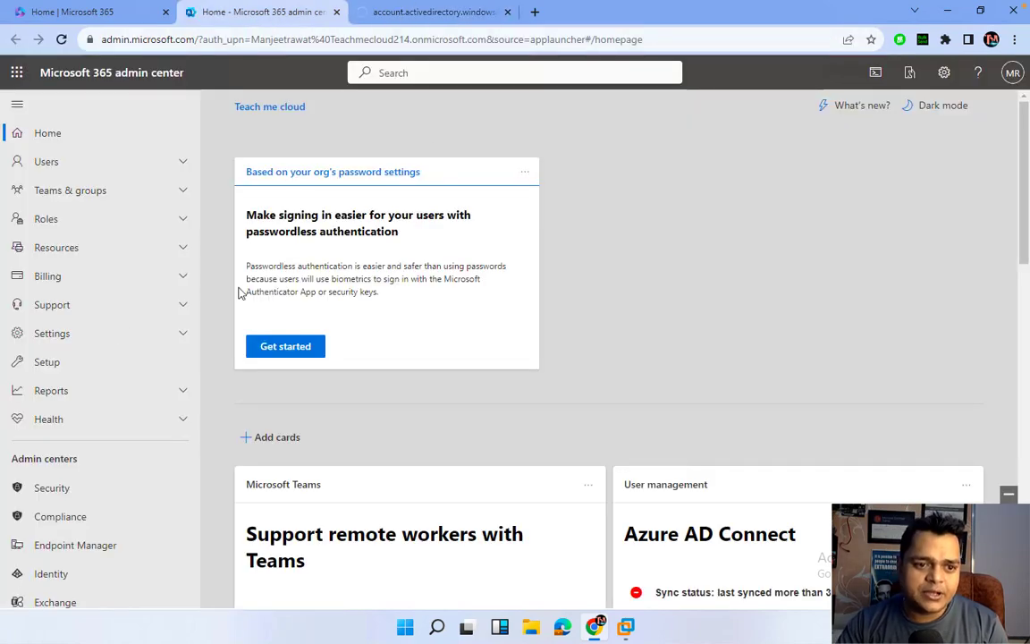
scroll(82, 580, down, 2)
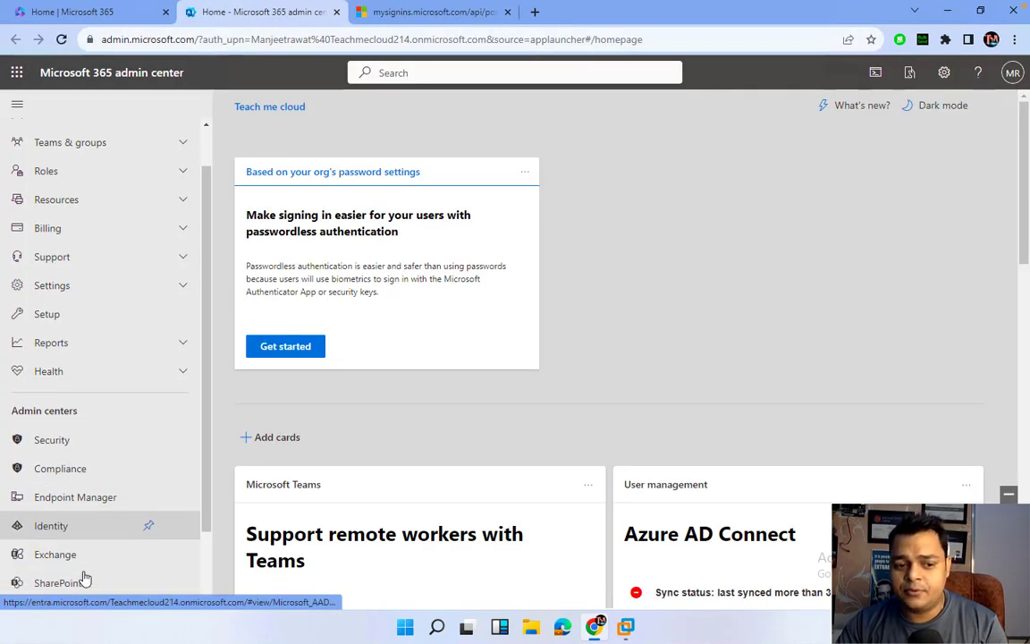
click(51, 516)
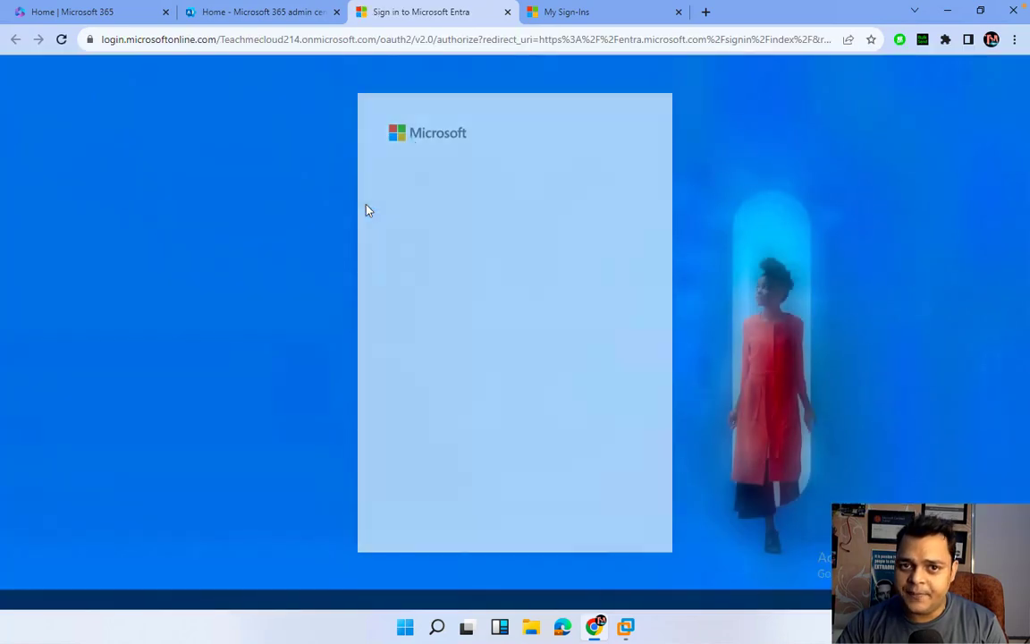
click(531, 237)
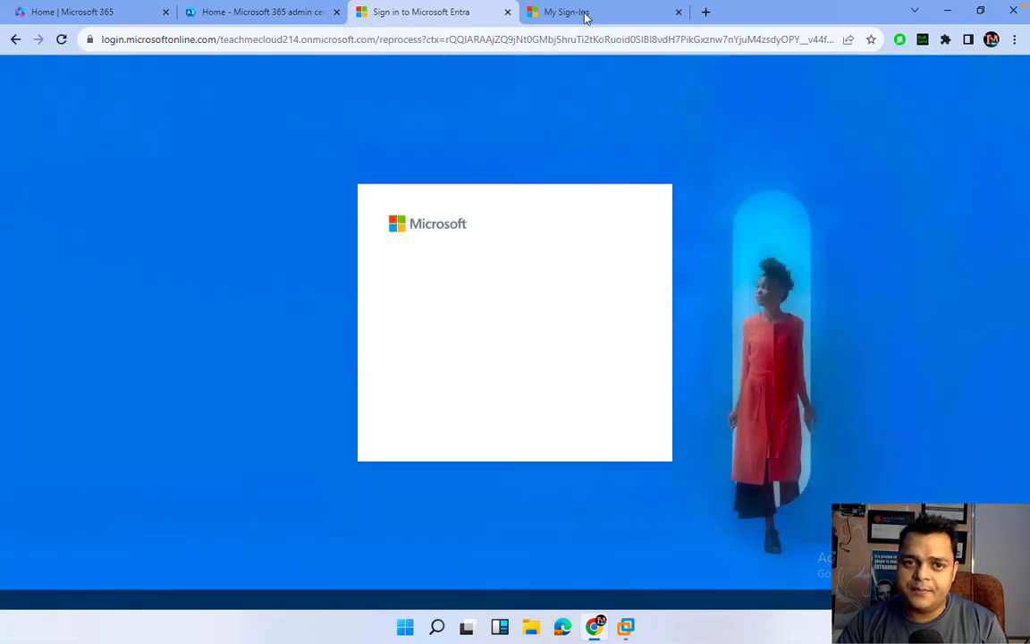
click(584, 13)
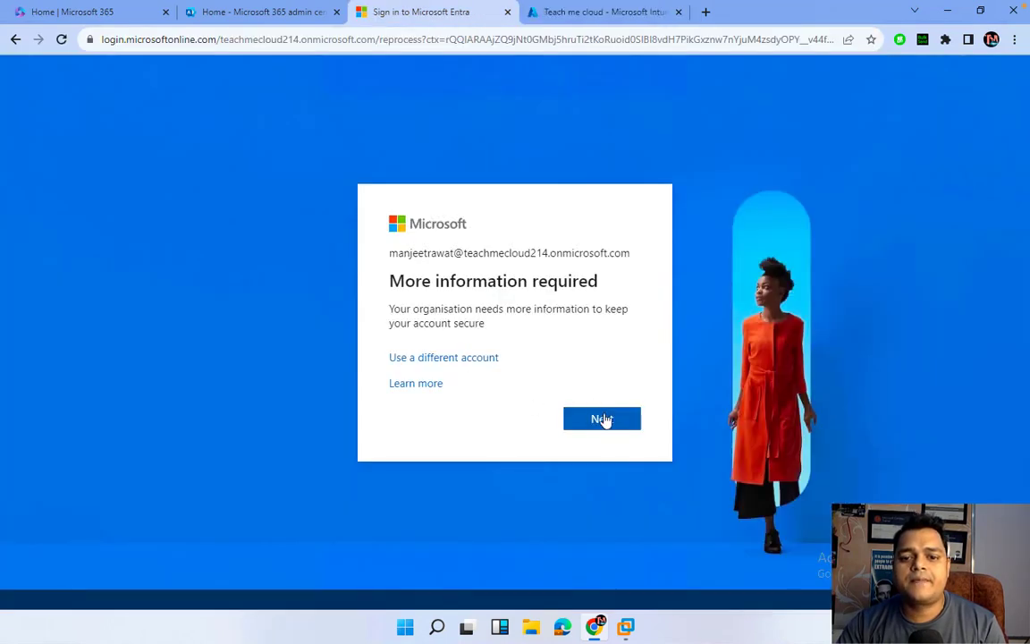
click(604, 420)
click(610, 20)
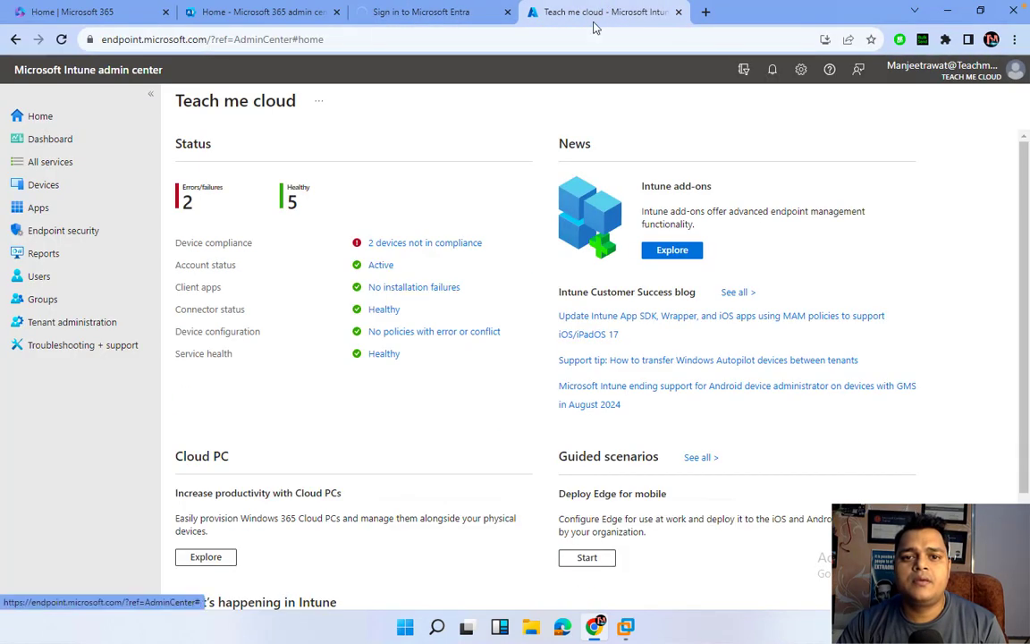
Search Groups for 'intune', open Intune-Grp, and review its two members.
click(41, 277)
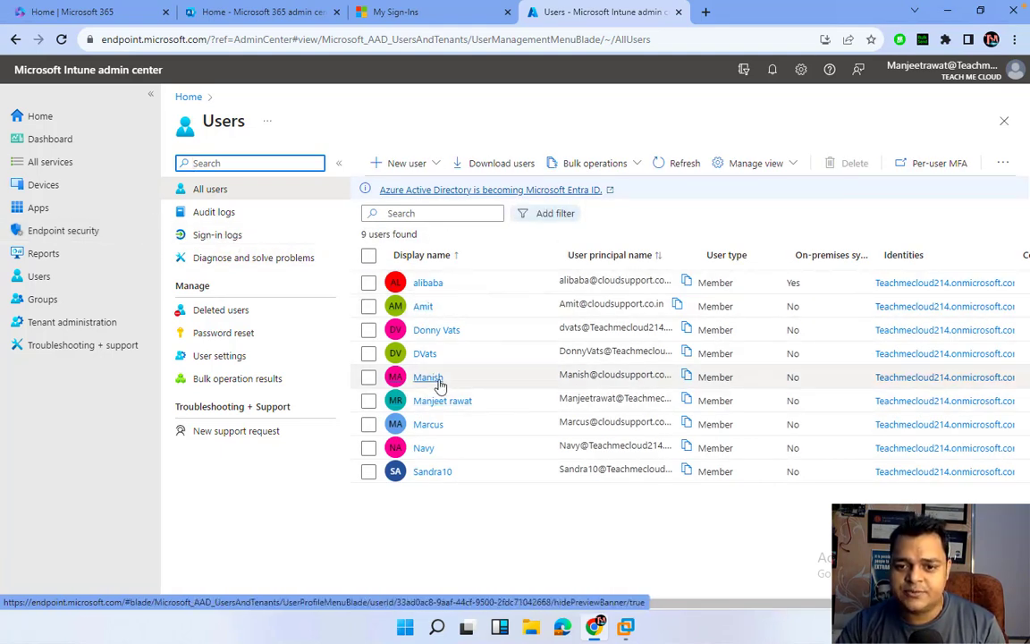
click(43, 298)
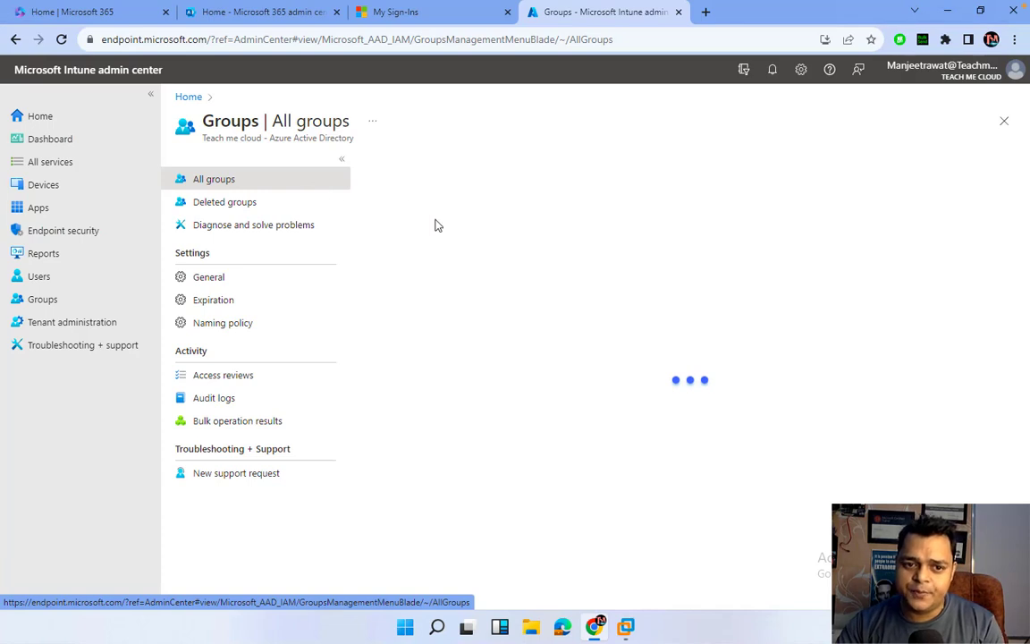
click(527, 223)
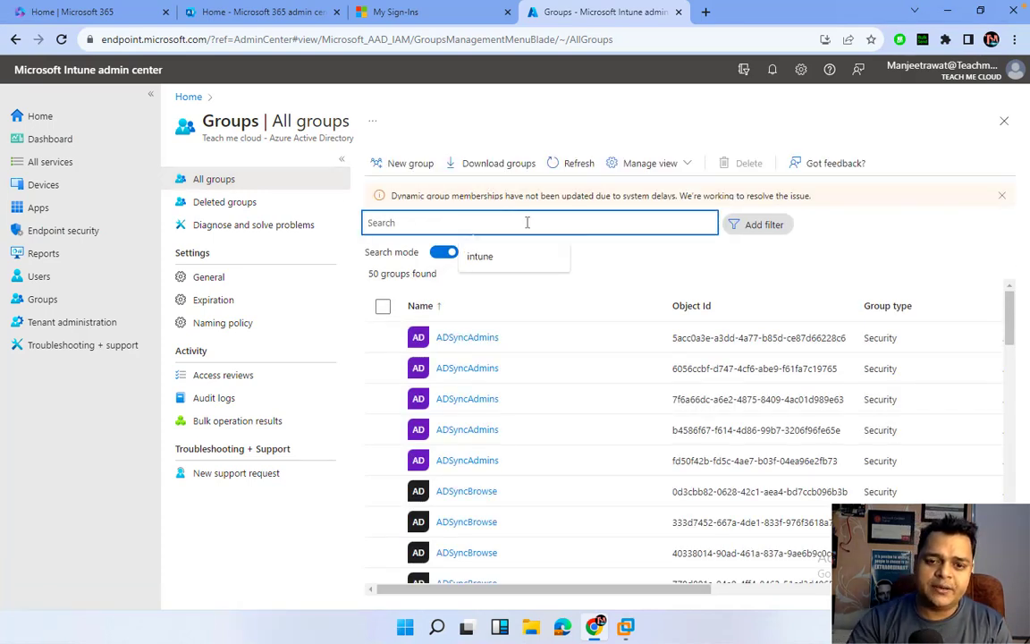
click(526, 256)
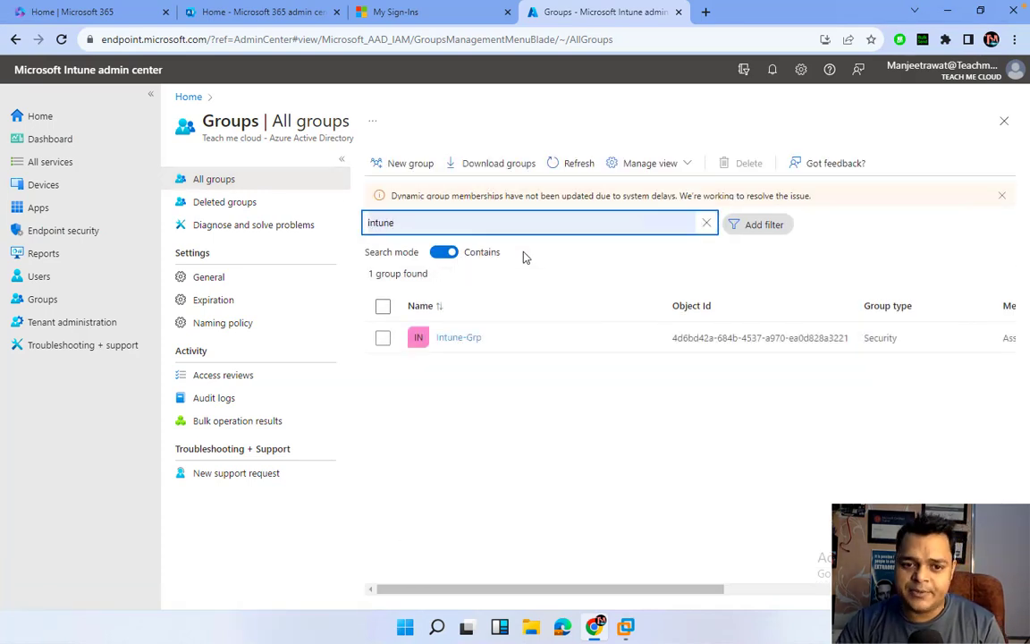
click(469, 339)
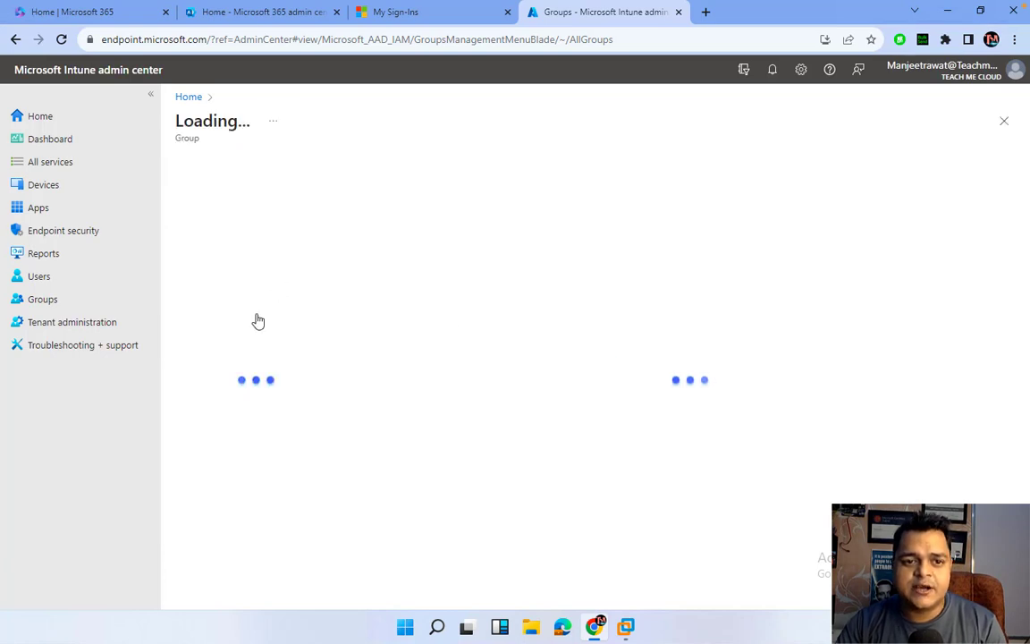
click(211, 278)
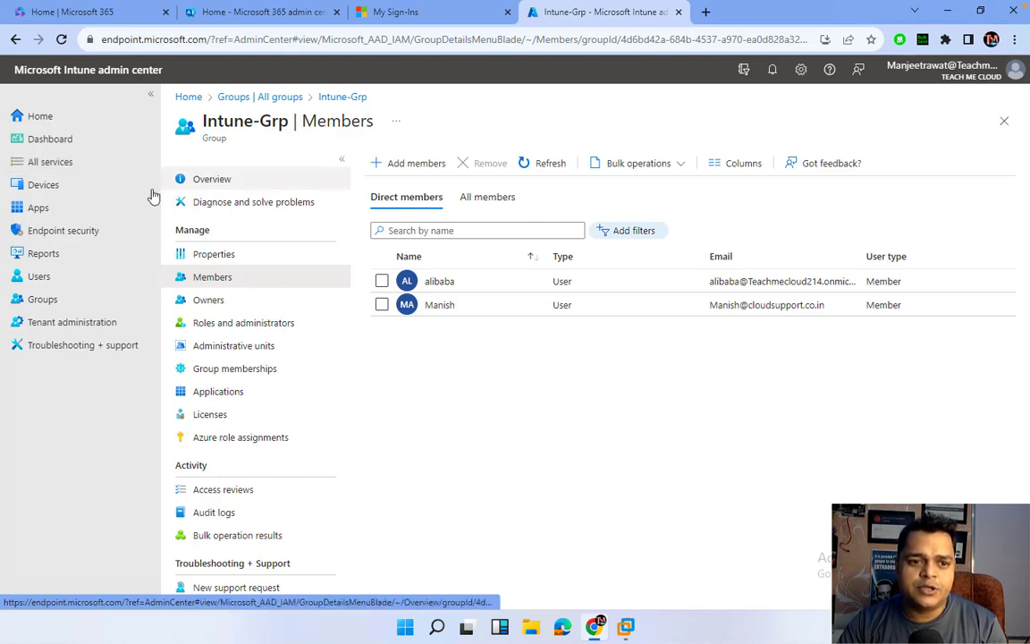
Open a group member's profile from Users and copy their user principal name.
click(46, 276)
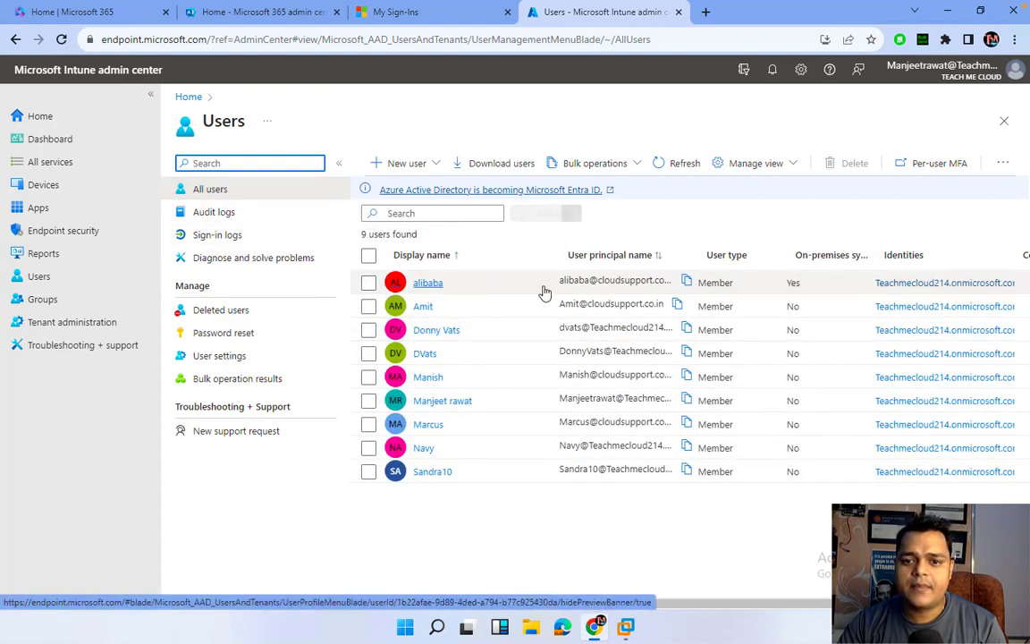
click(480, 286)
click(423, 291)
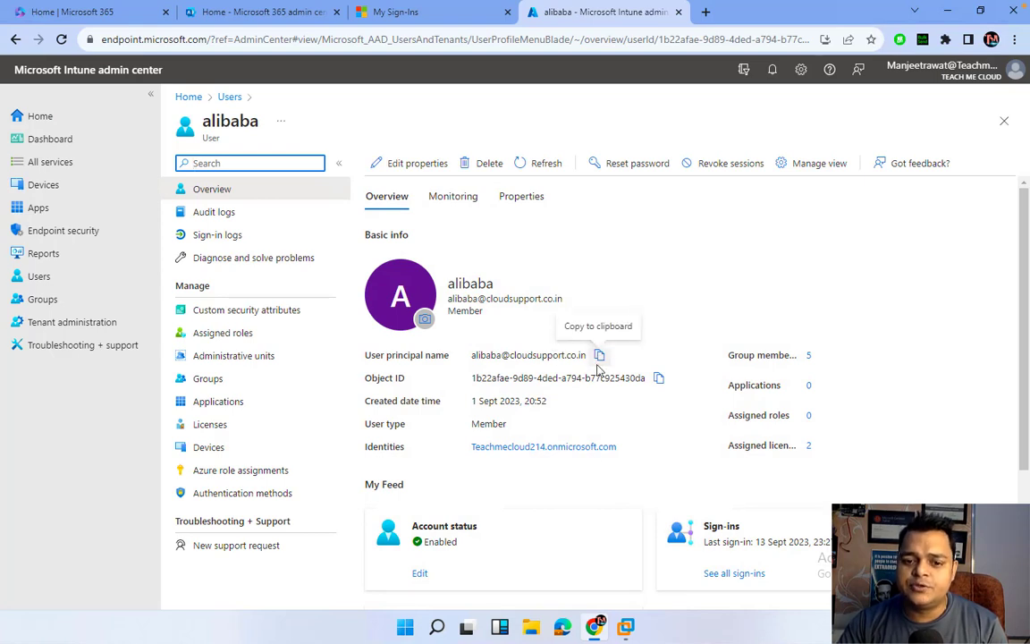
mouse_move(630, 636)
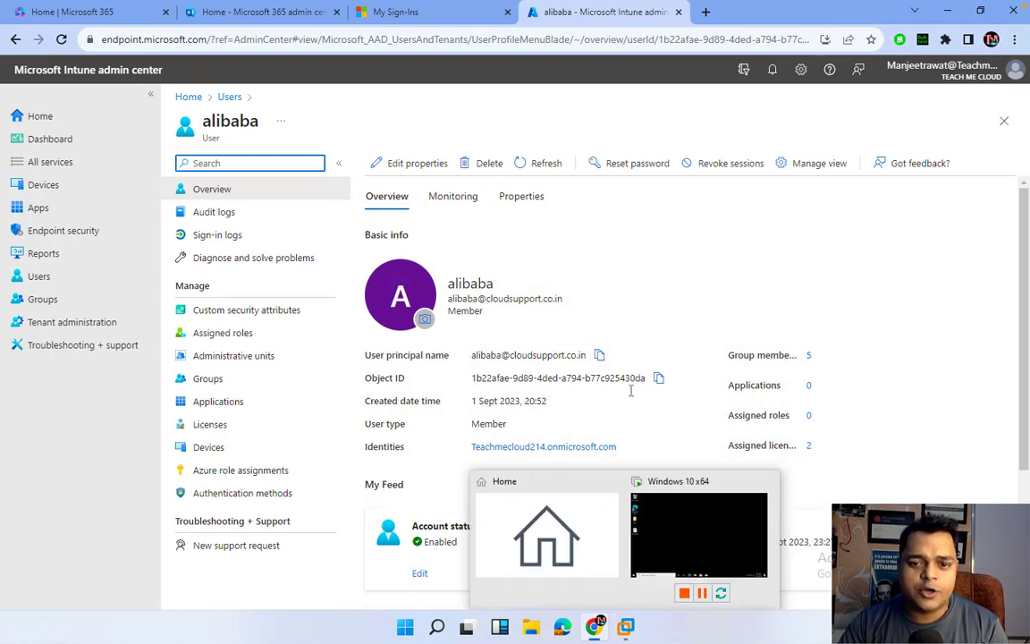
click(599, 357)
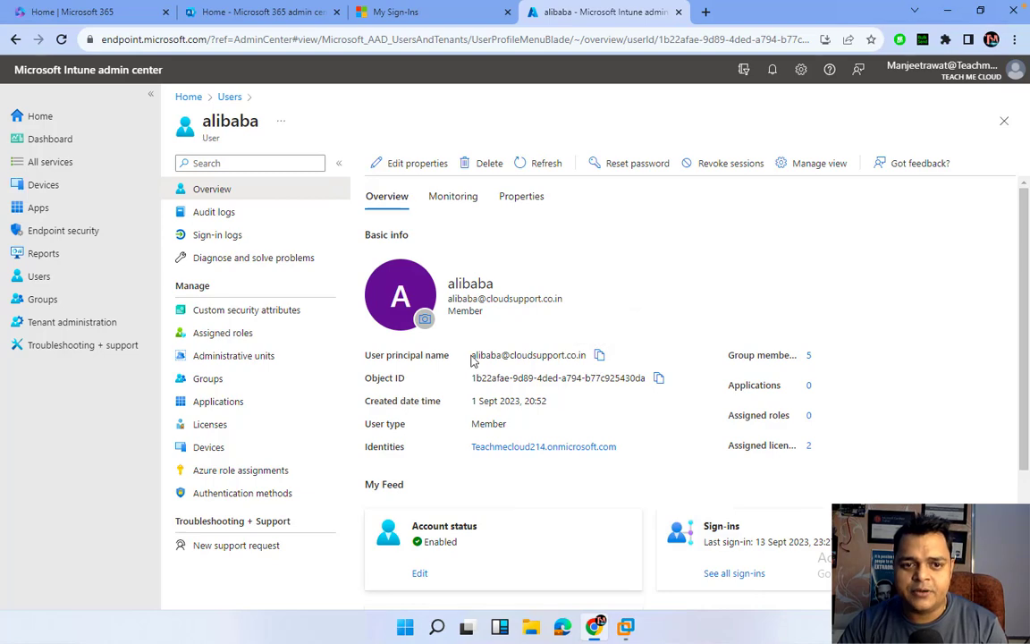
Bring the Windows 10 virtual machine forward in full screen.
mouse_move(626, 626)
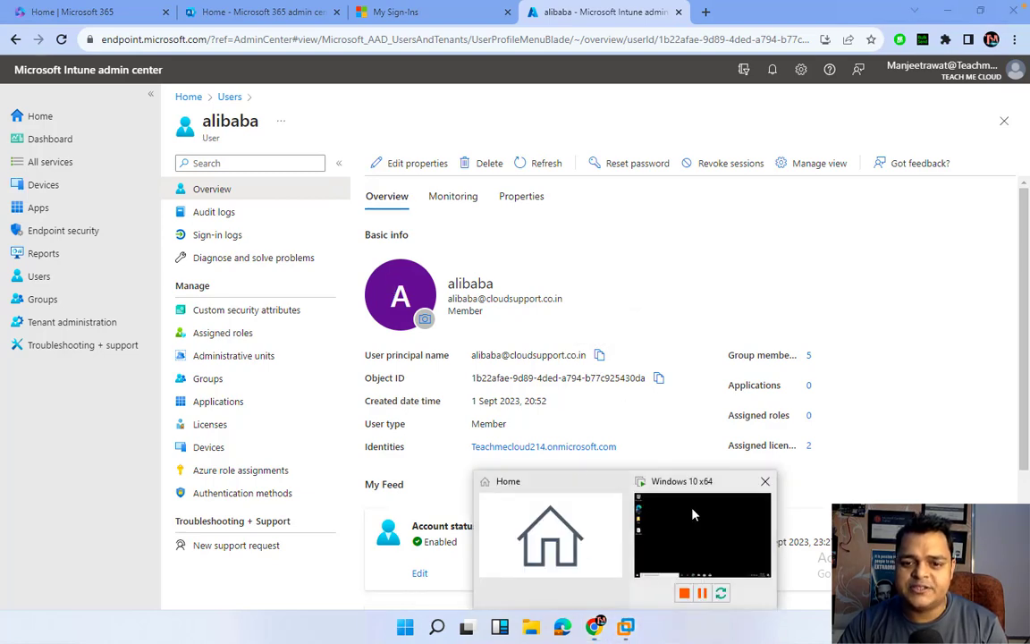
click(697, 536)
click(374, 29)
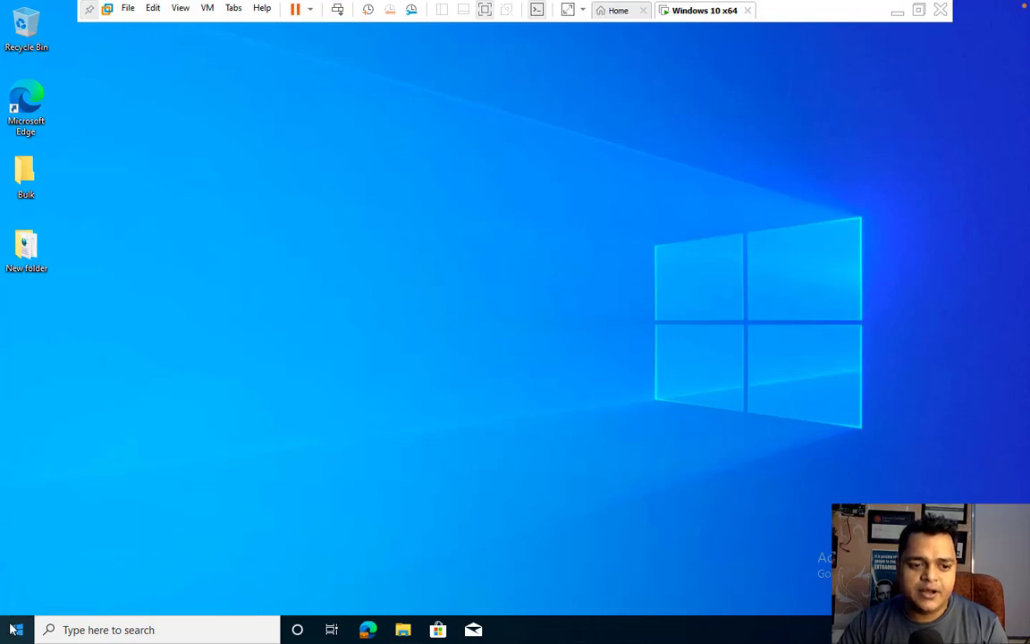
In Settings > Accounts > Access work or school, disconnect the work account and confirm with Yes.
right_click(18, 637)
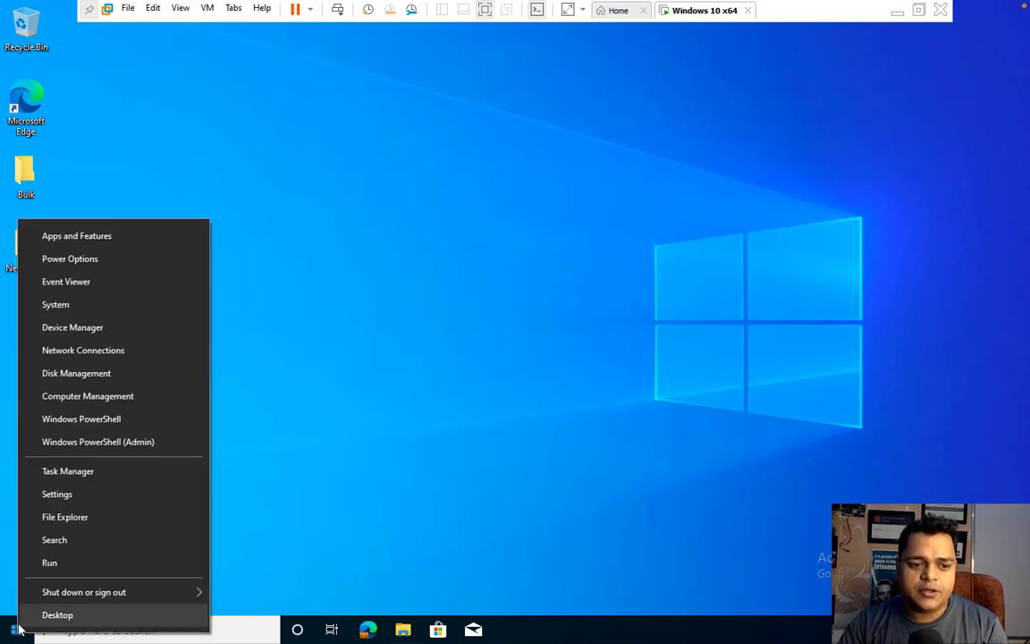
click(75, 500)
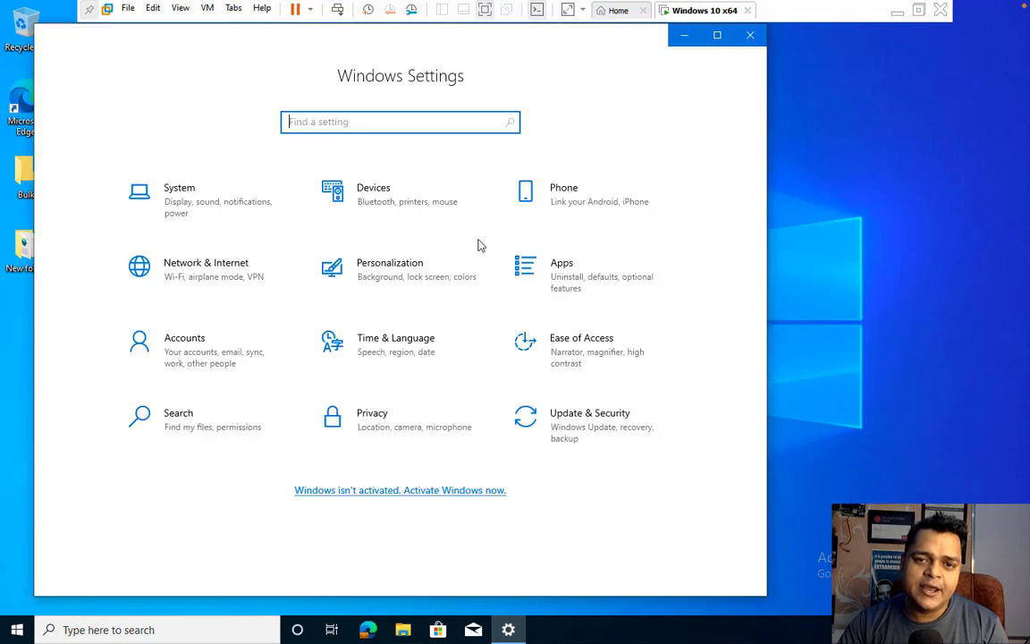
click(212, 358)
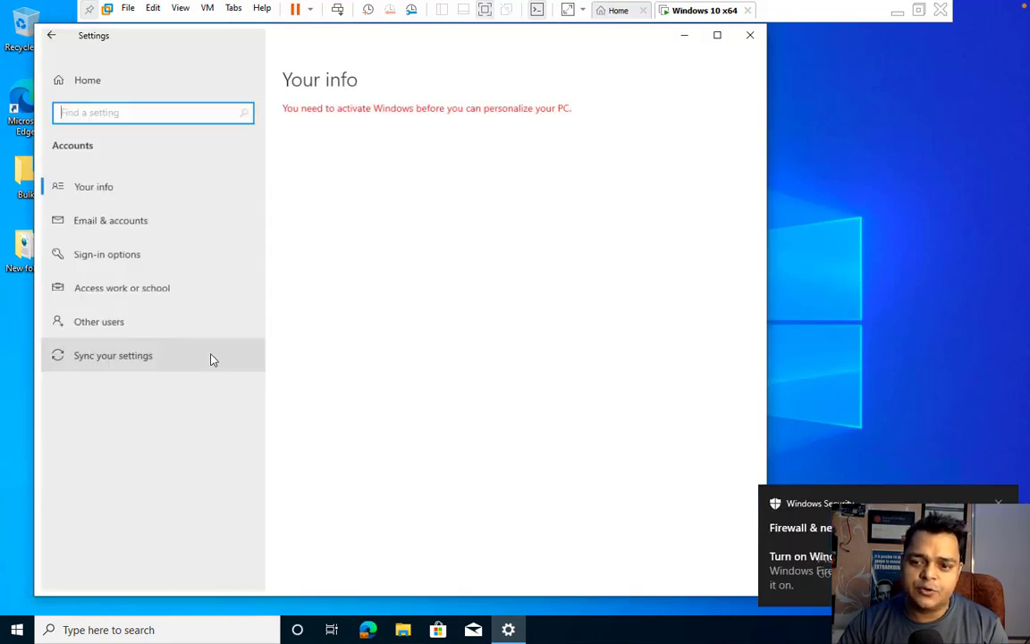
click(114, 295)
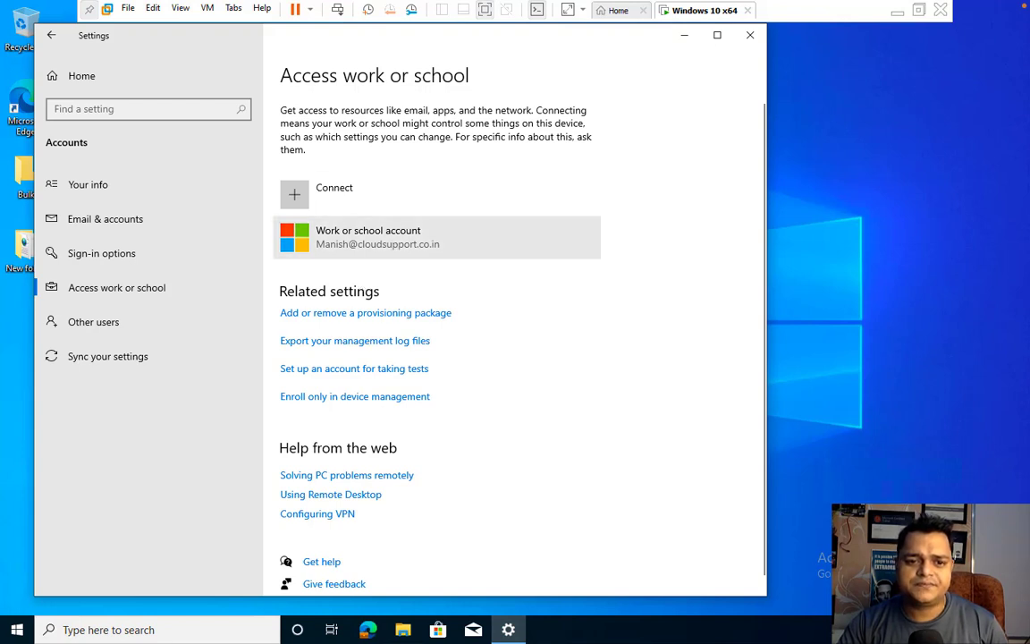
click(395, 249)
click(569, 298)
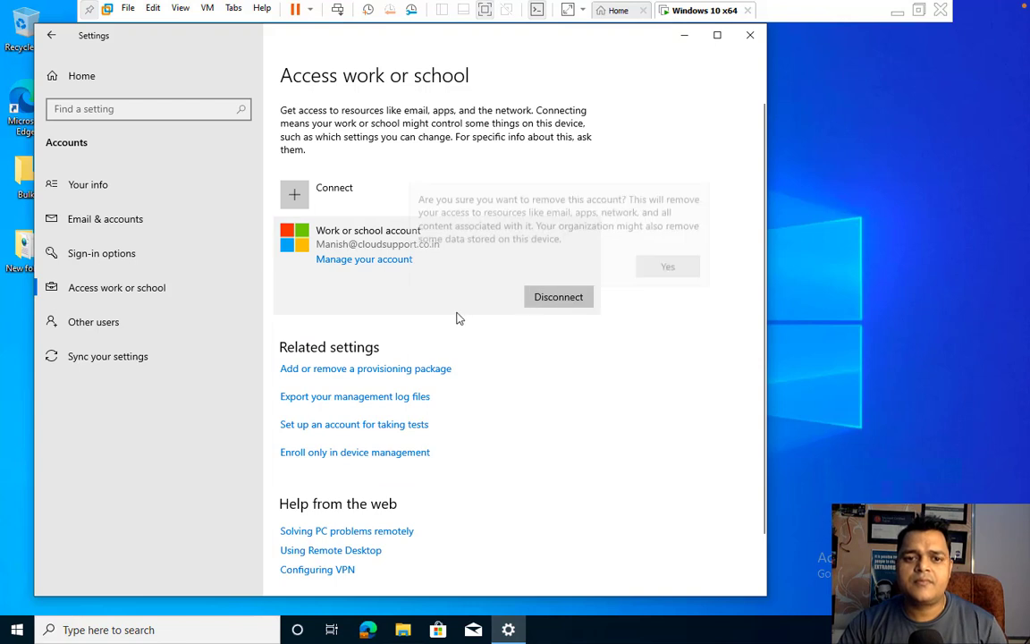
click(669, 265)
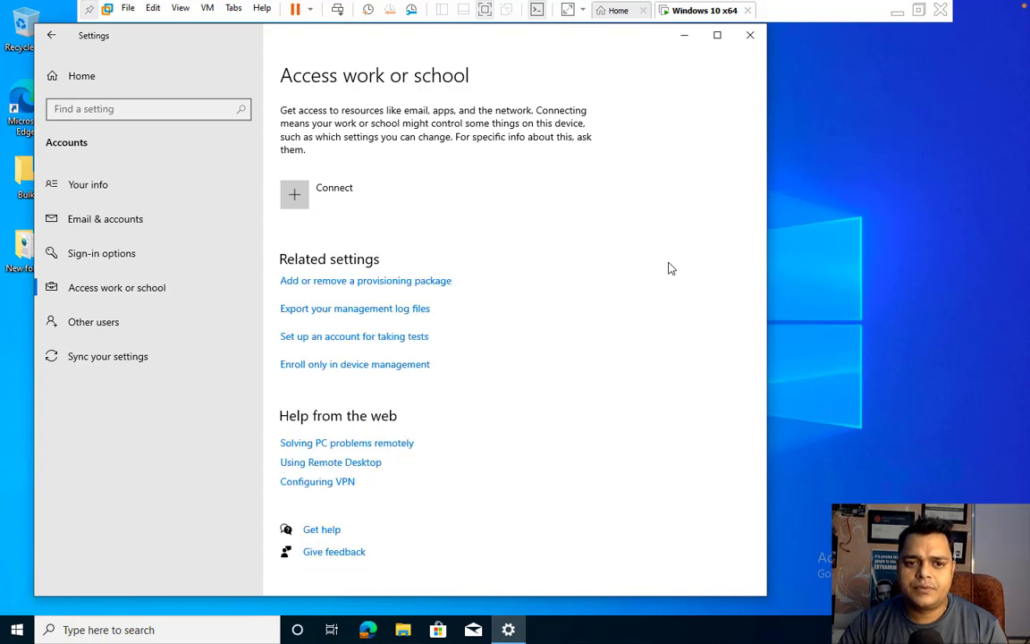
Begin a device-management-only enrollment with the work e-mail, then minimize the VM at the MDM server URL prompt.
click(313, 189)
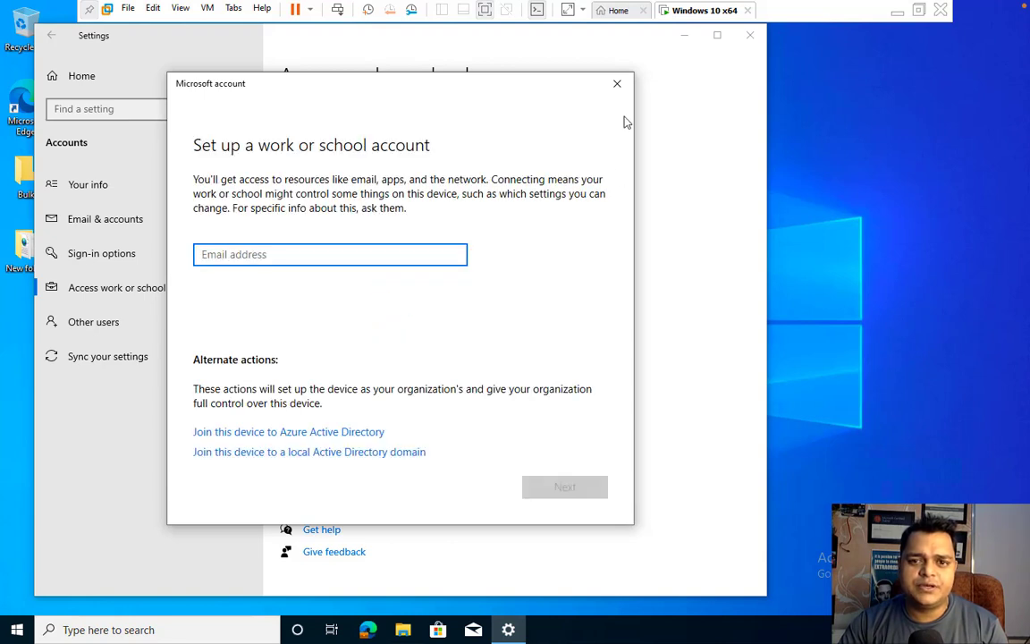
click(617, 84)
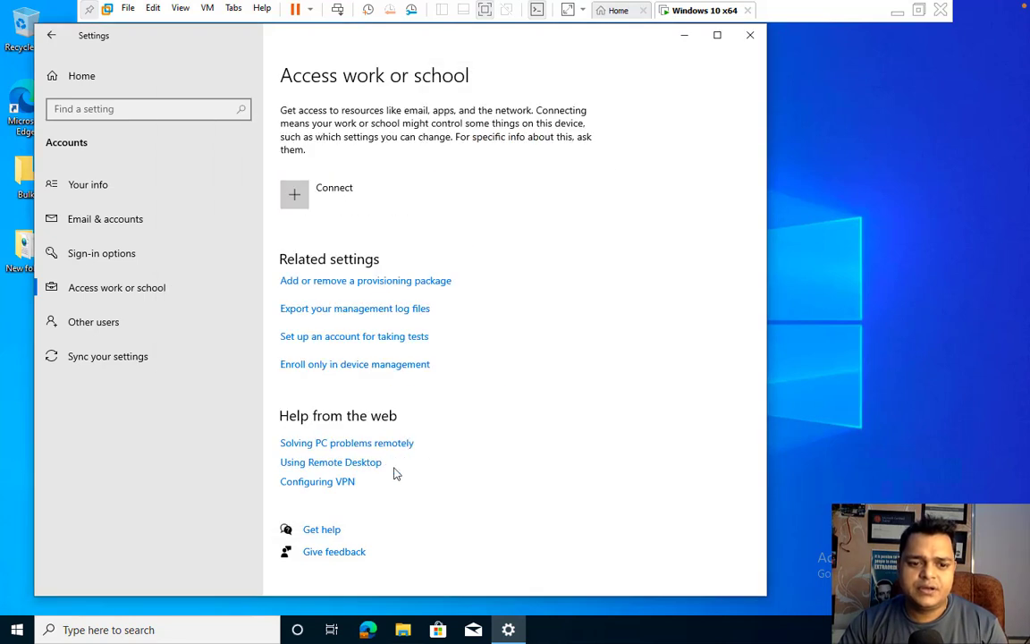
click(317, 364)
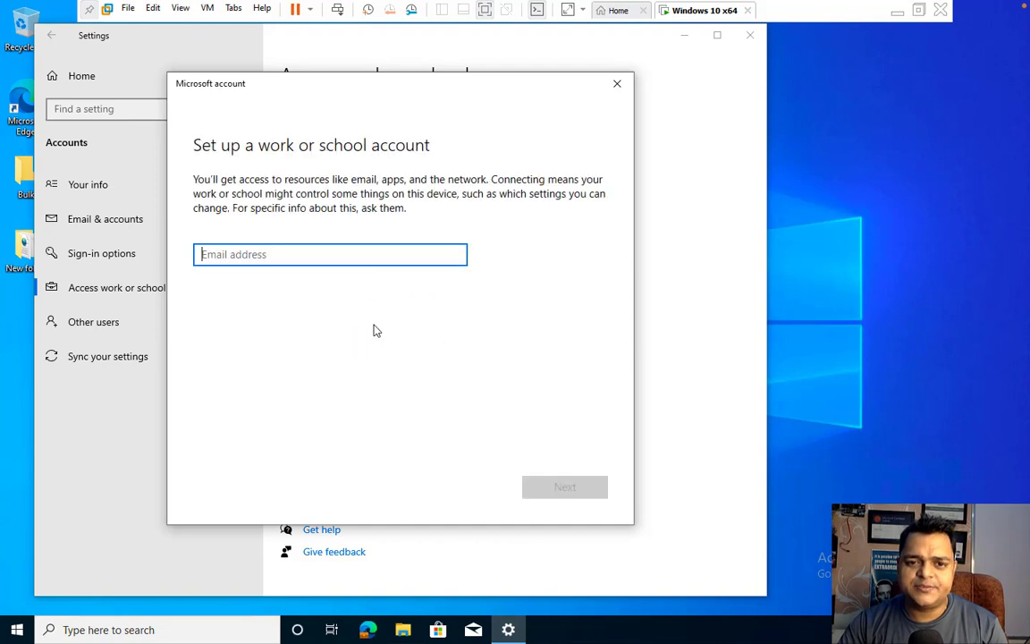
key(ctrl+v)
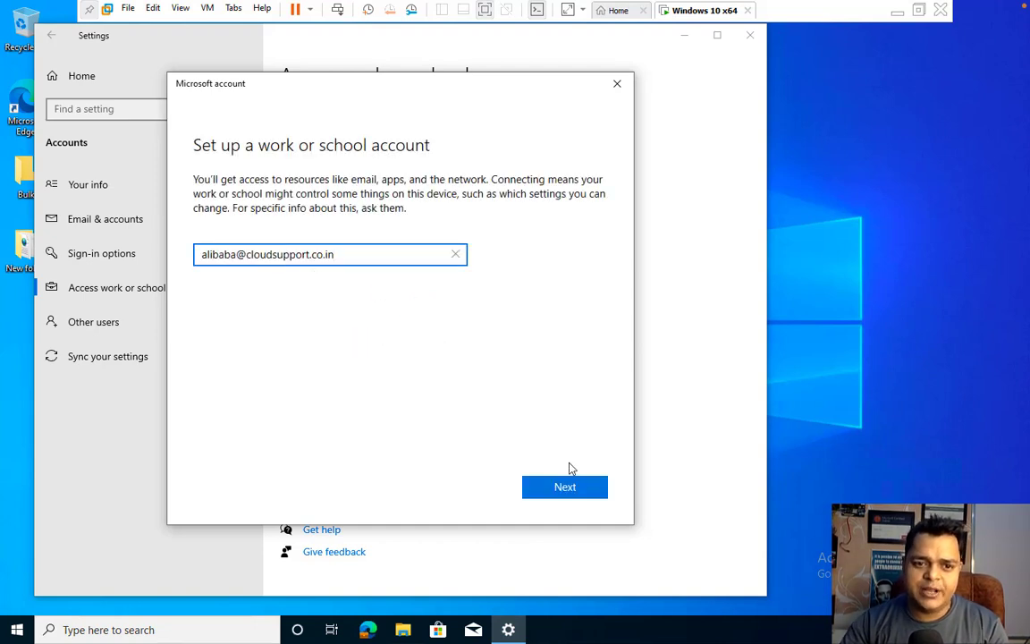
click(564, 488)
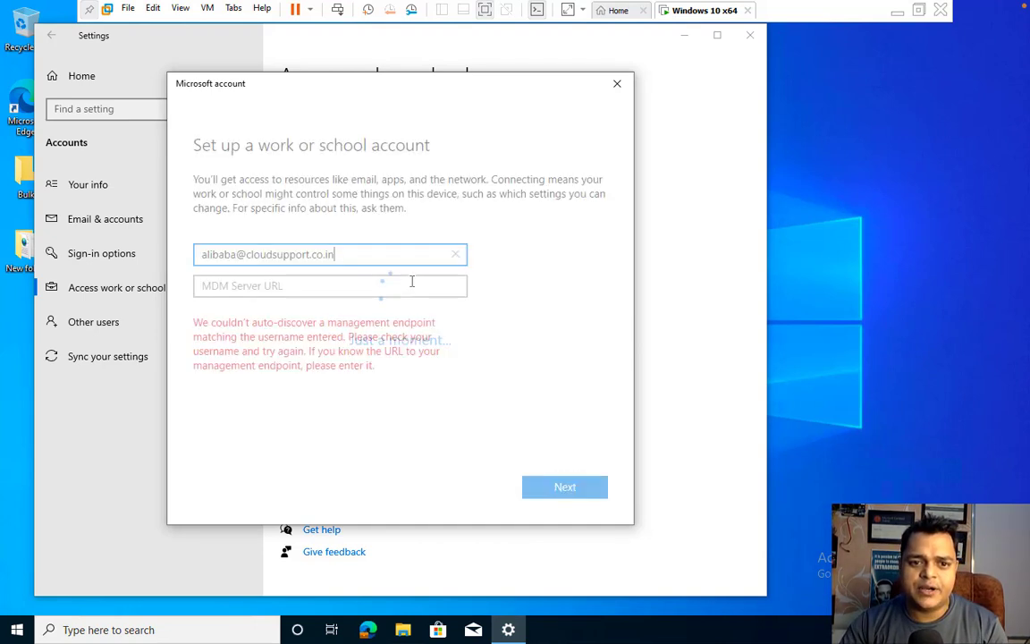
click(389, 283)
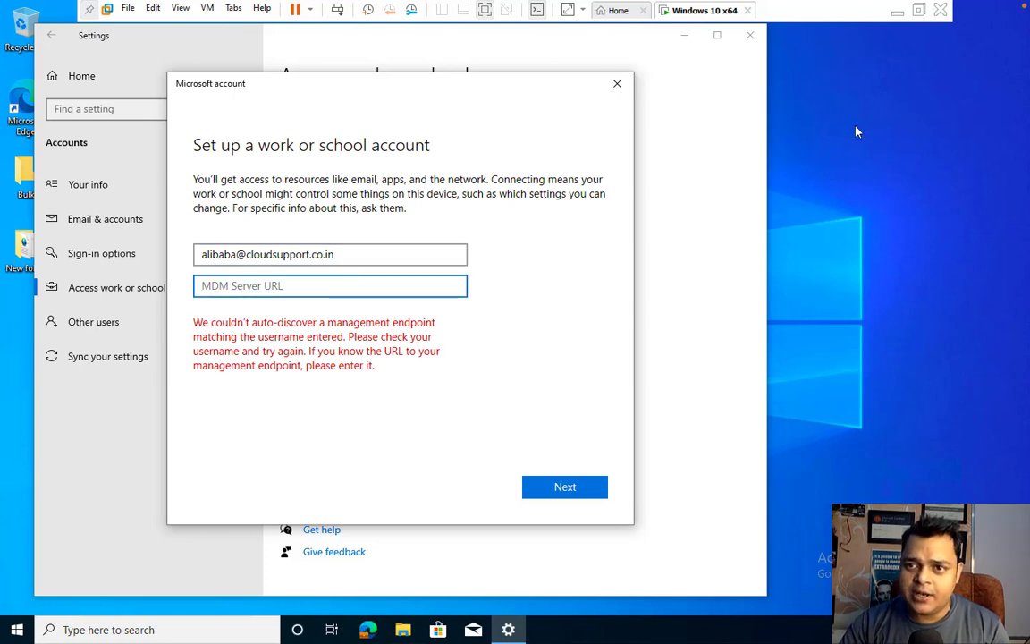
click(898, 11)
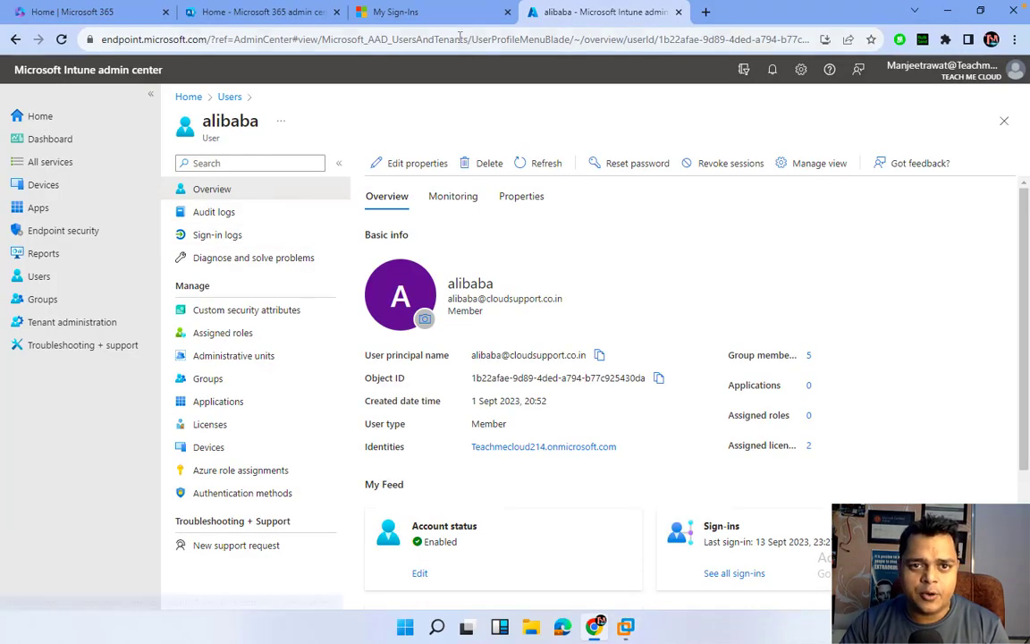
Skip the My Sign-ins security info setup and open Windows automatic enrollment settings in Intune.
click(437, 14)
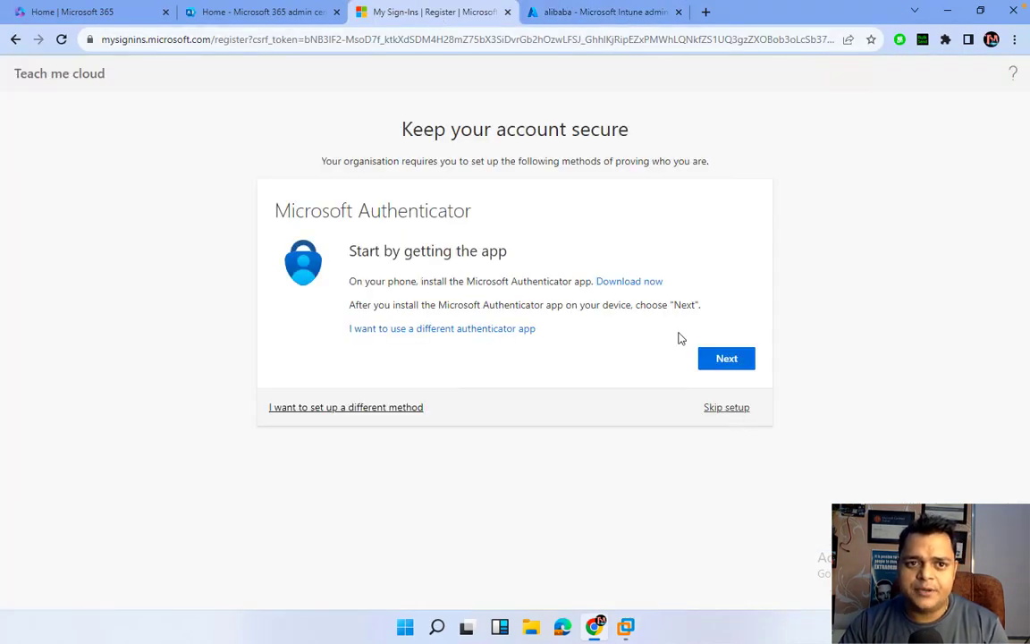
click(726, 407)
click(572, 12)
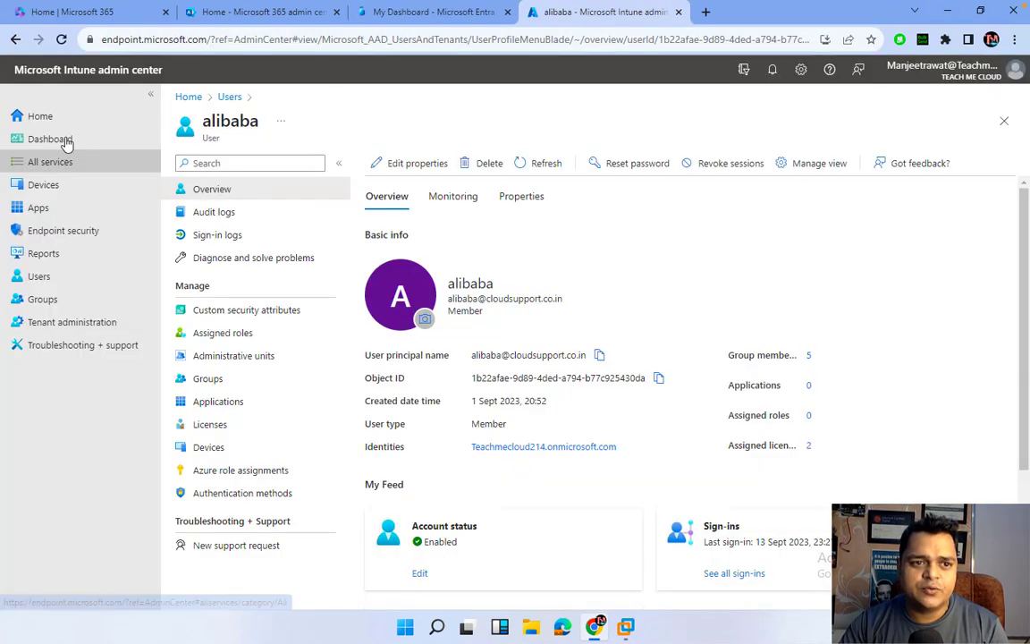
click(53, 186)
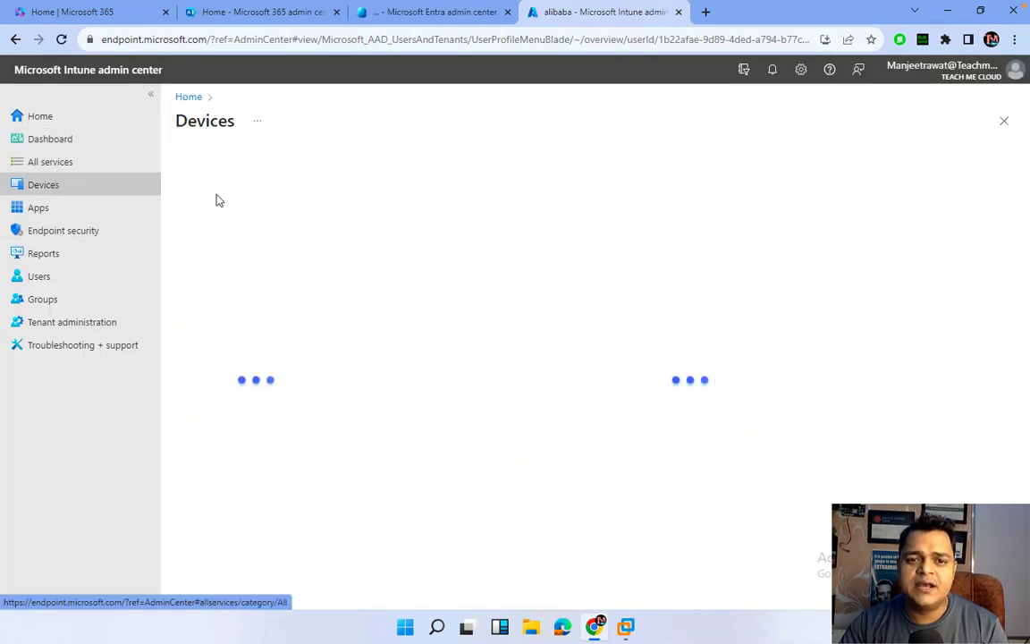
click(213, 288)
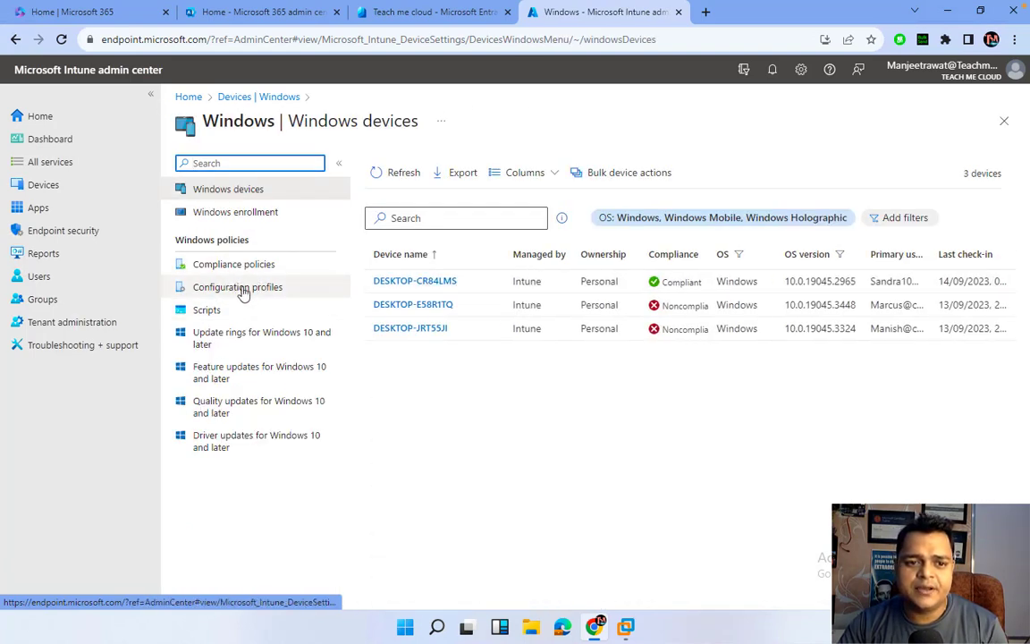
click(247, 215)
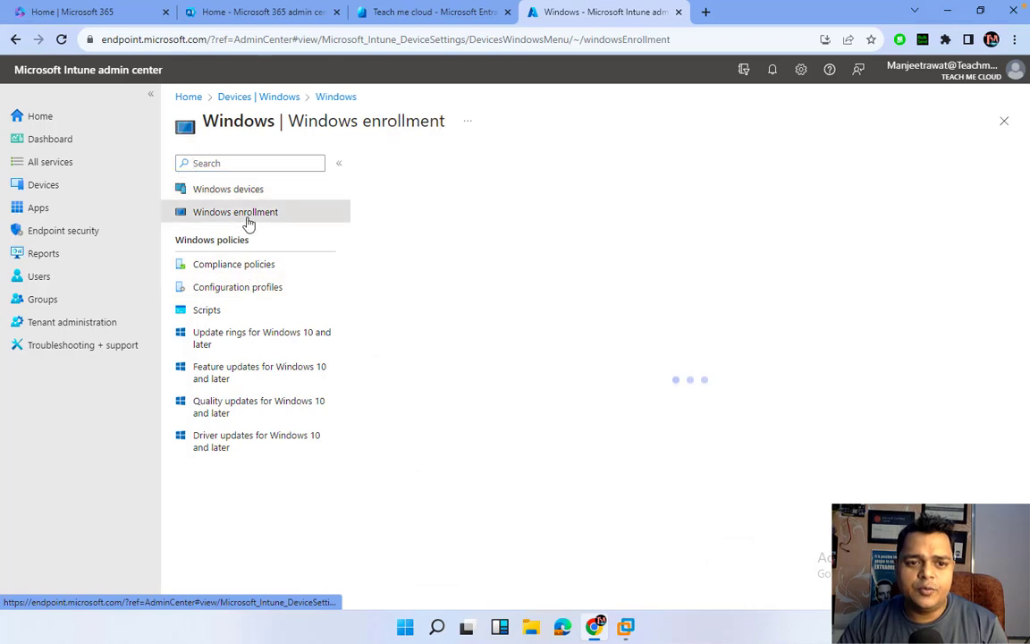
click(460, 255)
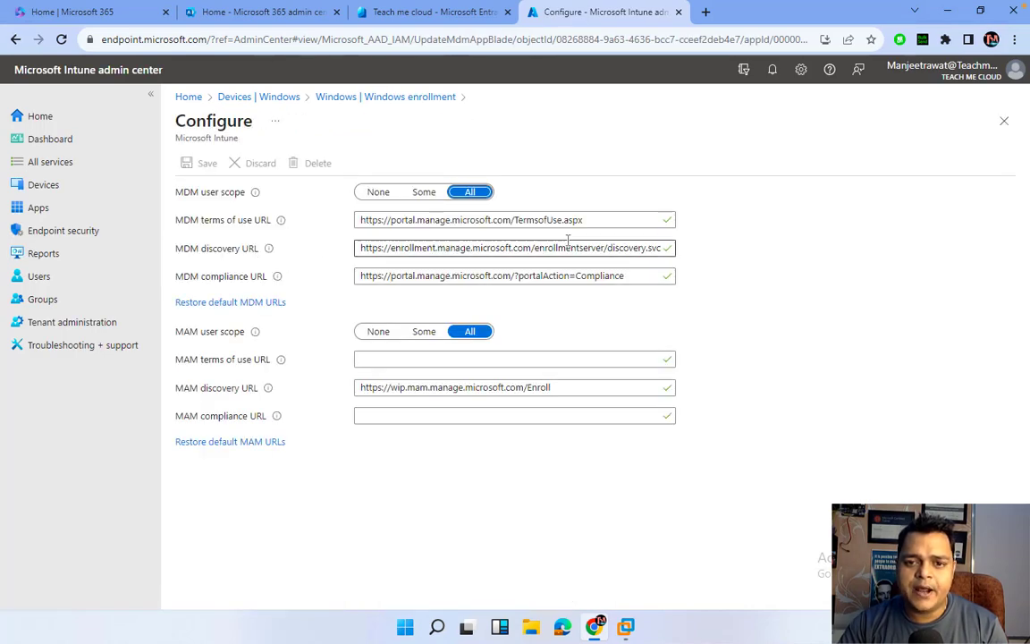
Copy the MDM discovery URL and bring the VM's enrollment dialog back.
double_click(566, 248)
key(ctrl+a)
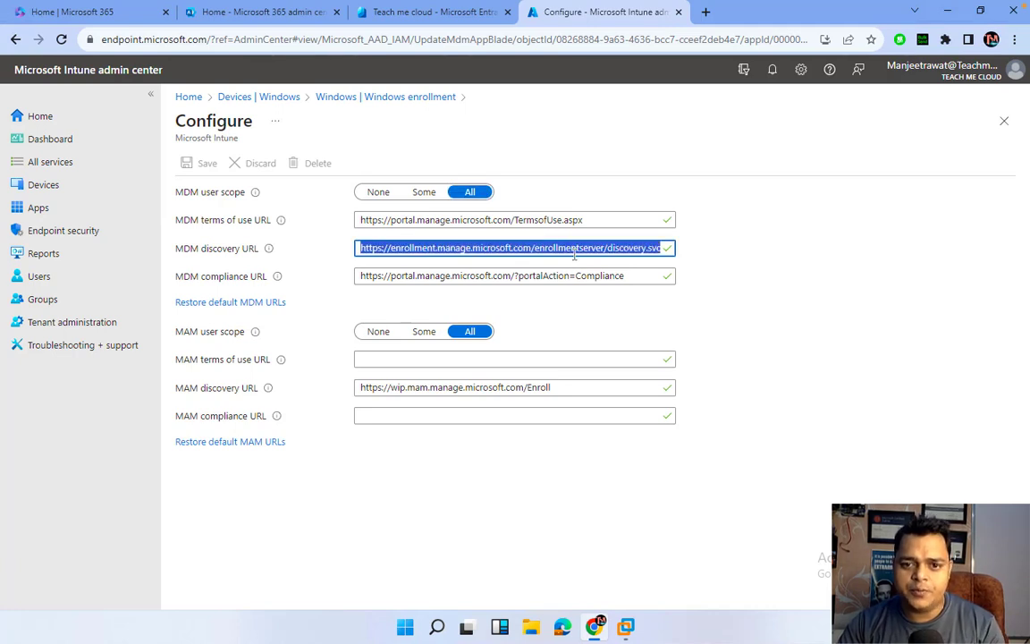
right_click(573, 248)
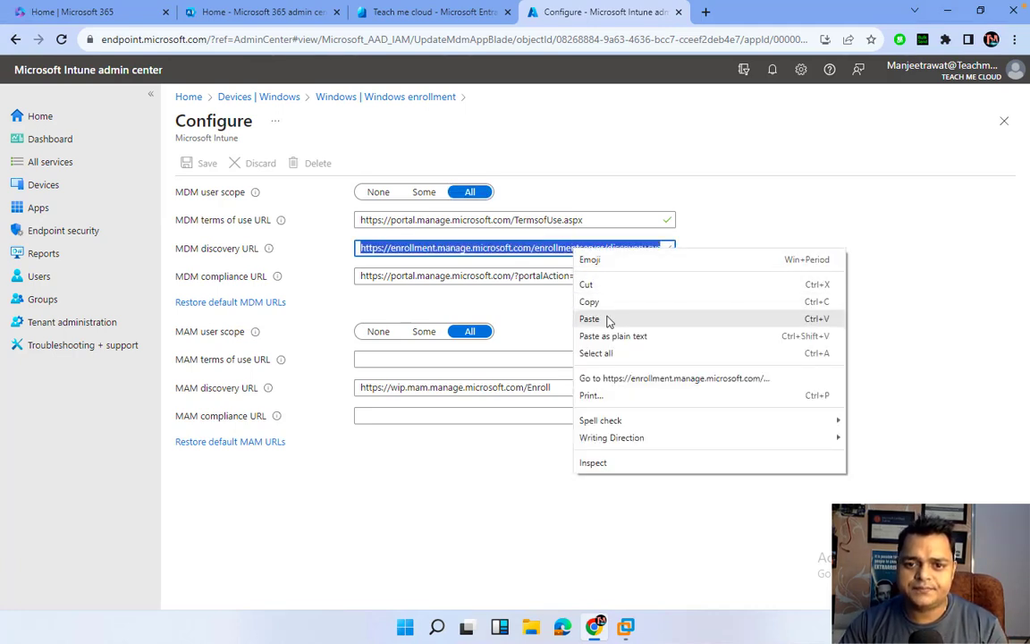
click(590, 299)
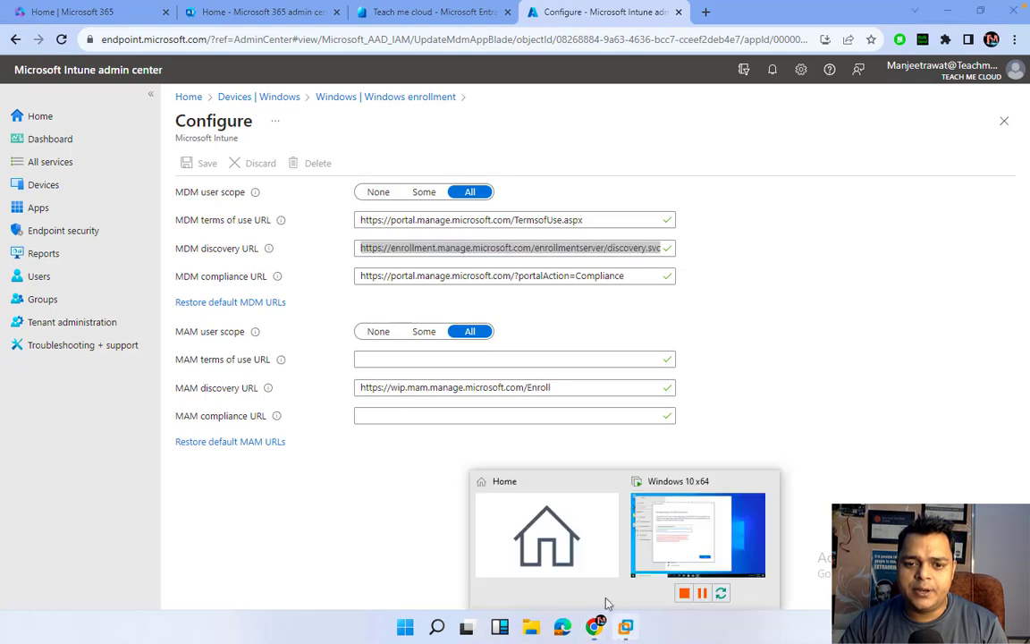
click(707, 536)
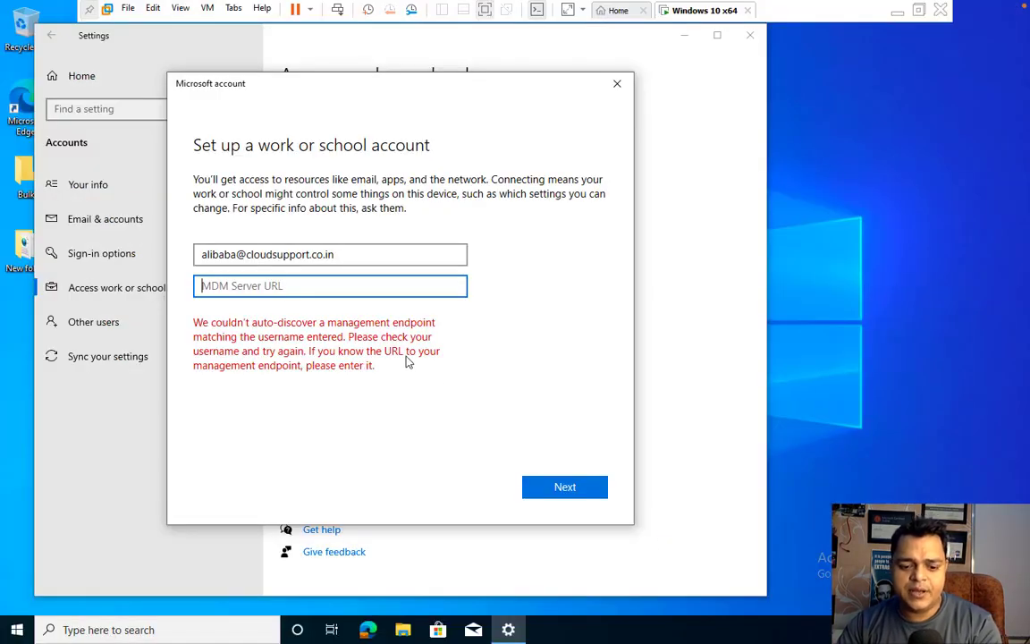
Paste the MDM discovery URL as the server address and sign in with the work account password.
key(ctrl+v)
click(567, 488)
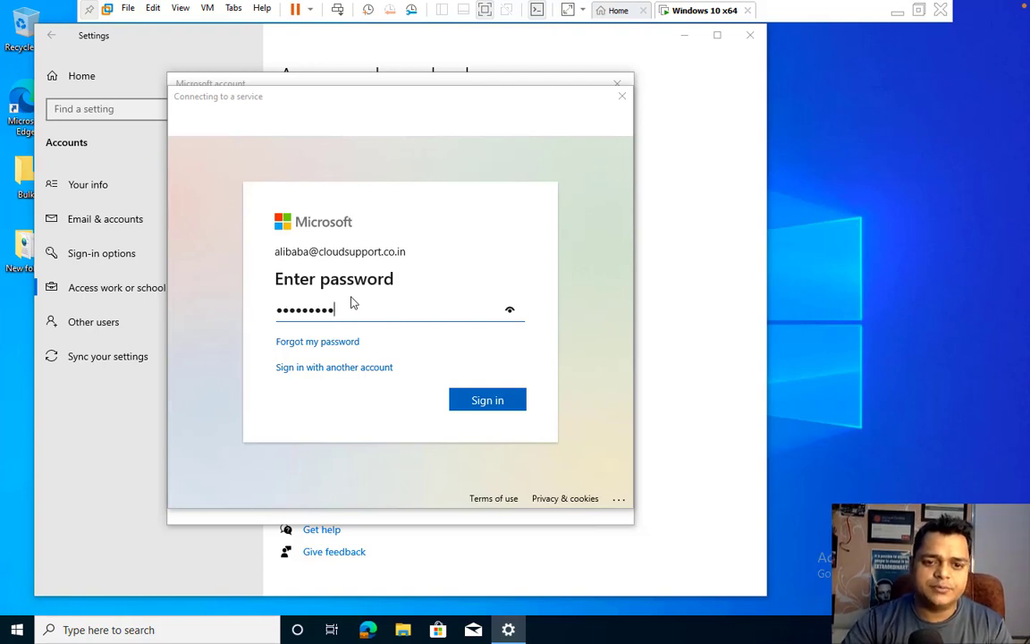
click(495, 412)
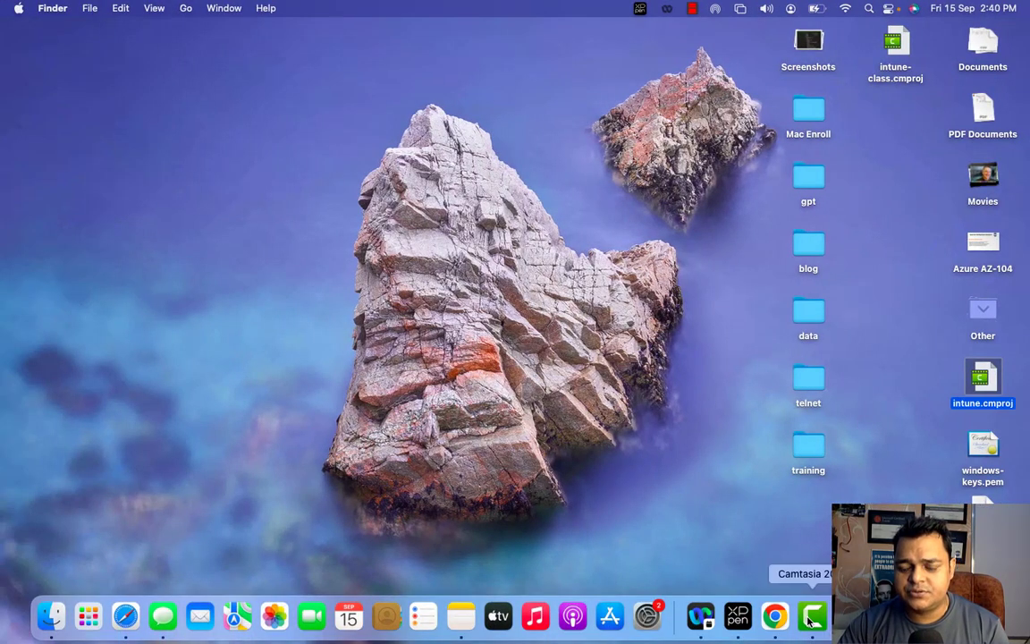
right_click(812, 615)
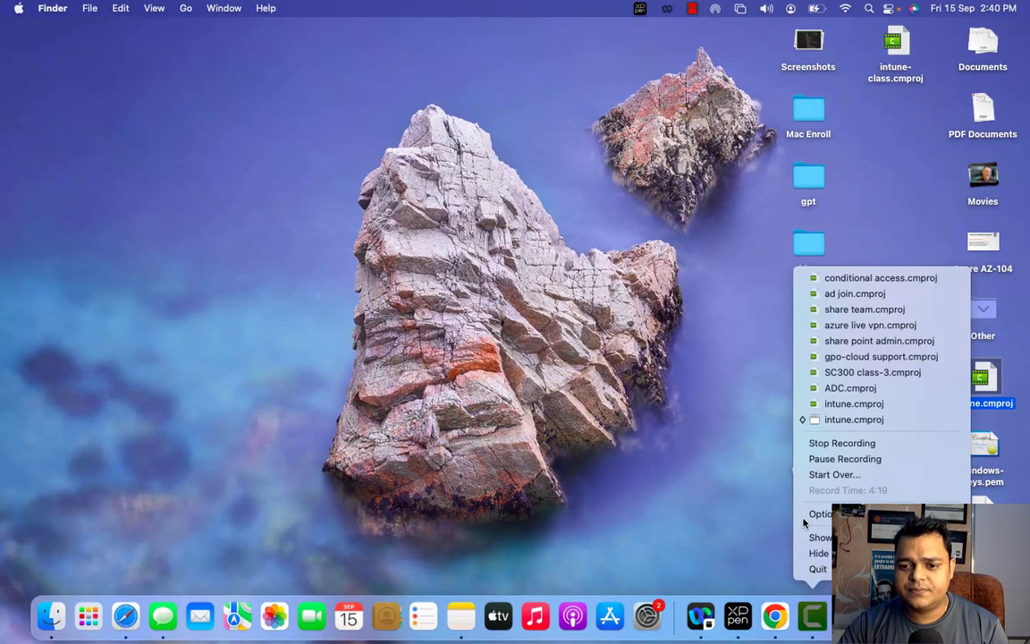
Pause the Camtasia screen recording from its dock menu.
click(845, 458)
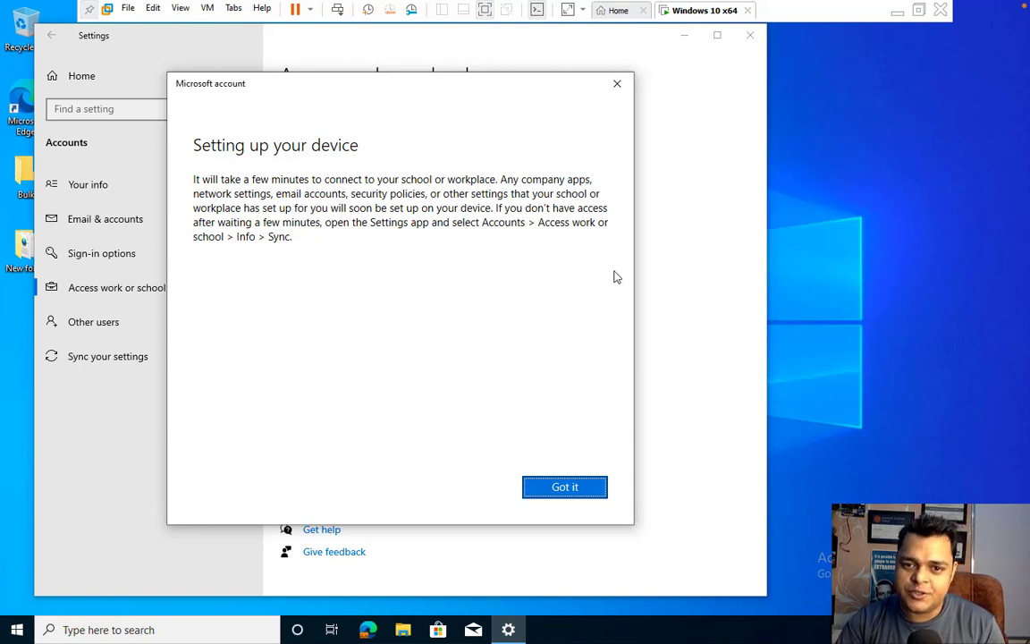
Acknowledge device setup, then run hostname in an admin Command Prompt to show DESKTOP-RT9CRUB.
click(573, 486)
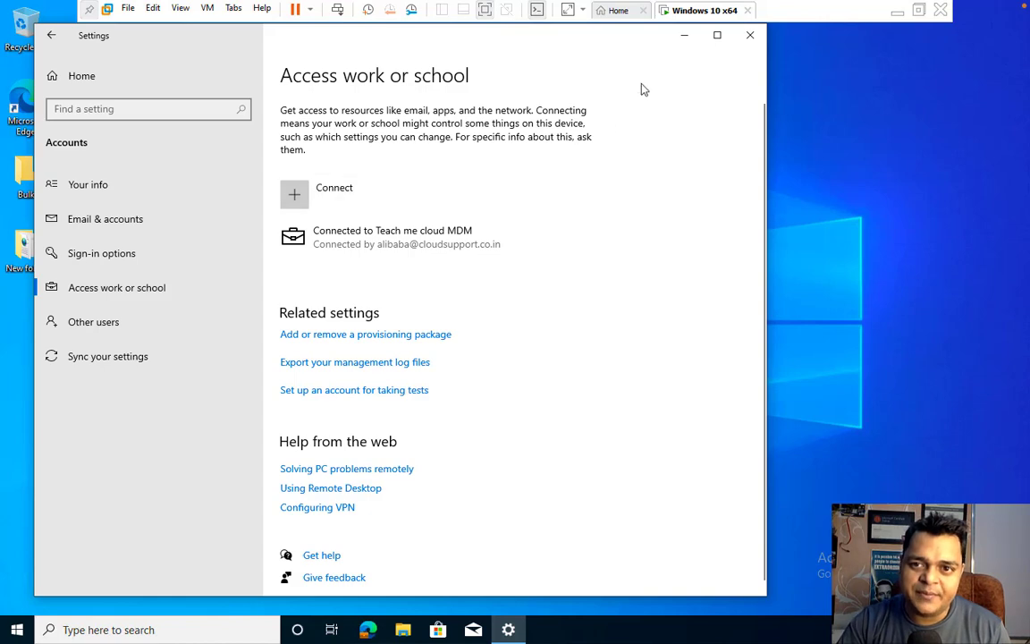
click(683, 36)
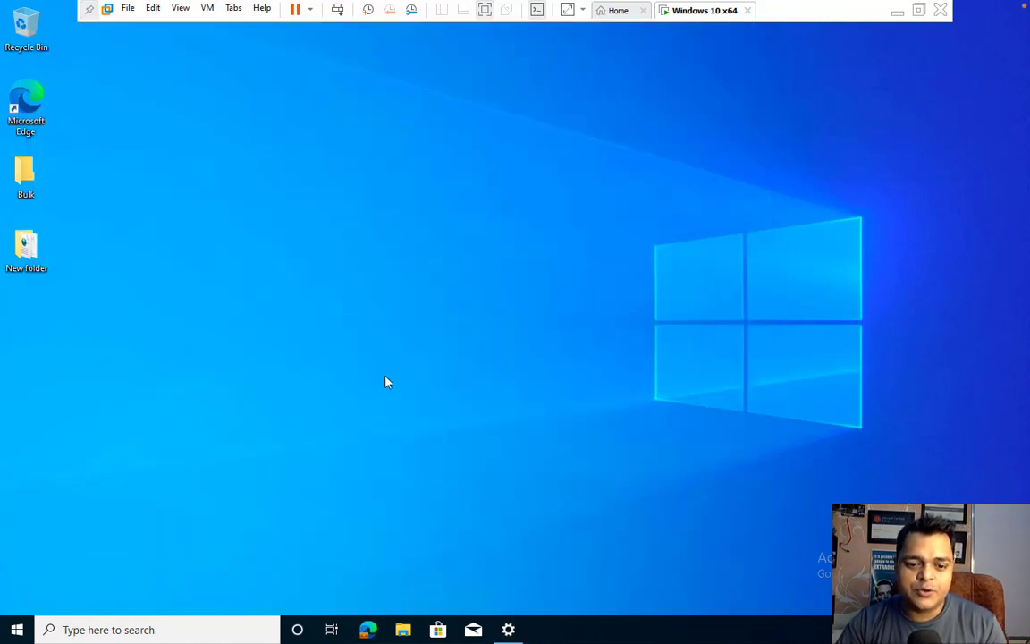
key(super+r)
text(cmd)
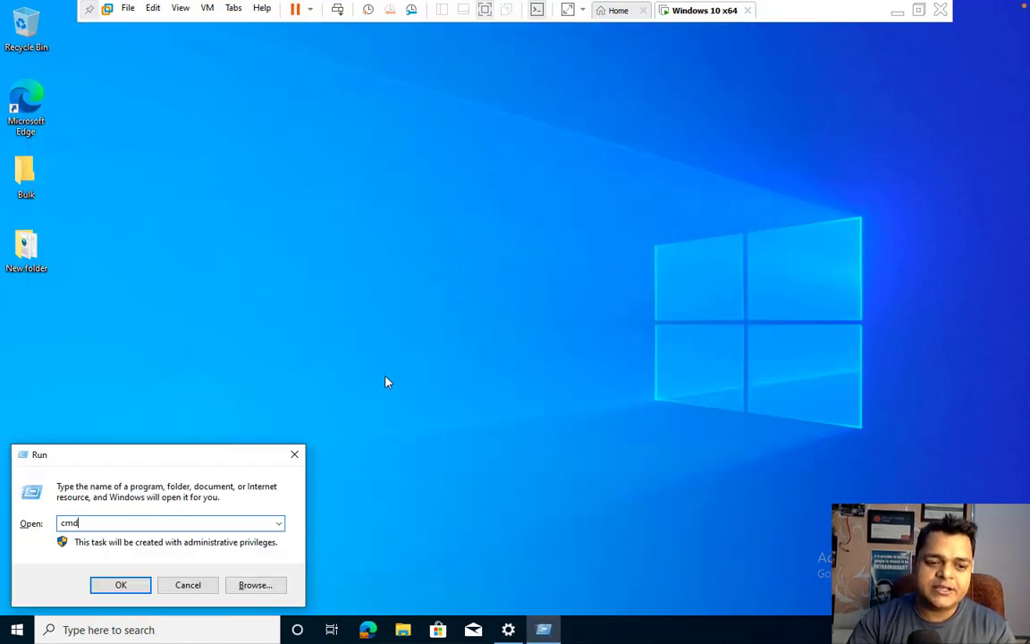
key(Return)
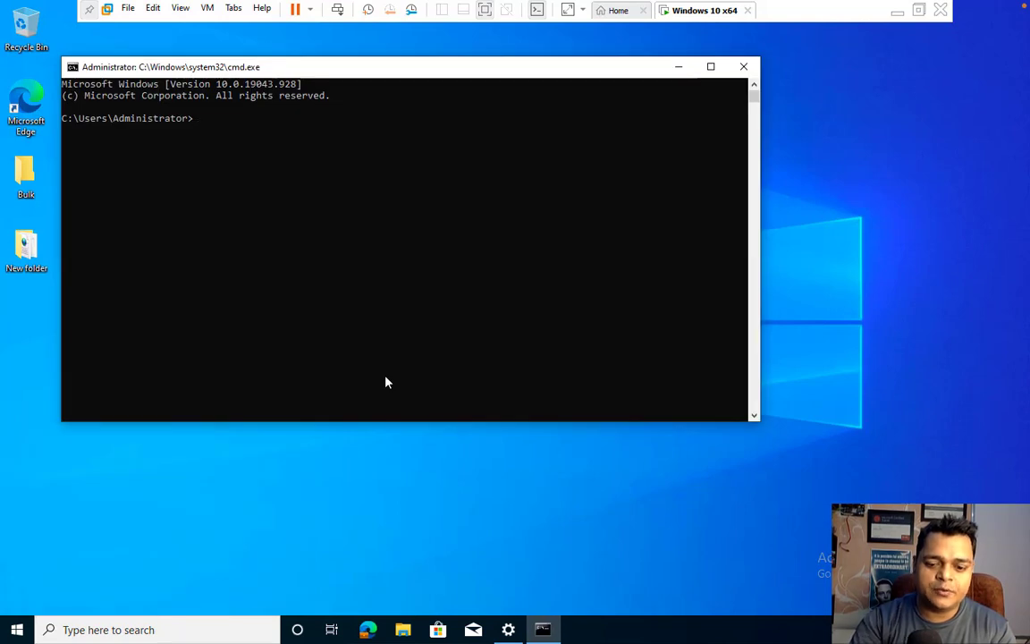
text(hostname)
key(Return)
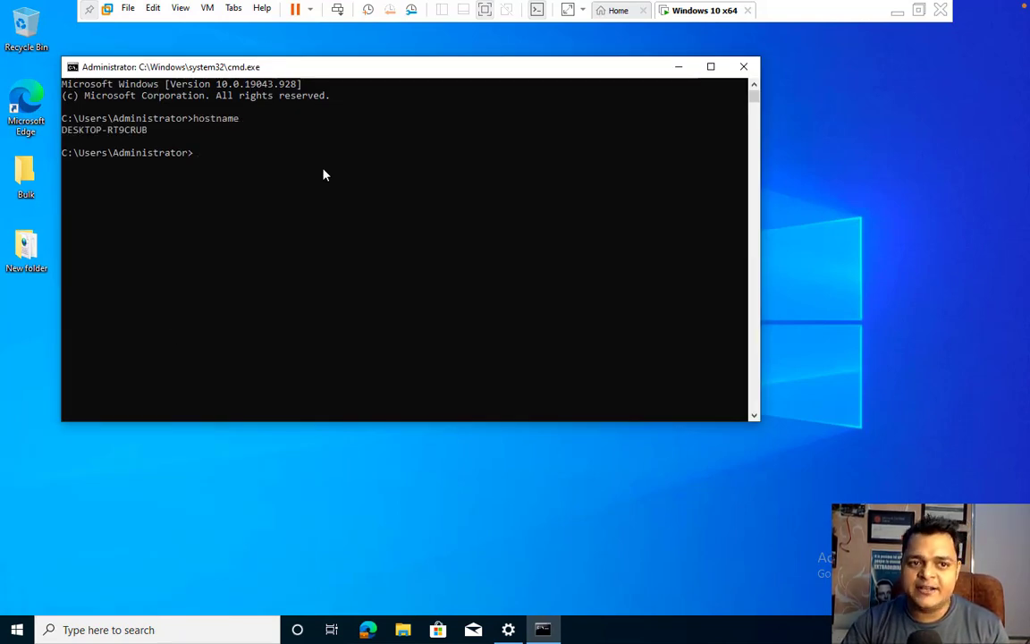
click(897, 11)
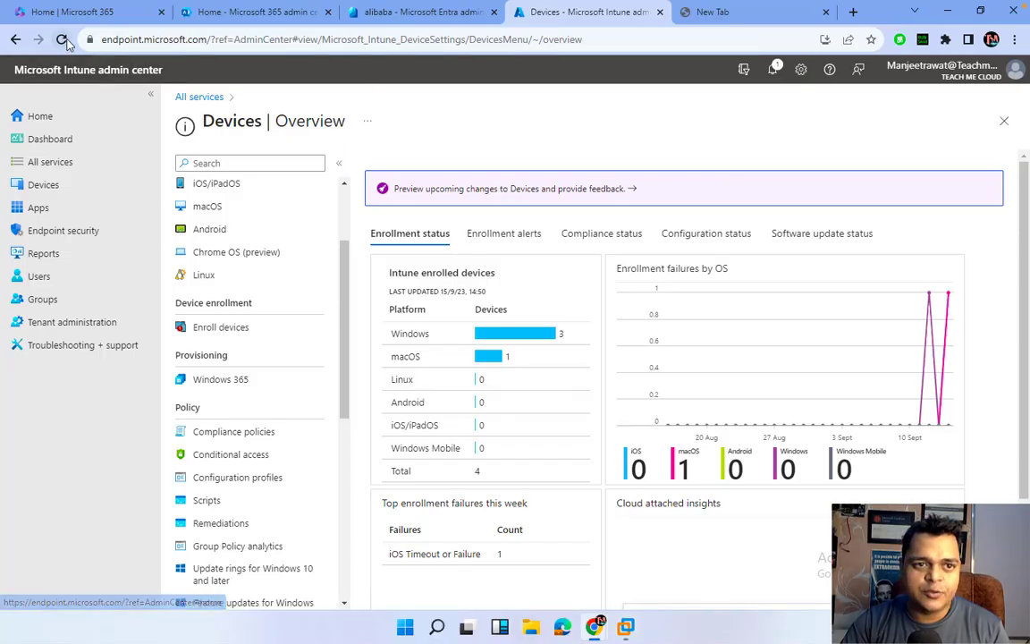
Reload Intune and open the Windows devices list, briefly checking the VM.
click(61, 40)
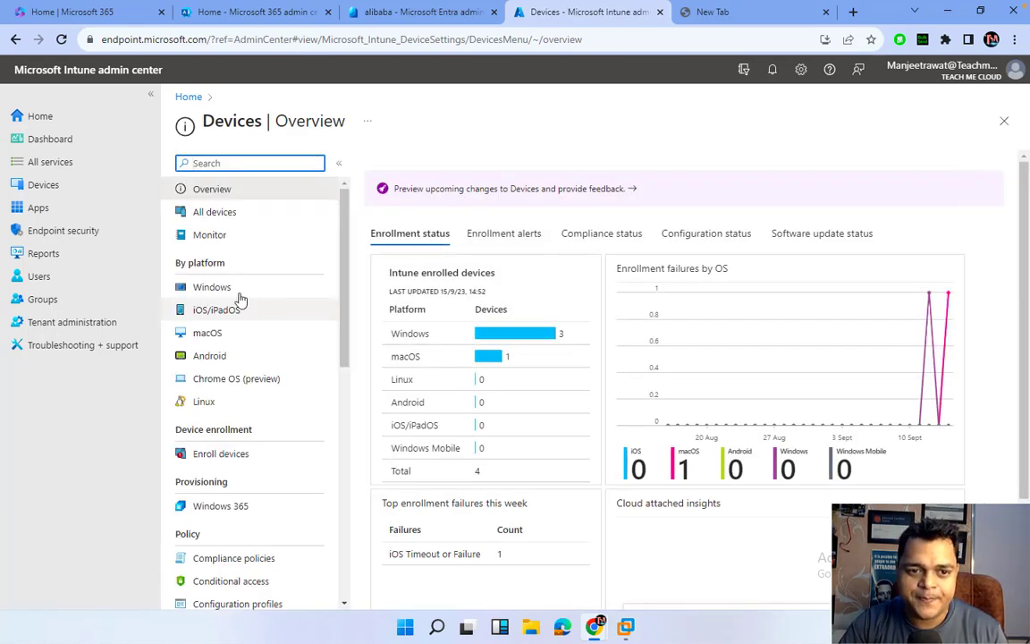
click(212, 289)
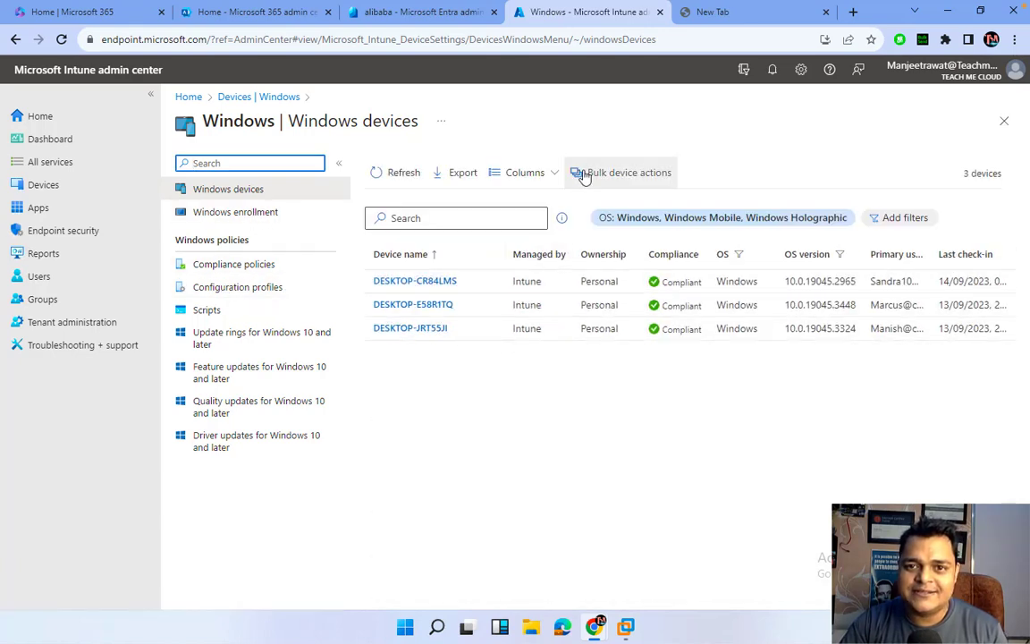
click(626, 626)
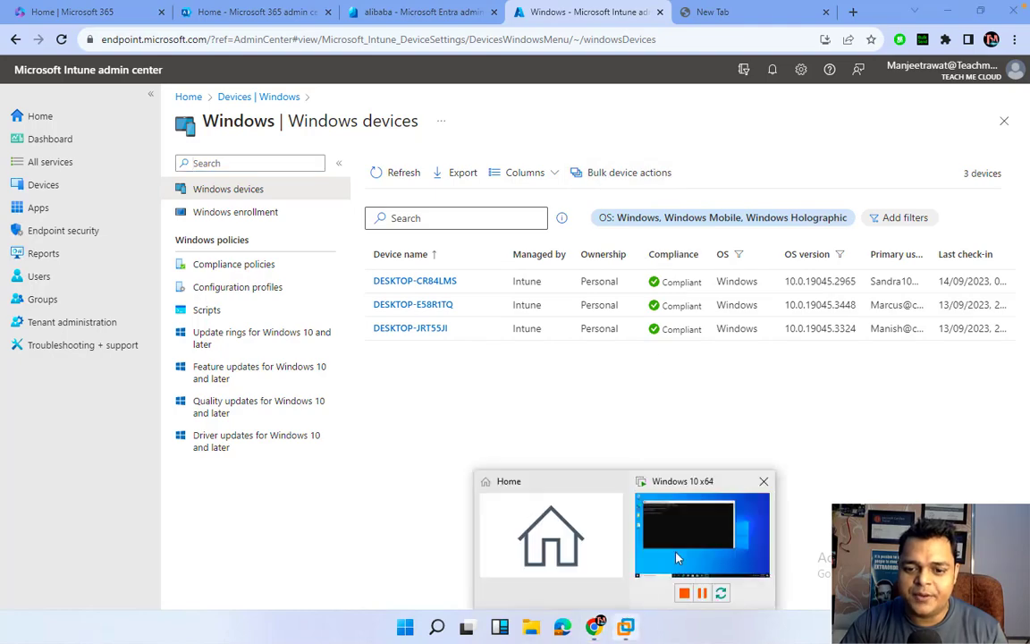
click(688, 536)
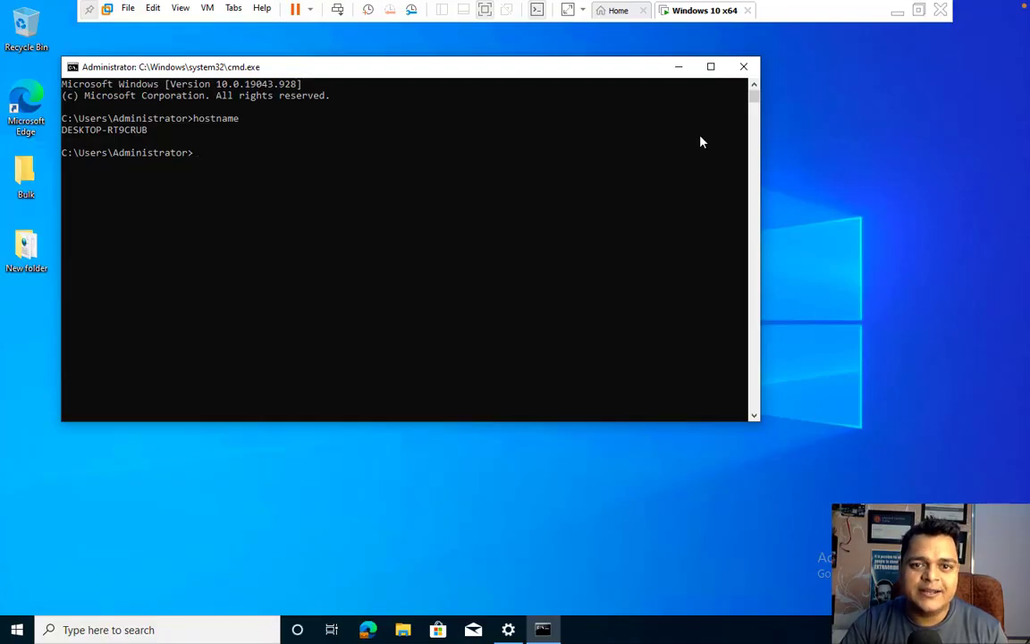
click(897, 11)
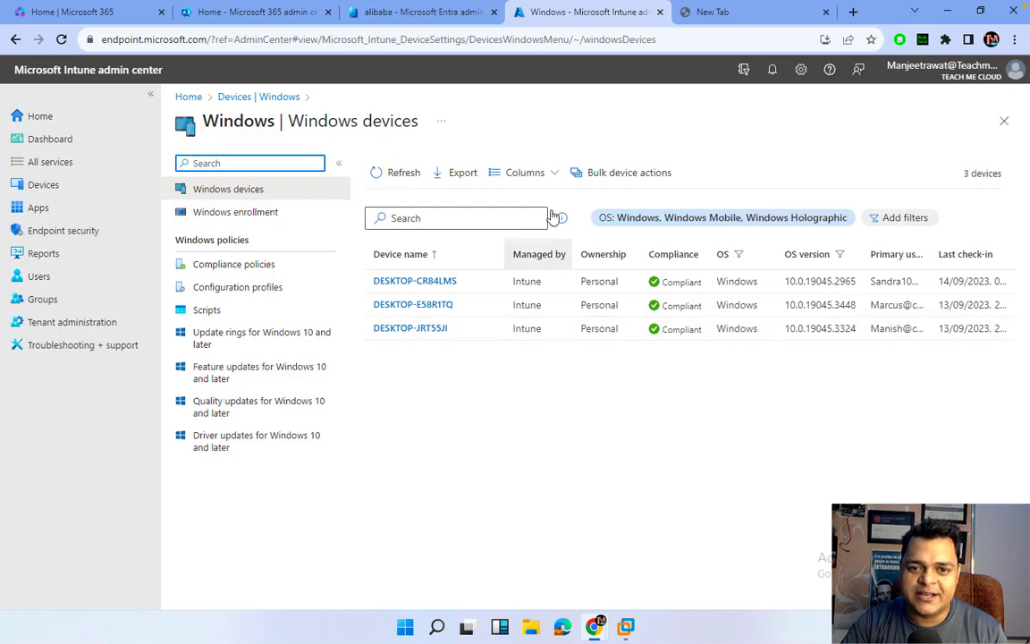
Refresh the Windows devices list repeatedly, which still shows three compliant devices.
click(390, 175)
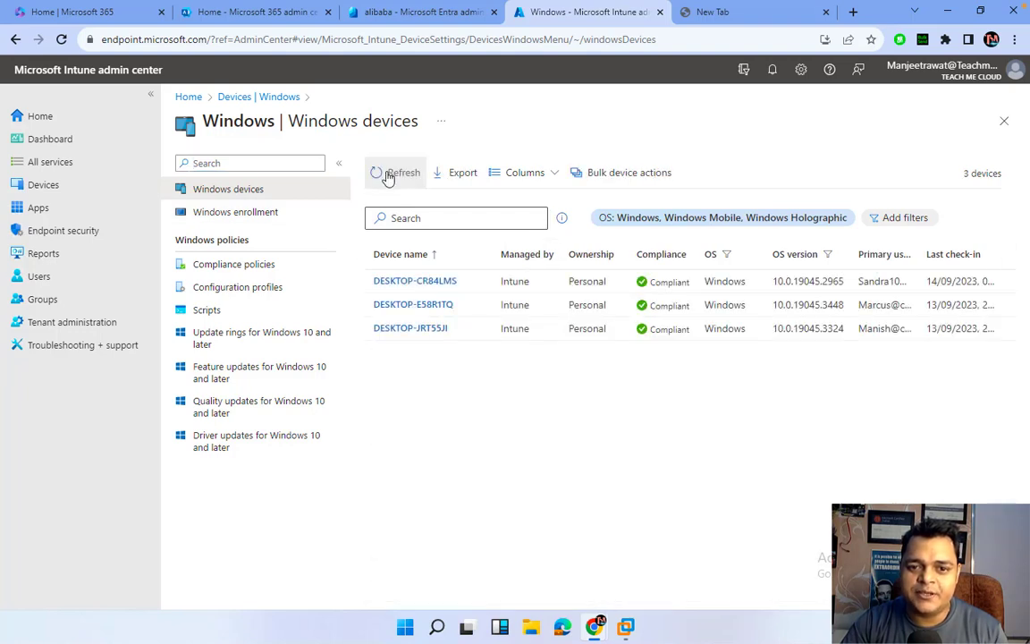
click(390, 175)
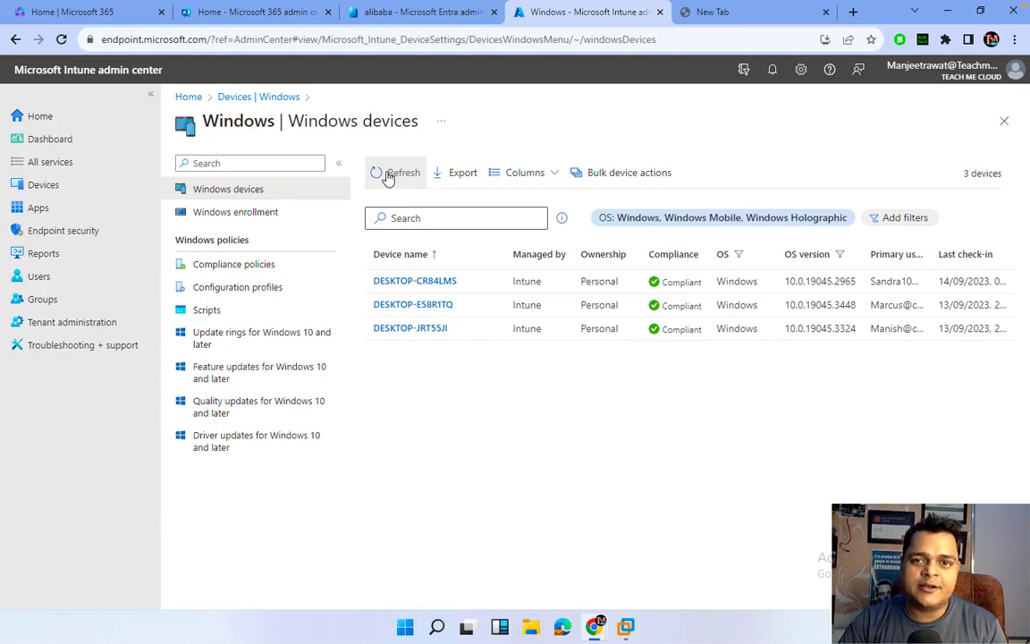
click(388, 176)
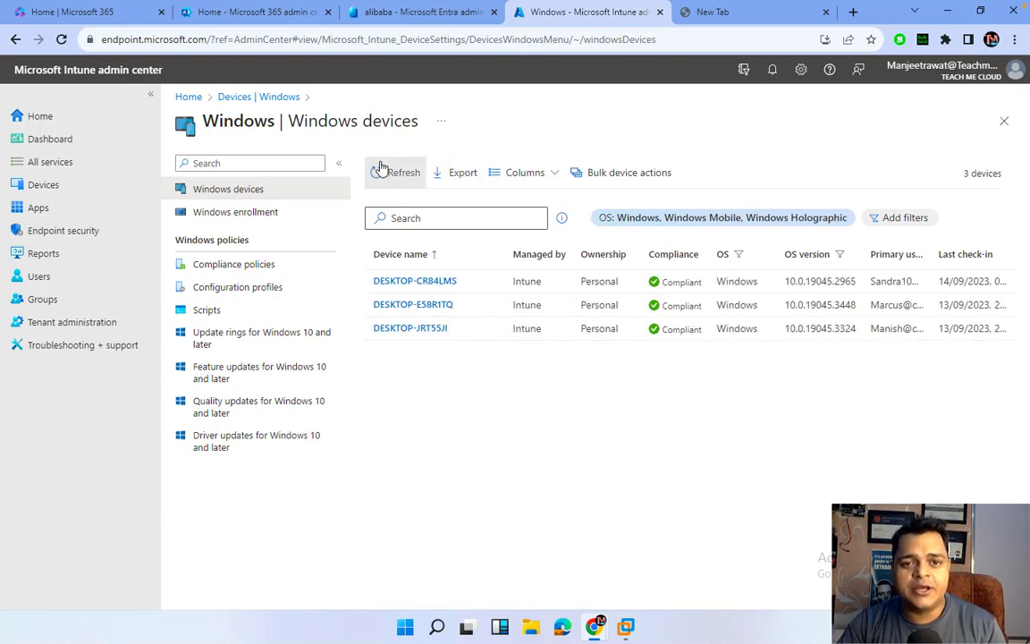
click(382, 170)
click(382, 170)
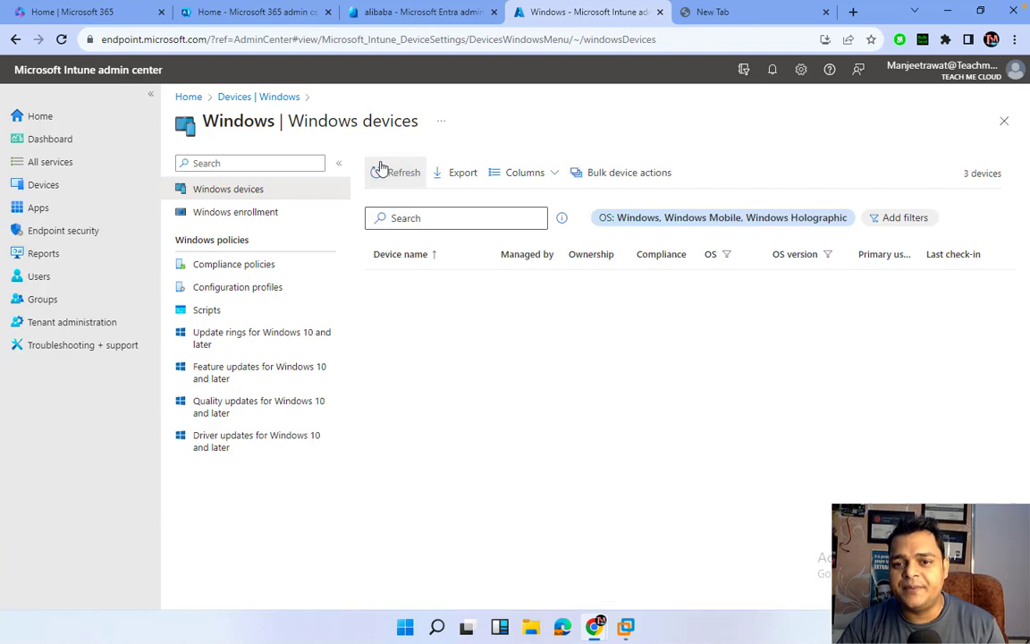
click(381, 170)
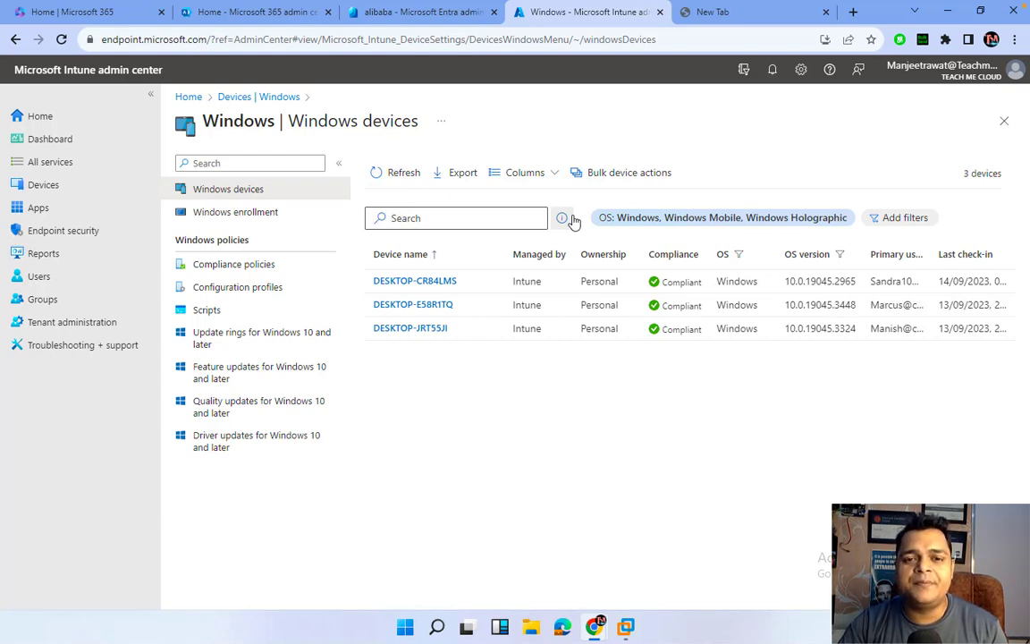
click(400, 178)
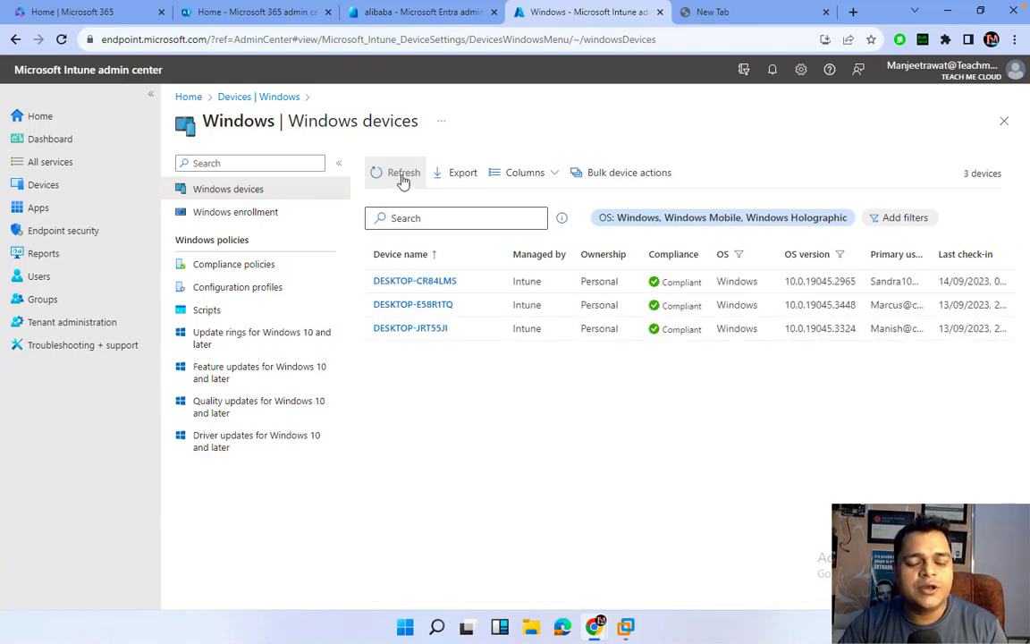
Refresh the Windows devices list once more and pause the Camtasia recording before returning to Intune.
click(403, 181)
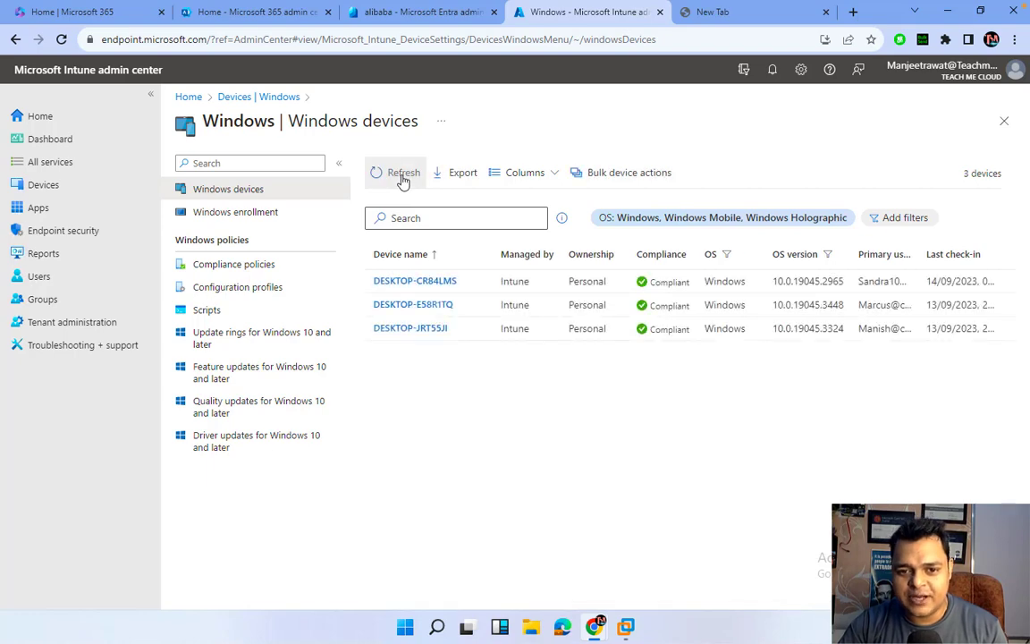
key(ctrl+Left)
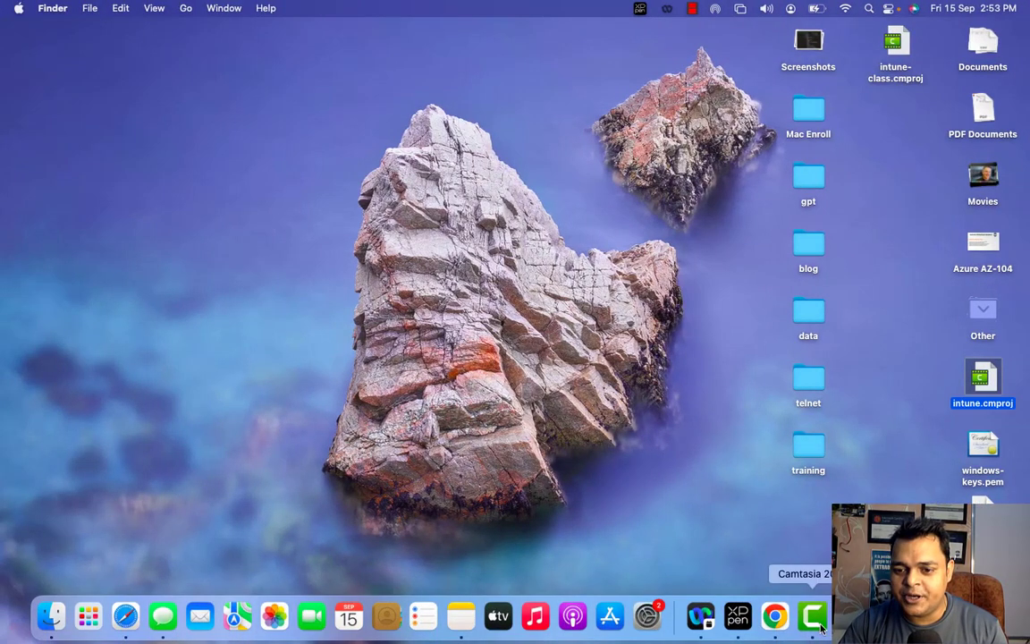
right_click(821, 629)
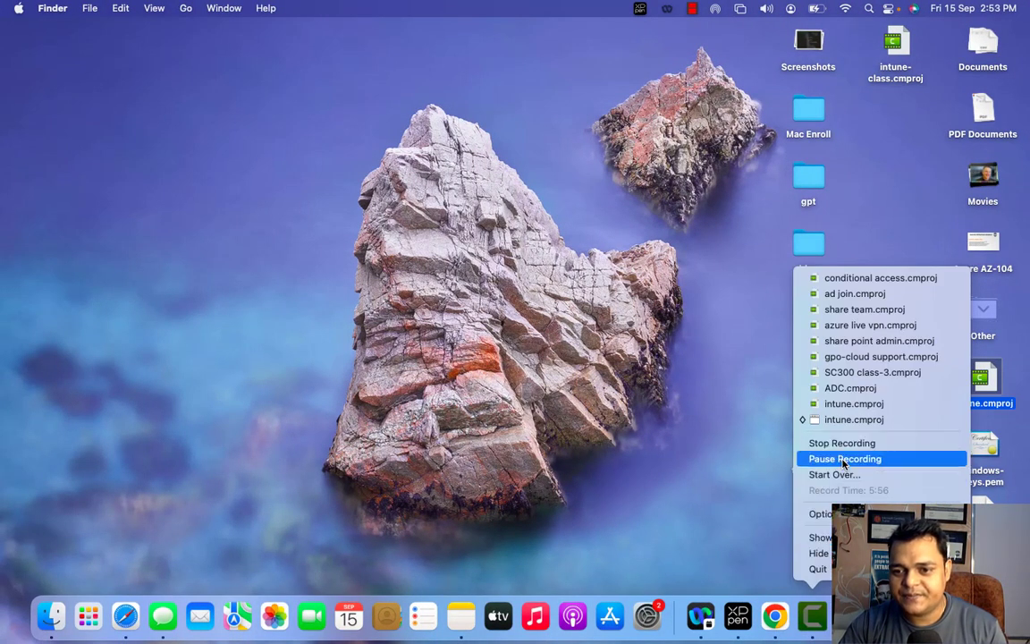
click(832, 457)
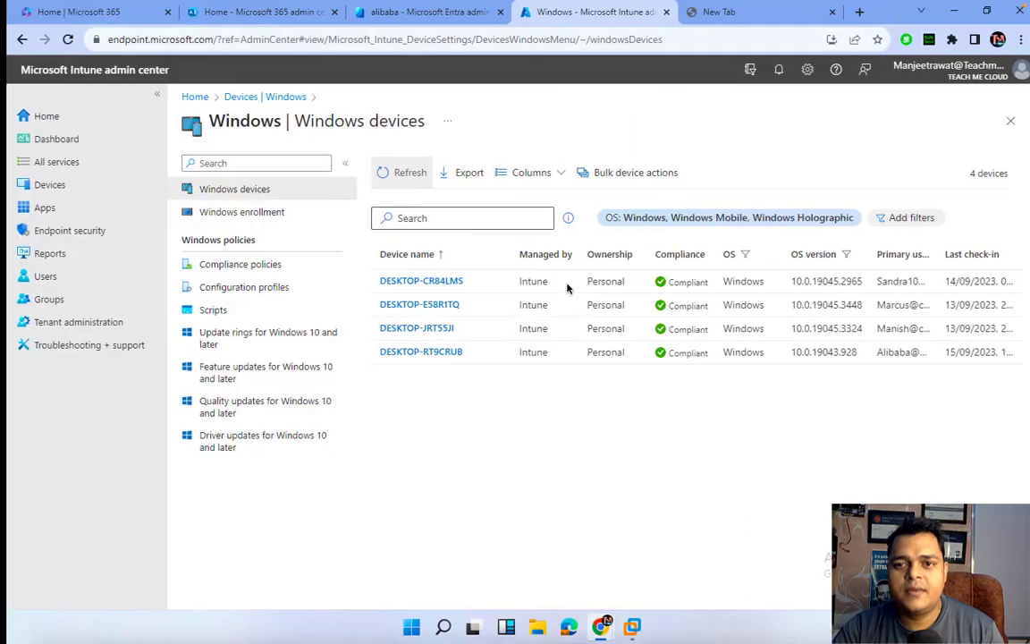
key(ctrl+Left)
key(ctrl+Right)
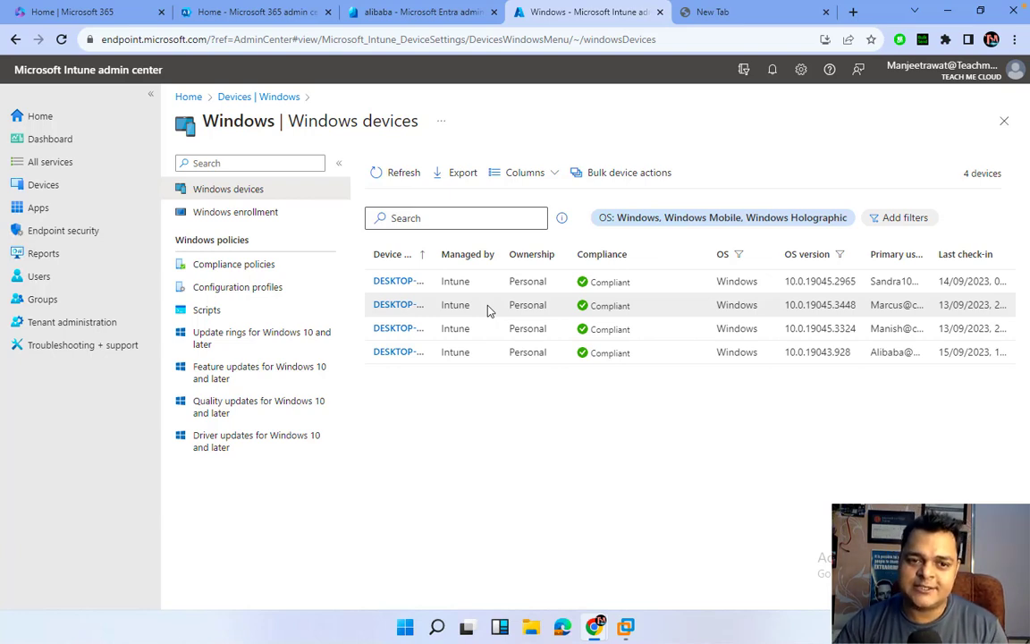
Create a new Windows 10 and later compliance policy from Devices > Compliance policies.
click(270, 99)
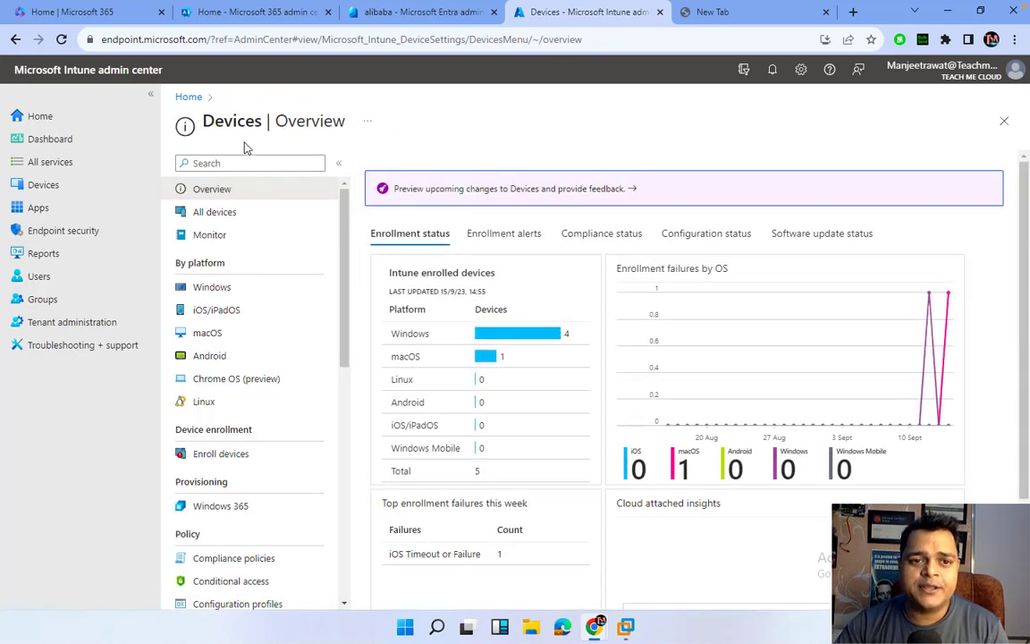
scroll(240, 380, down, 1)
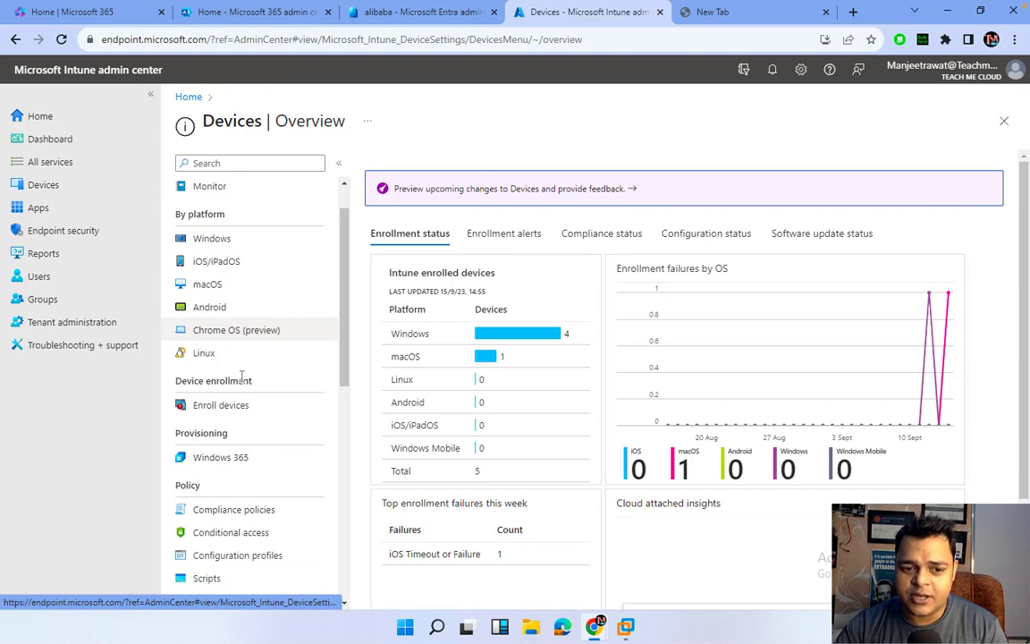
scroll(241, 375, down, 1)
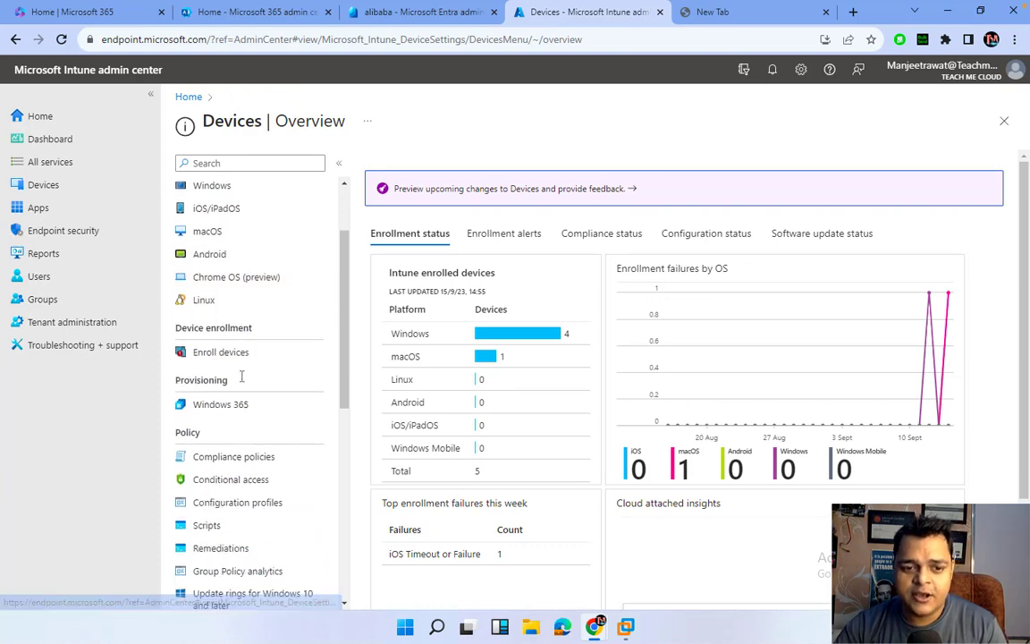
click(237, 457)
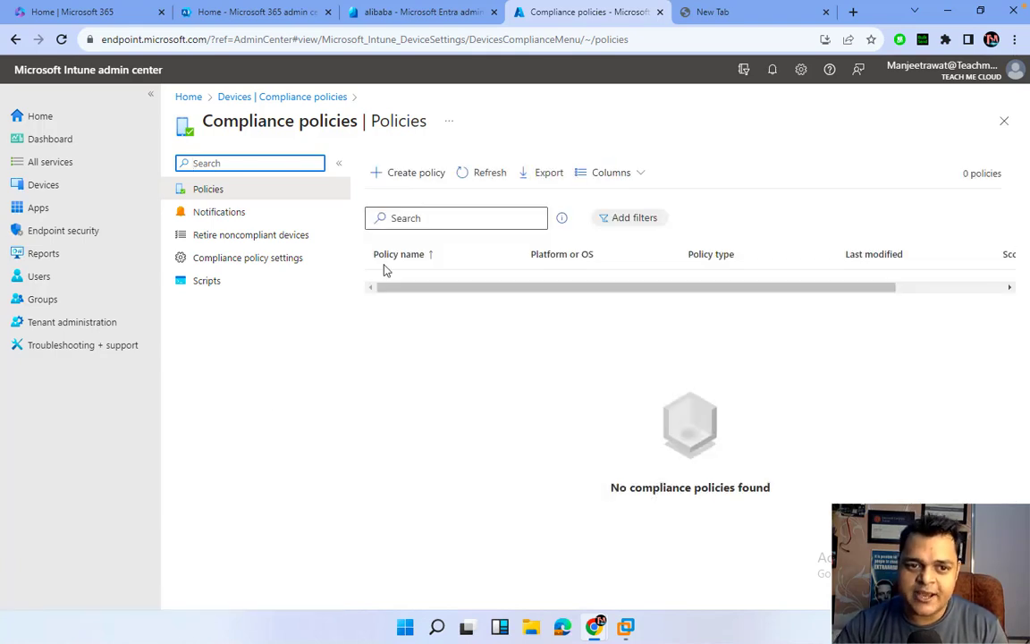
click(395, 173)
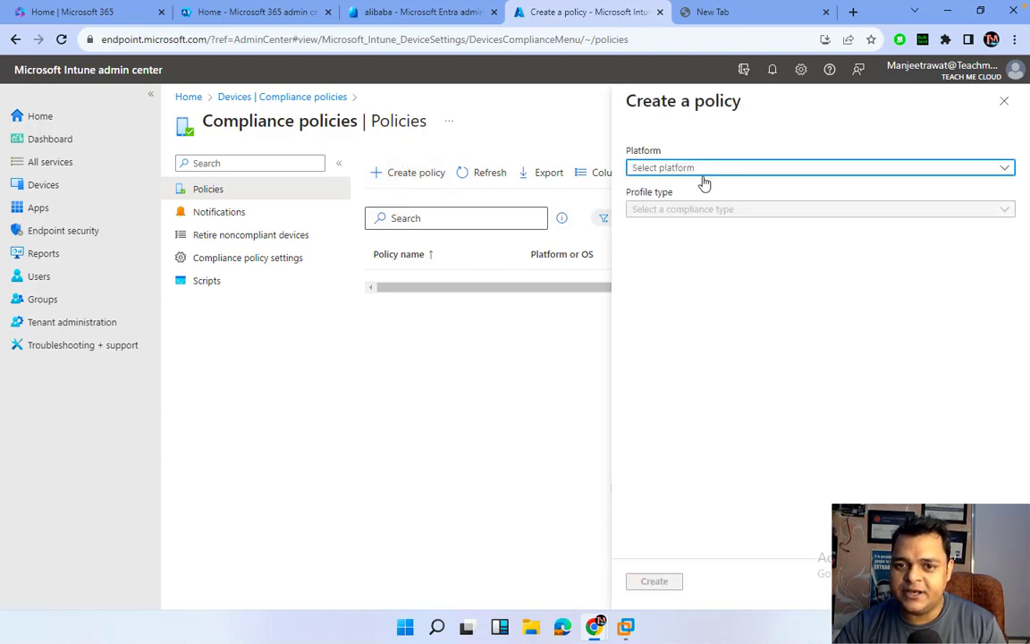
click(702, 170)
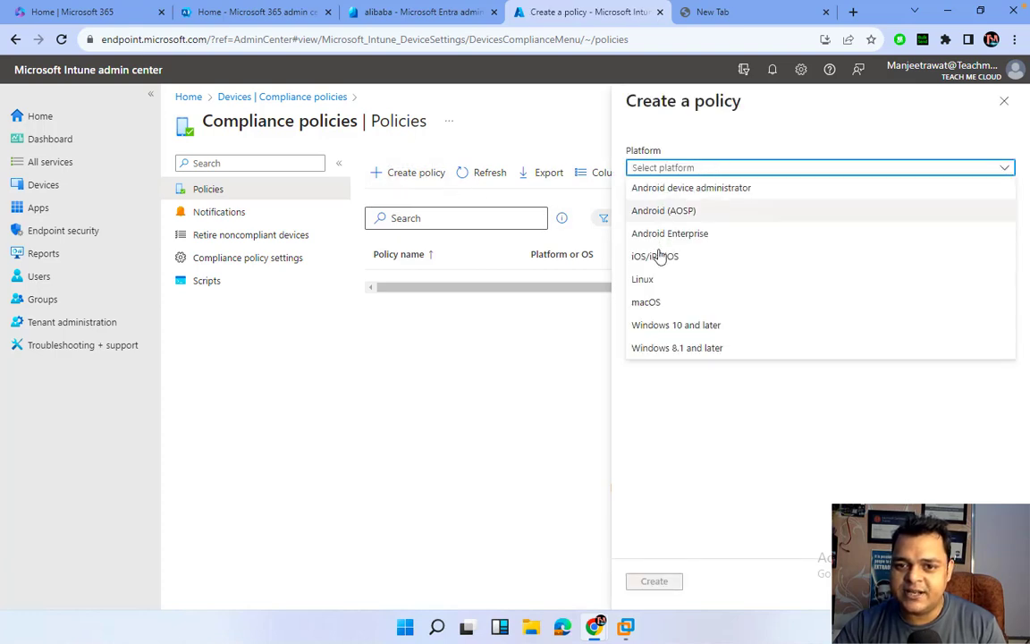
click(667, 329)
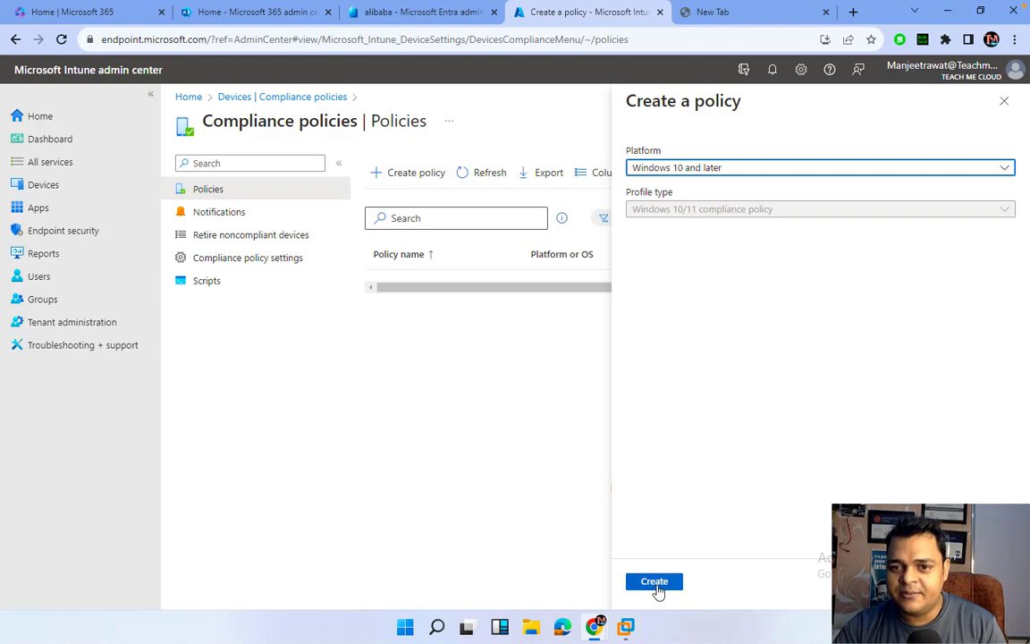
click(656, 583)
click(414, 209)
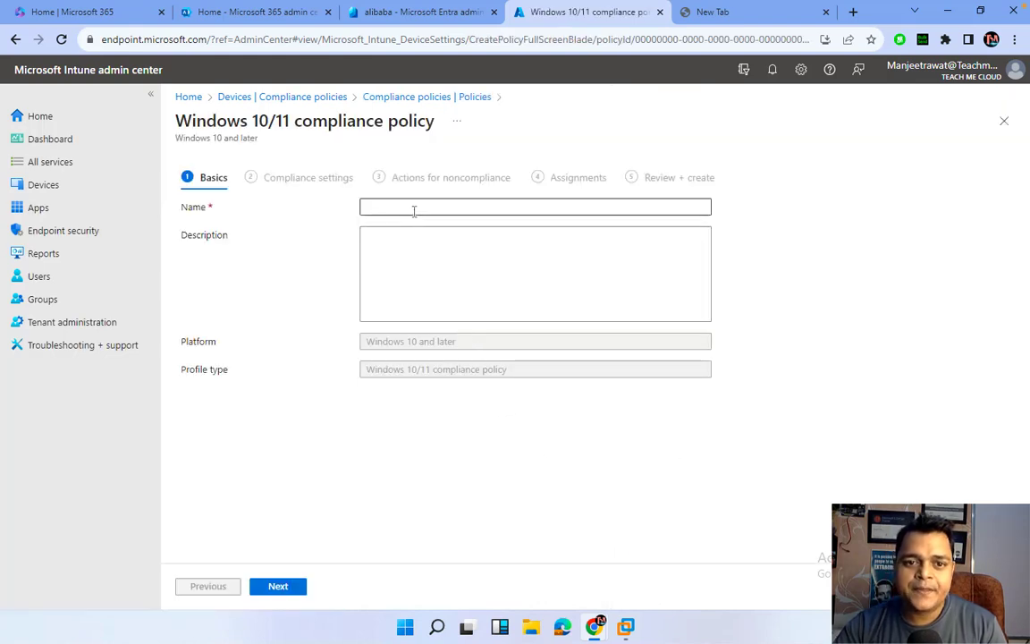
Name the policy 'testing-policy' and continue to Compliance settings.
text(te)
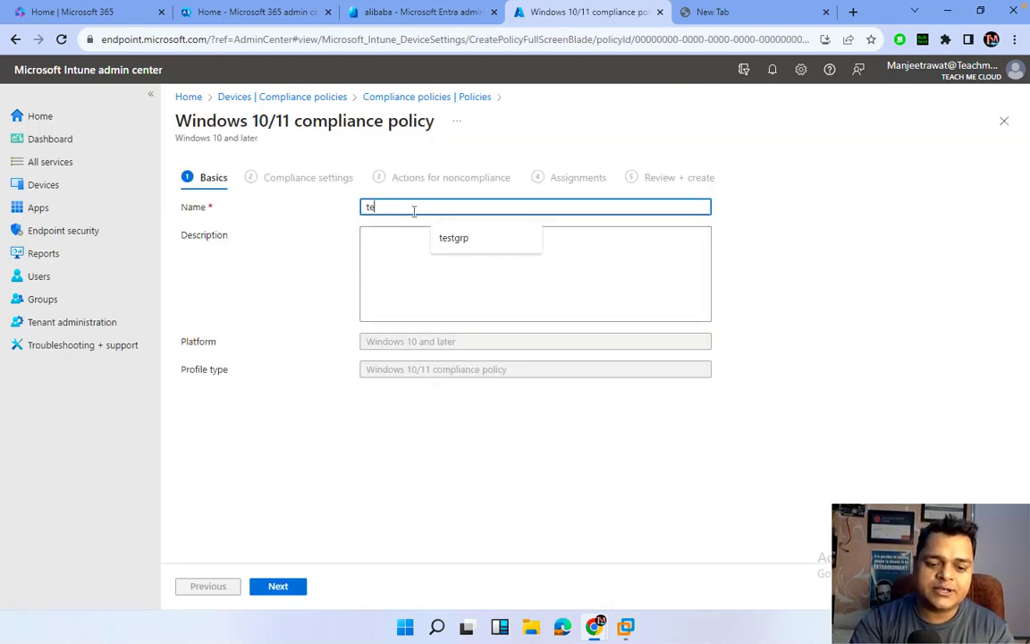
text(sting-policy)
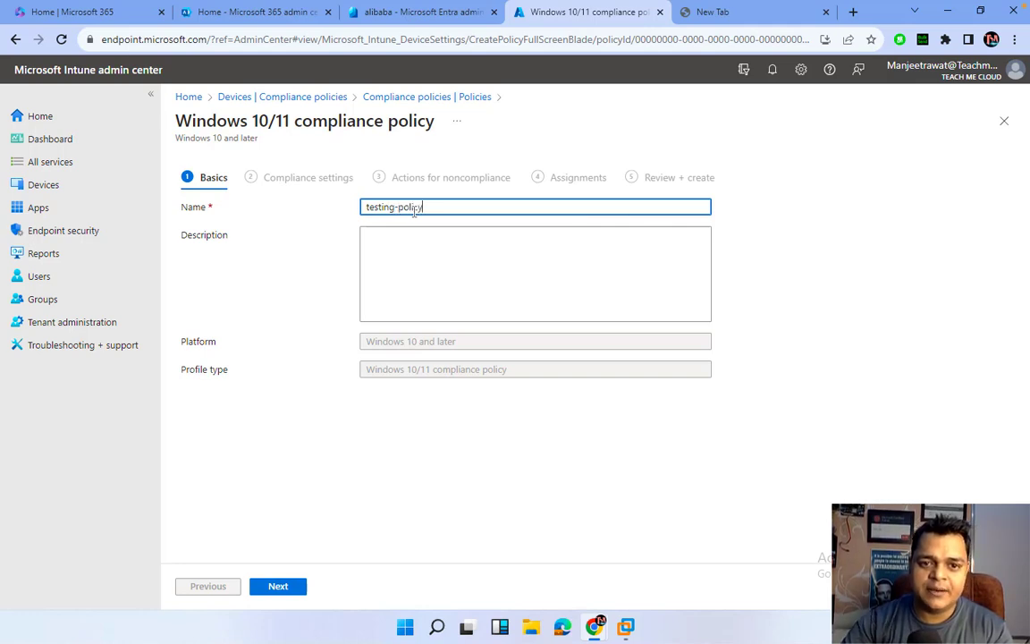
click(278, 588)
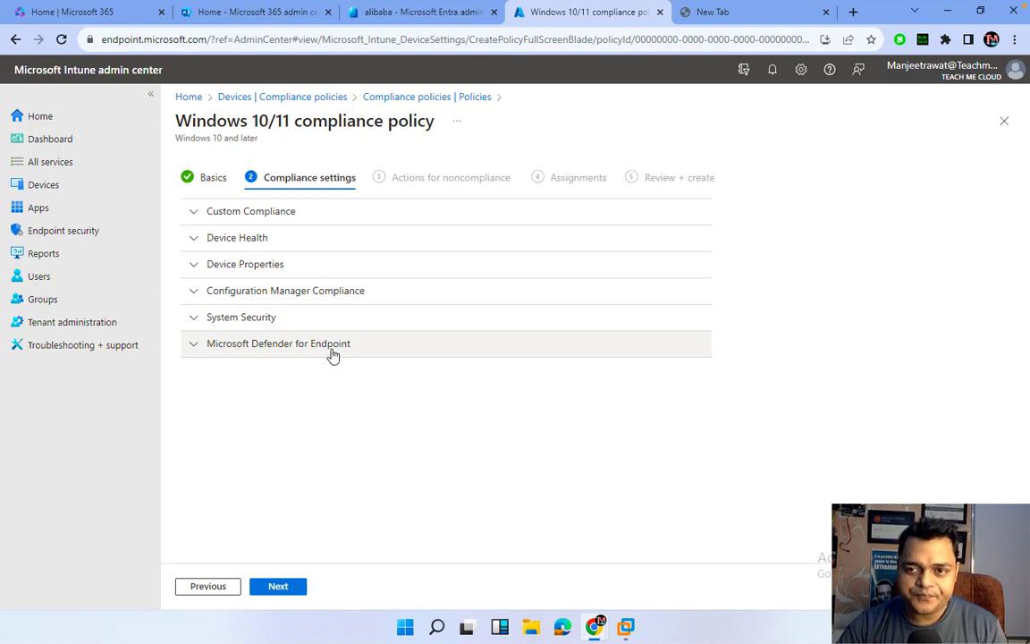
Under System Security, require a password and set the password type to Alphanumeric.
click(229, 324)
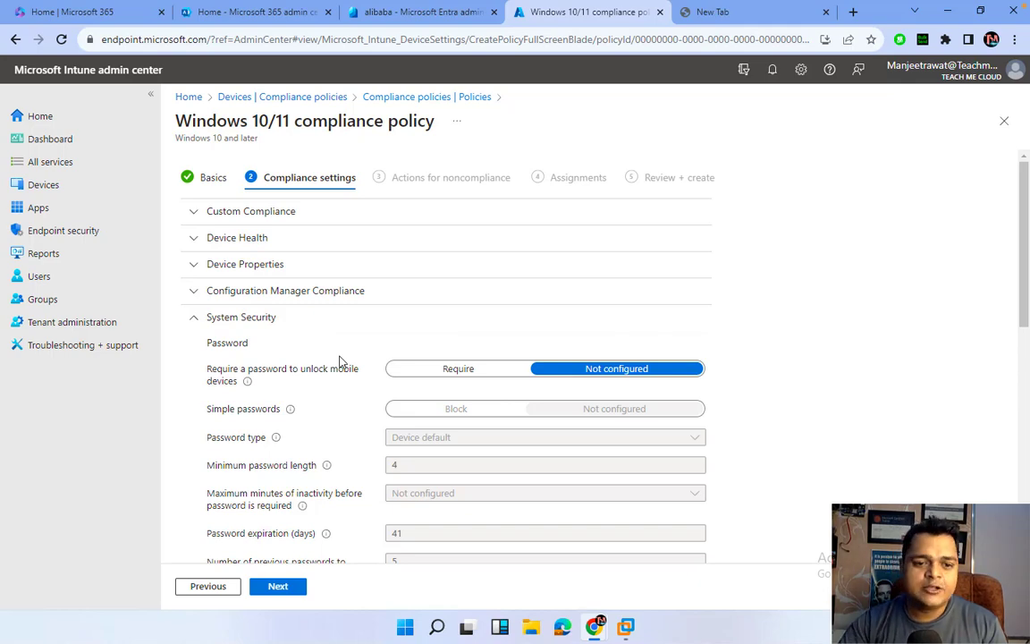
scroll(339, 361, down, 2)
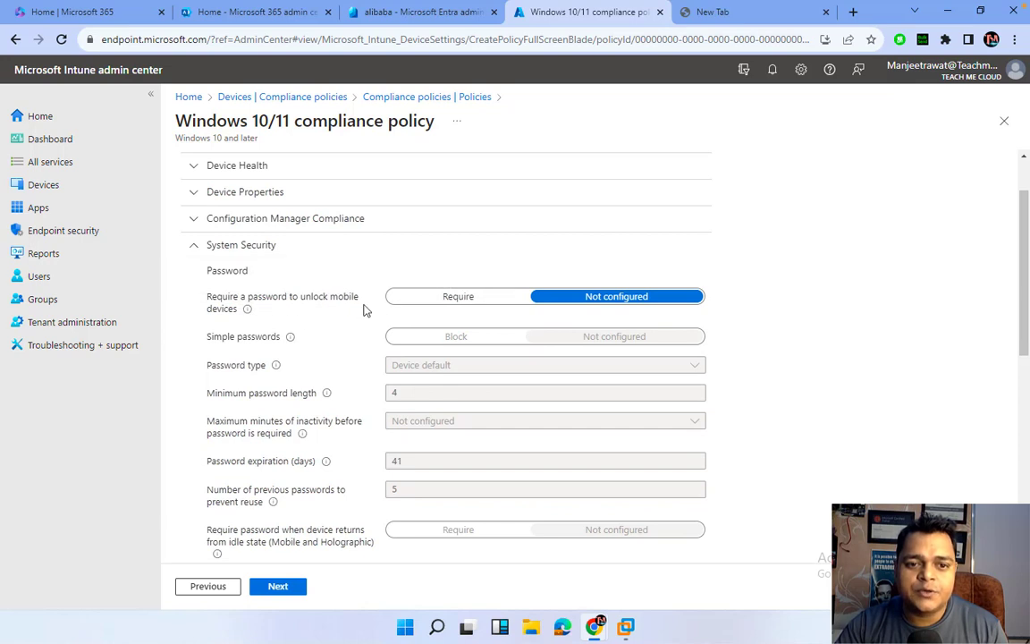
click(457, 301)
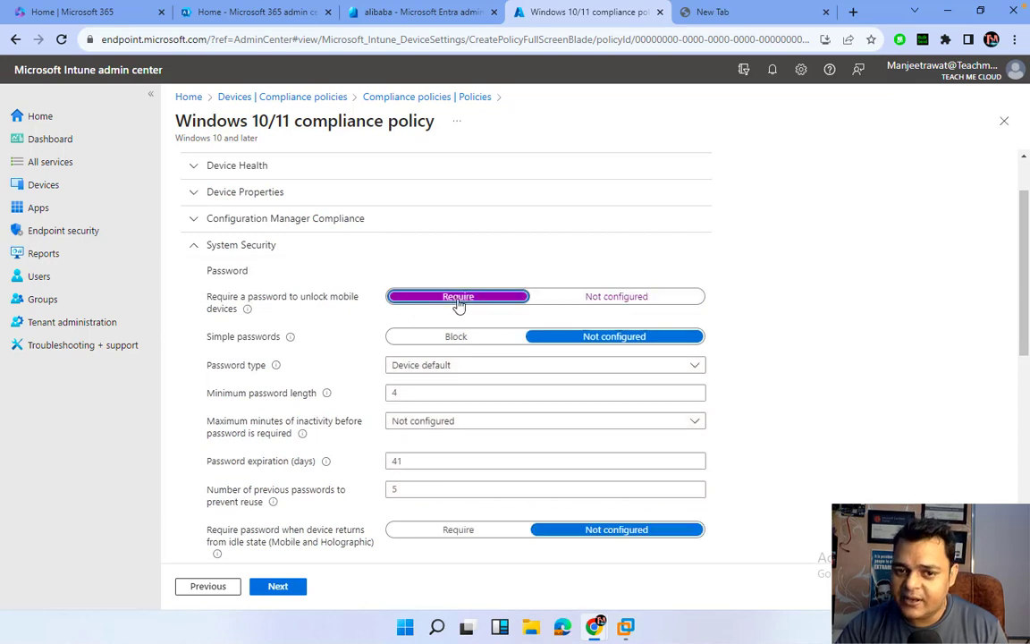
click(554, 306)
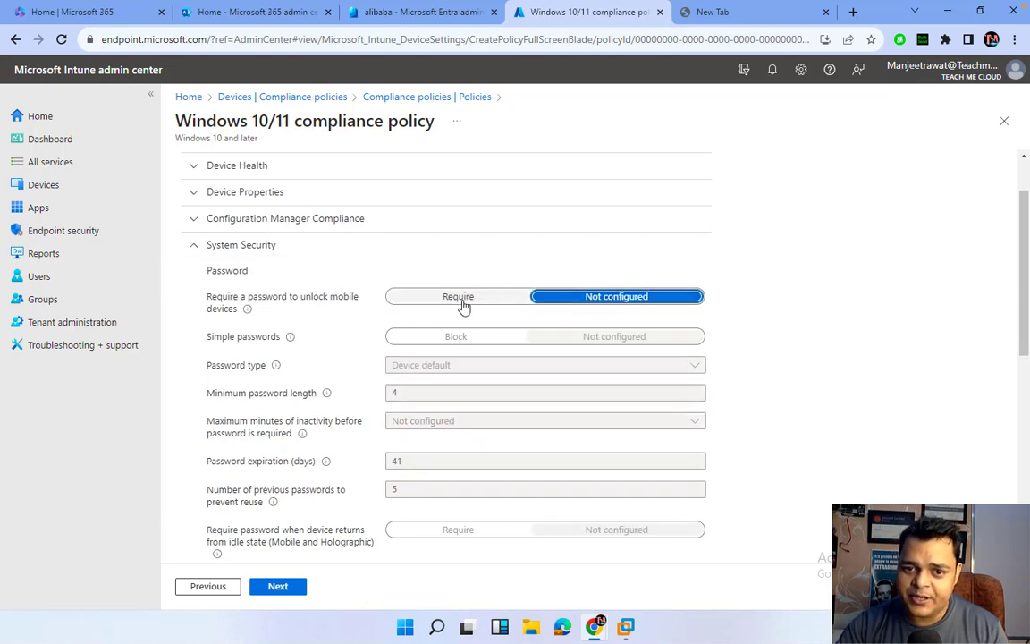
click(460, 306)
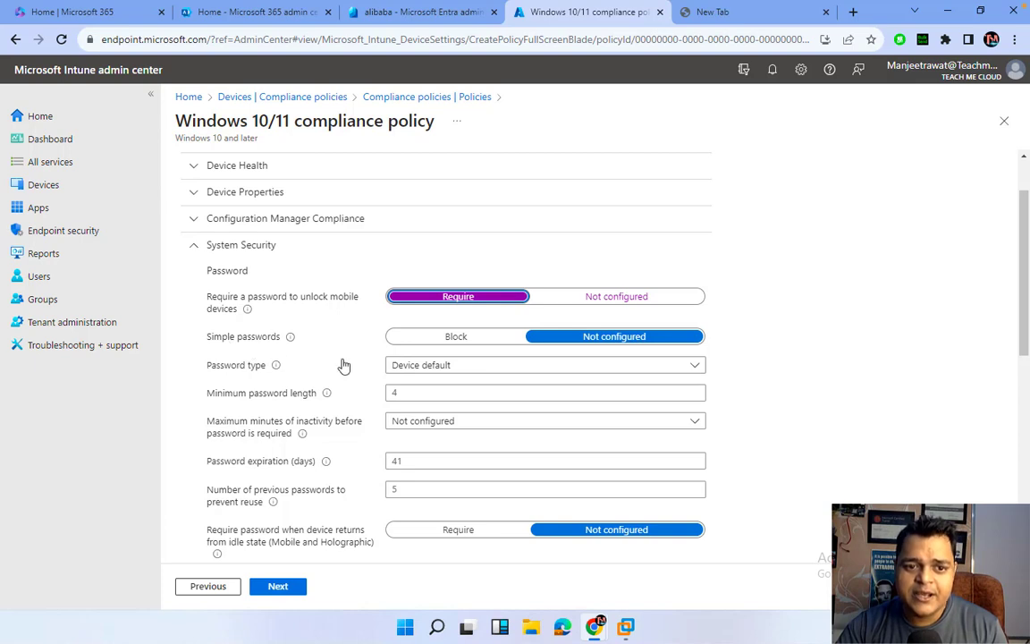
click(469, 315)
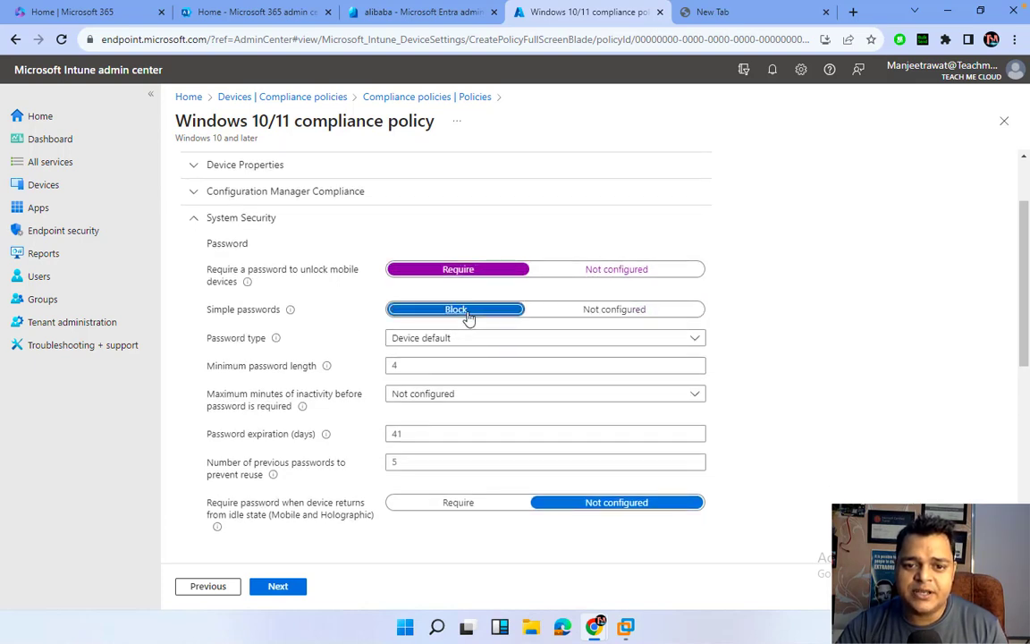
click(570, 309)
click(467, 337)
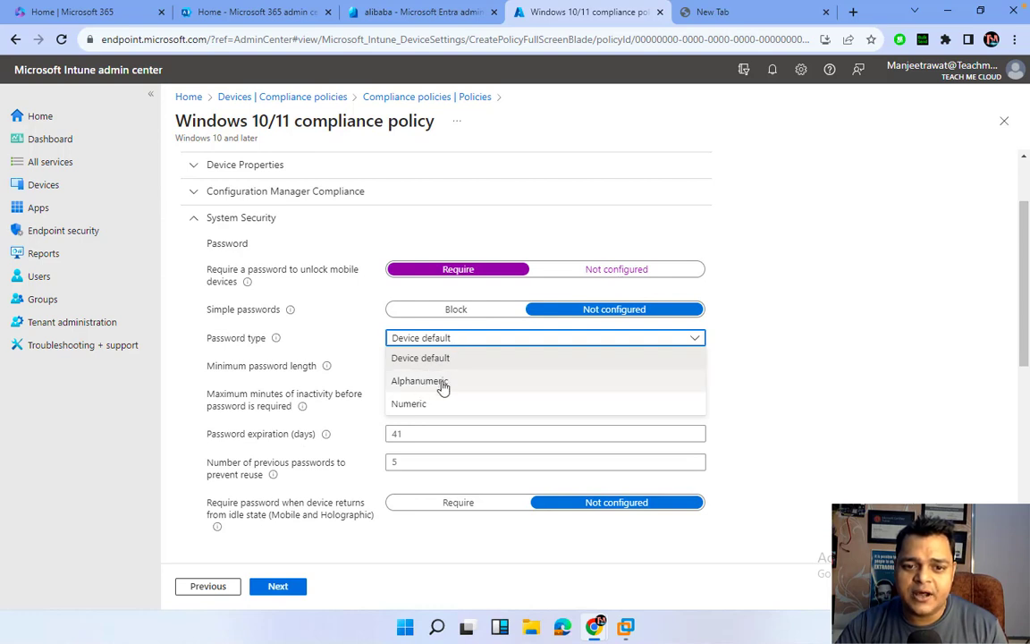
click(438, 385)
Set minimum password length 14, expiration 90 days, and block reuse of the last 3 passwords.
click(409, 397)
key(BackSpace)
text(1)
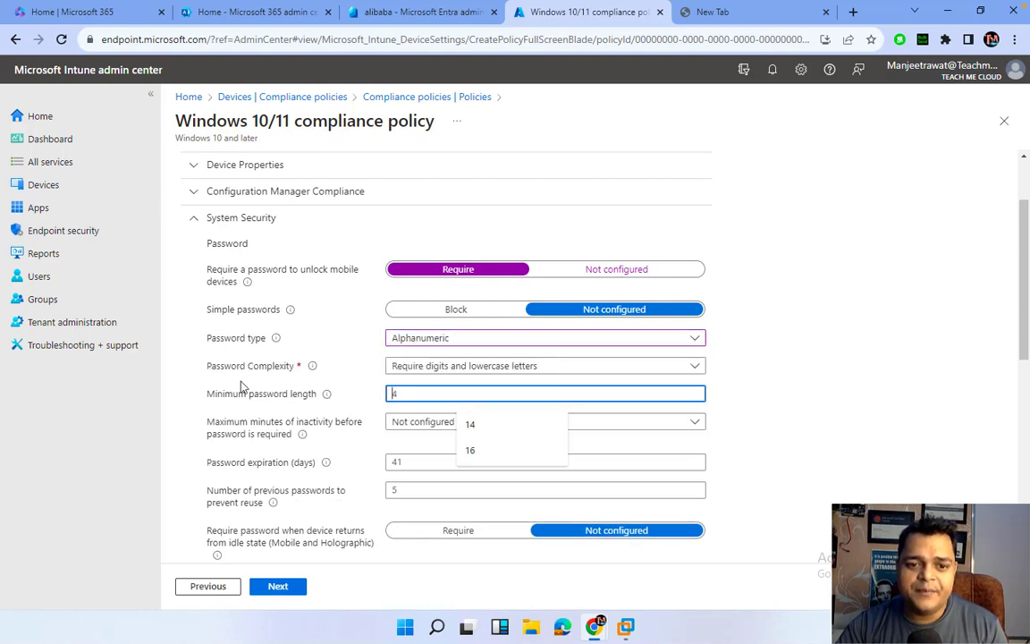
click(471, 424)
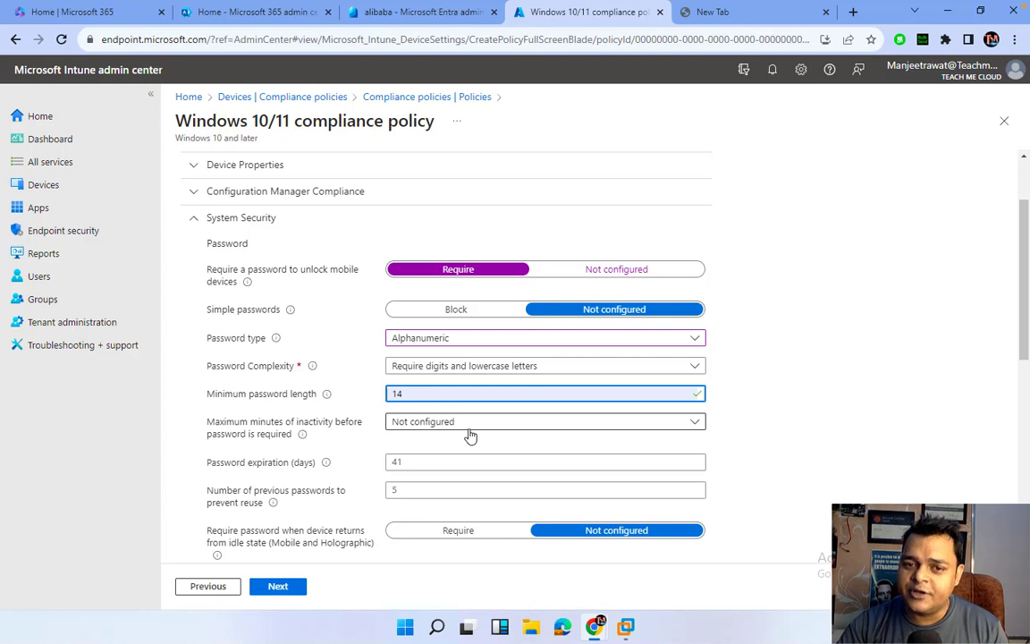
scroll(470, 436, down, 1)
click(421, 395)
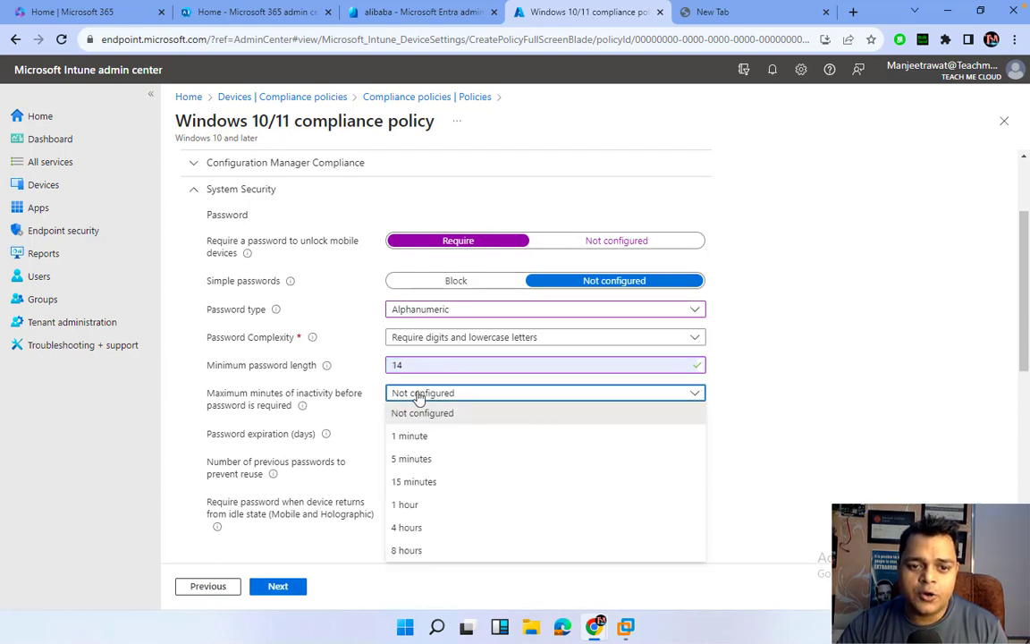
click(357, 386)
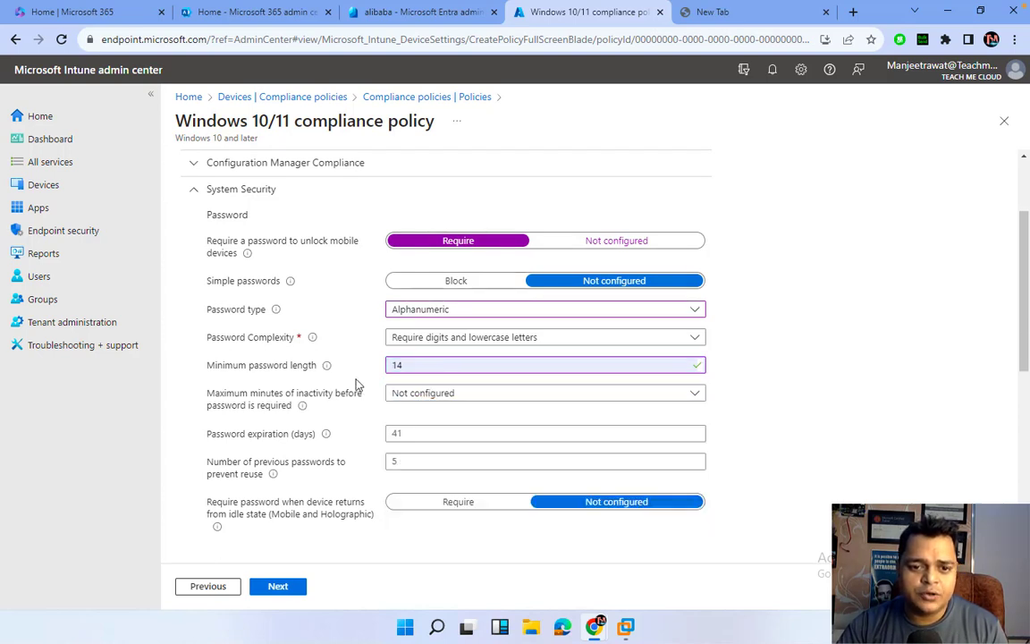
click(259, 446)
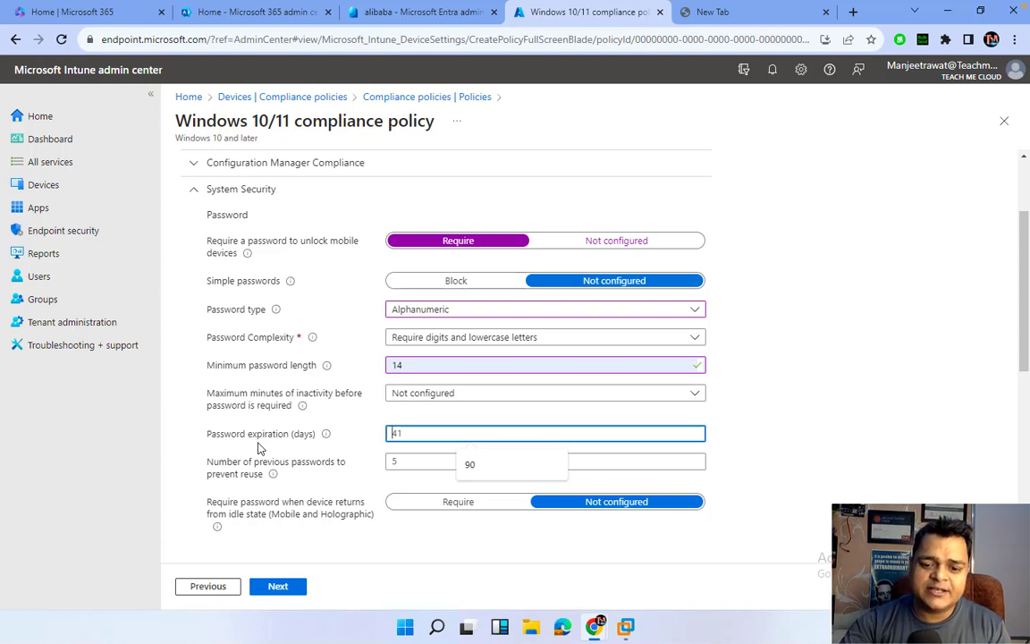
text(90)
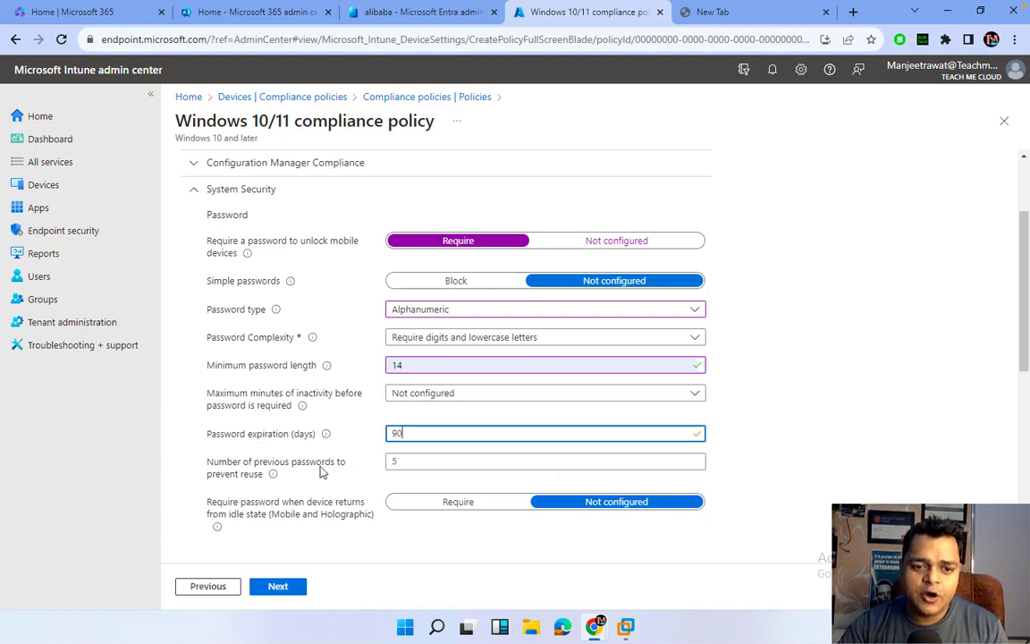
click(398, 460)
text(3)
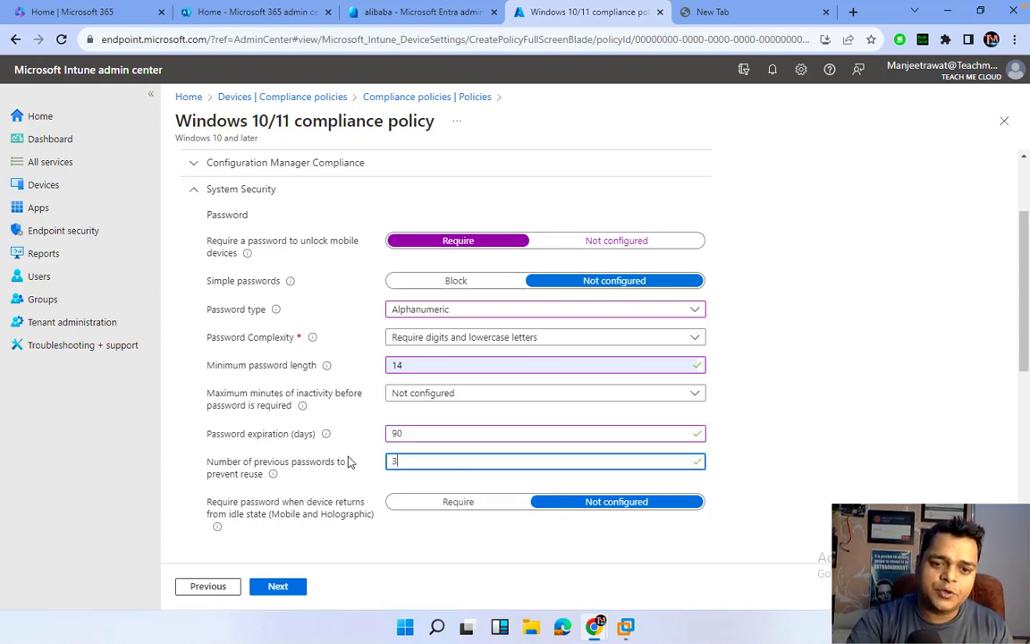
scroll(467, 511, down, 5)
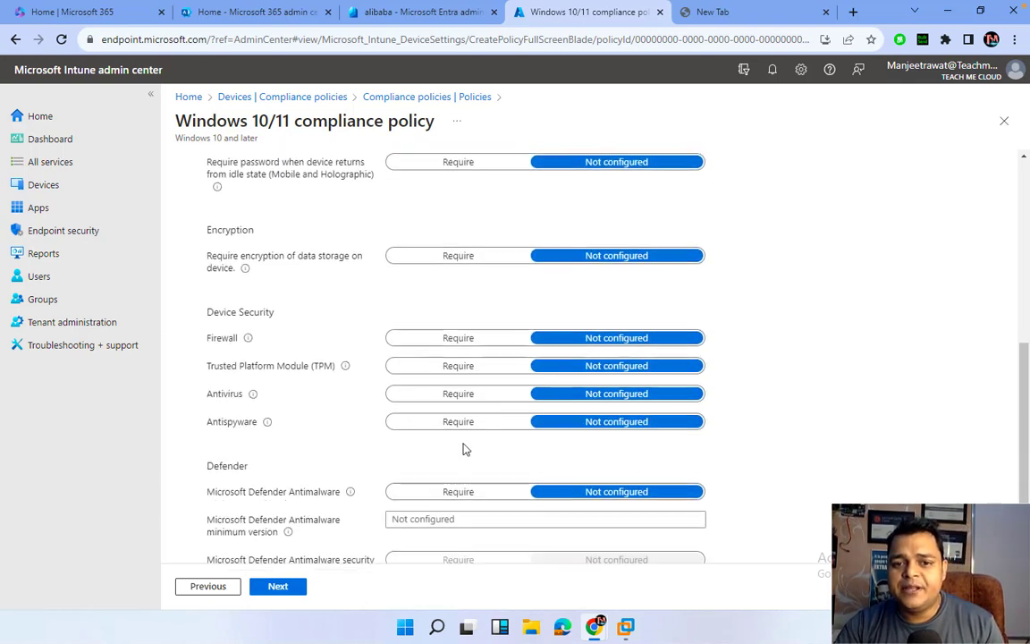
Set 'Require encryption of data storage on device' to Require under Encryption.
scroll(463, 449, up, 5)
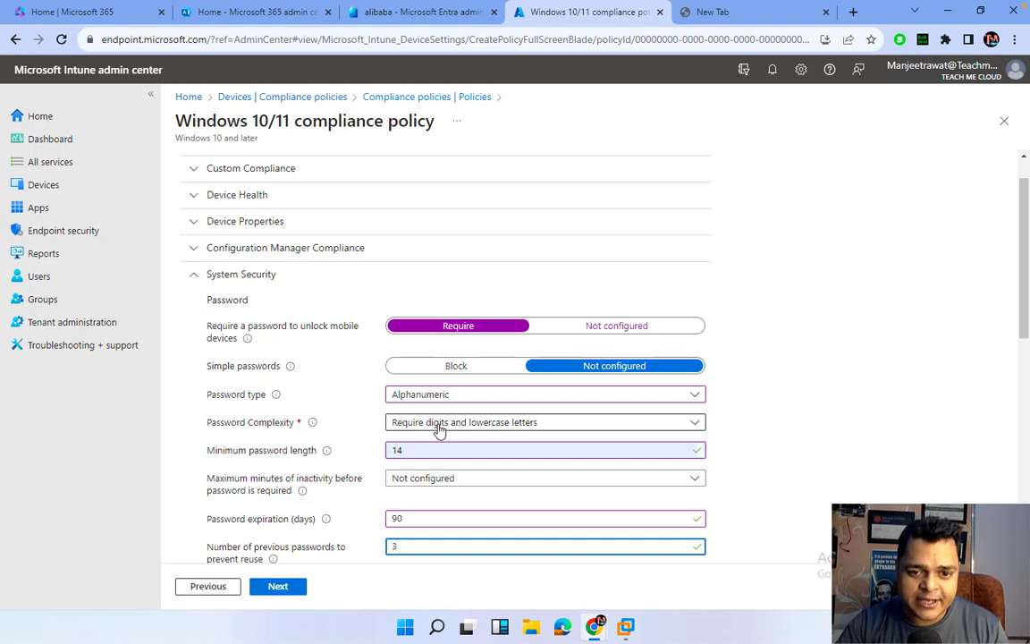
scroll(442, 431, down, 1)
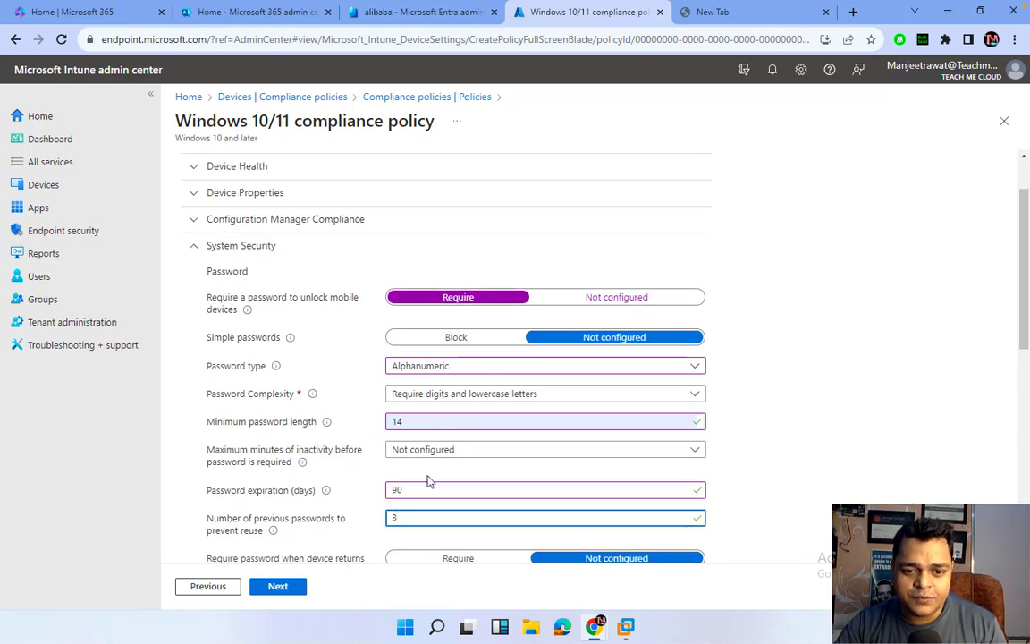
scroll(428, 482, down, 6)
scroll(407, 271, up, 5)
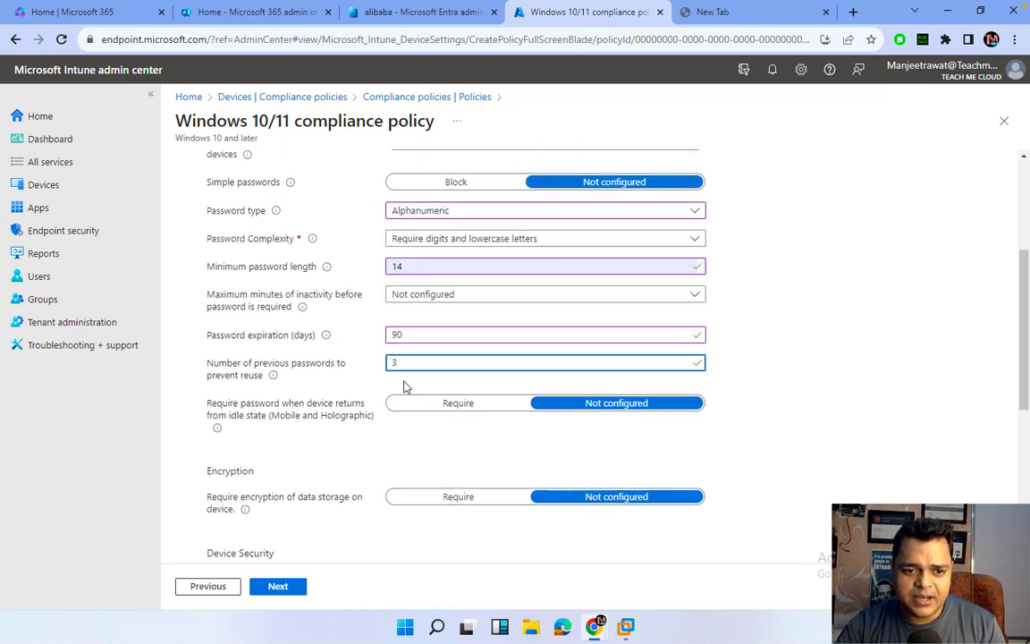
scroll(407, 380, down, 3)
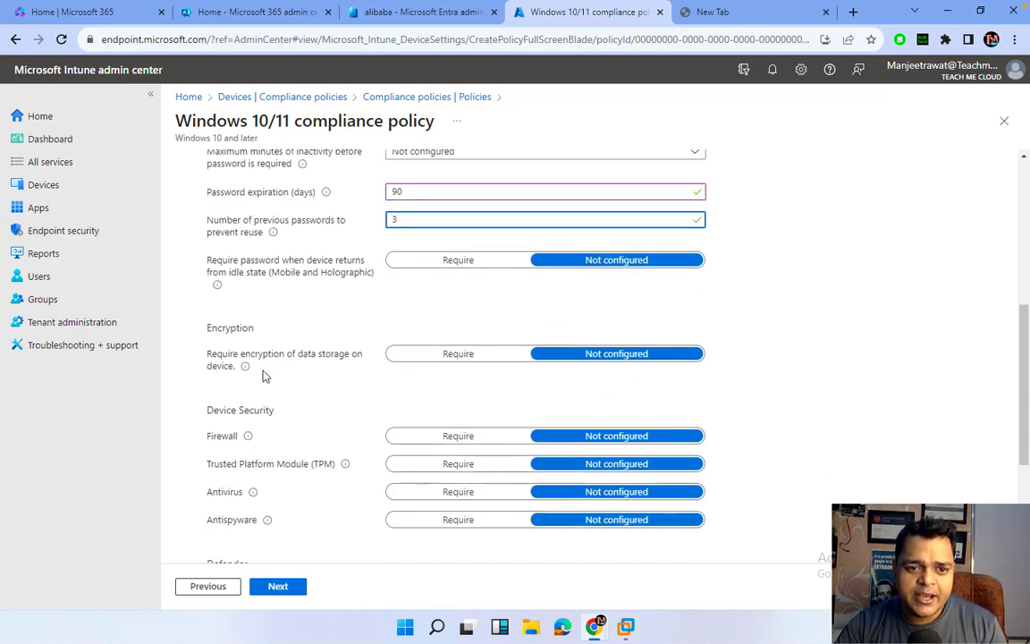
click(452, 362)
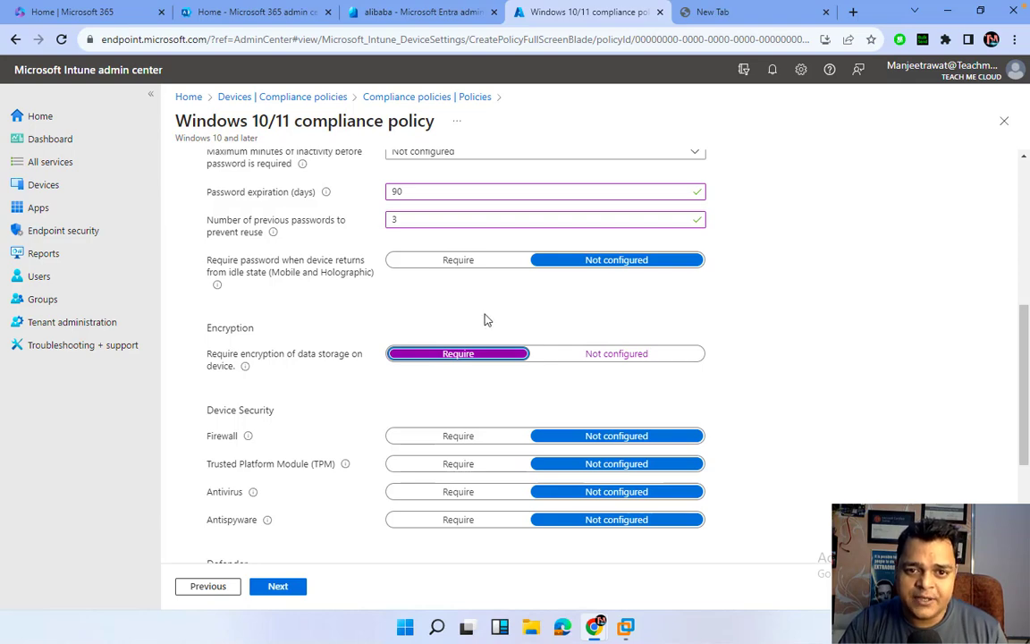
Advance past Actions for noncompliance, keeping Mark device noncompliant immediately, to Assignments.
scroll(485, 319, up, 3)
scroll(430, 465, down, 5)
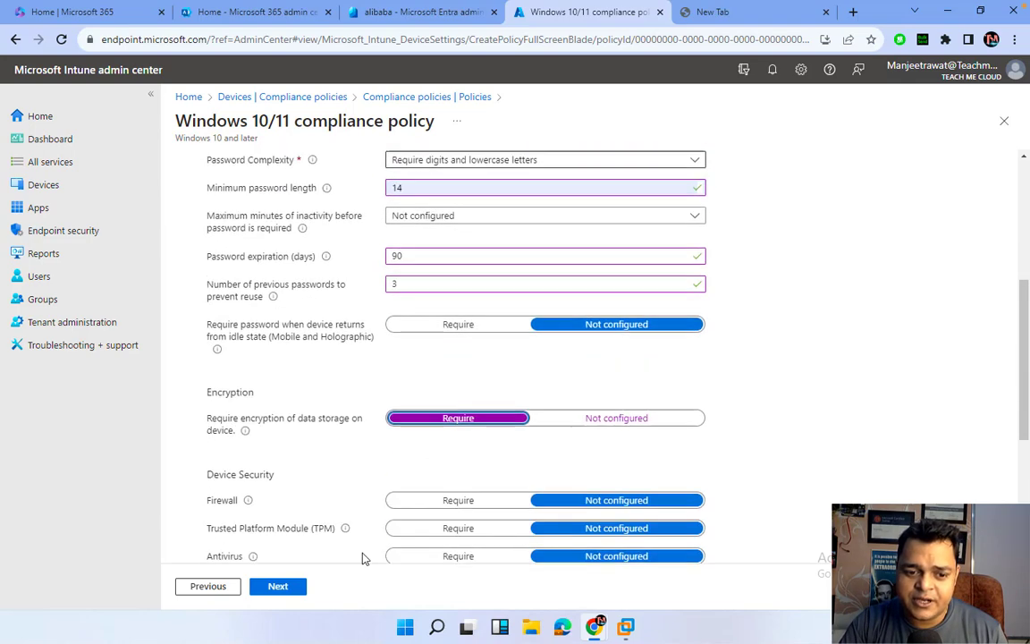
click(278, 586)
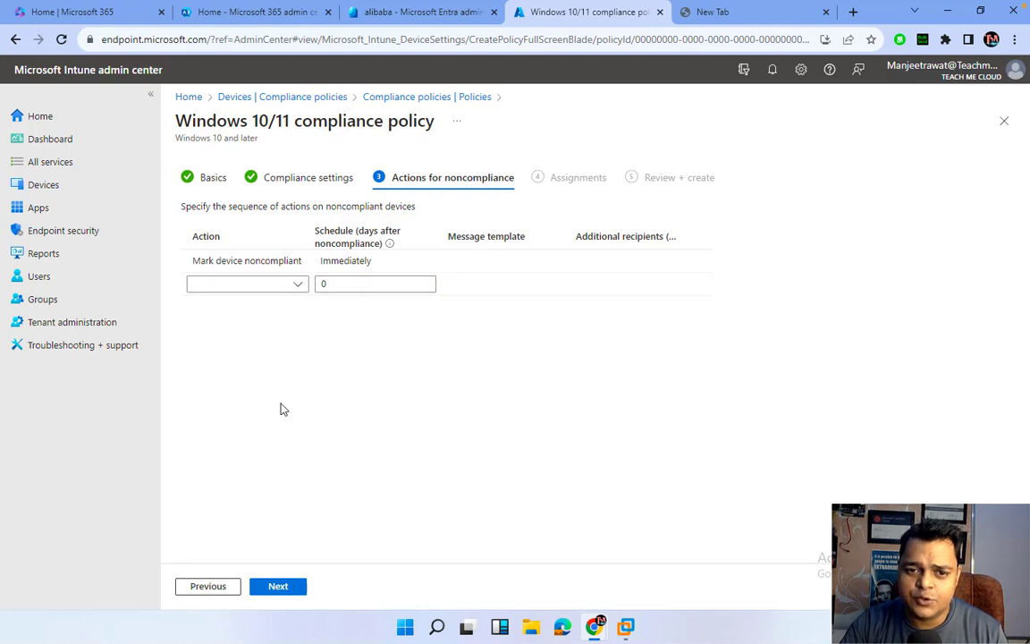
click(281, 587)
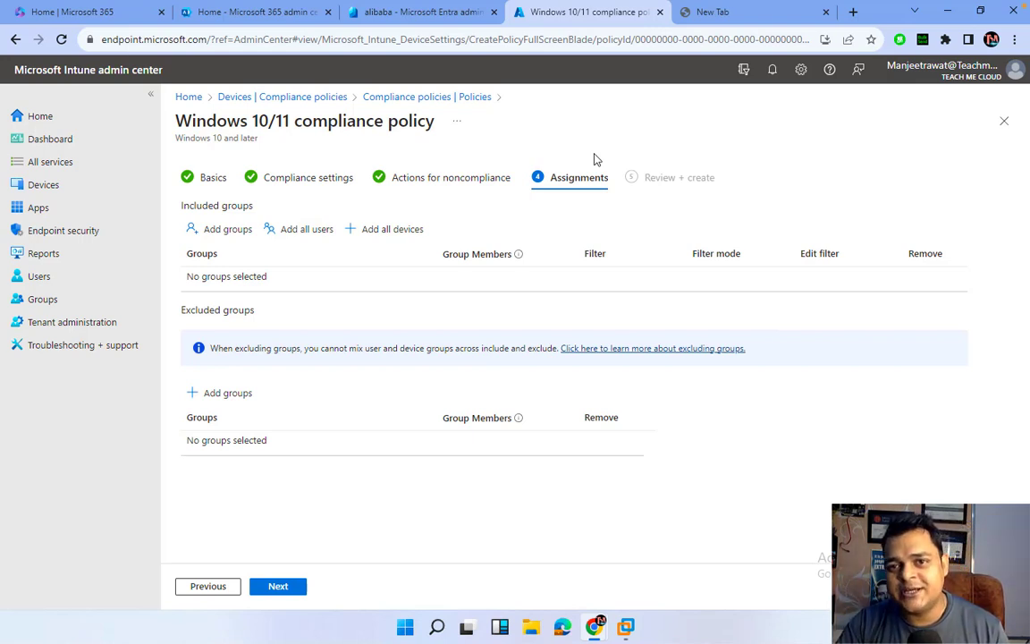
Include the Intune-Grp group in the assignments, then review and create testing-policy.
click(235, 230)
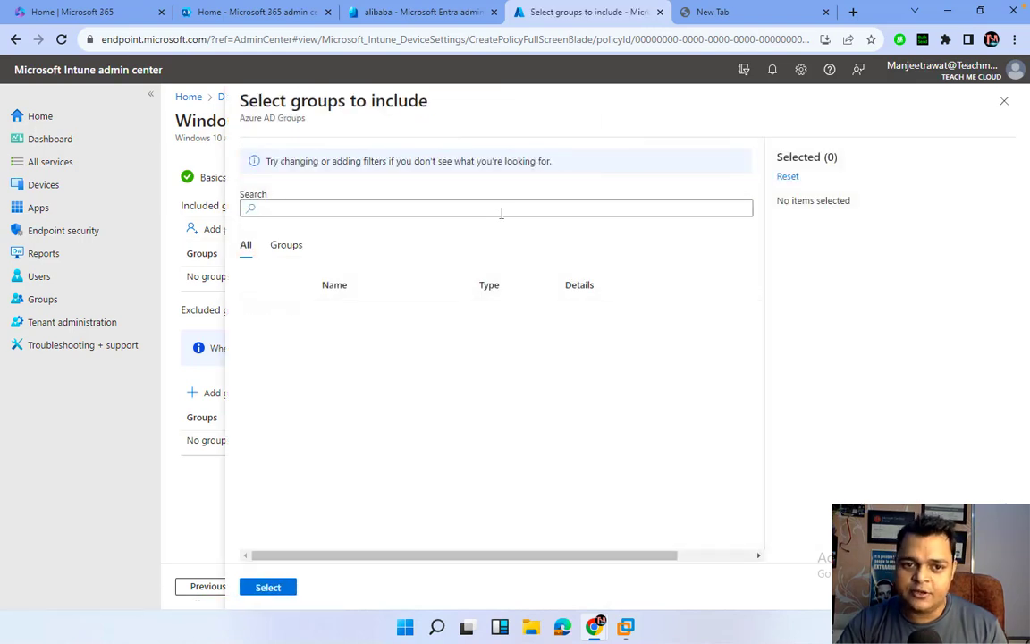
click(501, 211)
text(in)
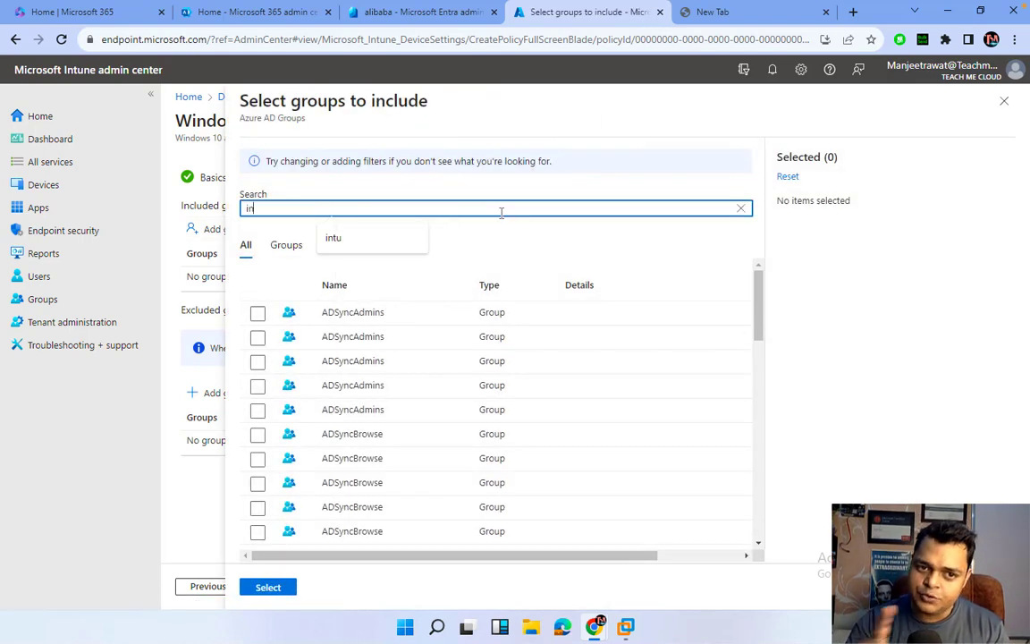
click(257, 367)
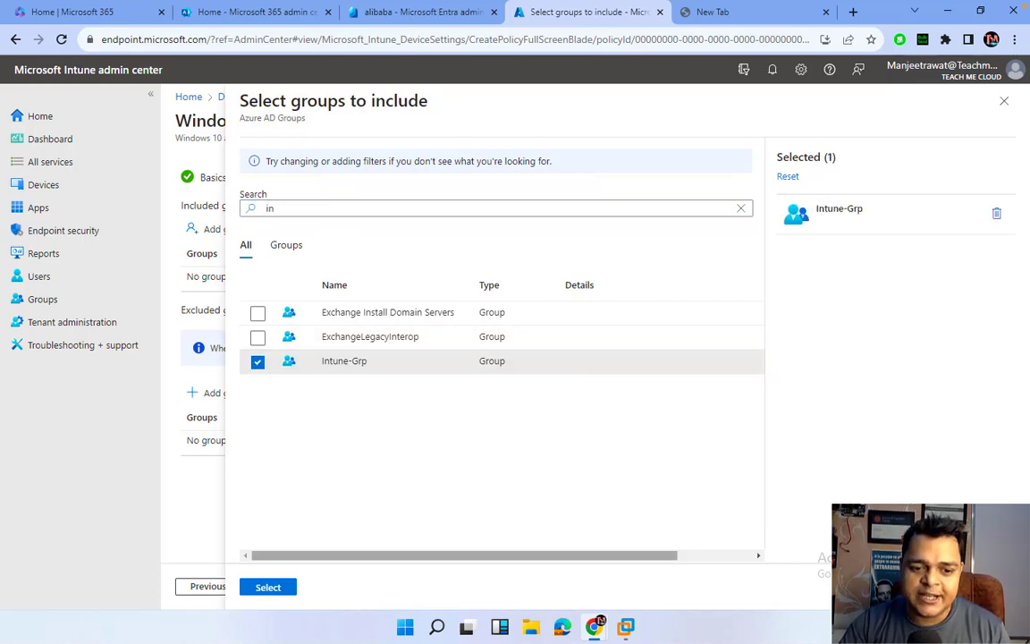
click(268, 587)
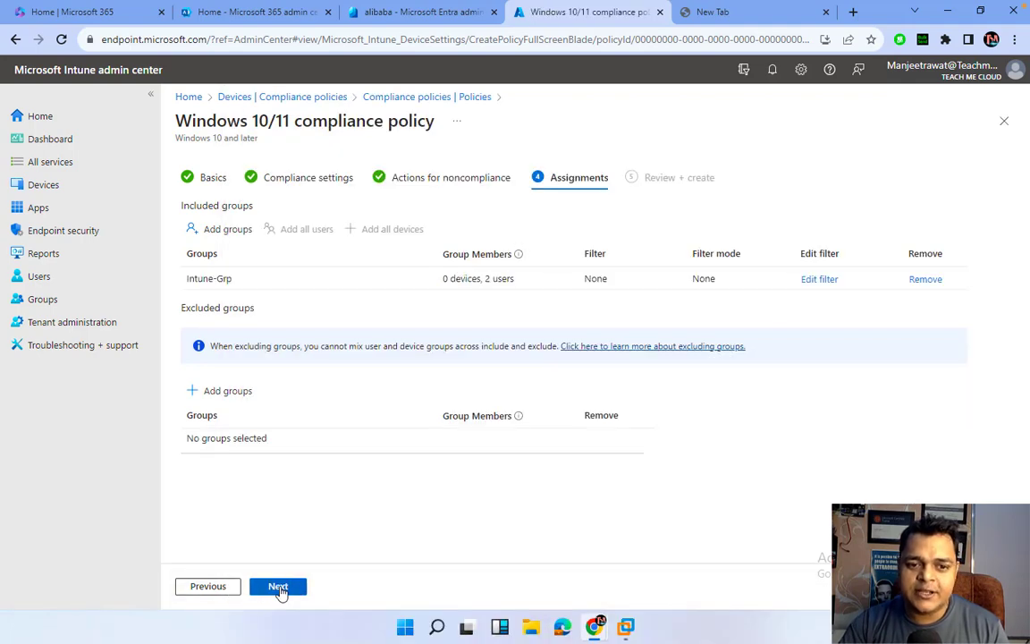
click(278, 588)
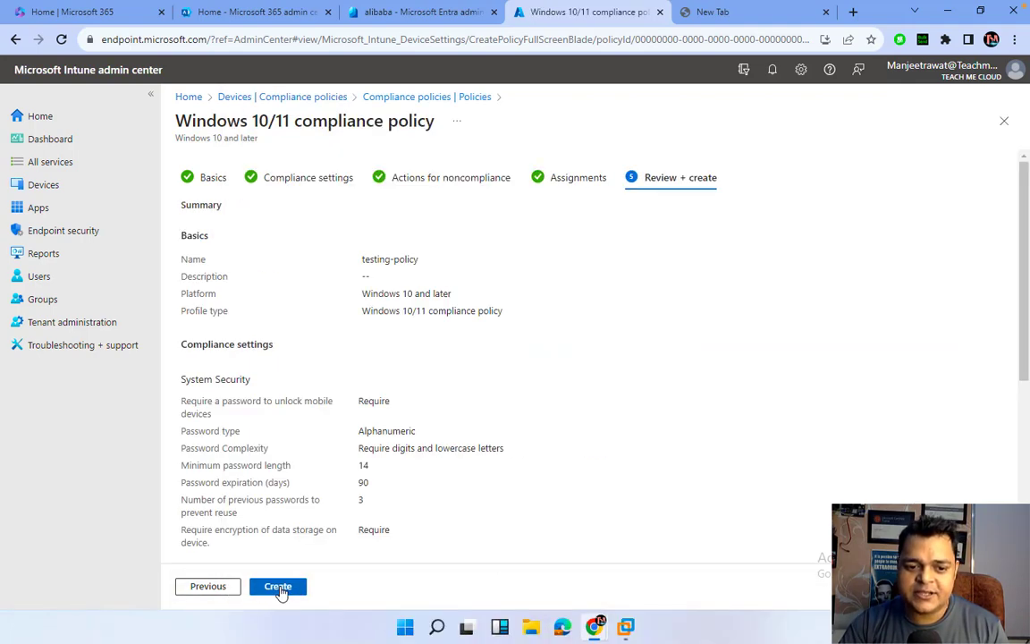
click(279, 588)
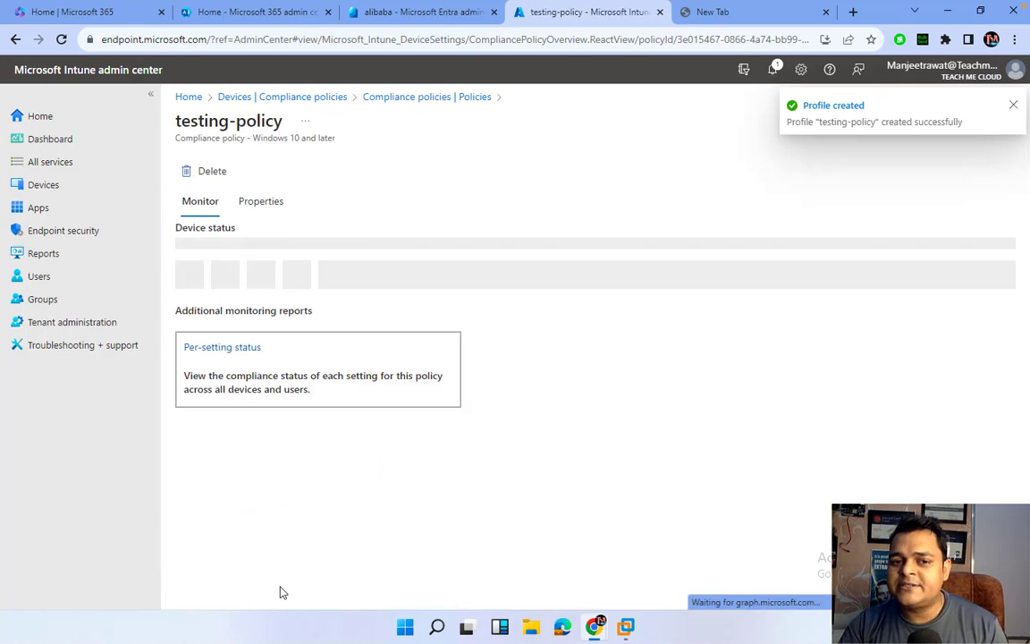
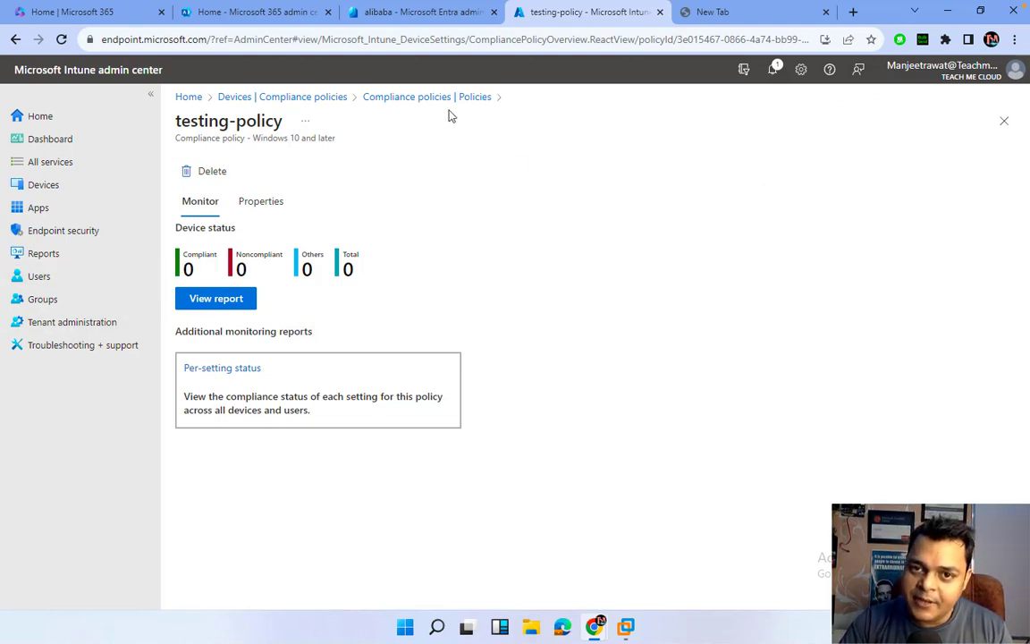
Close the empty tab and open the Intune admin center sign-in in a new tab.
click(826, 12)
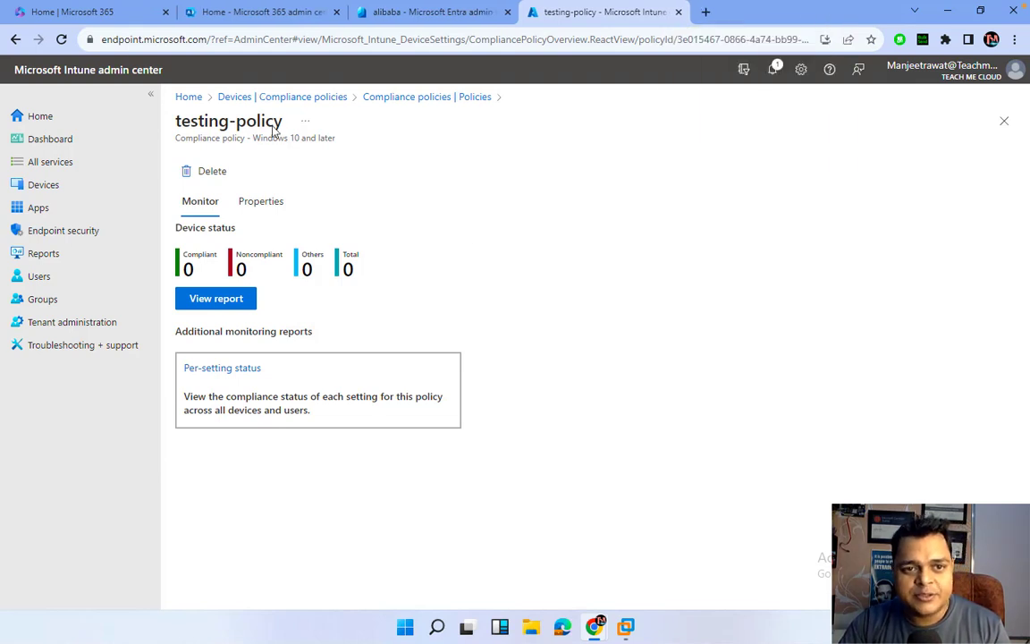
click(143, 78)
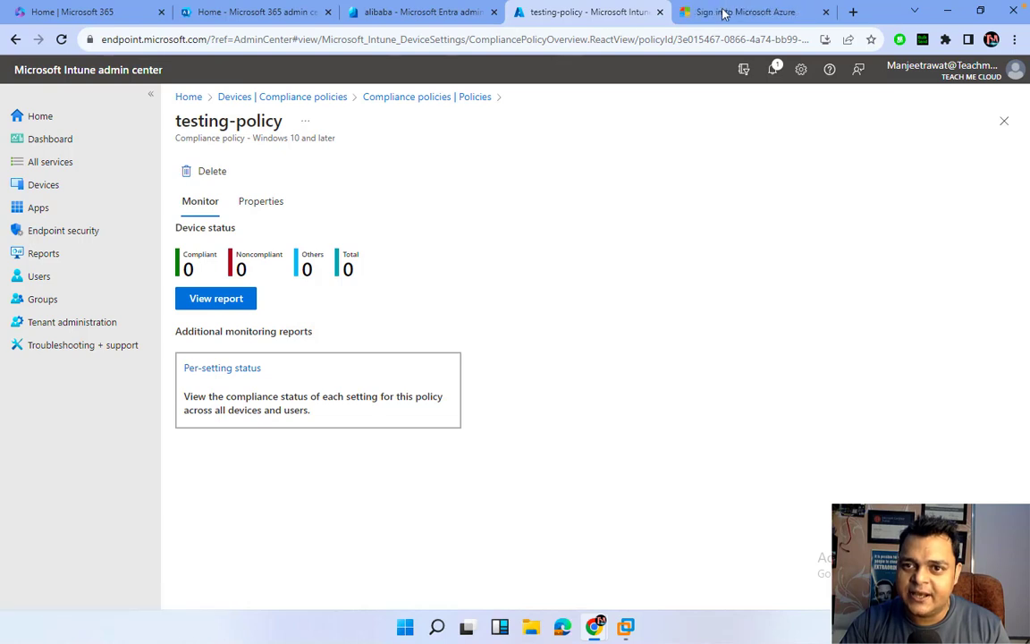
click(724, 13)
Sign in with the admin account password, decline staying signed in, and skip Authenticator setup.
click(491, 243)
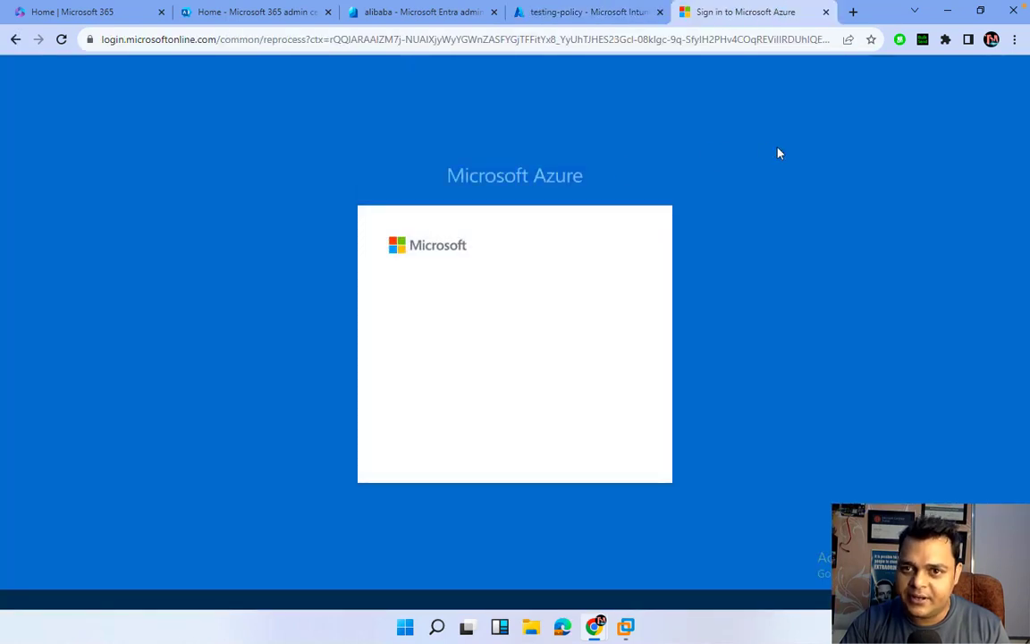
click(597, 442)
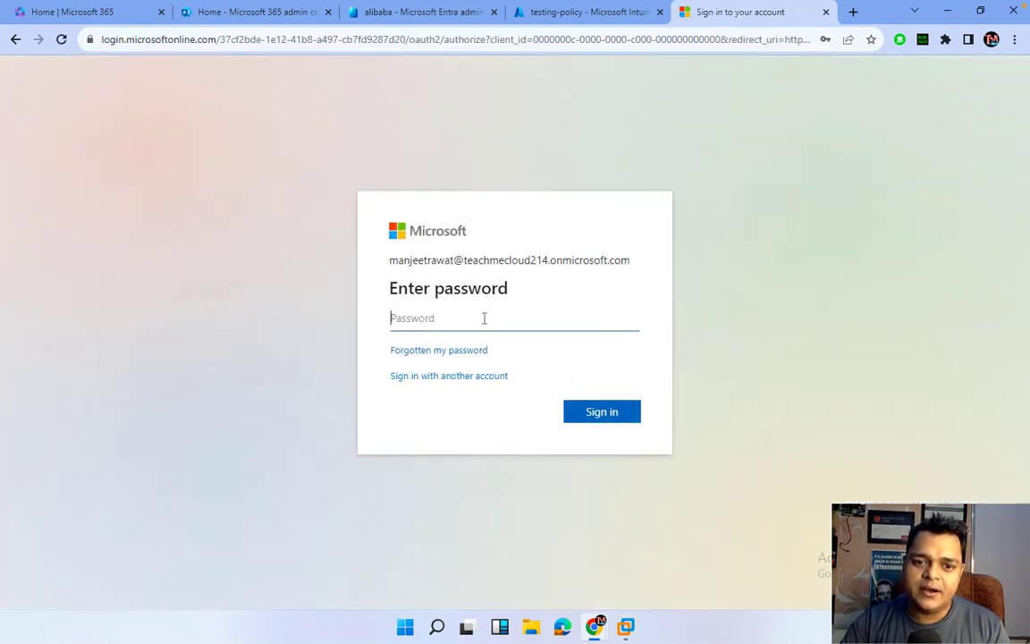
text(P)
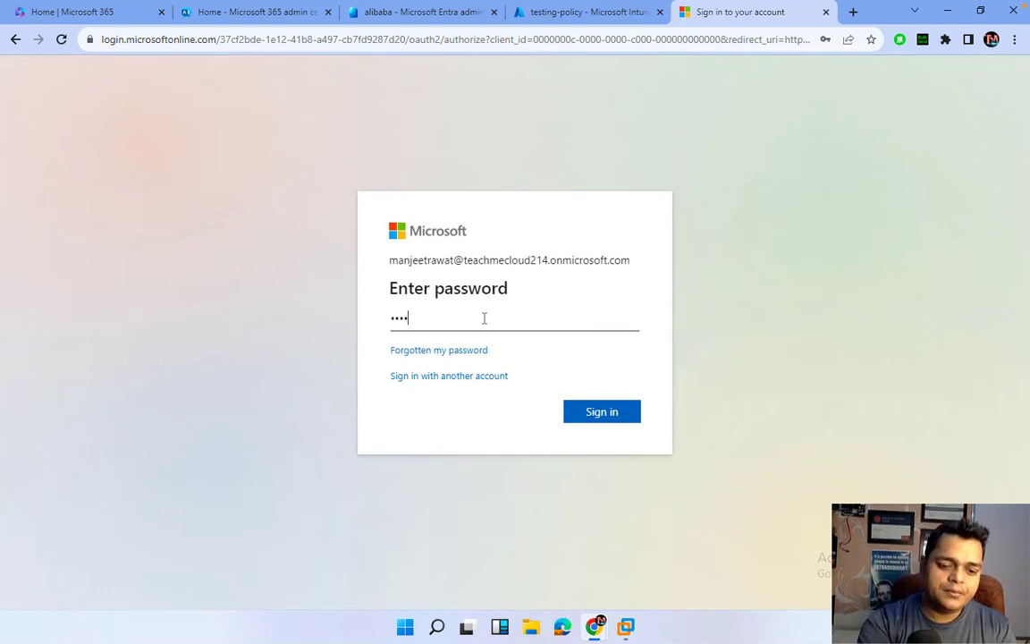
key(Return)
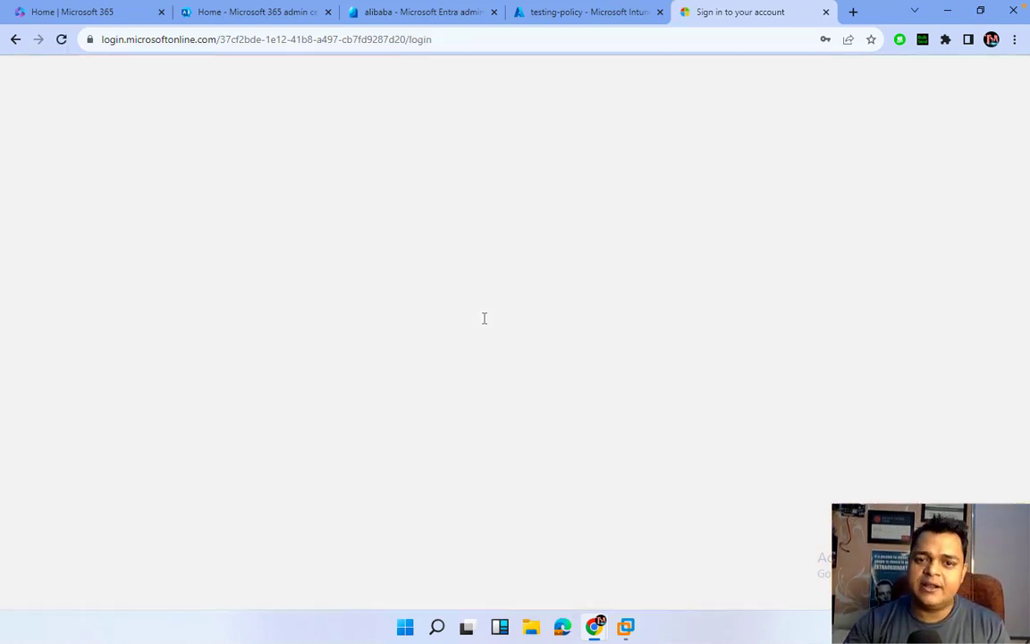
click(521, 406)
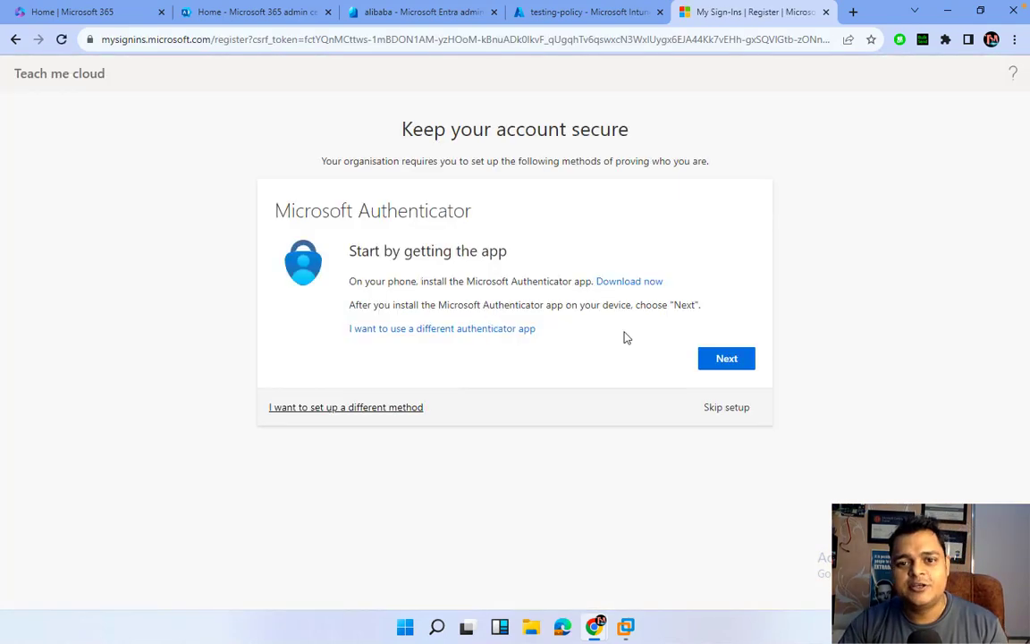
click(724, 408)
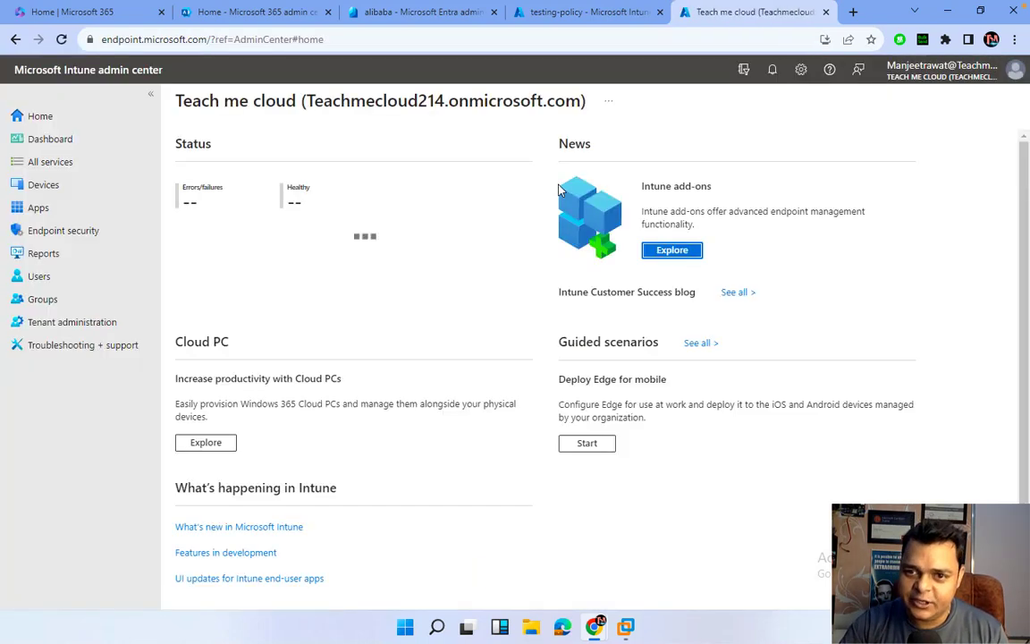
Go to Devices > Conditional access > Policies and start a new policy.
click(39, 190)
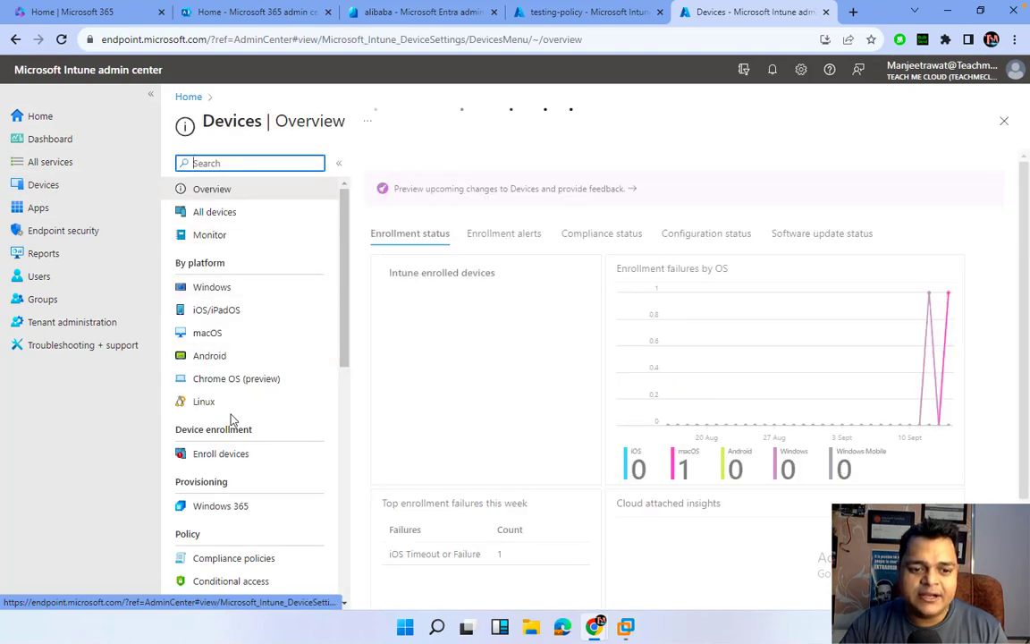
scroll(230, 422, down, 2)
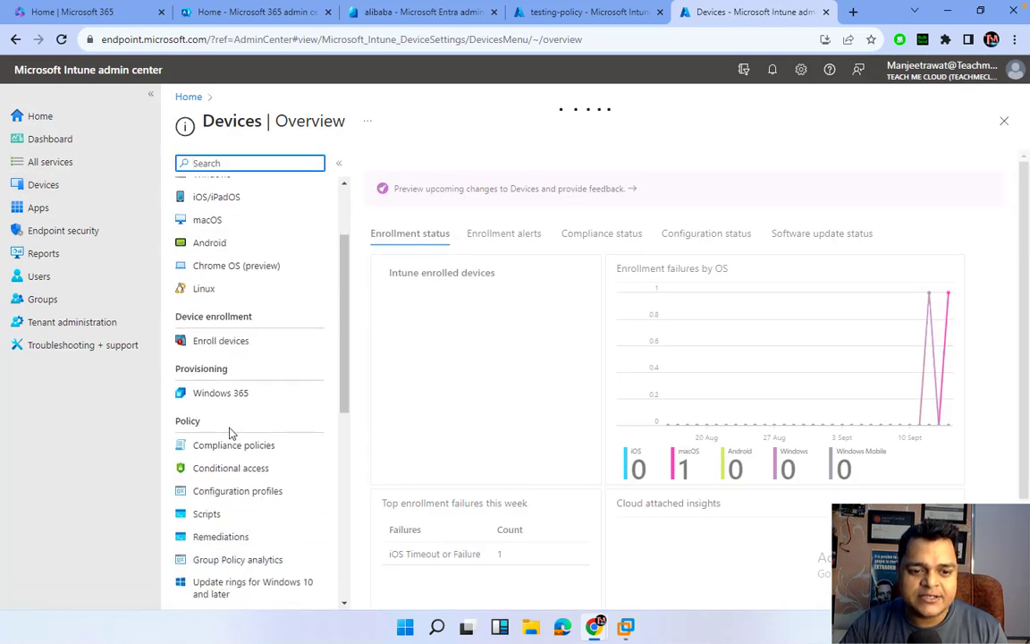
click(240, 479)
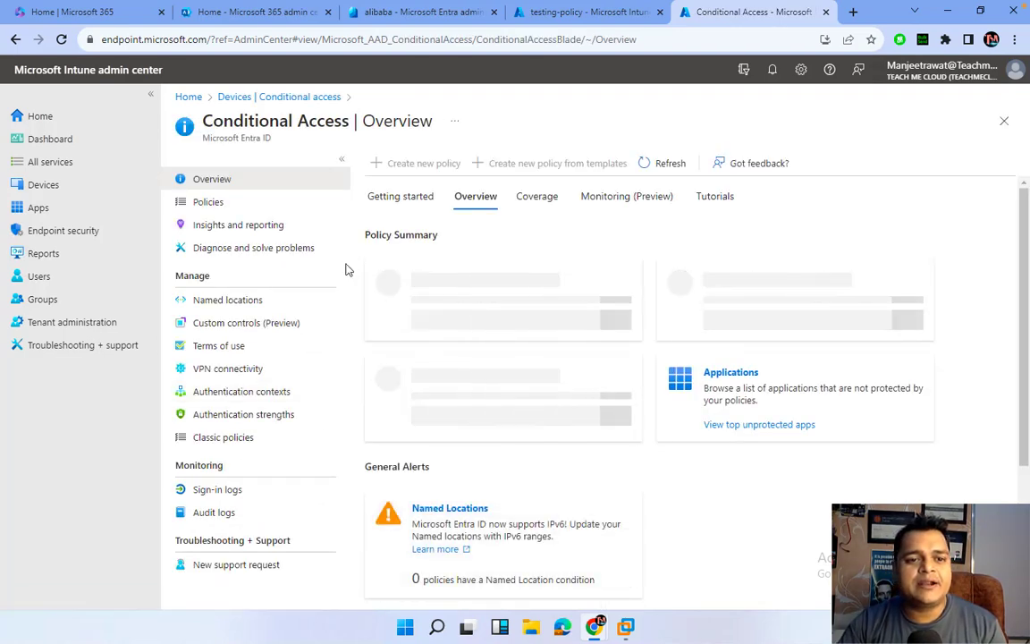
click(207, 207)
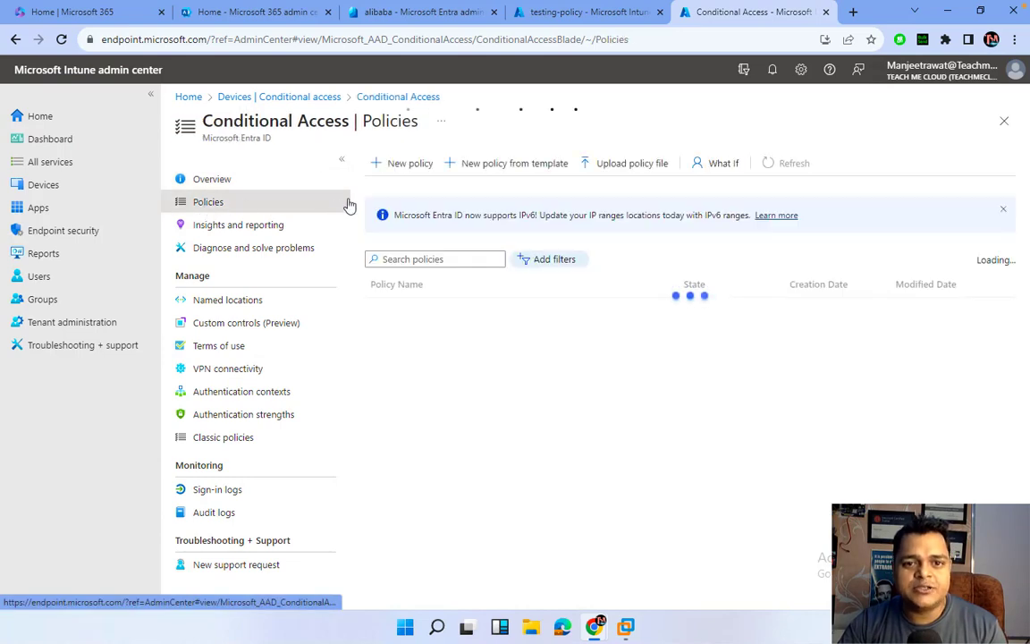
click(417, 173)
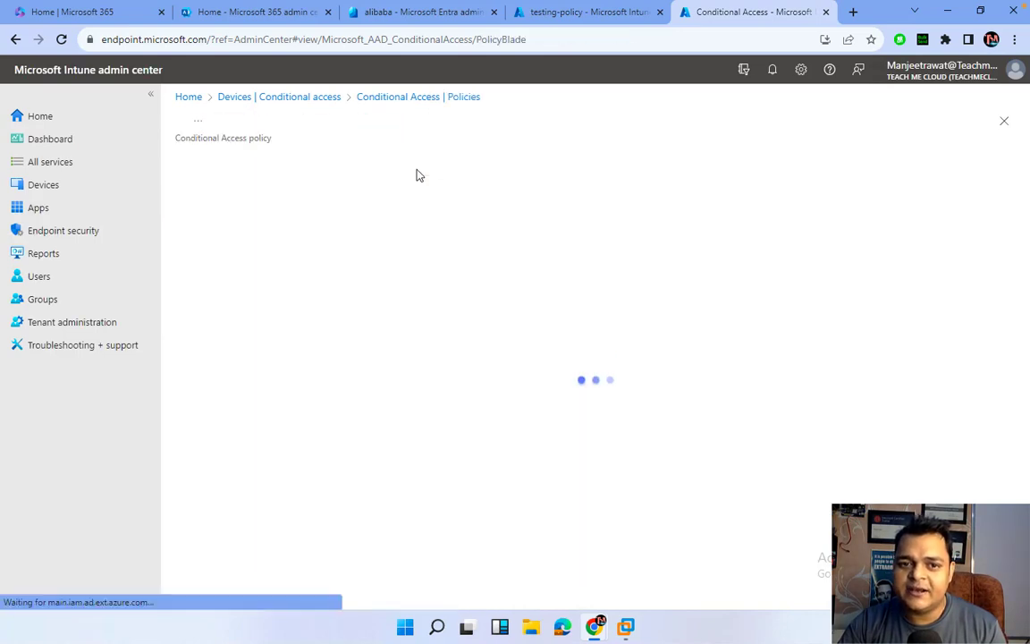
click(255, 250)
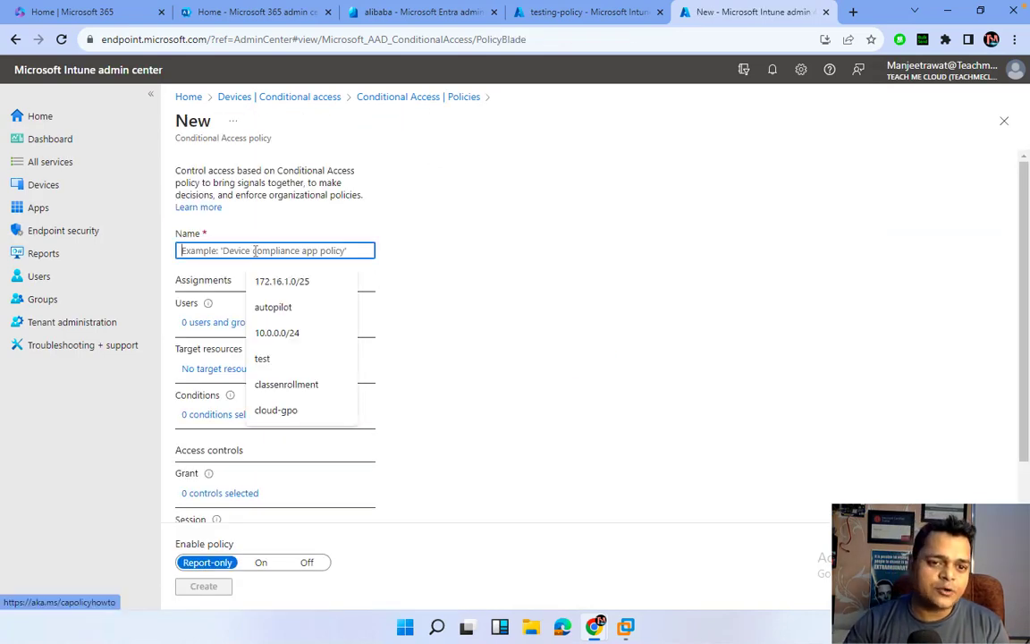
Name the policy 'class-test-policy' and include the Intune-Grp group under Users via Select users and groups.
text(class)
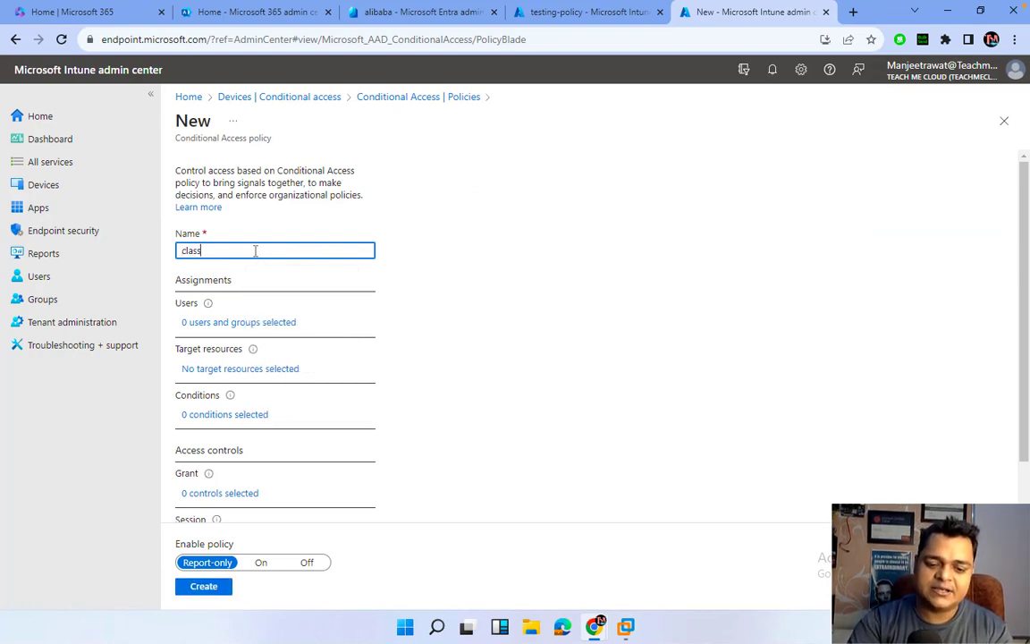
text(-test-policy)
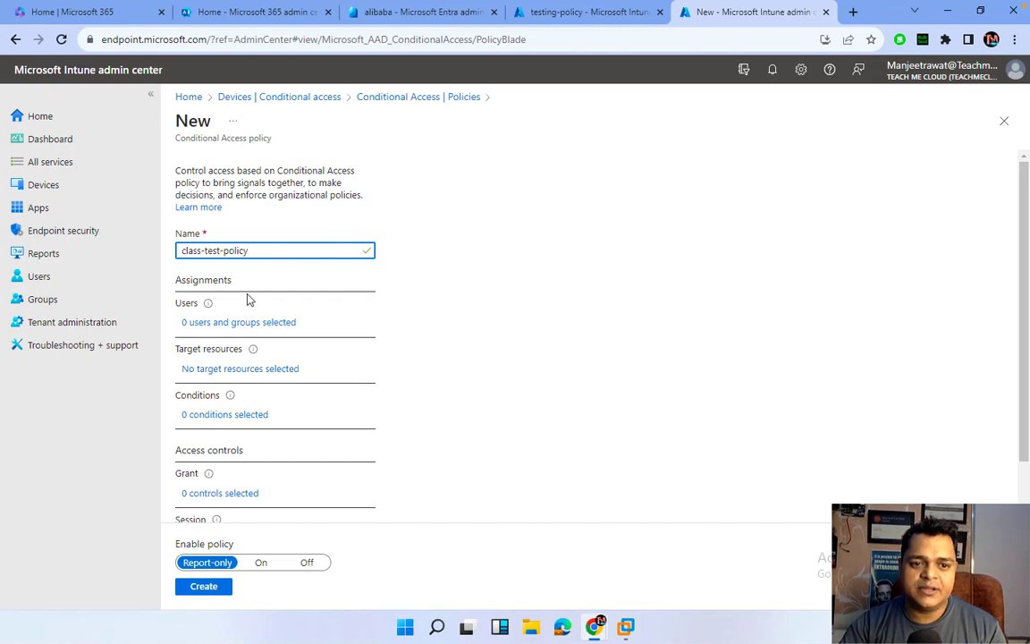
click(249, 324)
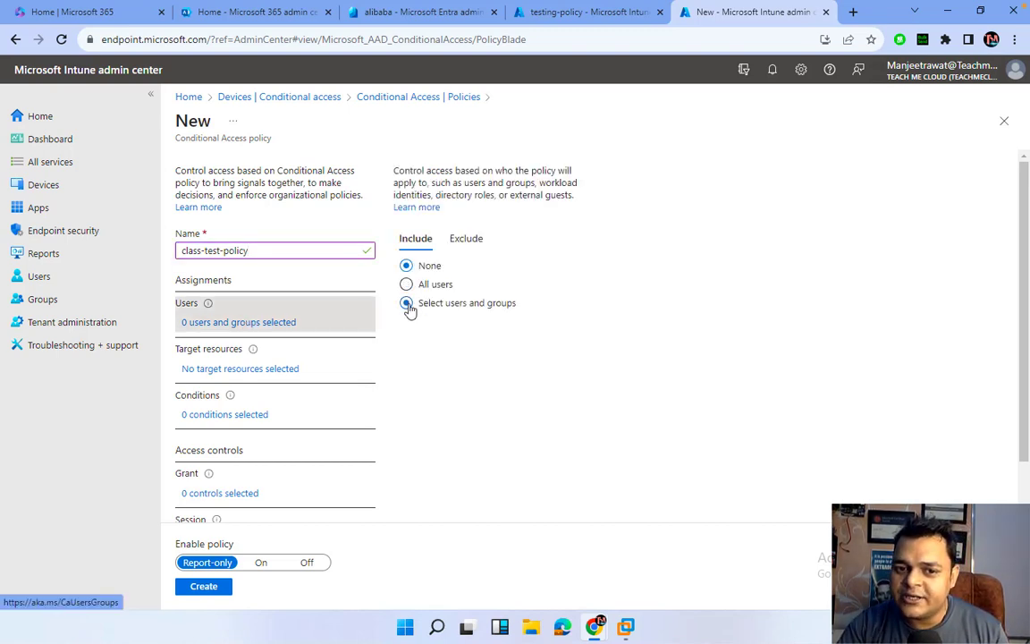
click(406, 303)
click(421, 377)
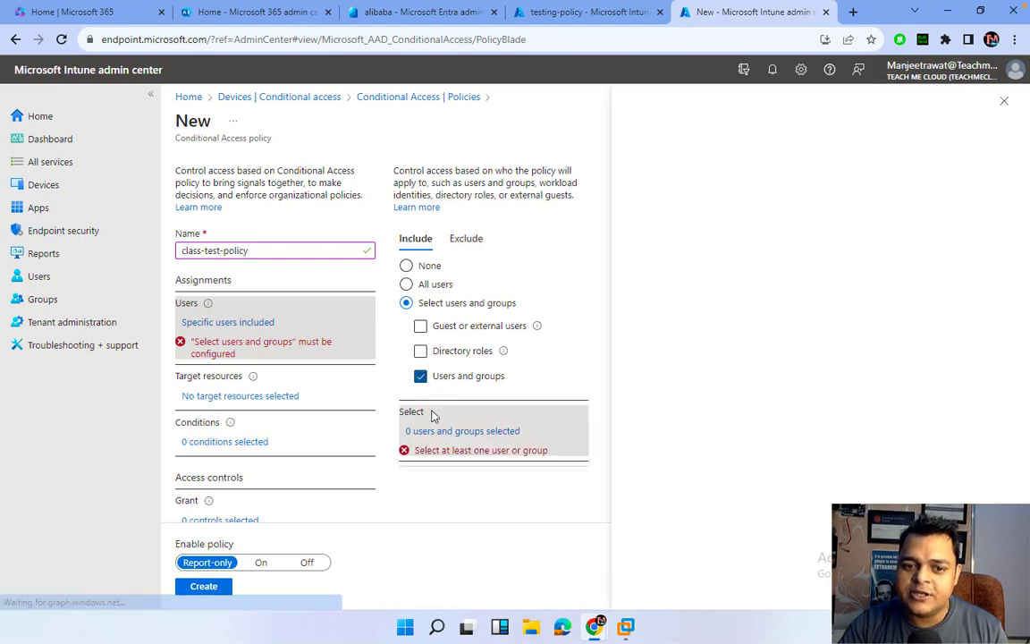
click(340, 207)
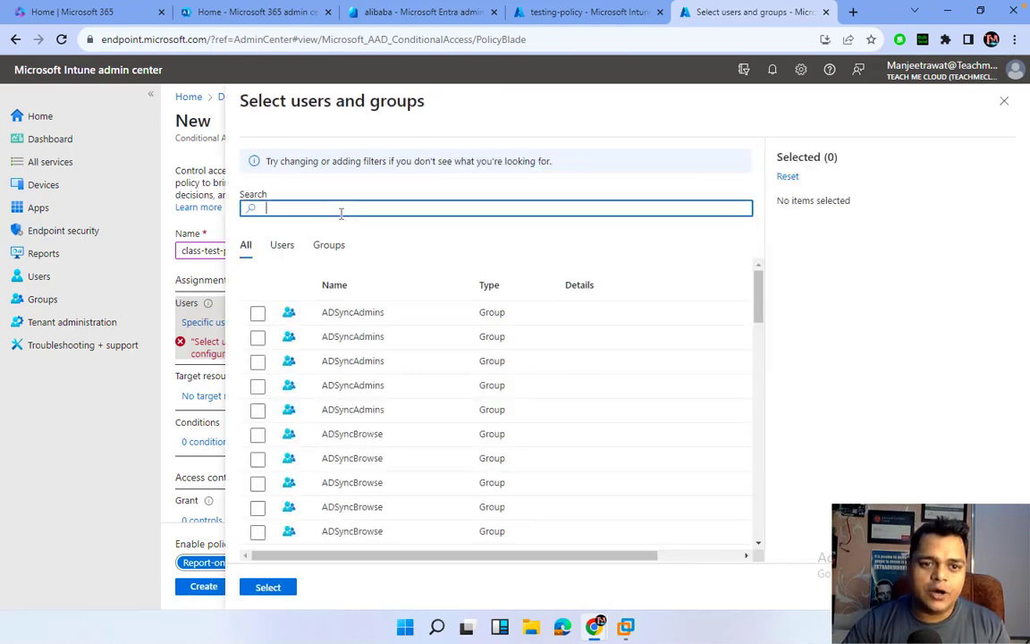
text(intun)
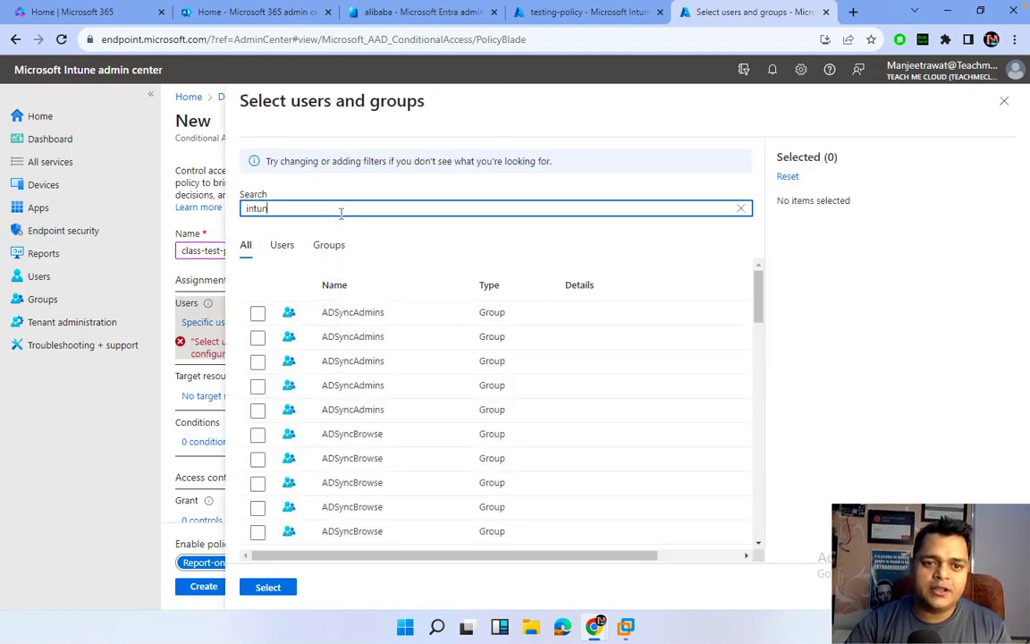
click(324, 312)
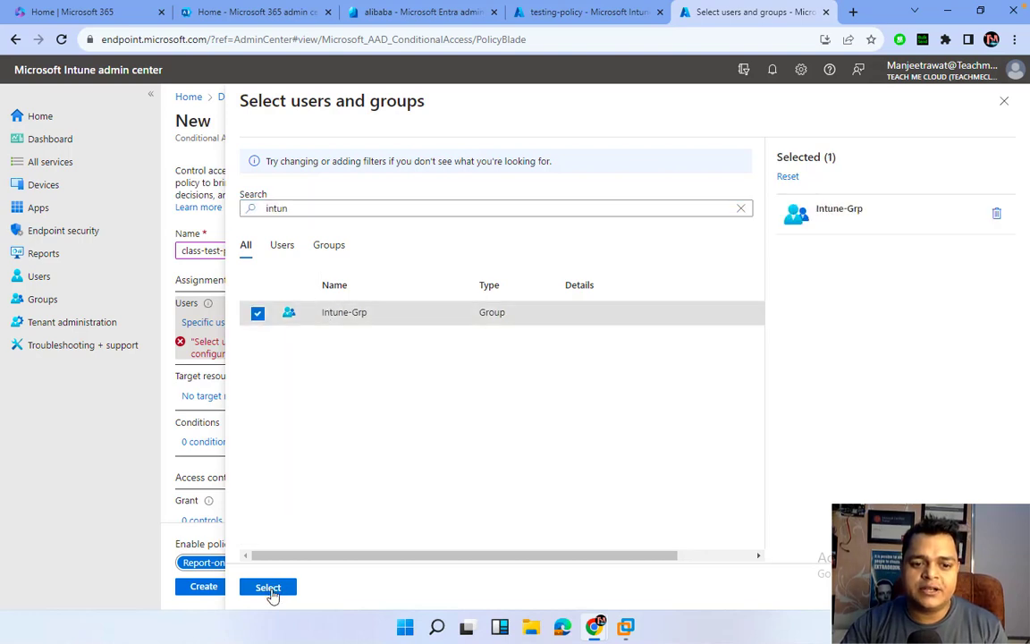
click(269, 589)
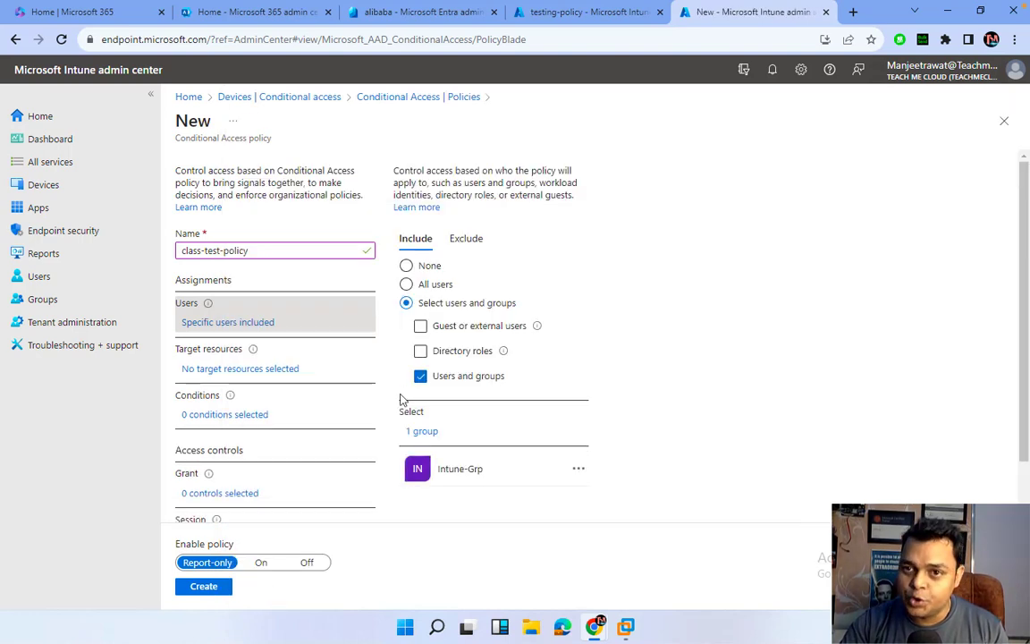
click(420, 325)
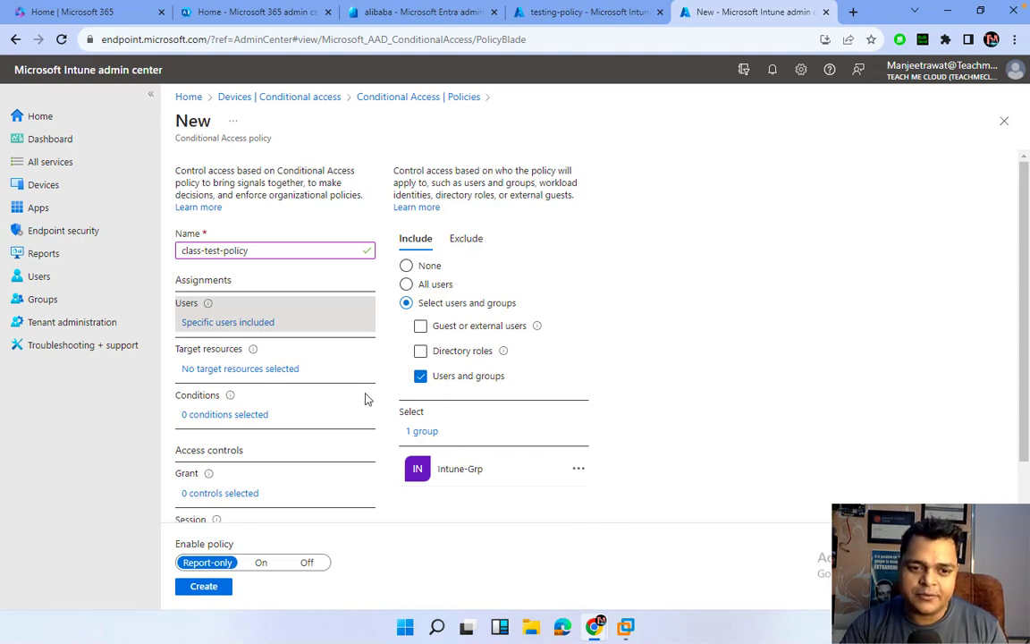
scroll(366, 398, down, 1)
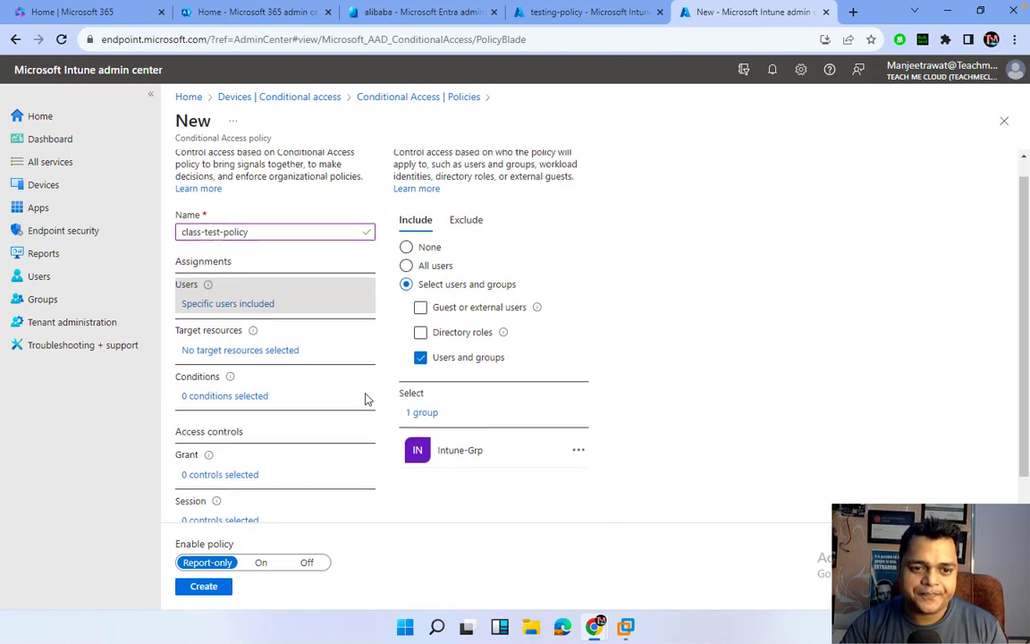
Set Cloud apps to Select apps and choose Office 365 and Microsoft Teams.
click(254, 343)
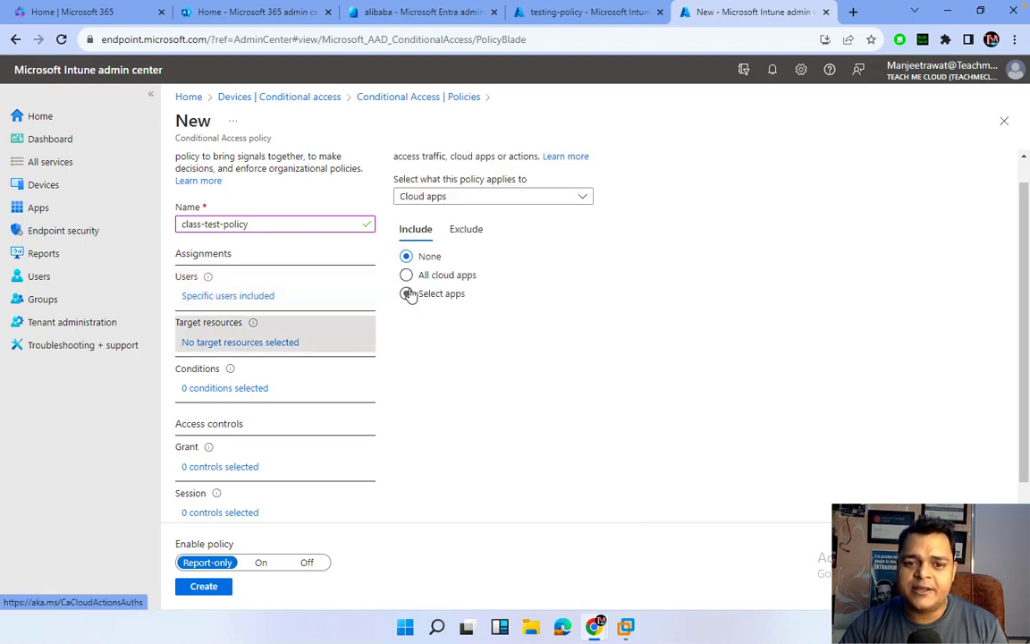
click(408, 294)
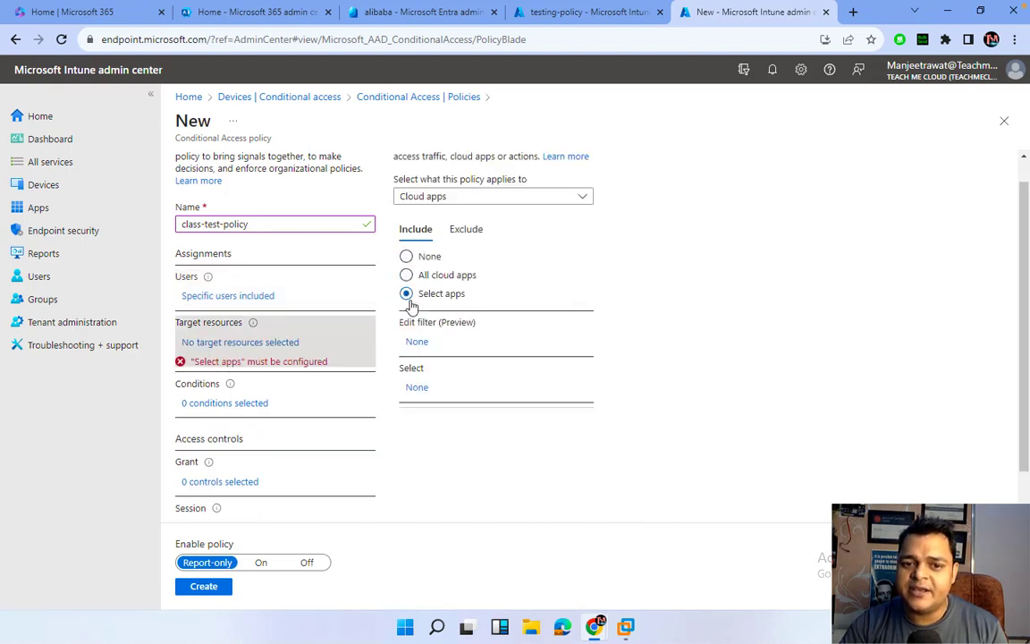
click(415, 387)
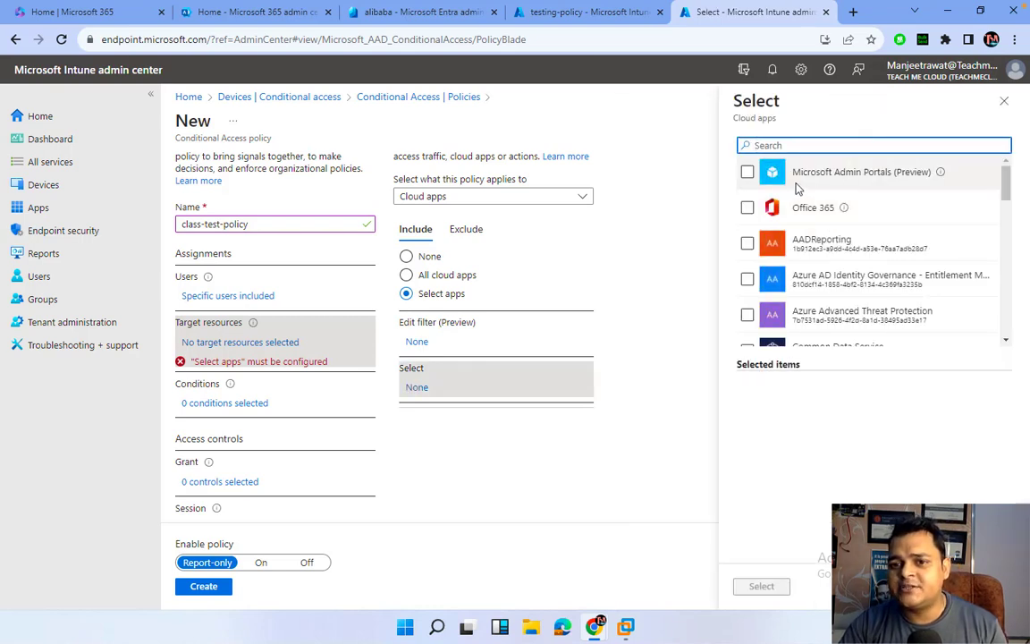
click(747, 207)
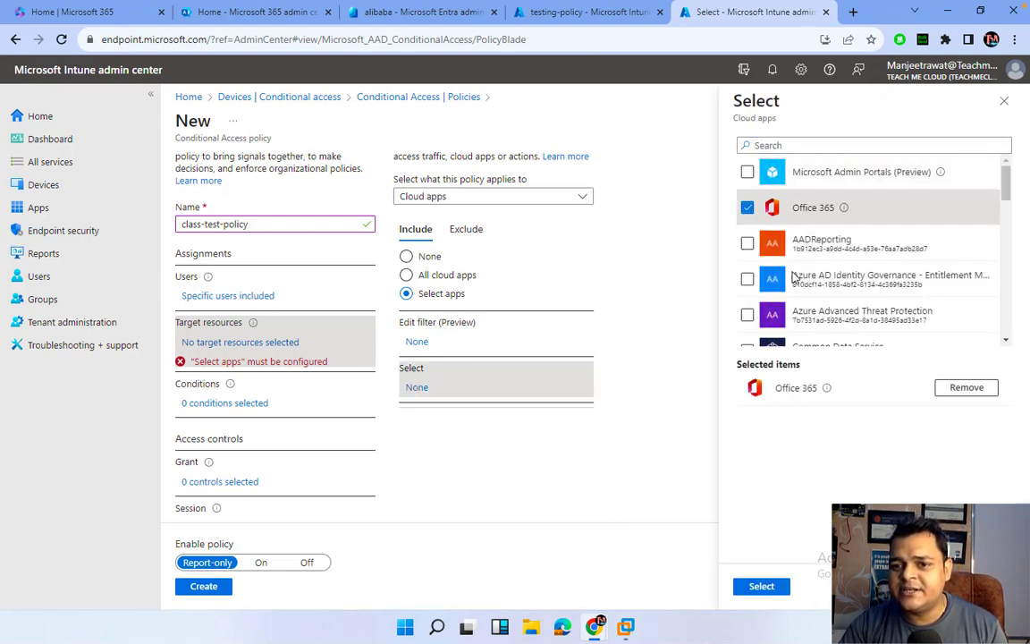
scroll(787, 286, down, 1)
scroll(792, 311, down, 2)
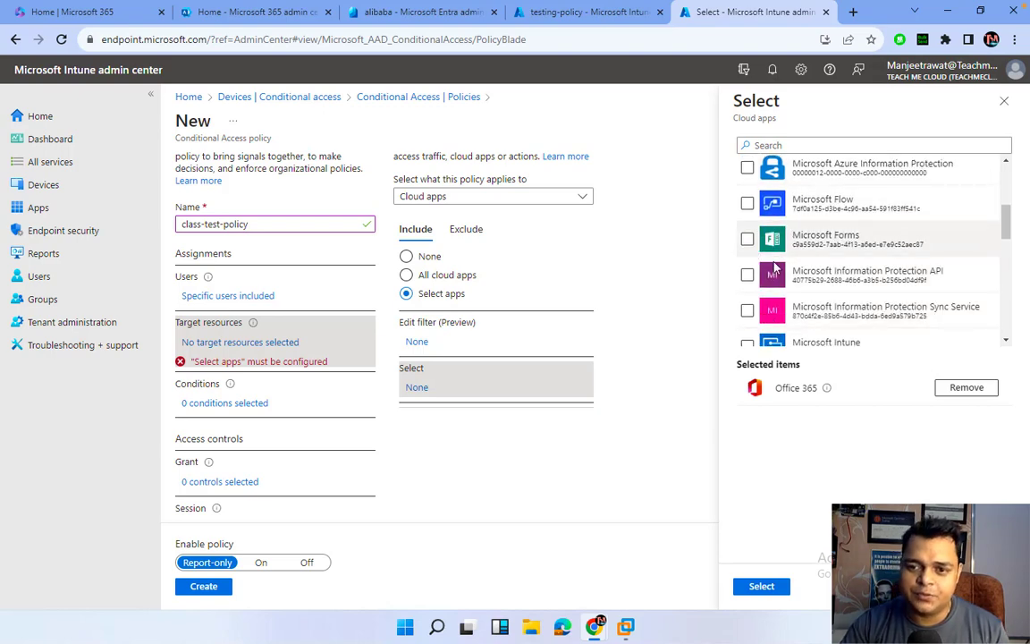
scroll(783, 272, down, 3)
scroll(783, 274, up, 6)
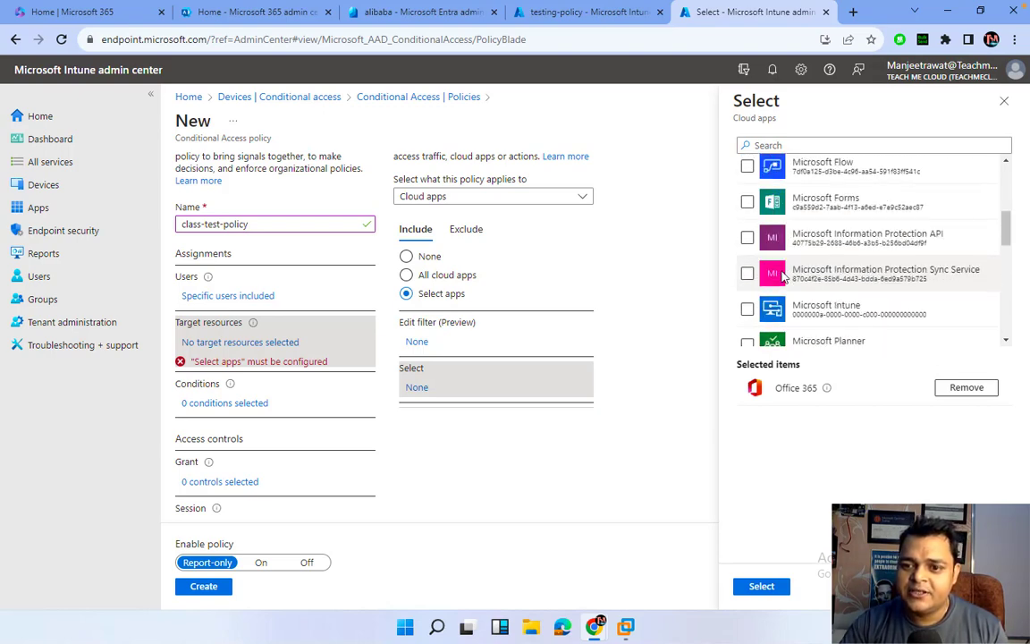
scroll(783, 269, down, 5)
scroll(783, 269, down, 2)
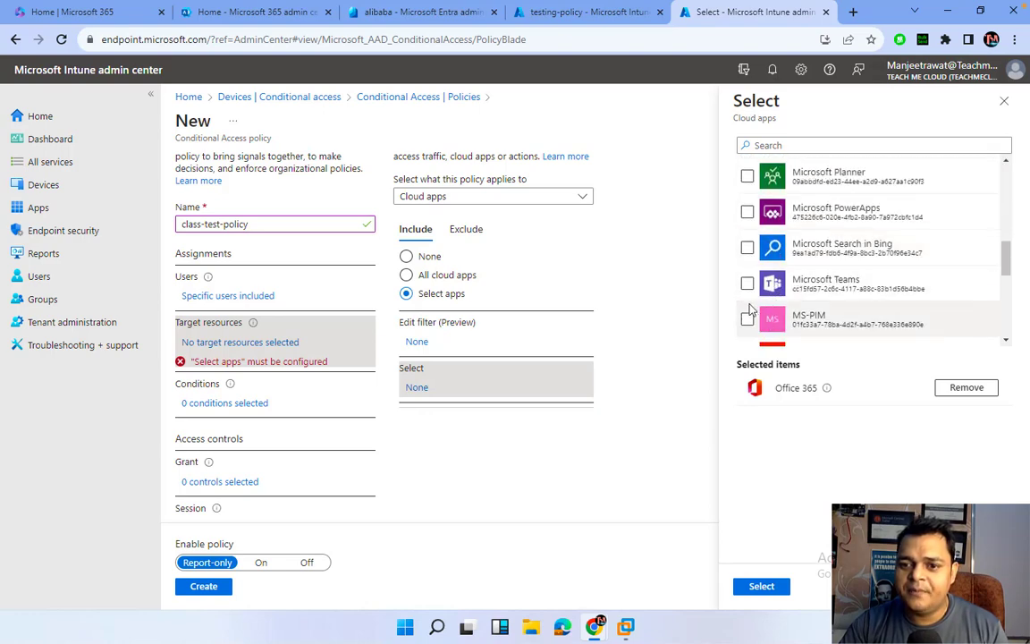
click(748, 283)
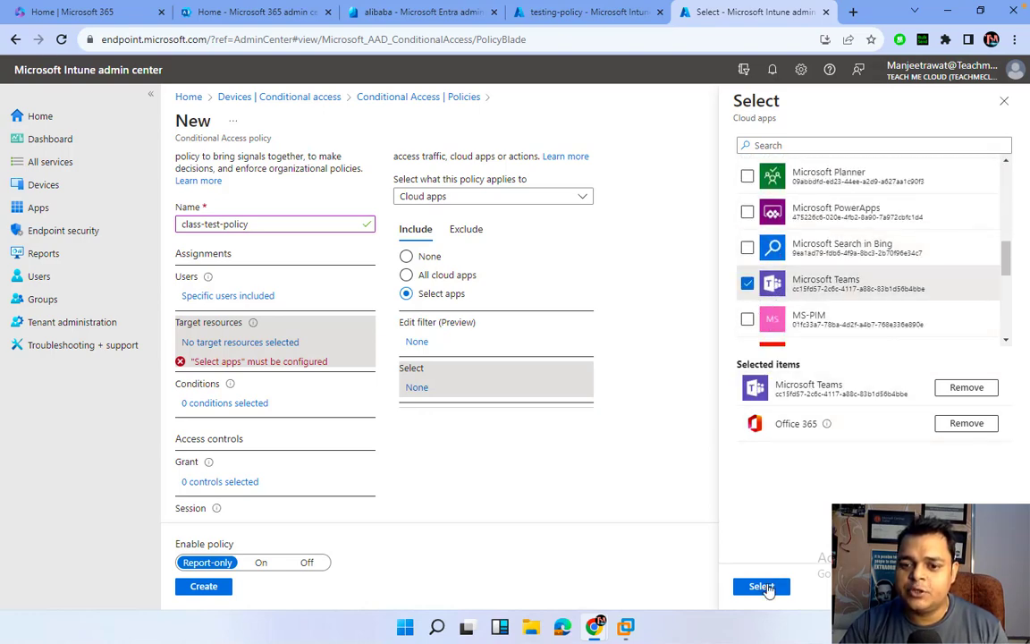
click(767, 587)
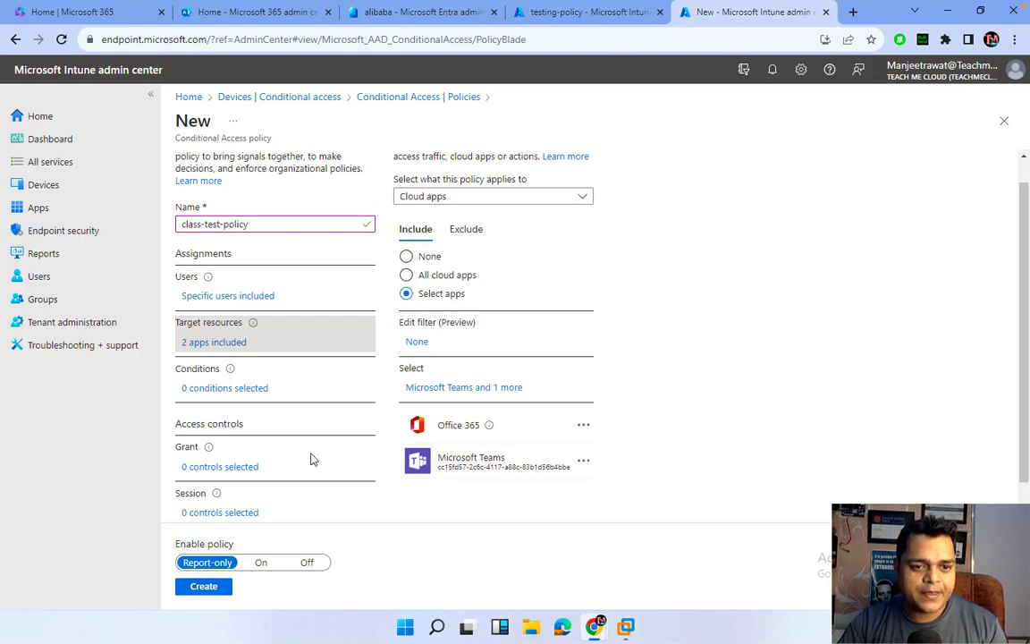
click(231, 389)
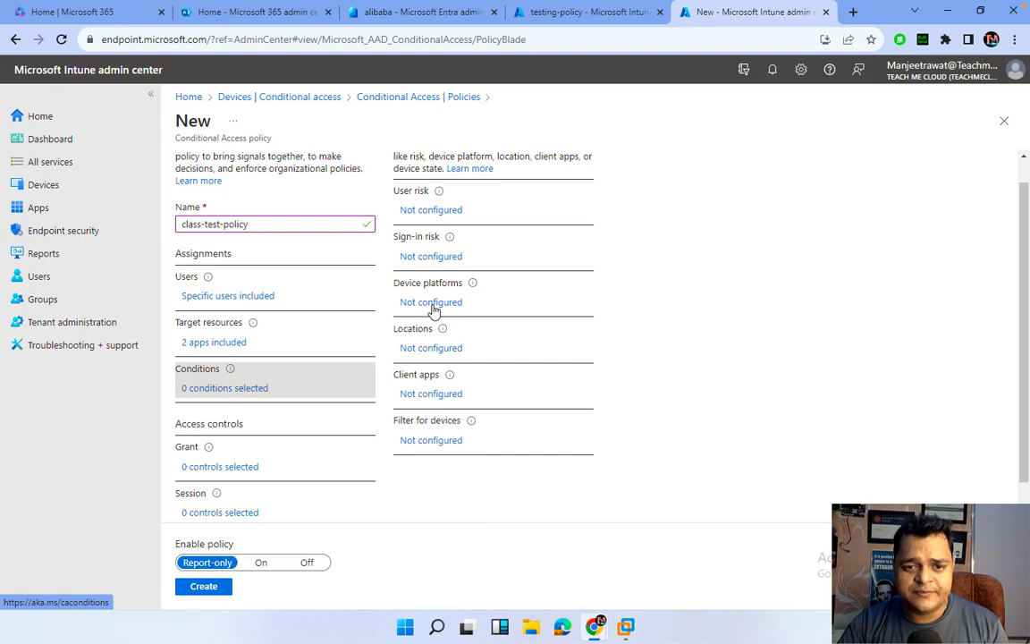
Grant access with 'Require device to be marked as compliant' and switch Enable policy to On.
click(220, 467)
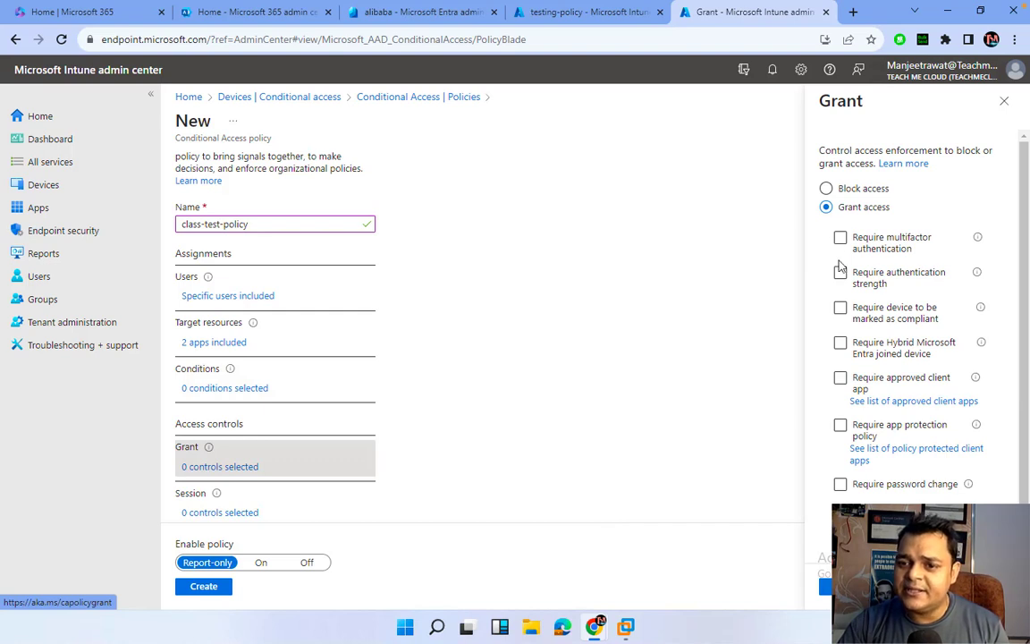
click(840, 308)
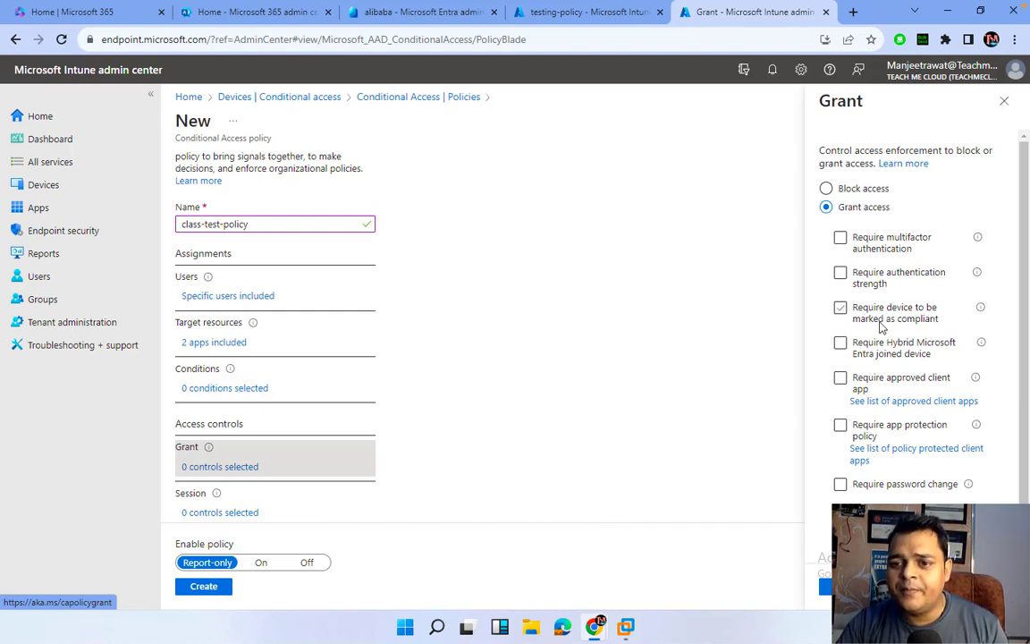
click(876, 323)
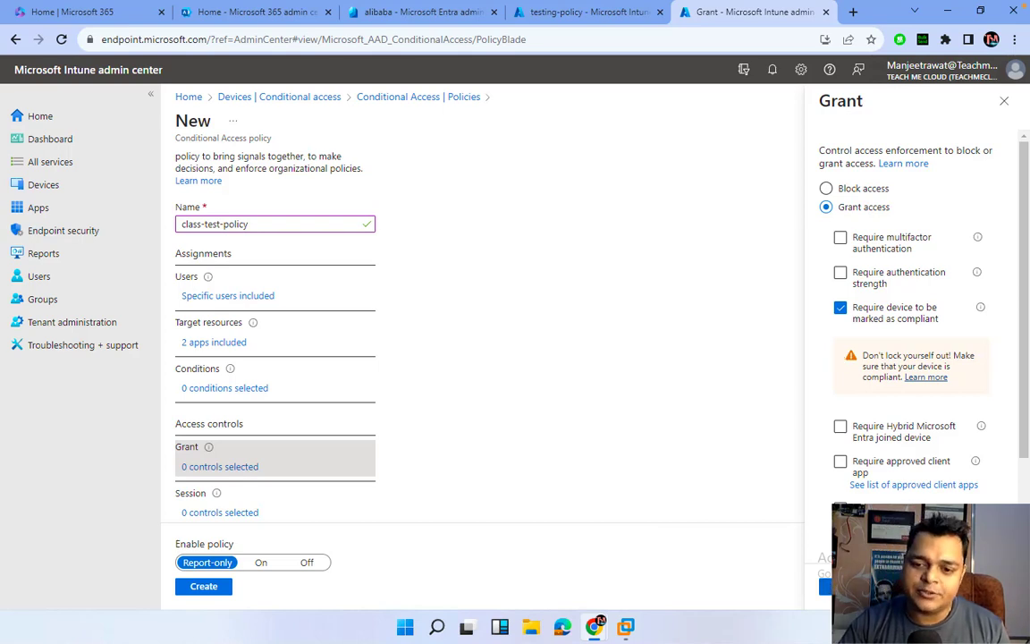
click(827, 586)
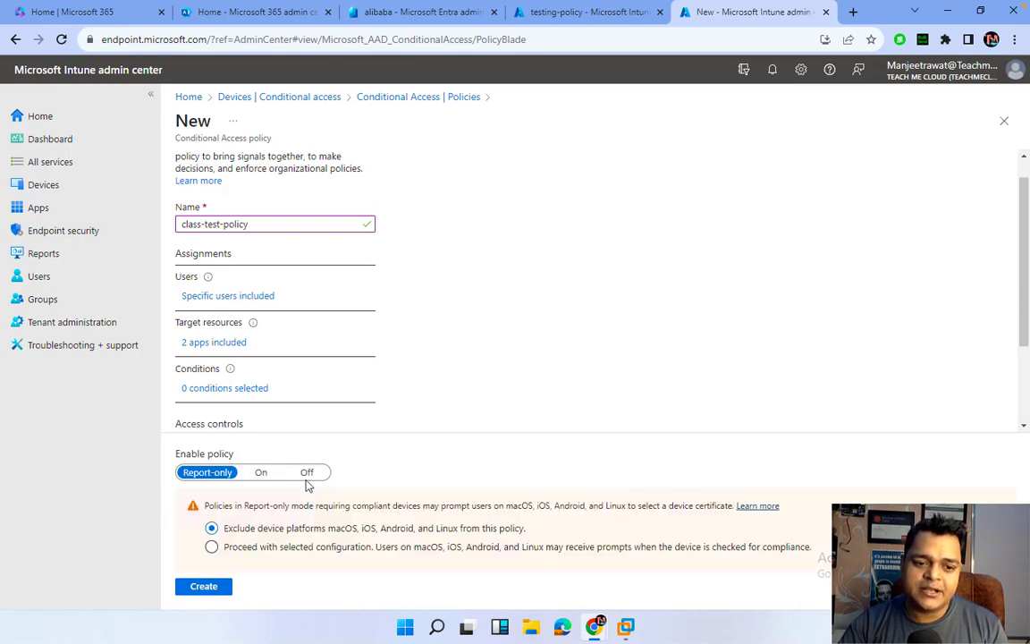
click(261, 474)
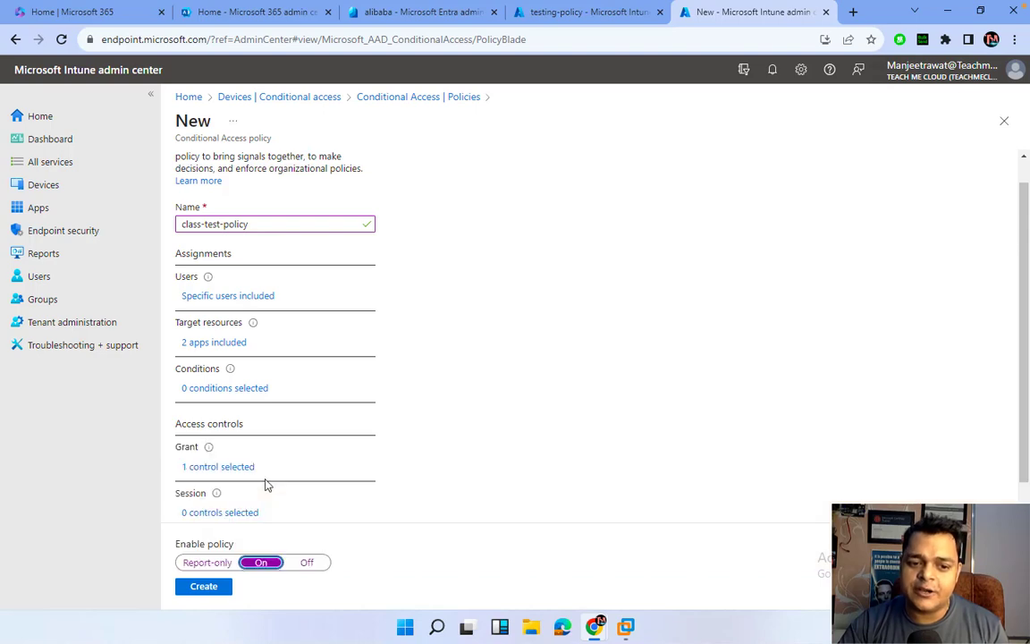
Create class-test-policy, then reload the testing-policy compliance page.
click(204, 588)
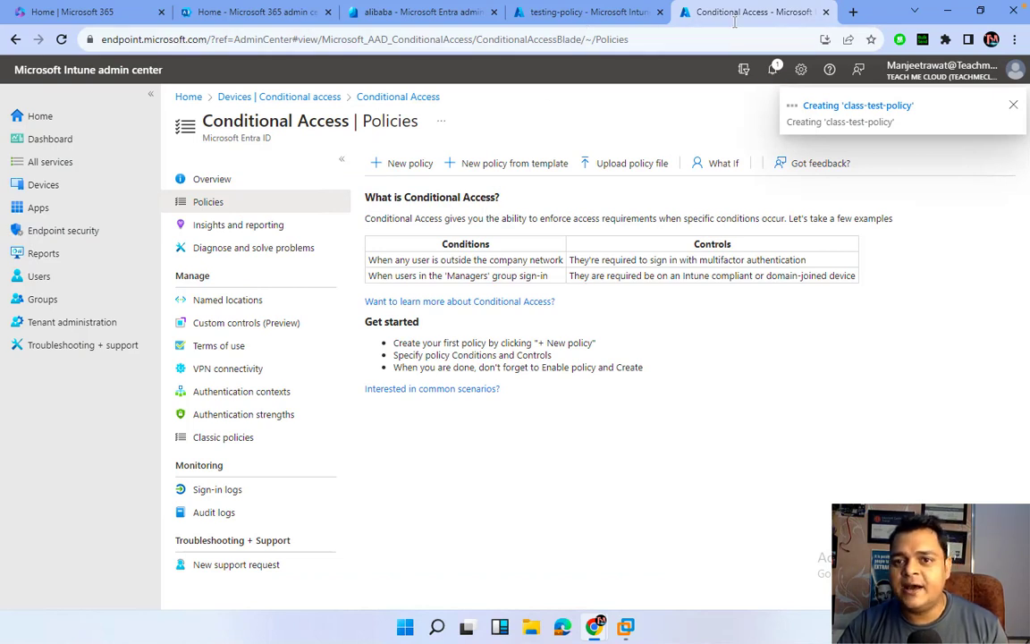
click(615, 12)
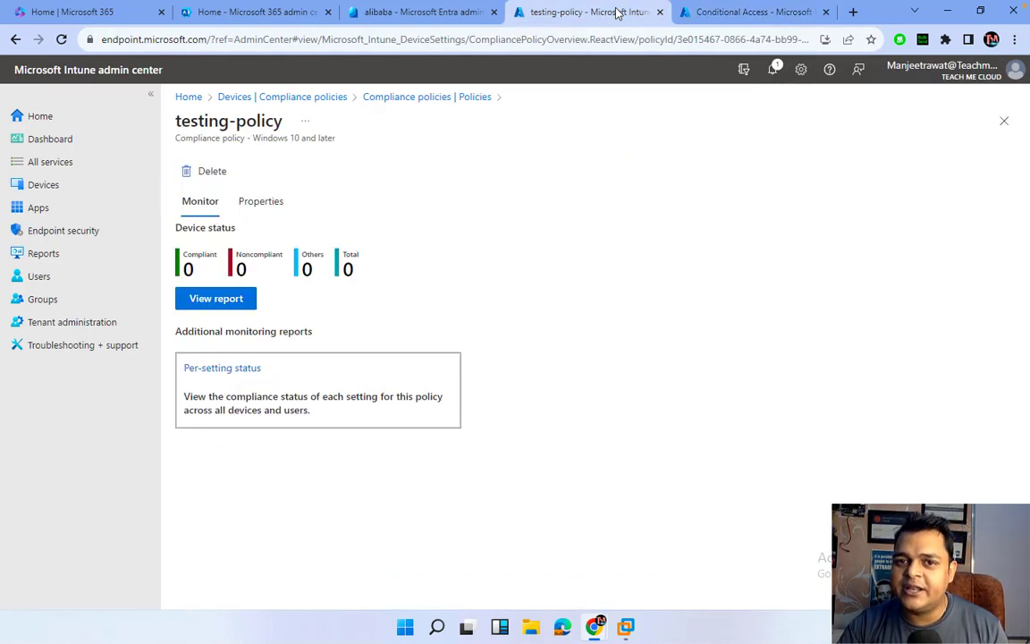
click(412, 40)
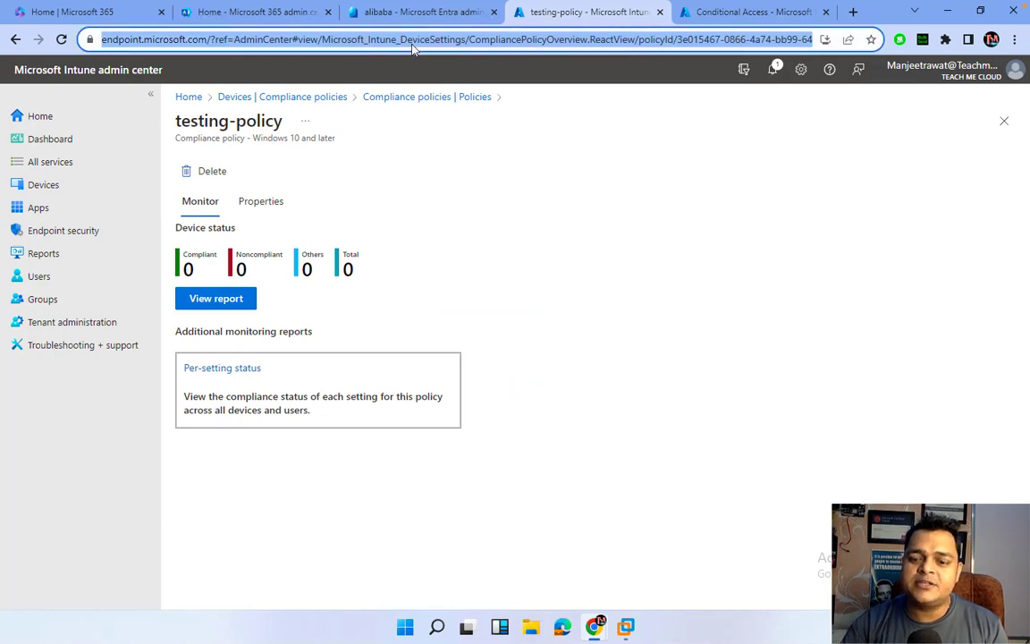
key(Return)
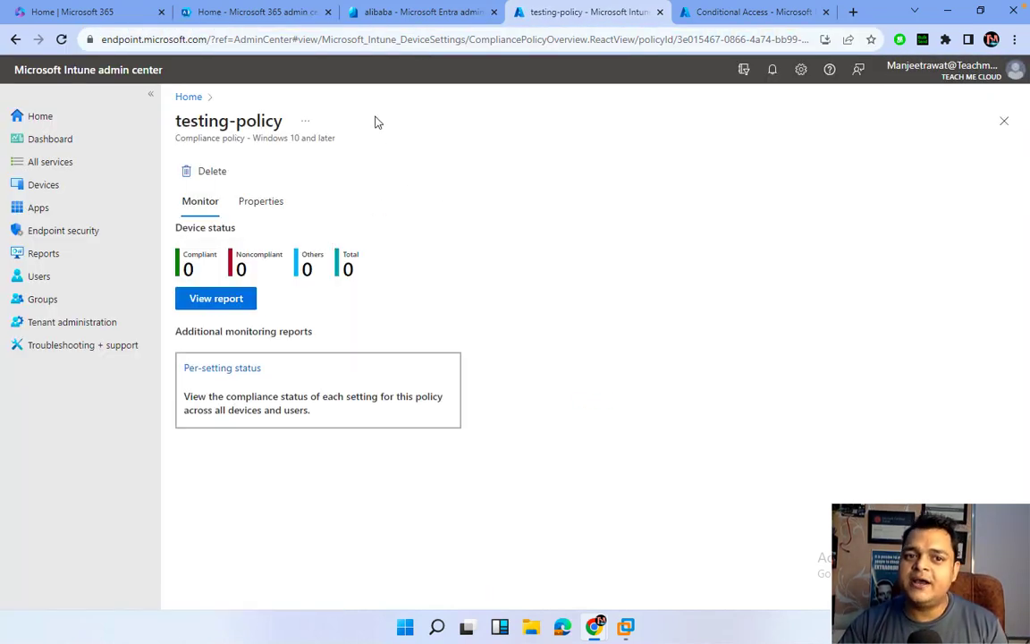
click(456, 41)
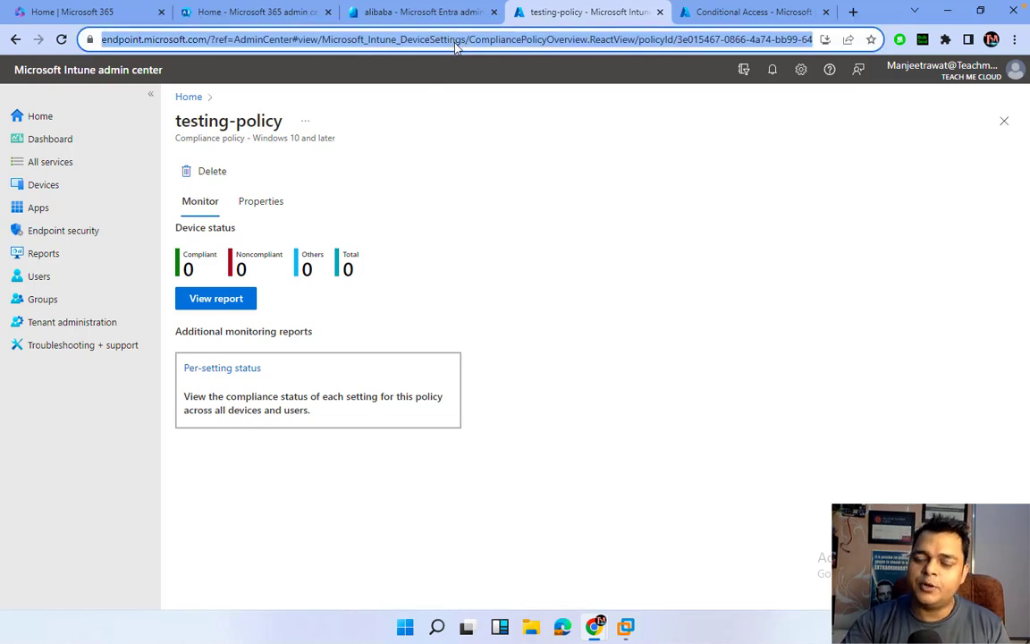
key(Return)
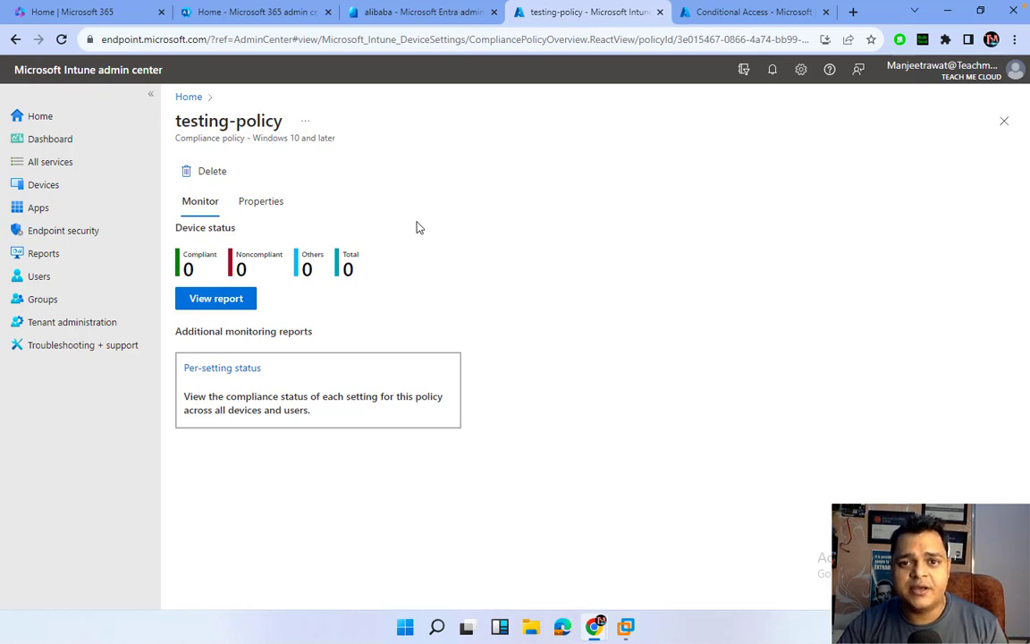
Refresh the Conditional Access policies list to check class-test-policy, then return to testing-policy.
click(741, 18)
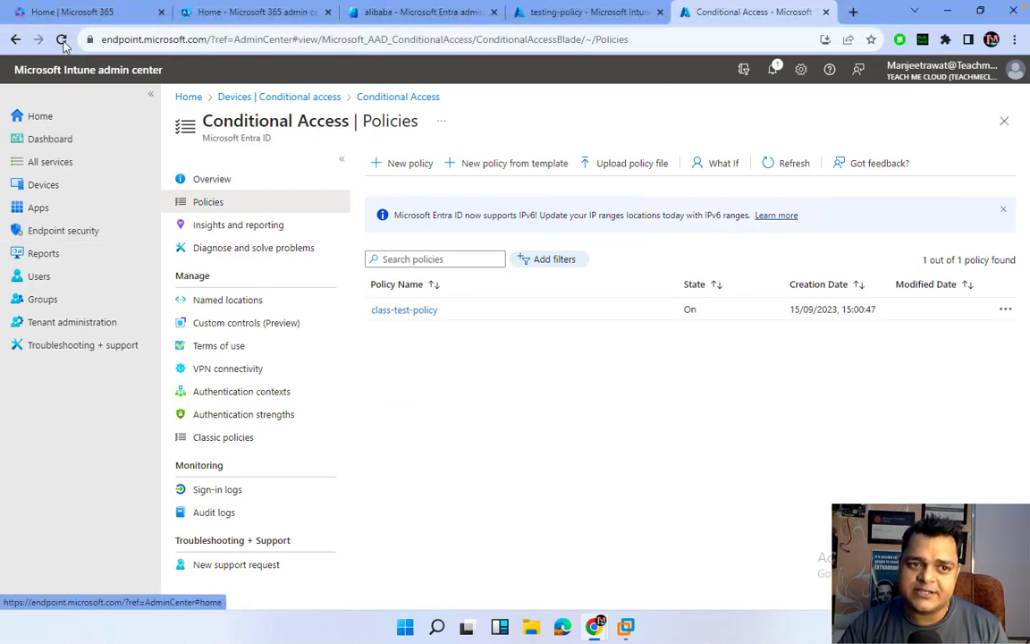
click(62, 40)
click(571, 14)
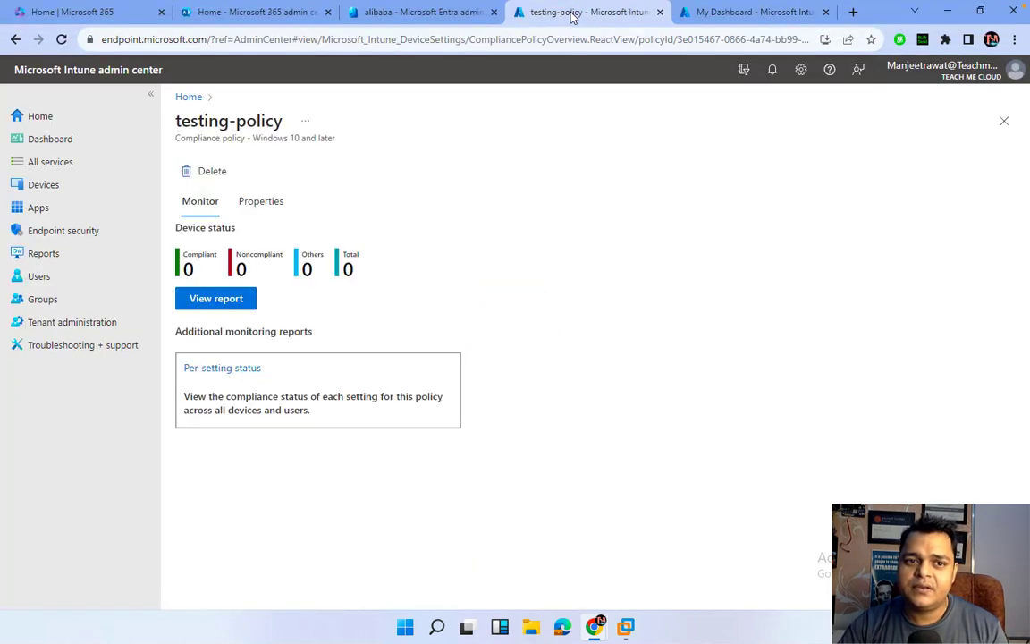
Reload testing-policy and open its device status report, refreshed to show 0 items.
click(112, 42)
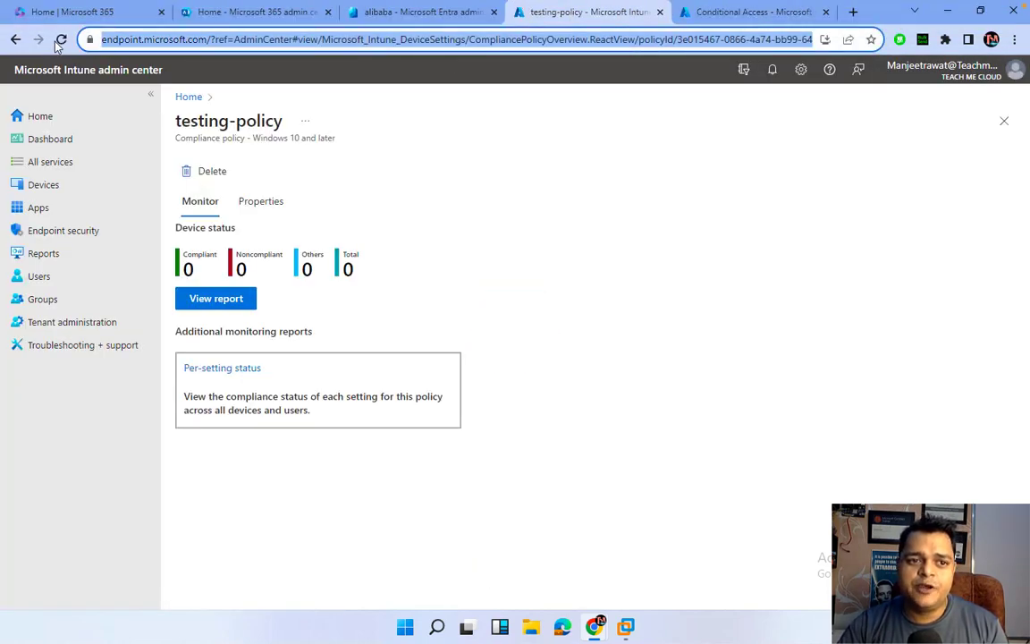
click(59, 42)
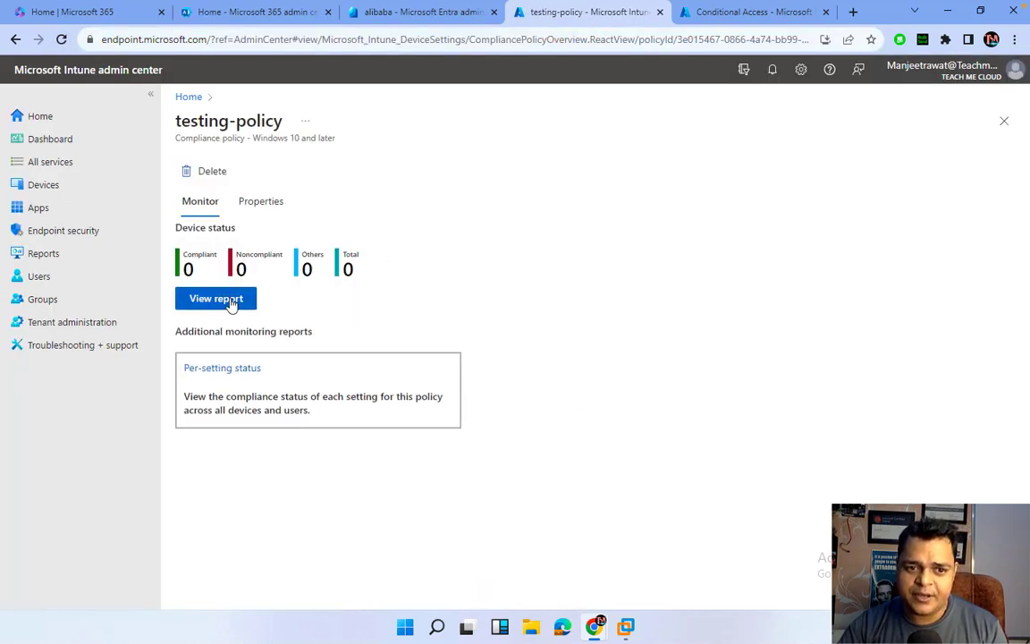
click(215, 299)
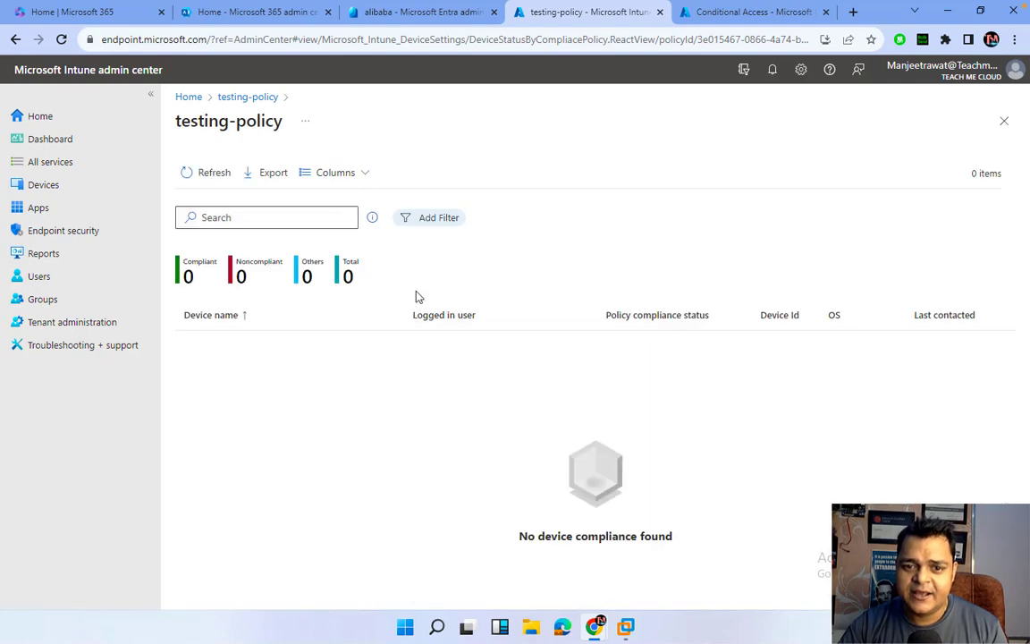
click(199, 179)
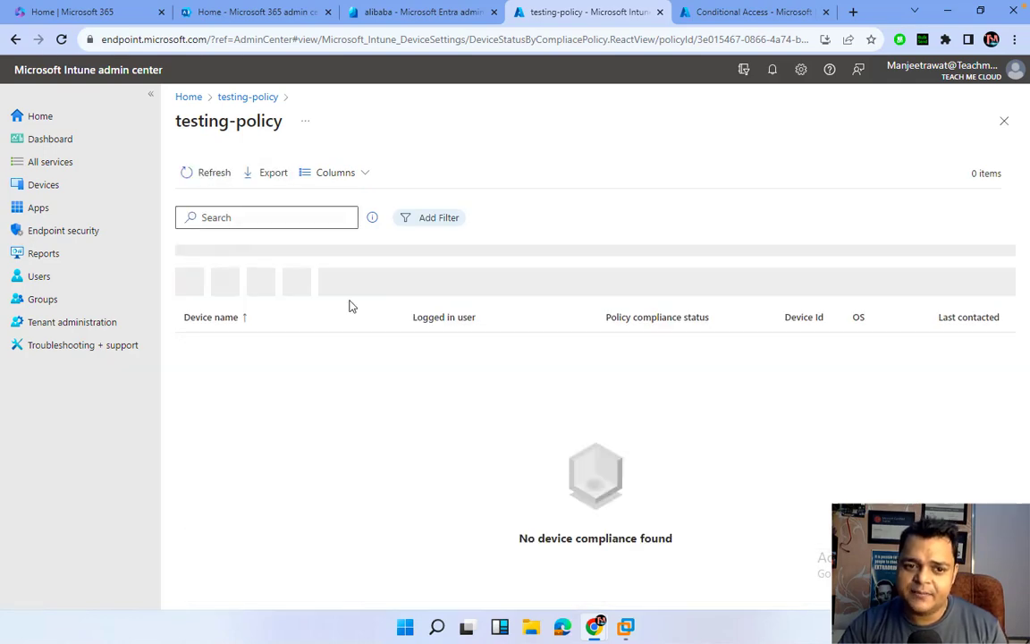
key(ctrl+Left)
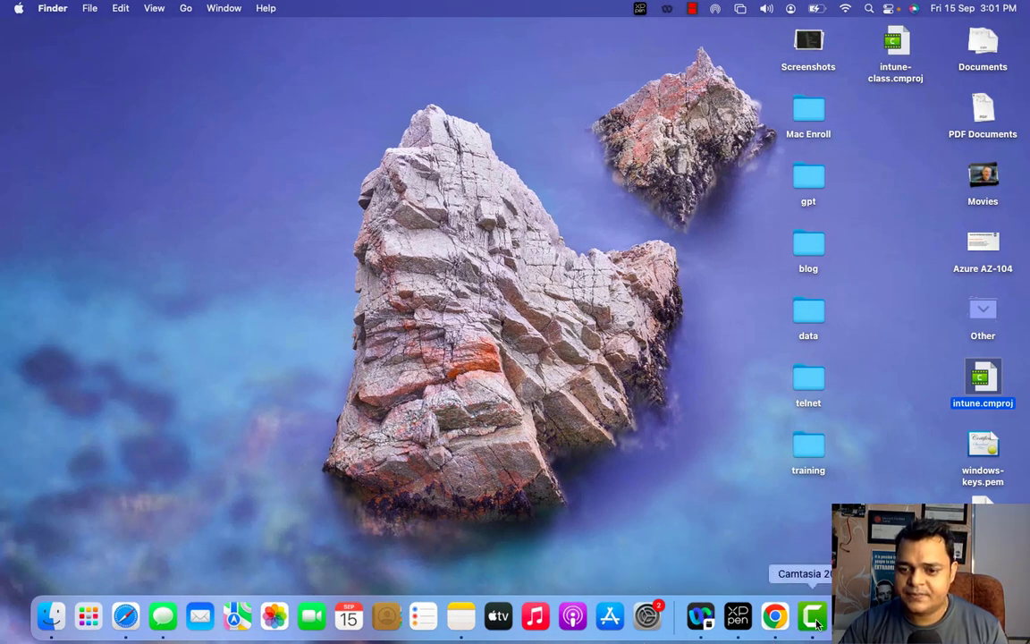
Pause the Camtasia recording from its Dock icon and return to the Windows VM.
right_click(817, 623)
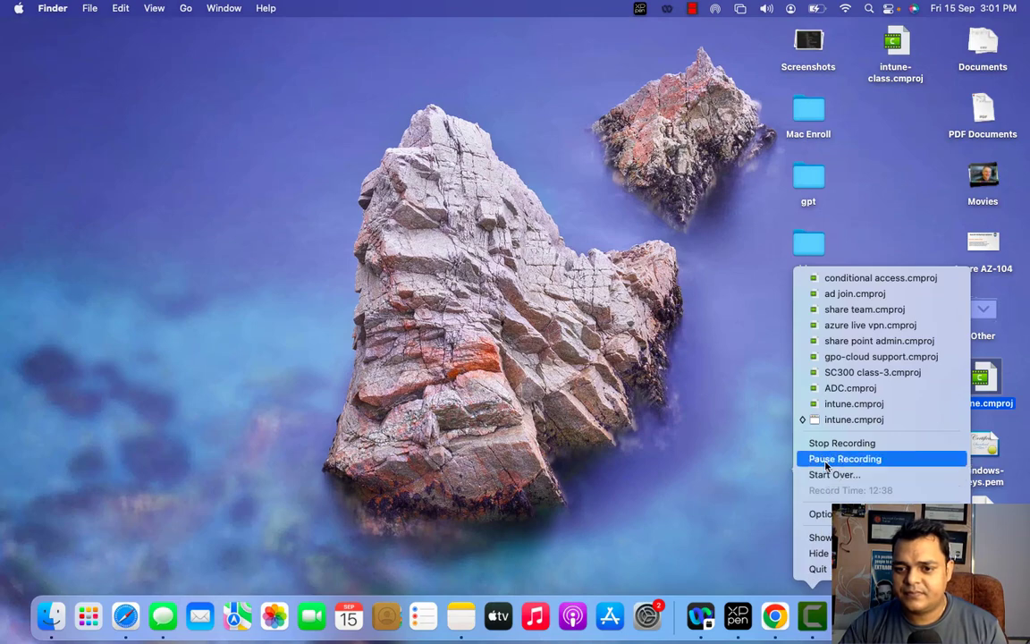
click(843, 458)
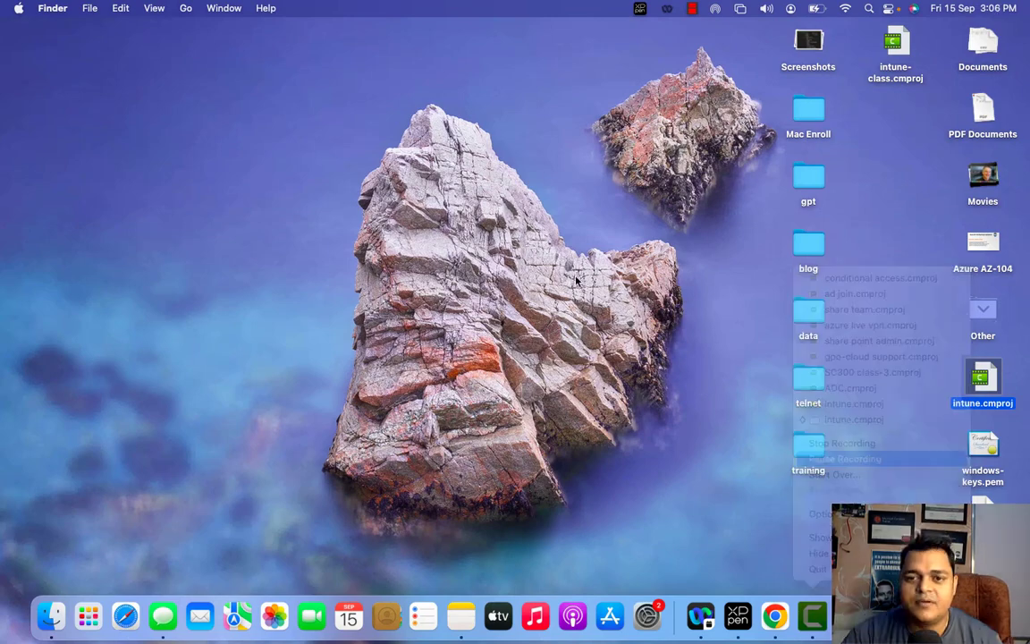
key(ctrl+Right)
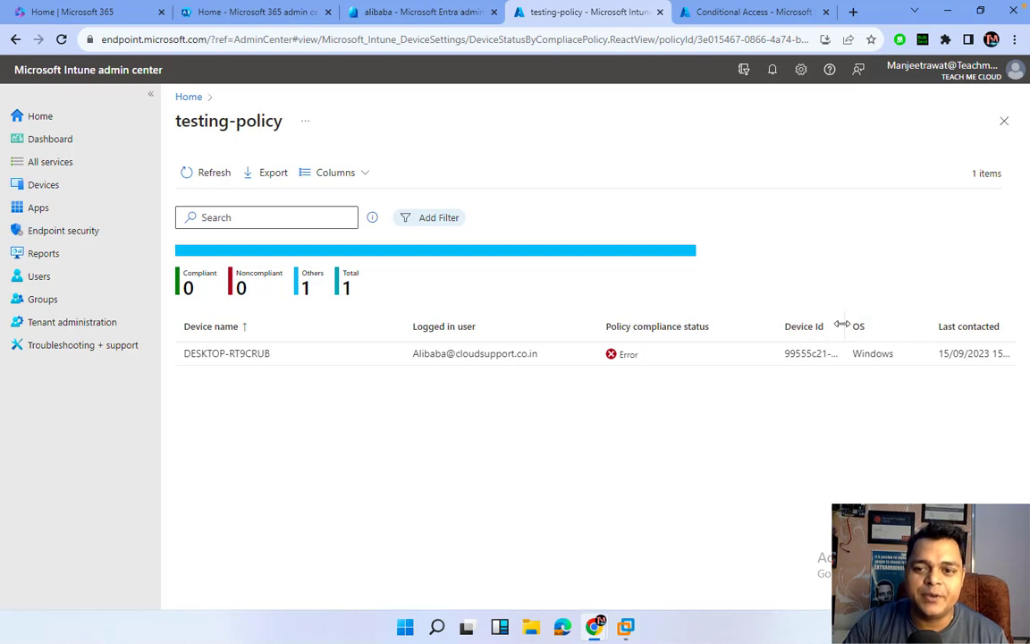
Widen the Device Id column and highlight the RT9CRUB device name and its Error status.
drag(837, 325, 901, 326)
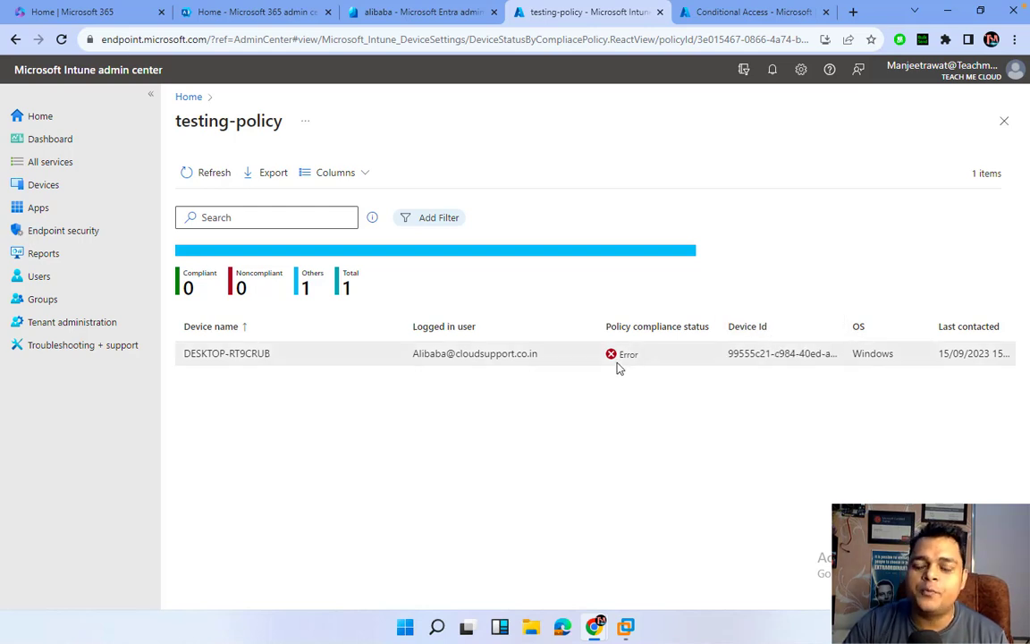
double_click(263, 354)
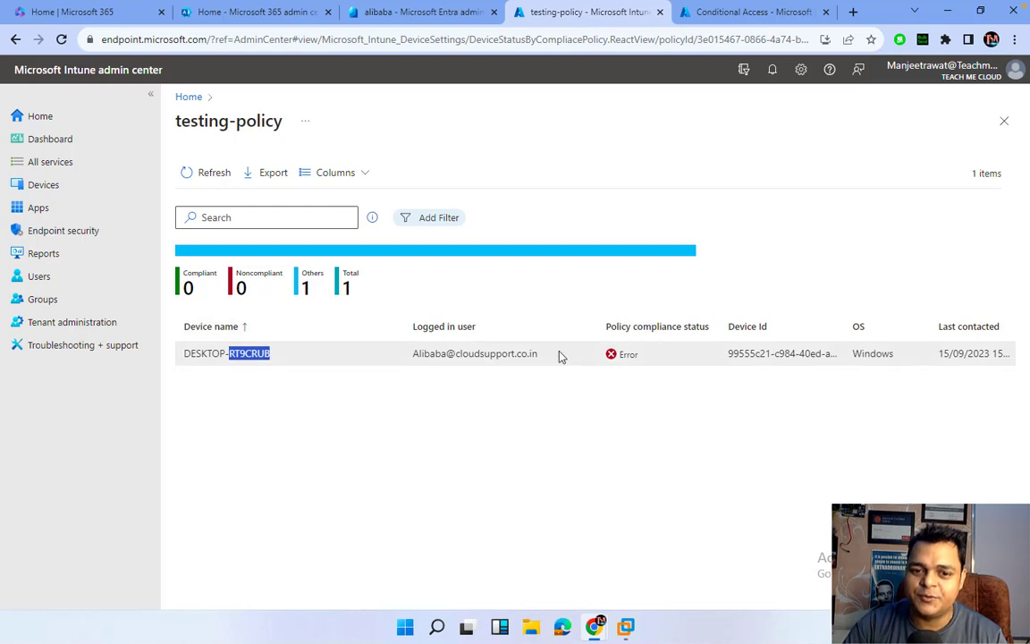
double_click(634, 355)
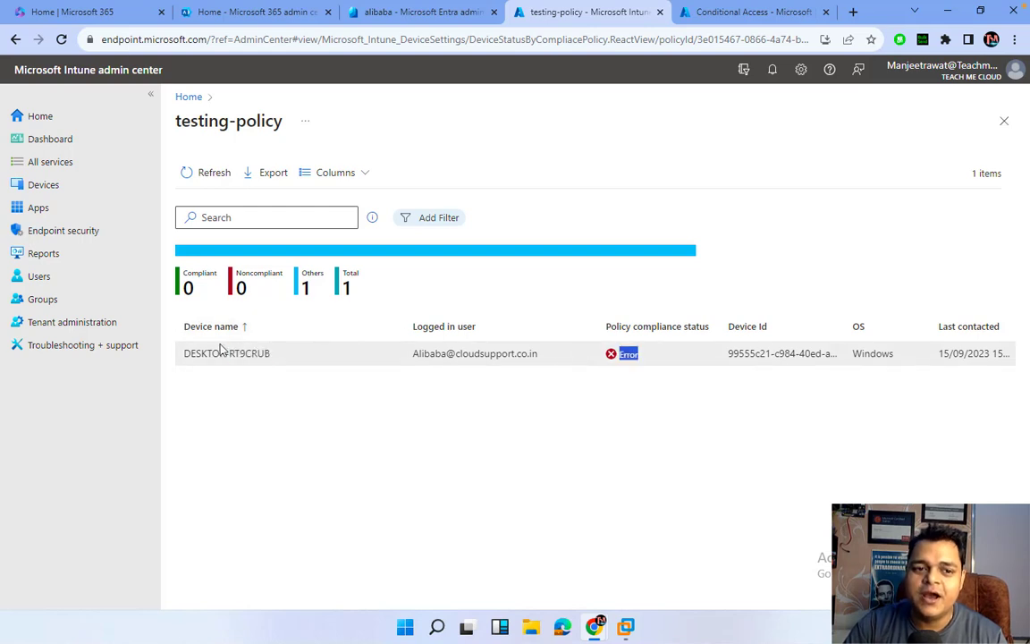
Reopen Devices > Compliance policies > testing-policy > View report and highlight the Error status.
click(49, 186)
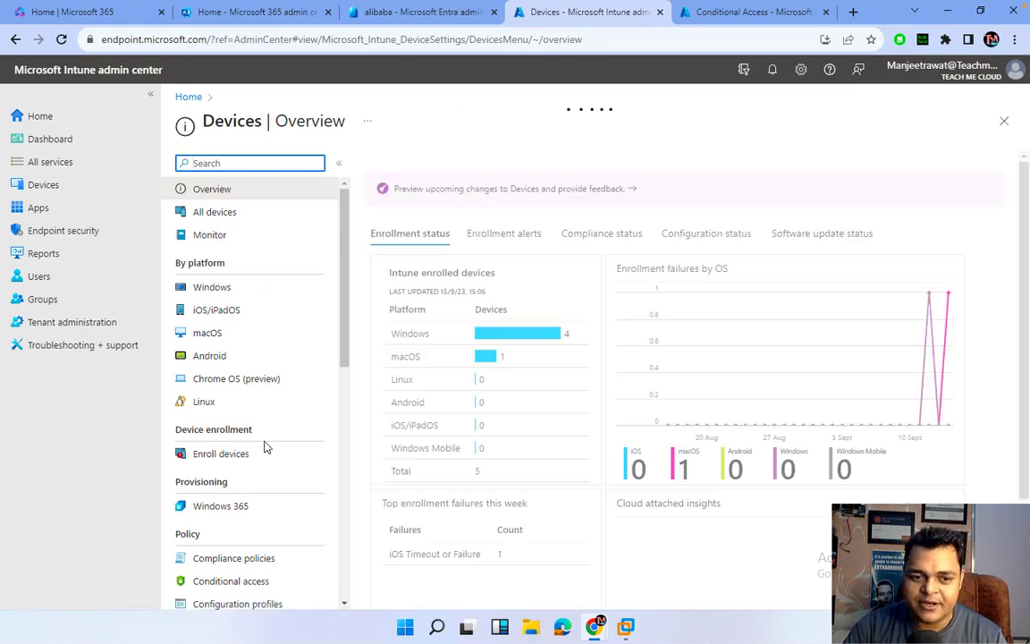
scroll(264, 447, down, 2)
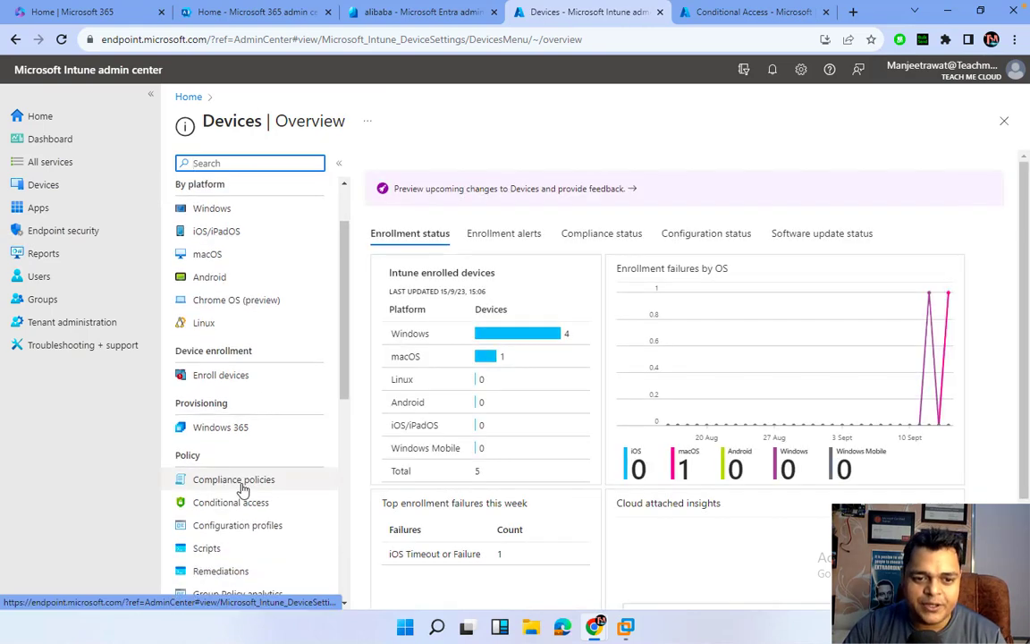
click(240, 484)
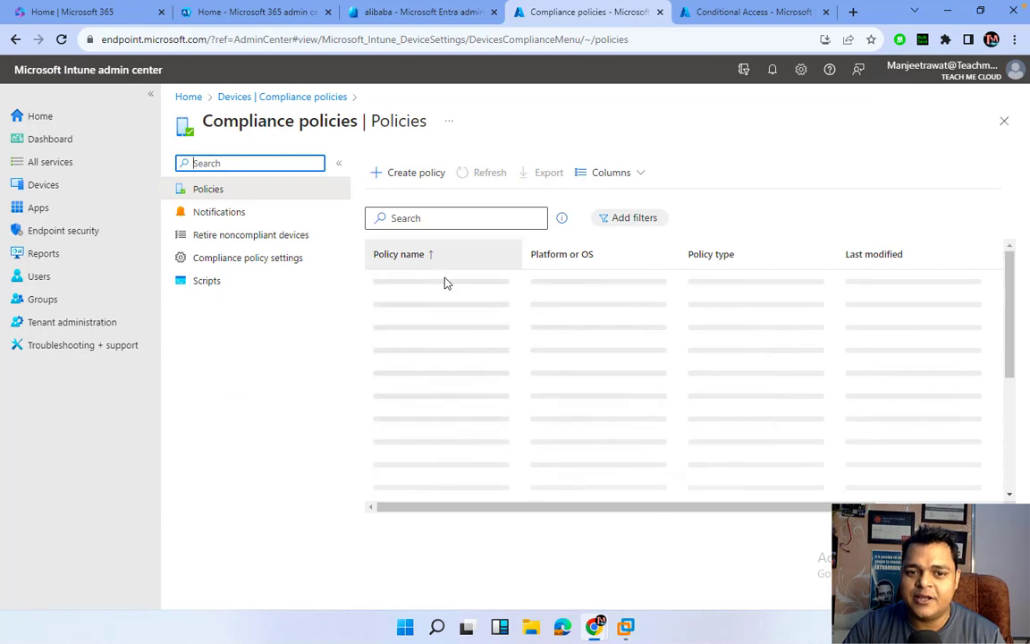
click(406, 286)
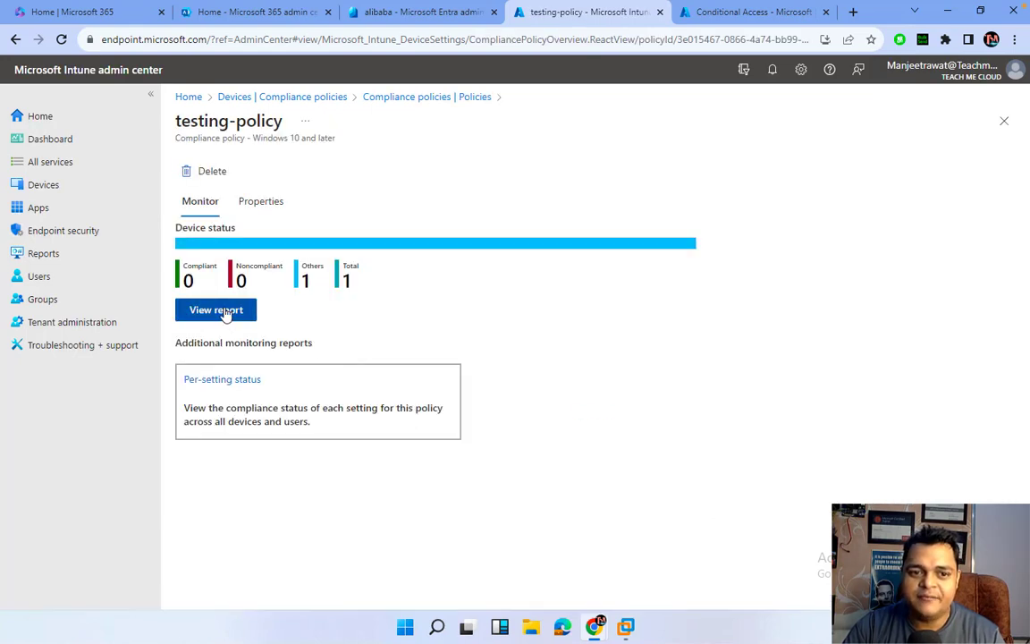
click(223, 312)
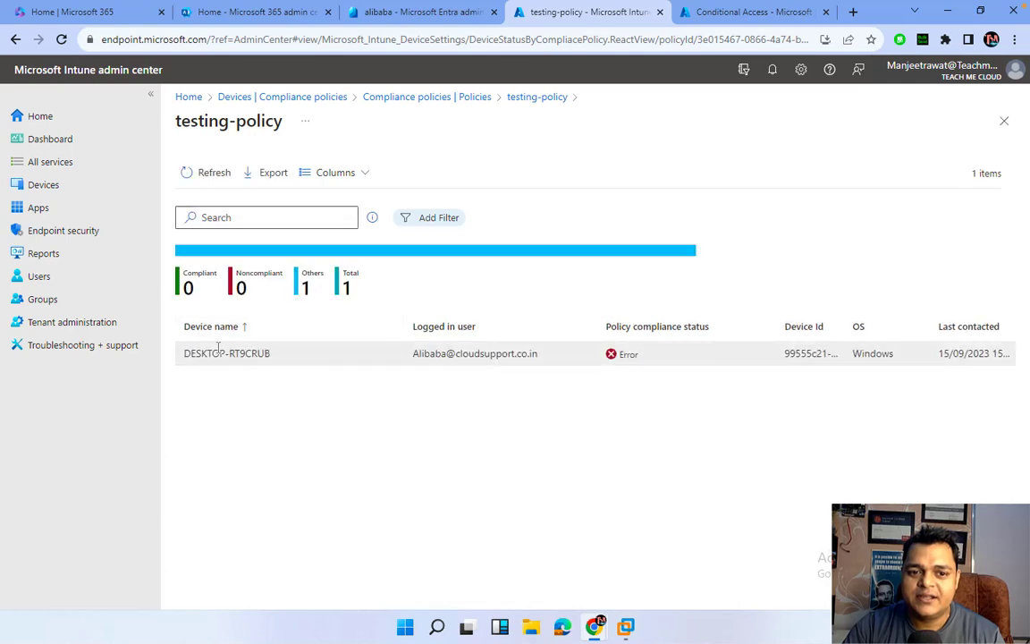
double_click(628, 355)
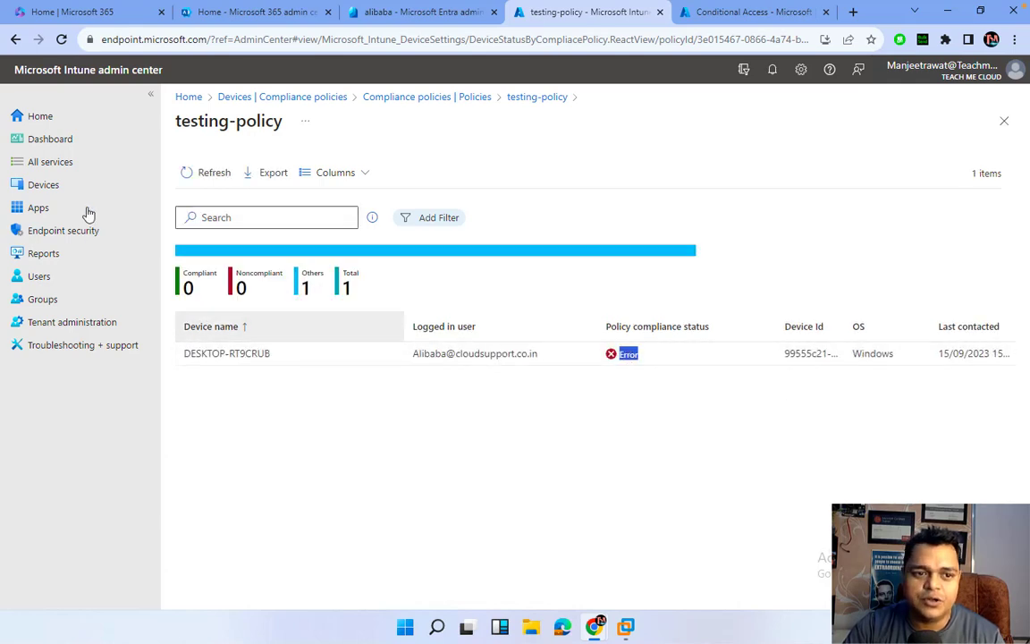
click(50, 164)
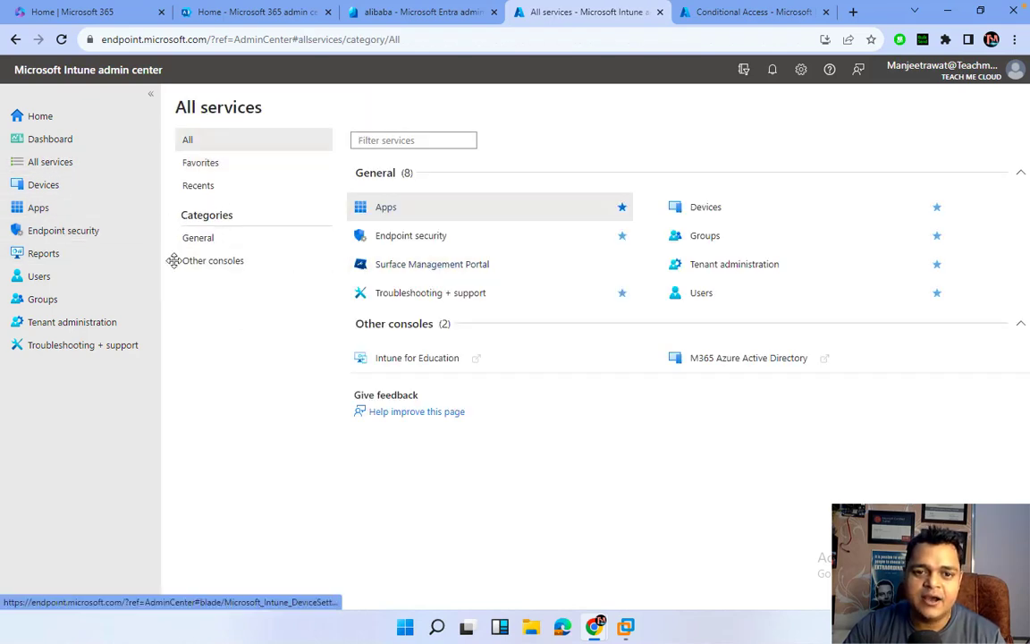
From Devices, open the Windows device list and select the noncompliant DESKTOP-RT9CRUB.
click(43, 185)
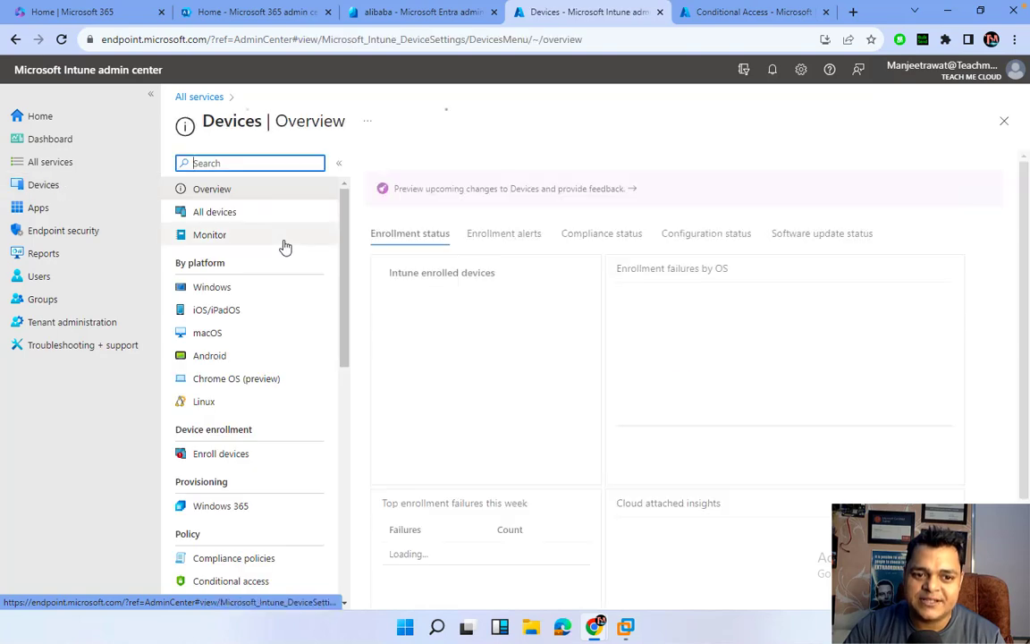
scroll(233, 481, down, 2)
scroll(233, 481, down, 2)
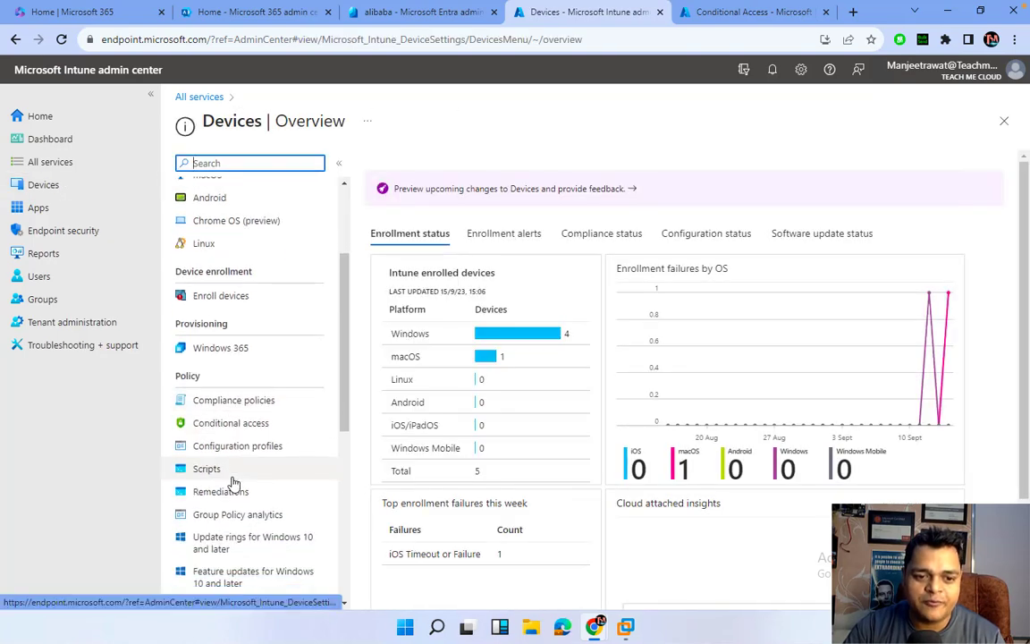
scroll(278, 490, down, 2)
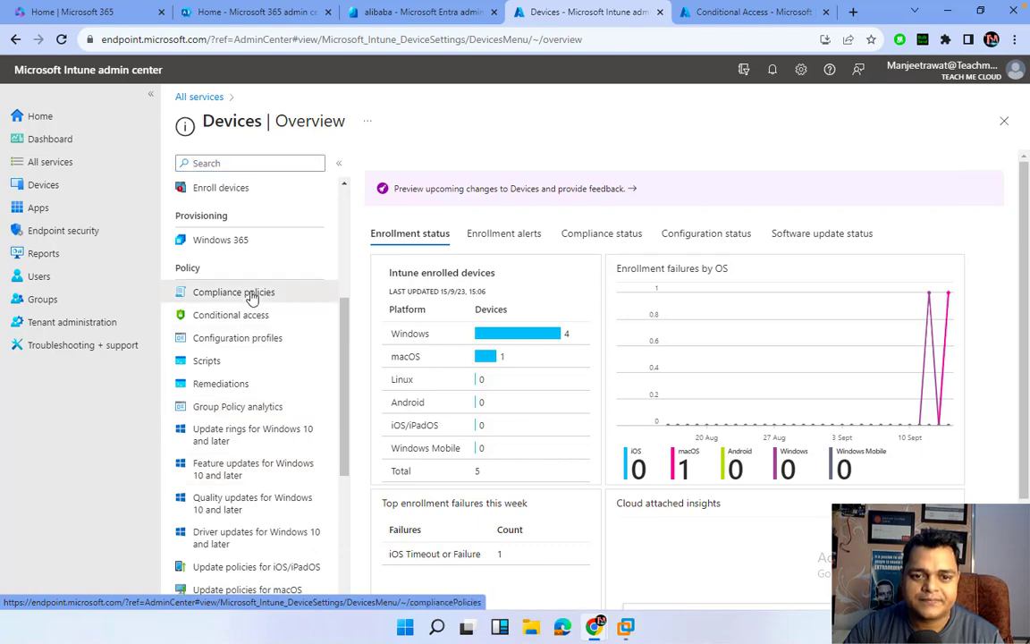
click(252, 294)
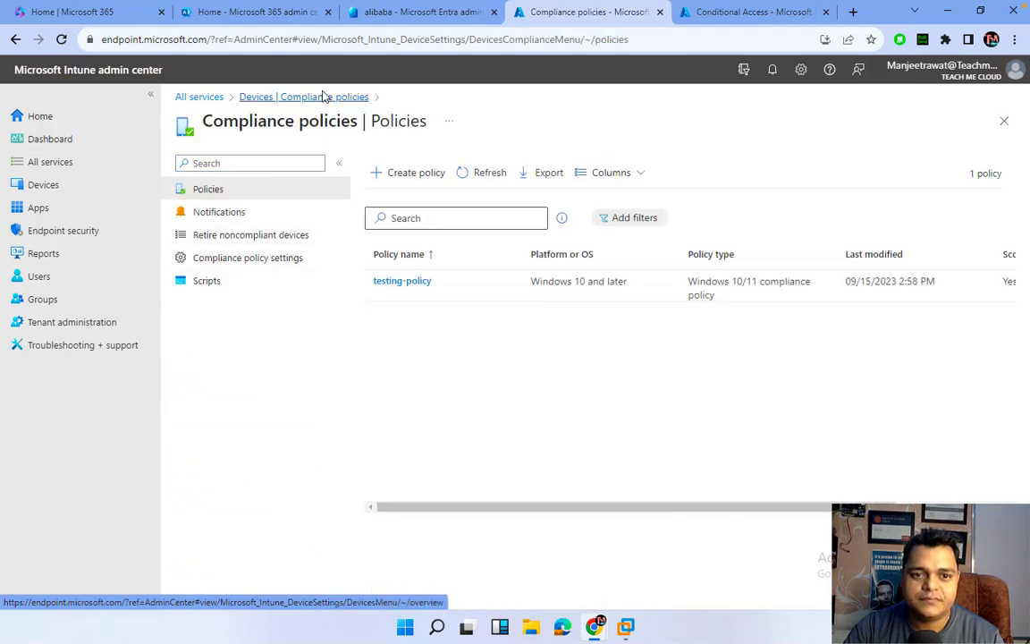
click(324, 97)
scroll(236, 322, up, 3)
scroll(235, 322, up, 3)
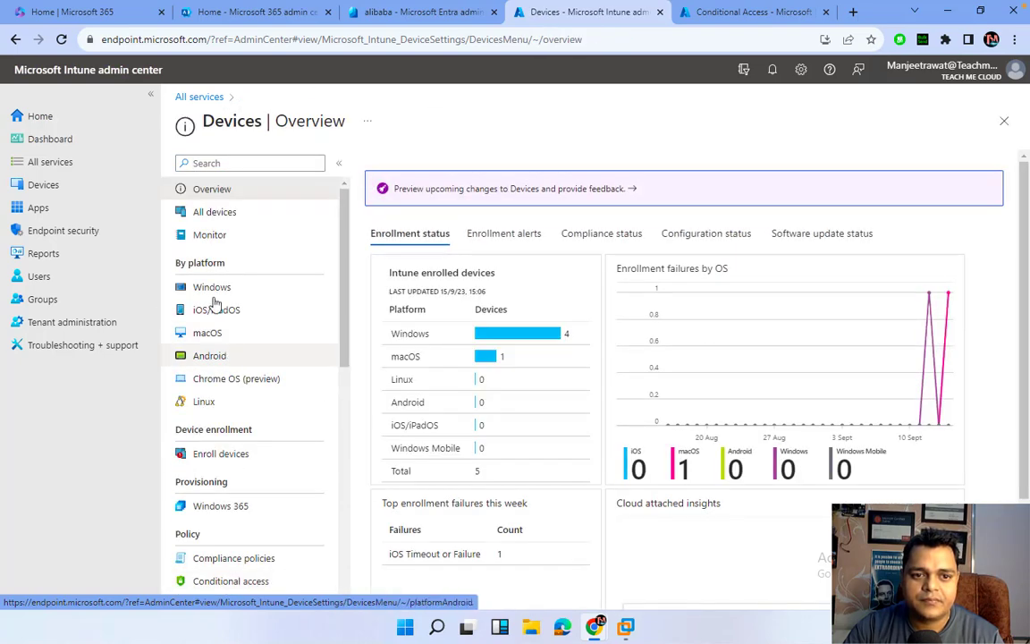
click(215, 290)
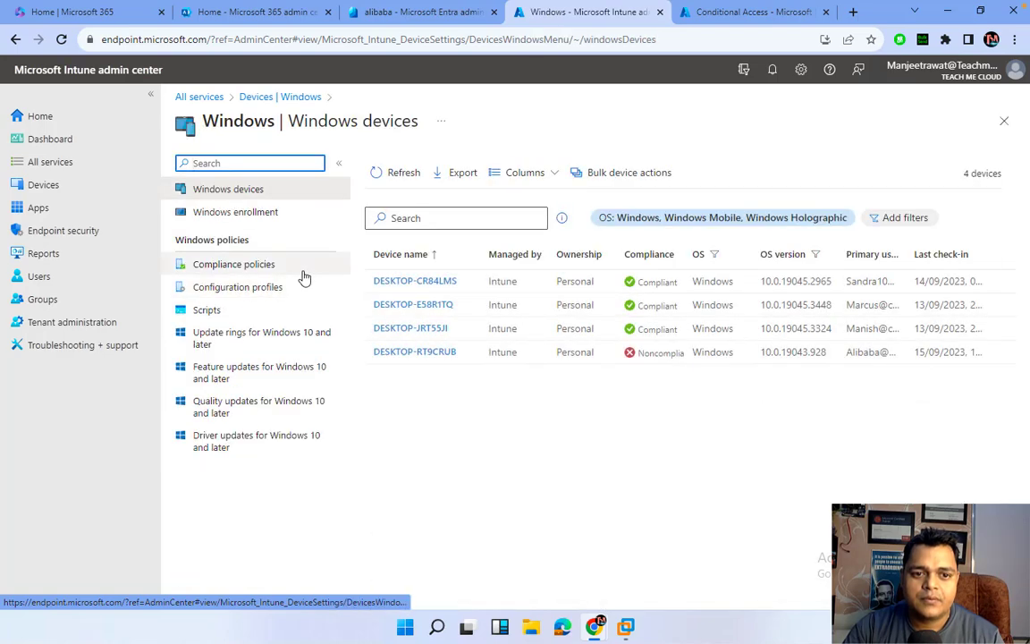
click(414, 356)
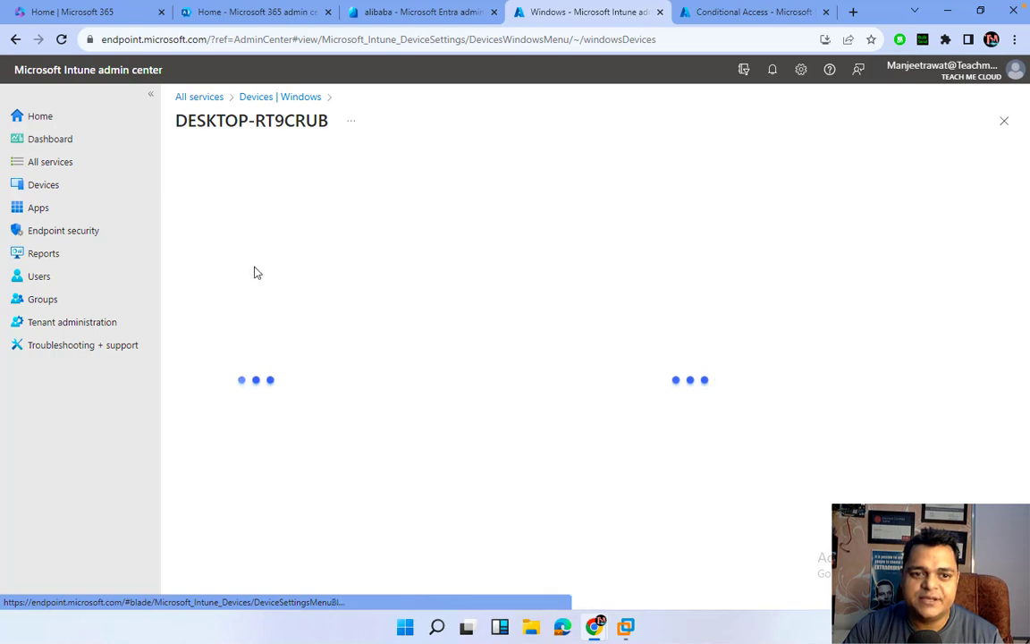
Open DESKTOP-RT9CRUB's testing-policy compliance results and highlight the failing Encryption of data storage setting.
click(240, 347)
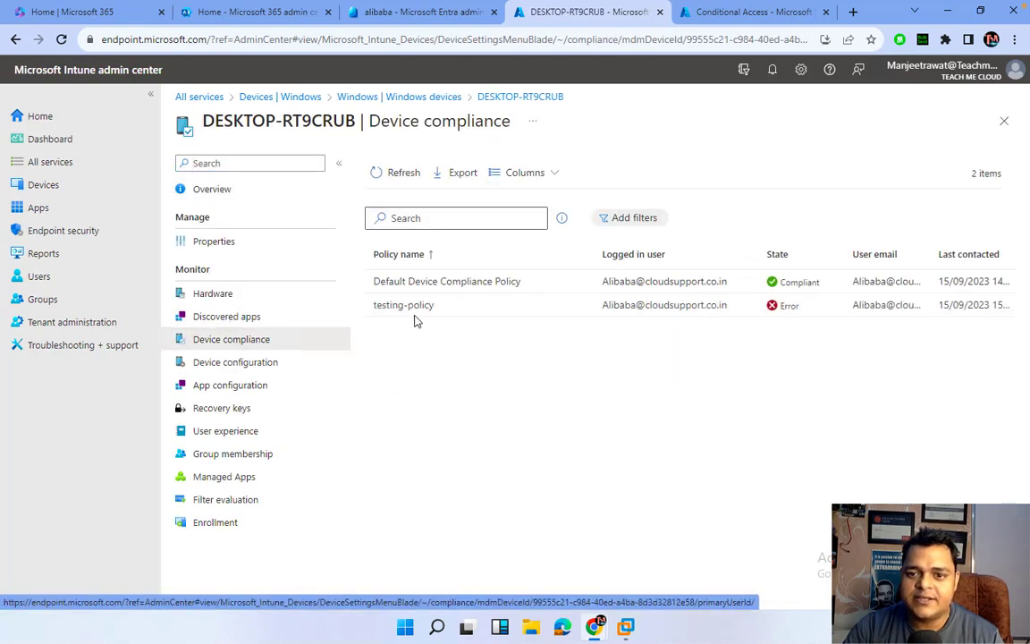
click(386, 308)
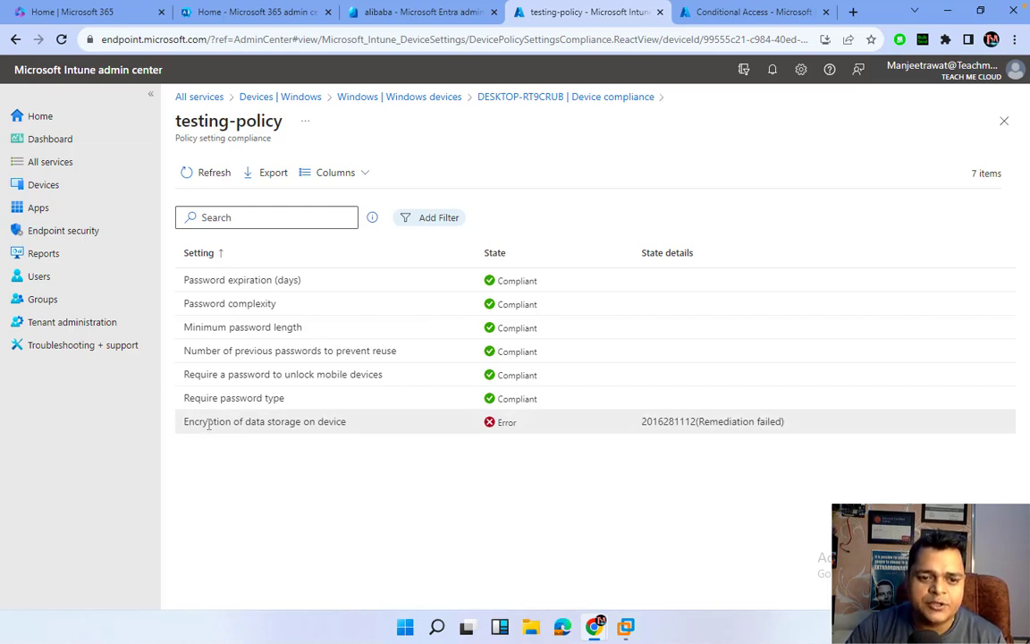
drag(209, 424, 367, 433)
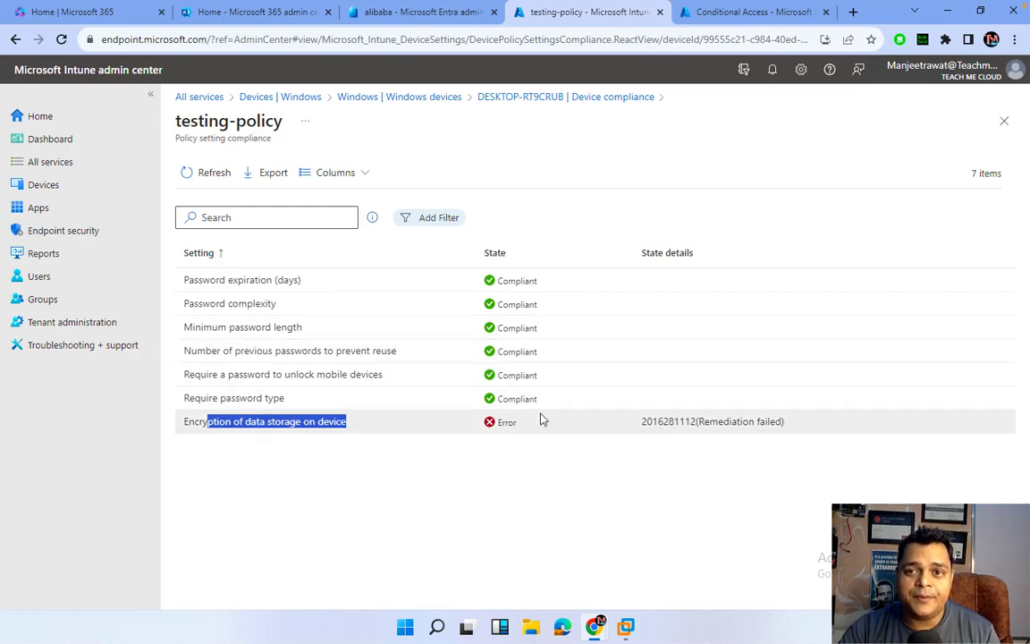
Show the Conditional Access list with class-test-policy On, then switch to the Windows 10 x64 VM.
click(725, 13)
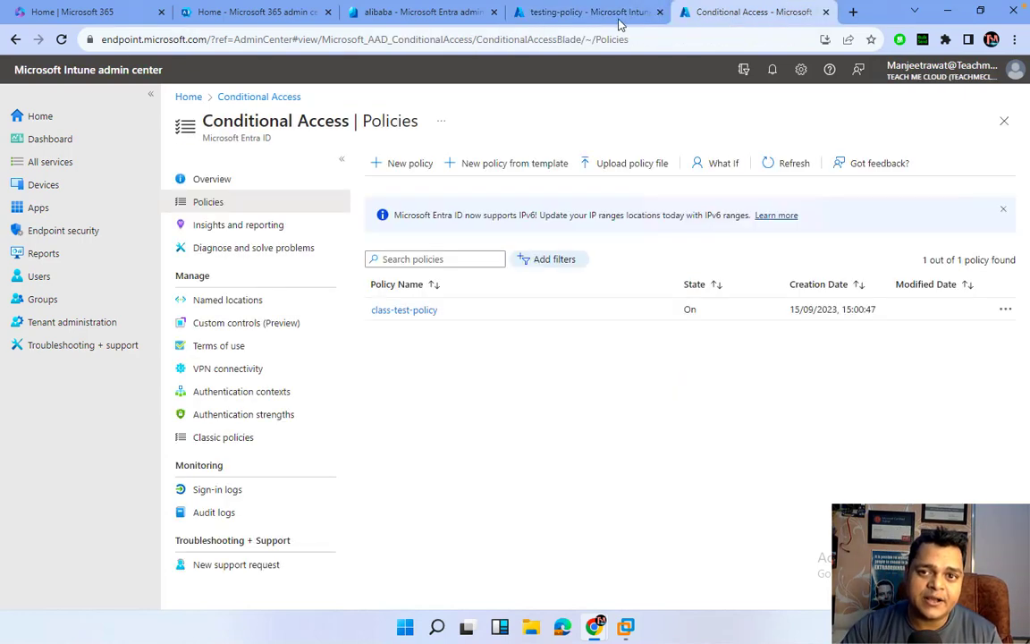
mouse_move(626, 626)
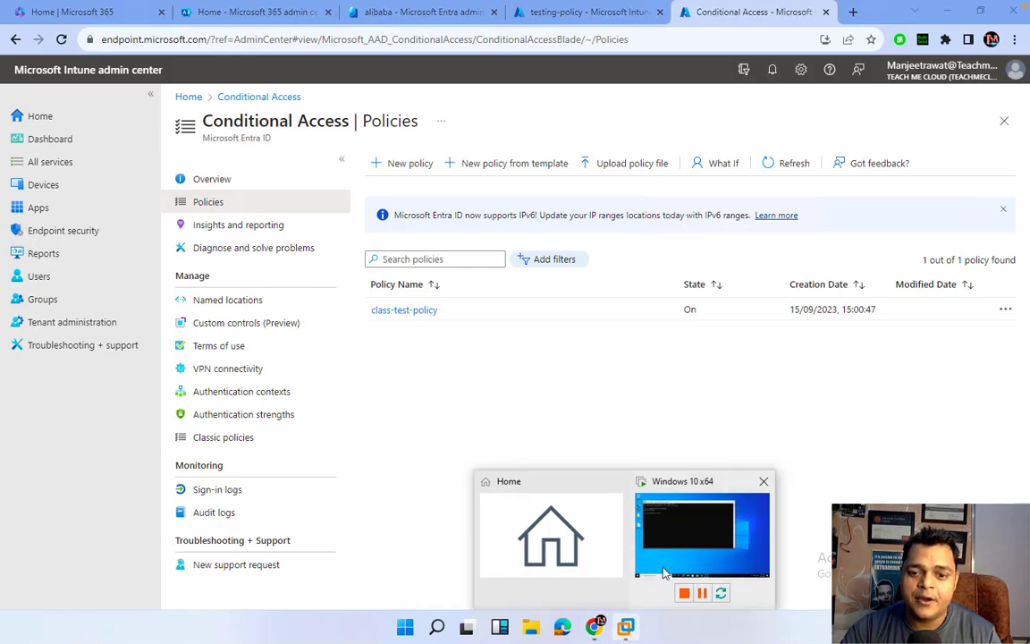
click(644, 523)
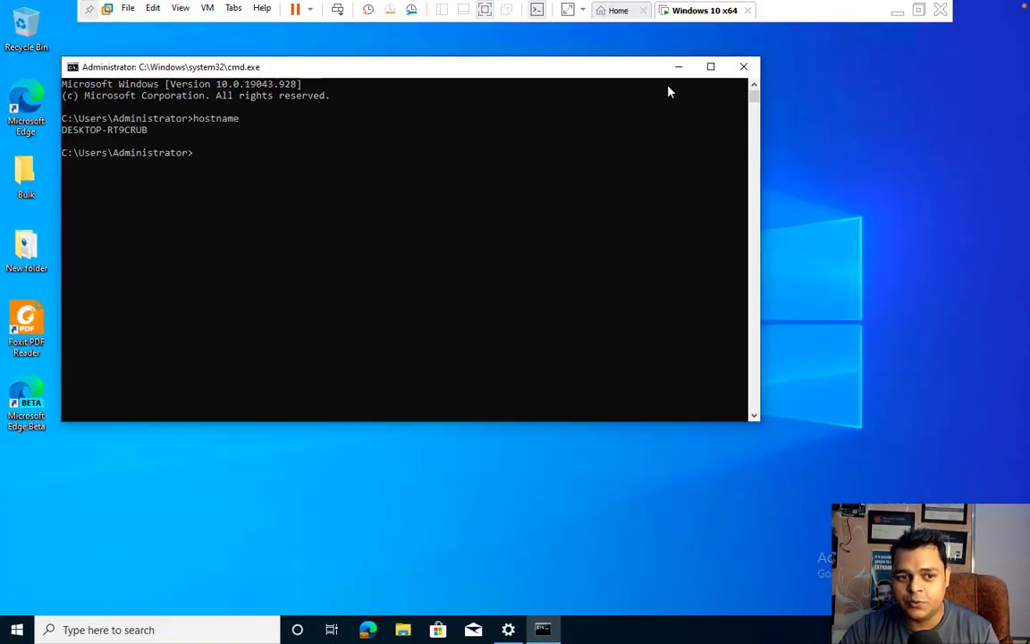
Close the command prompt and launch Outlook from the Start menu's Office folder.
click(743, 66)
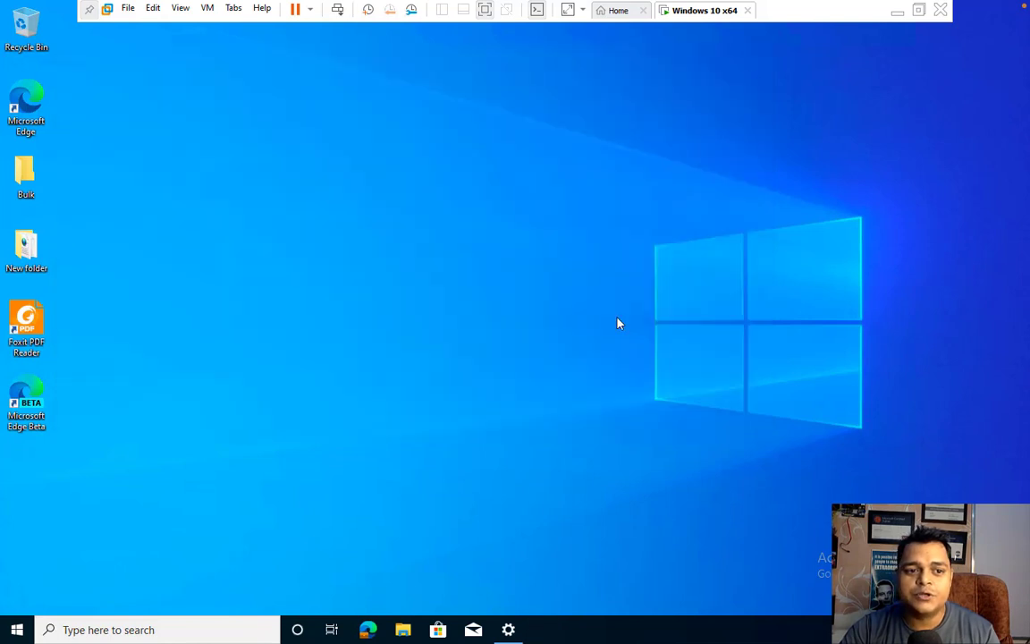
click(20, 629)
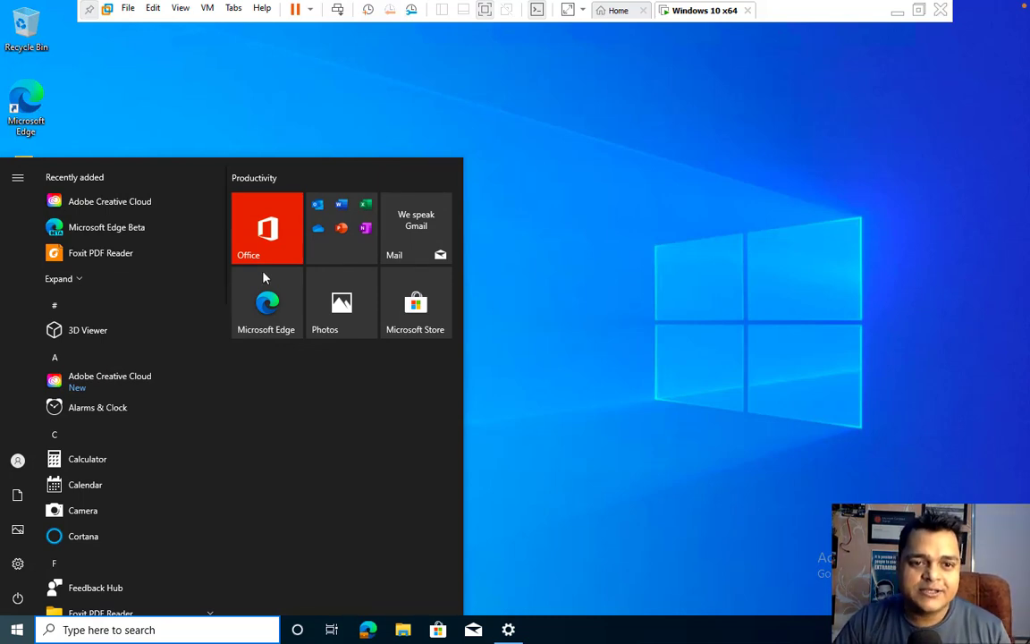
click(317, 210)
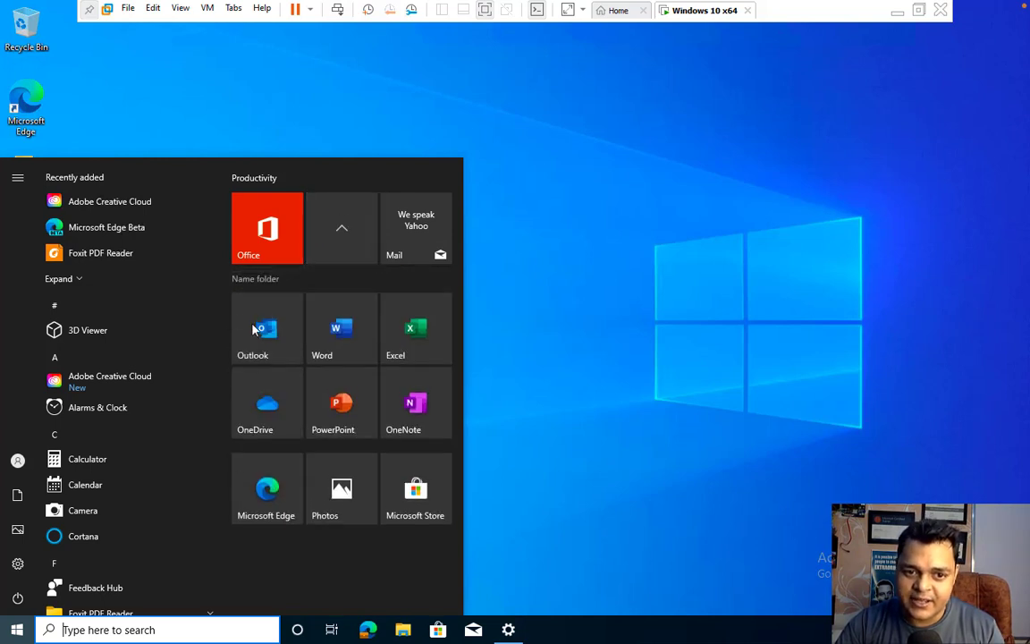
click(253, 330)
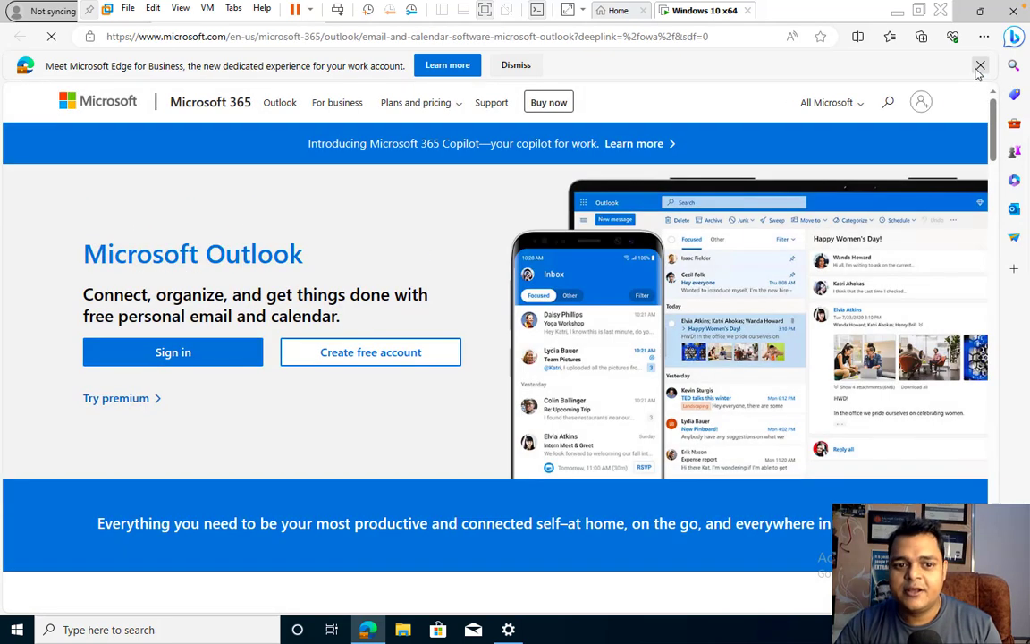
Dismiss the Edge for Business notice and submit the test user's e-mail to sign in to Outlook.
click(980, 66)
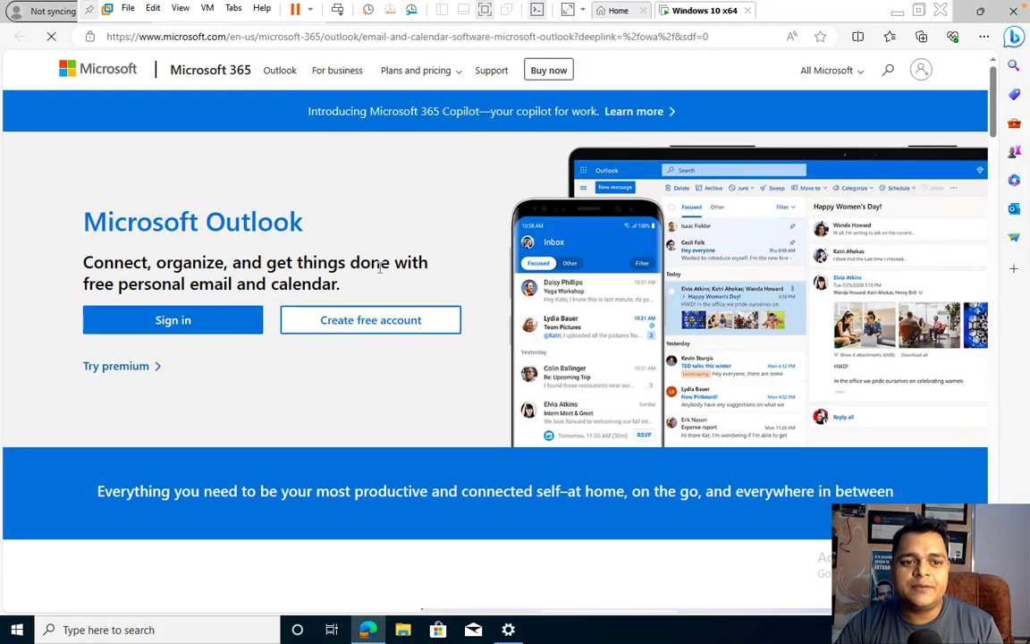
click(194, 324)
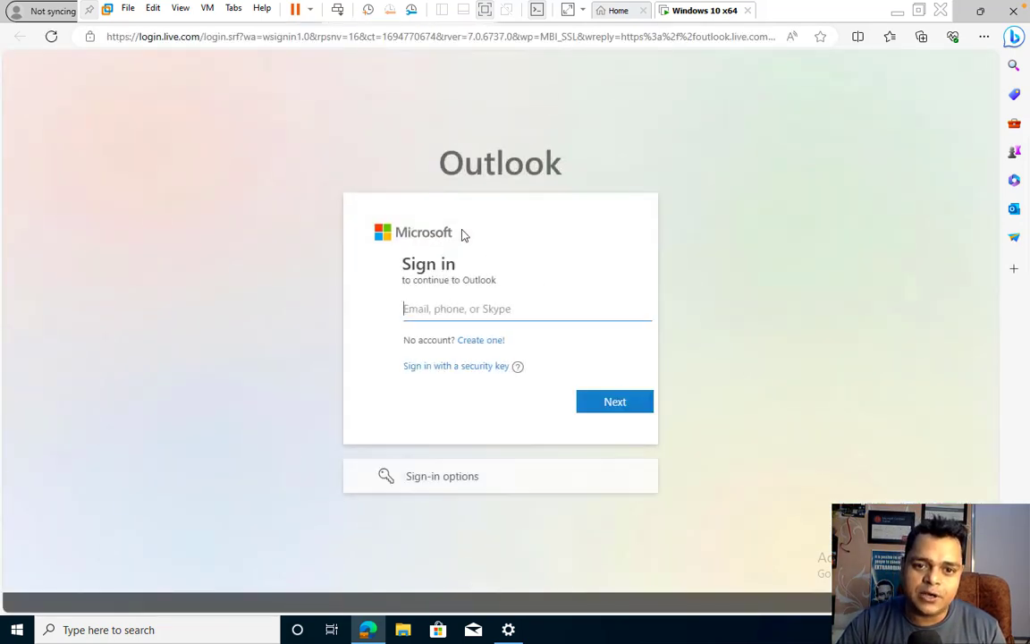
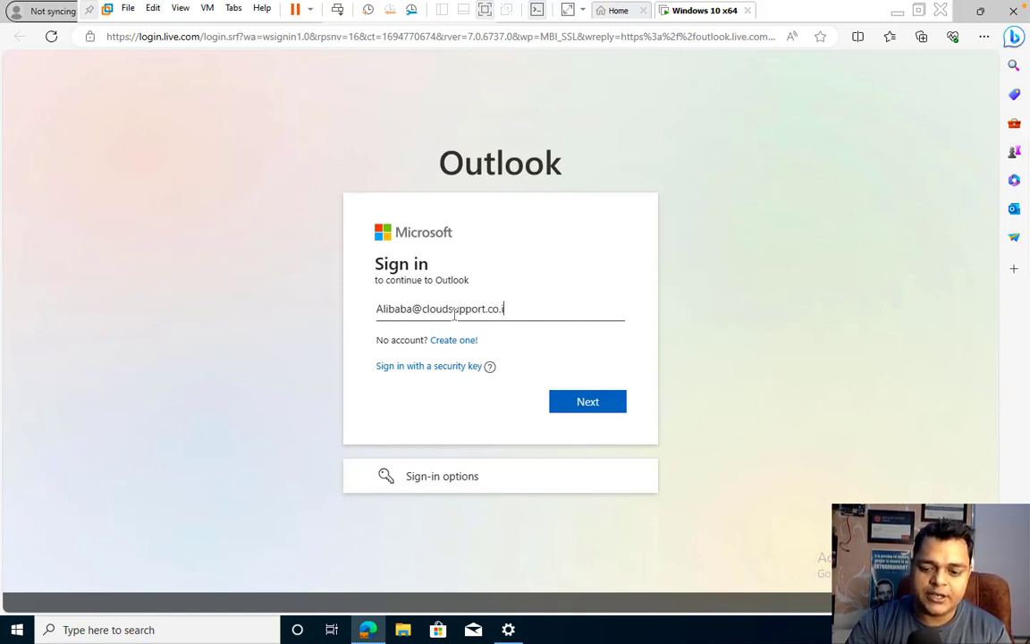
key(Return)
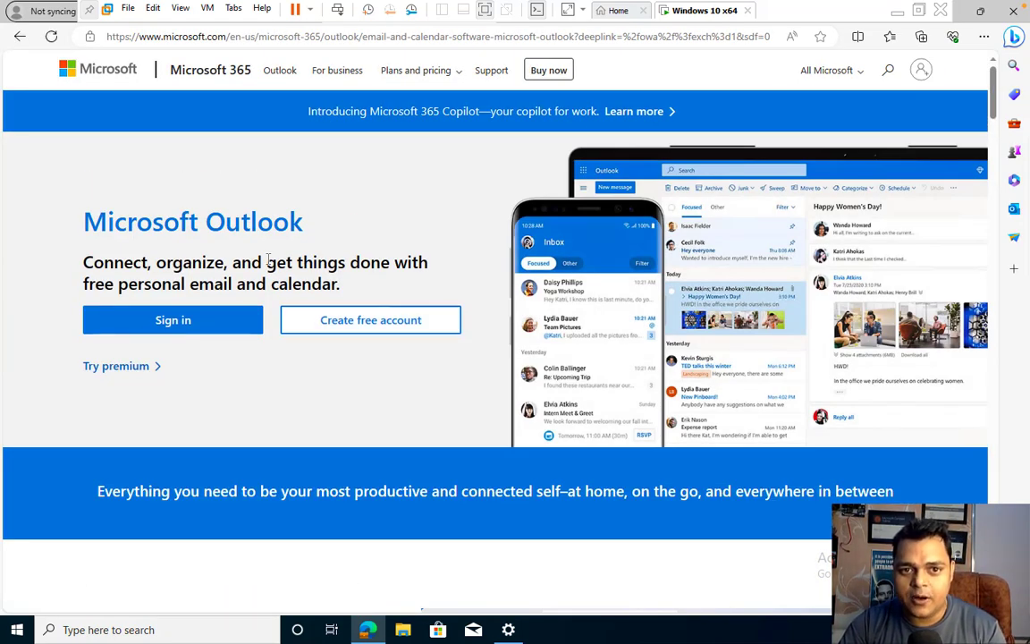
Retry the Outlook sign-in with the saved e-mail and account password, declining to save the password.
click(199, 327)
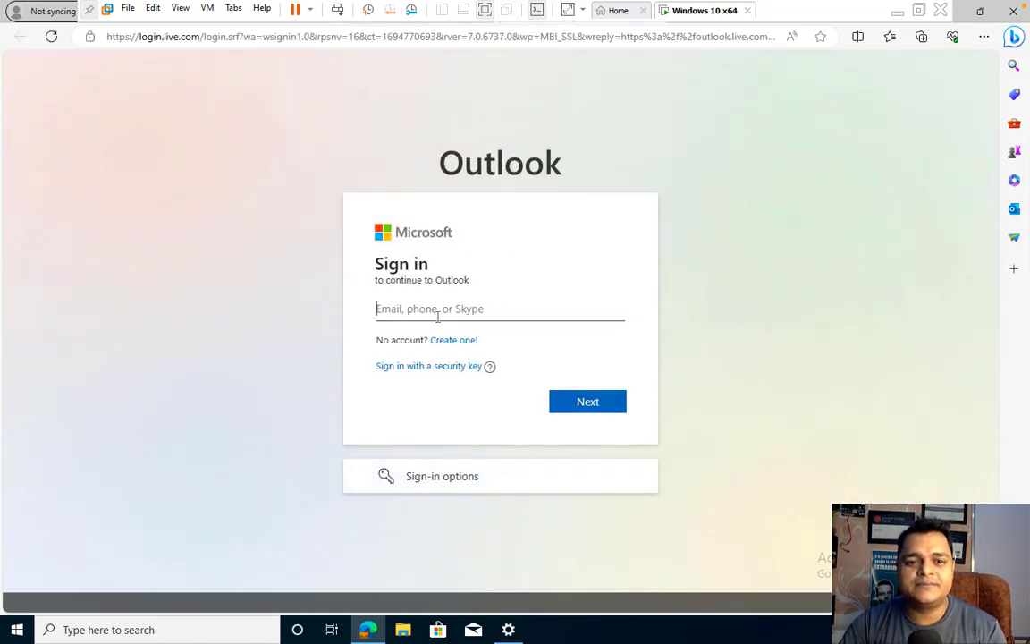
click(438, 313)
click(453, 362)
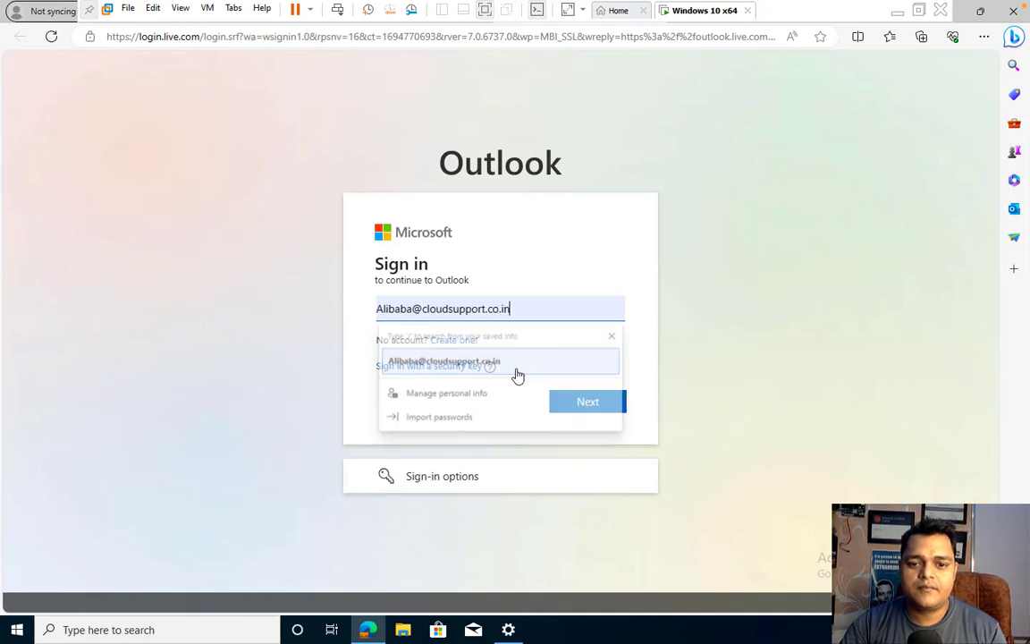
click(578, 405)
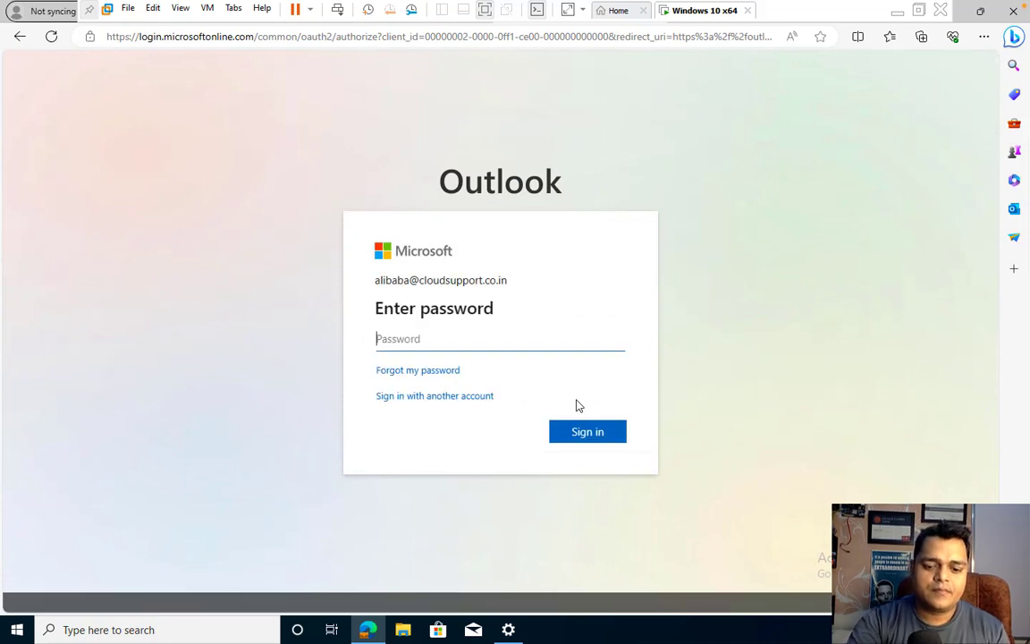
text(•)
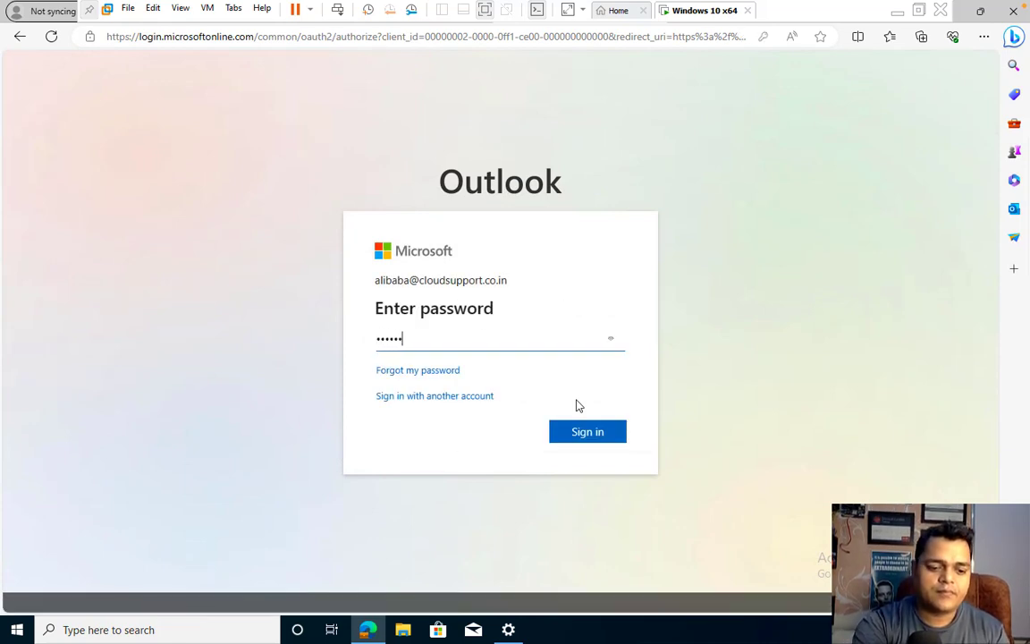
key(Return)
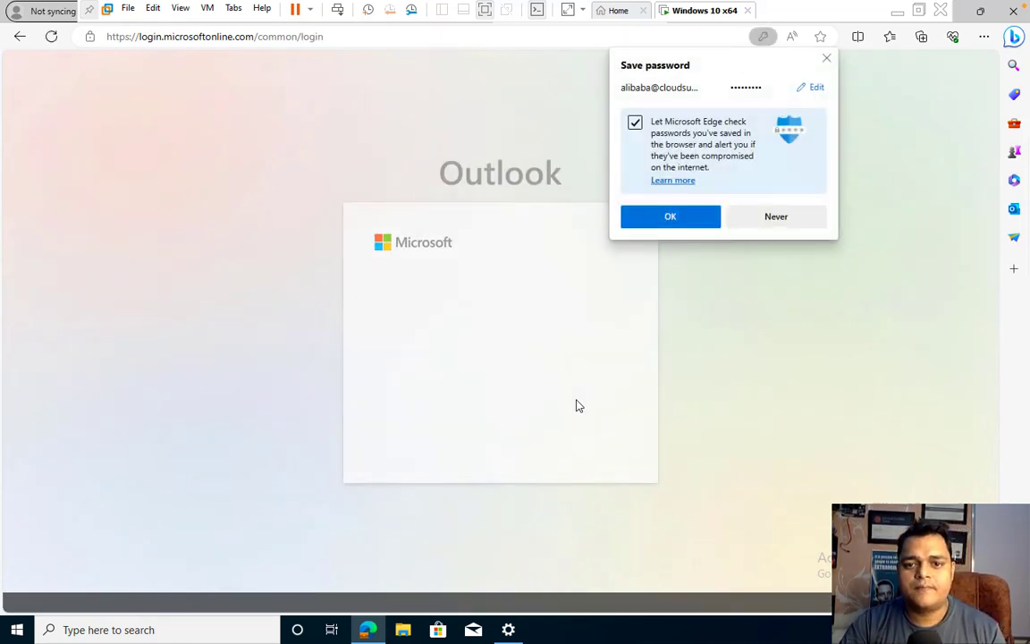
click(776, 224)
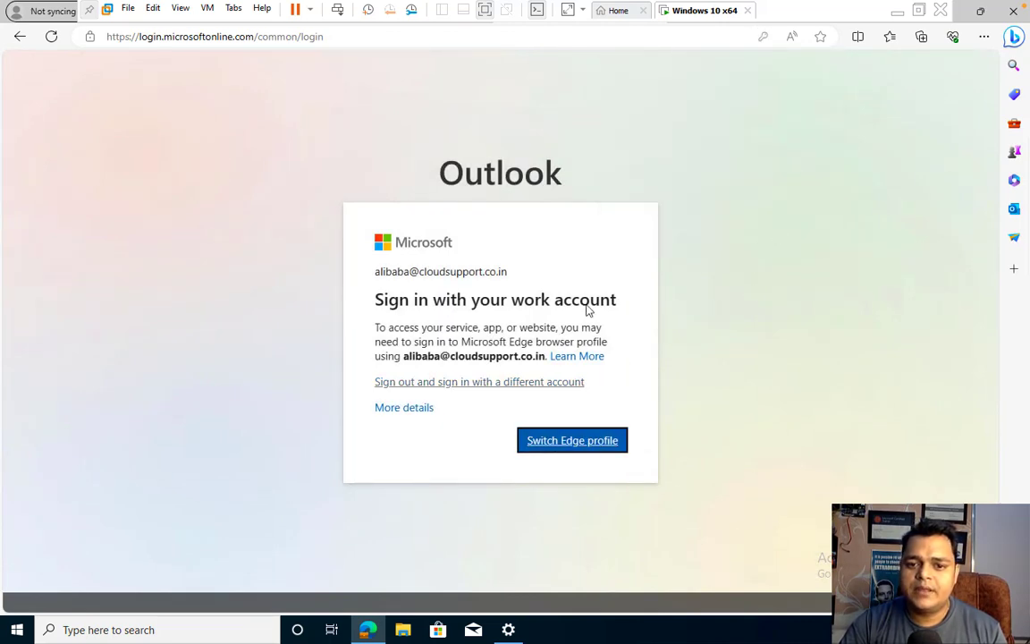
key(ctrl+Left)
key(ctrl+Right)
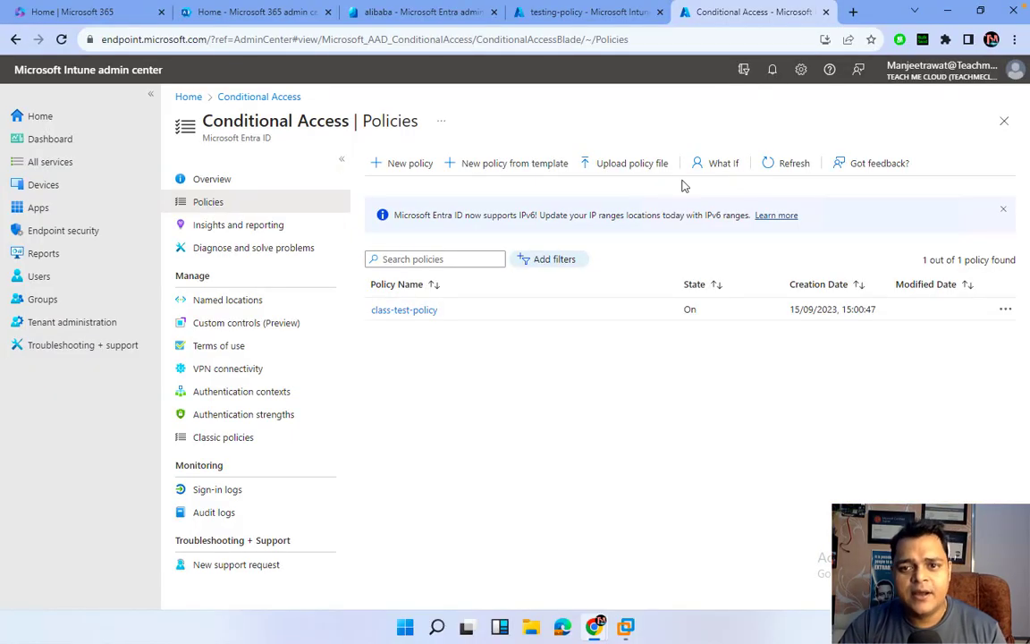
Return to Intune's Conditional Access policies and refresh the list, confirming class-test-policy is On.
click(787, 163)
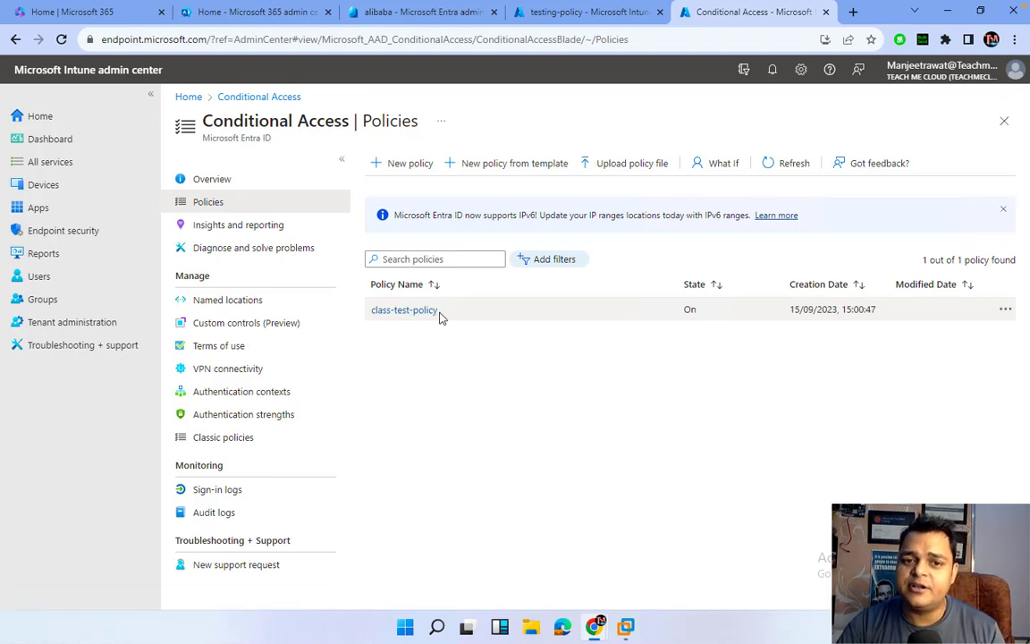
click(790, 166)
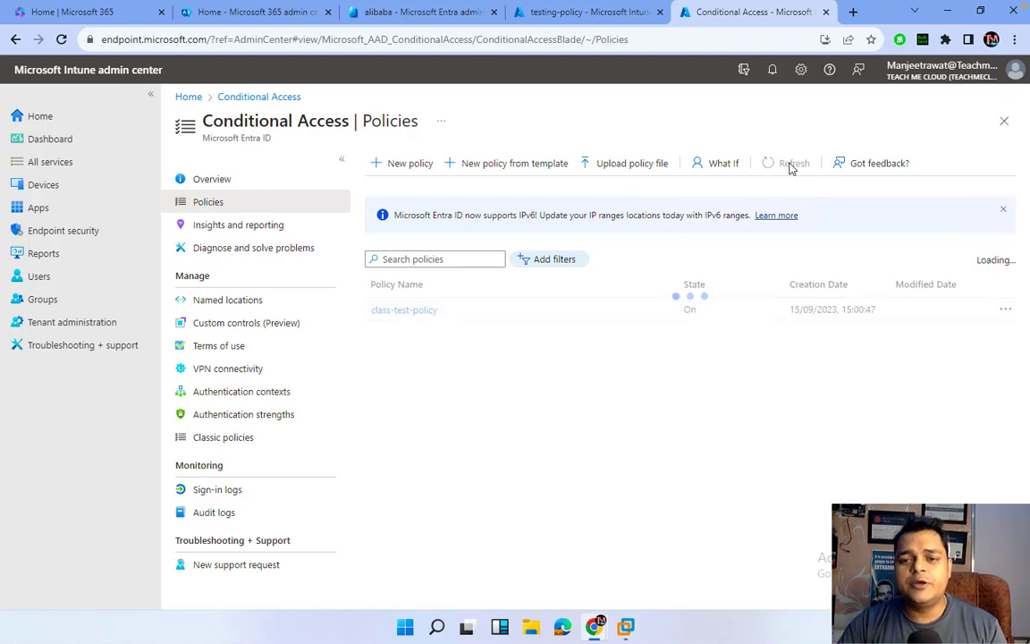